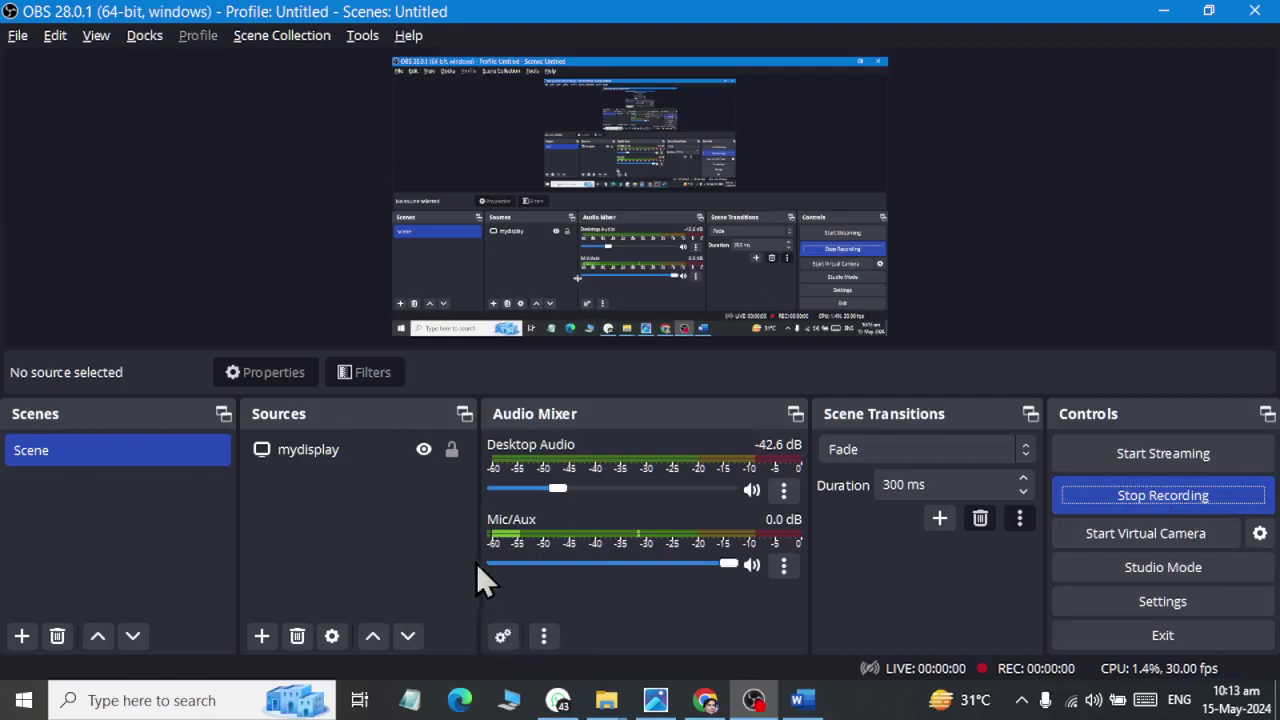
Step: Preview Certificate Shapes.jpg in Photos, then return to Document1 in Word
key(alt+Tab)
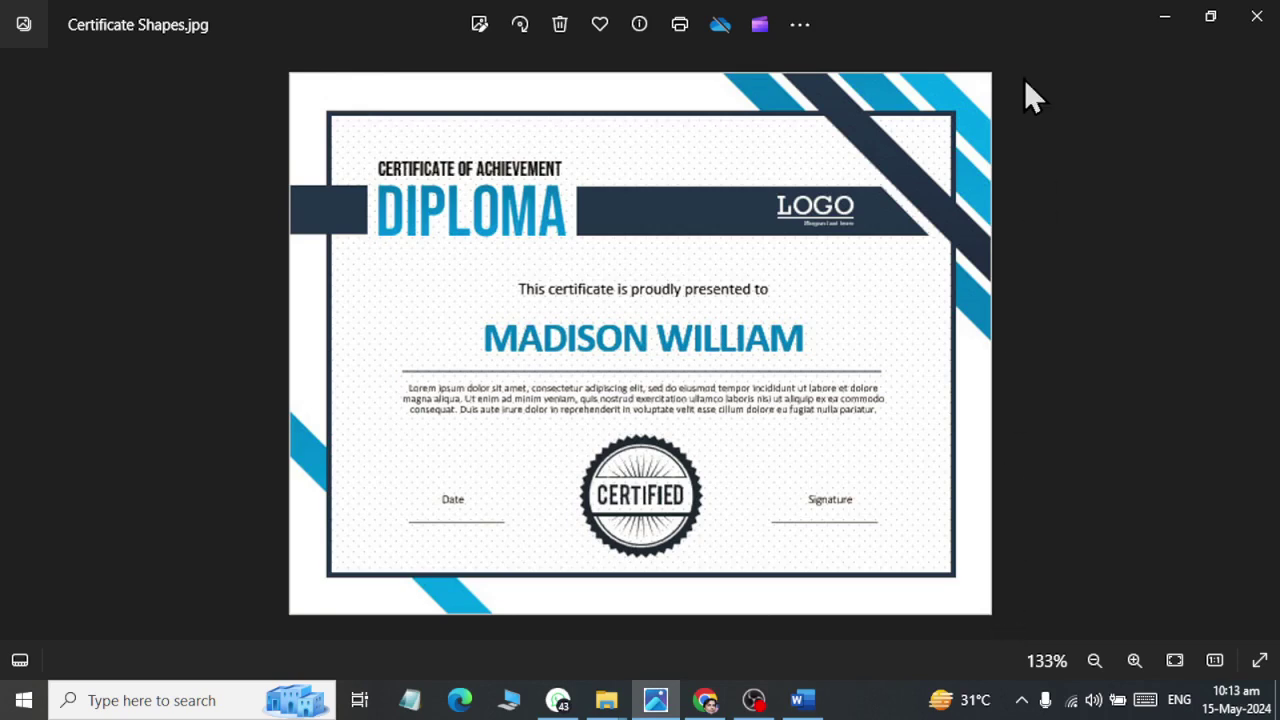
key(alt+Tab)
key(alt+Tab)
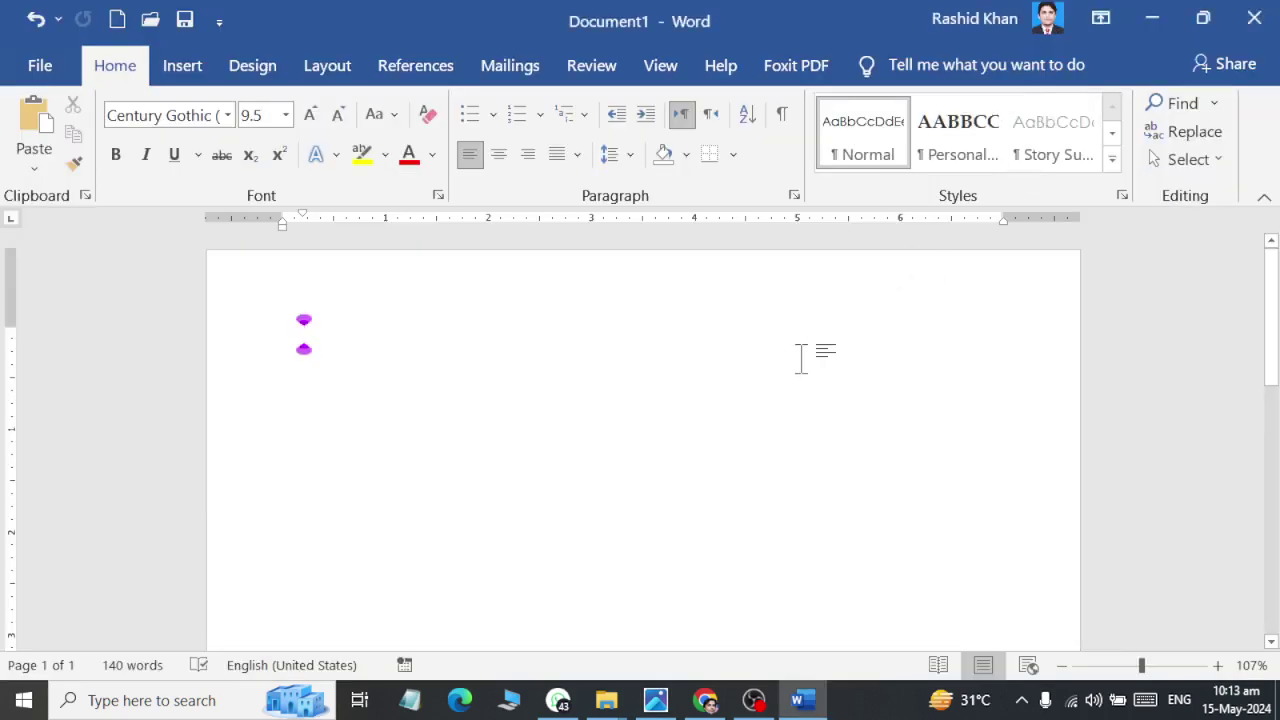
Step: Set the page orientation to Landscape from the Layout tab
ctrl+scroll(801, 360, down, 6)
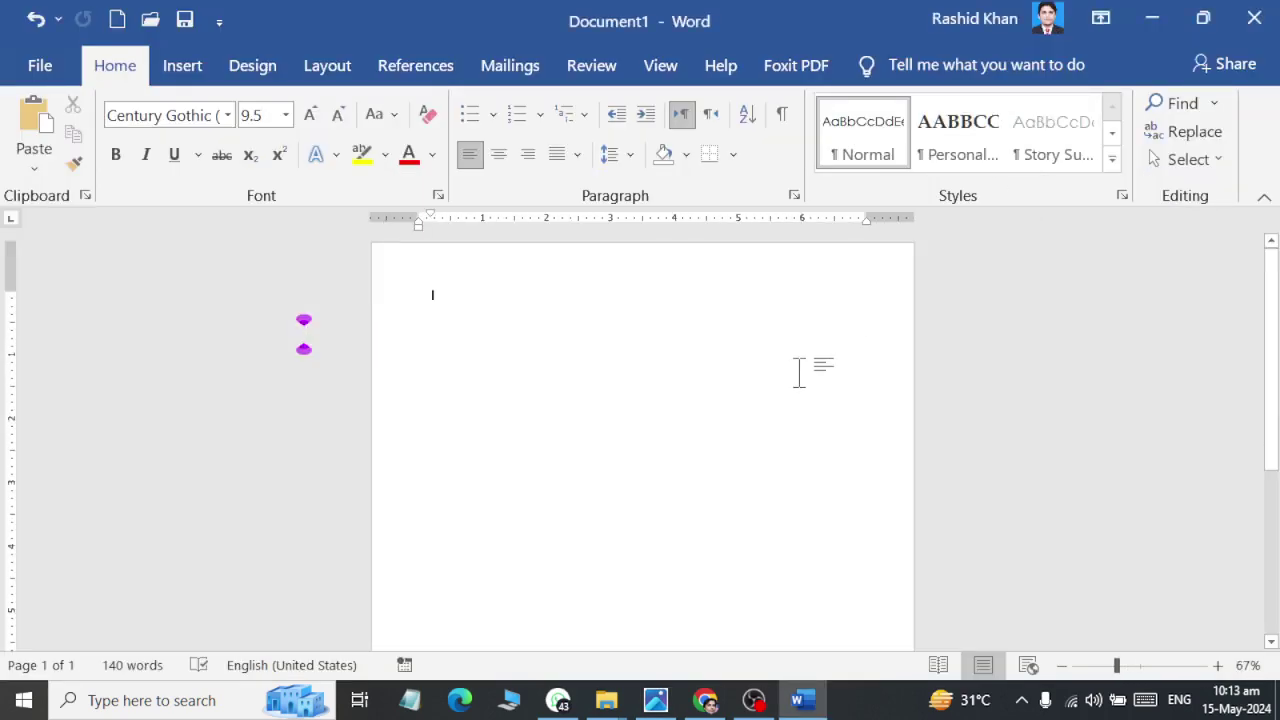
ctrl+scroll(799, 372, down, 1)
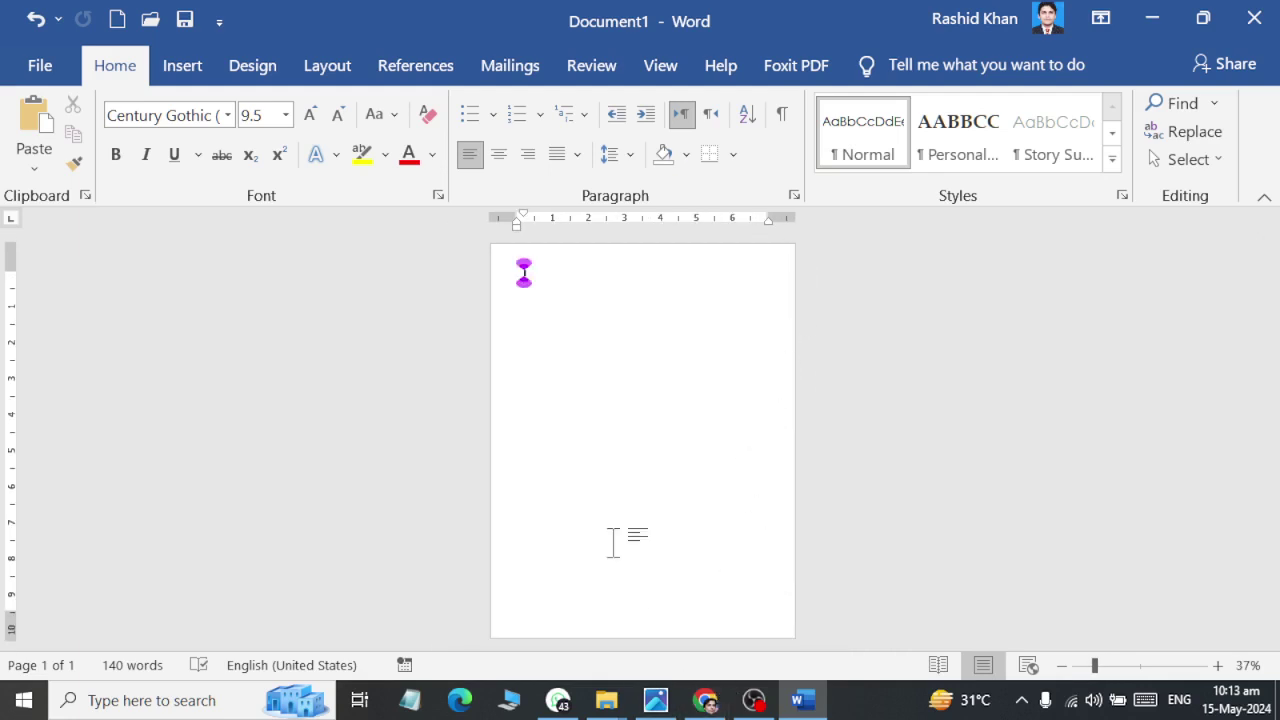
click(328, 78)
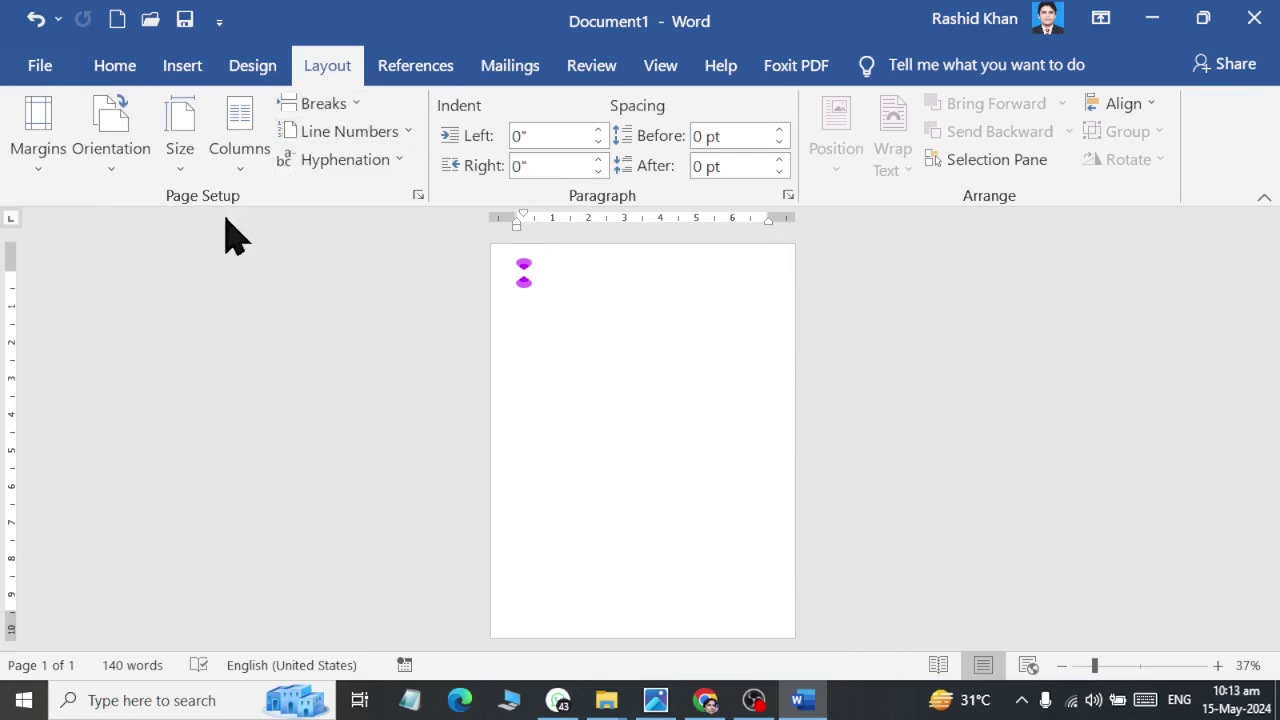
click(116, 160)
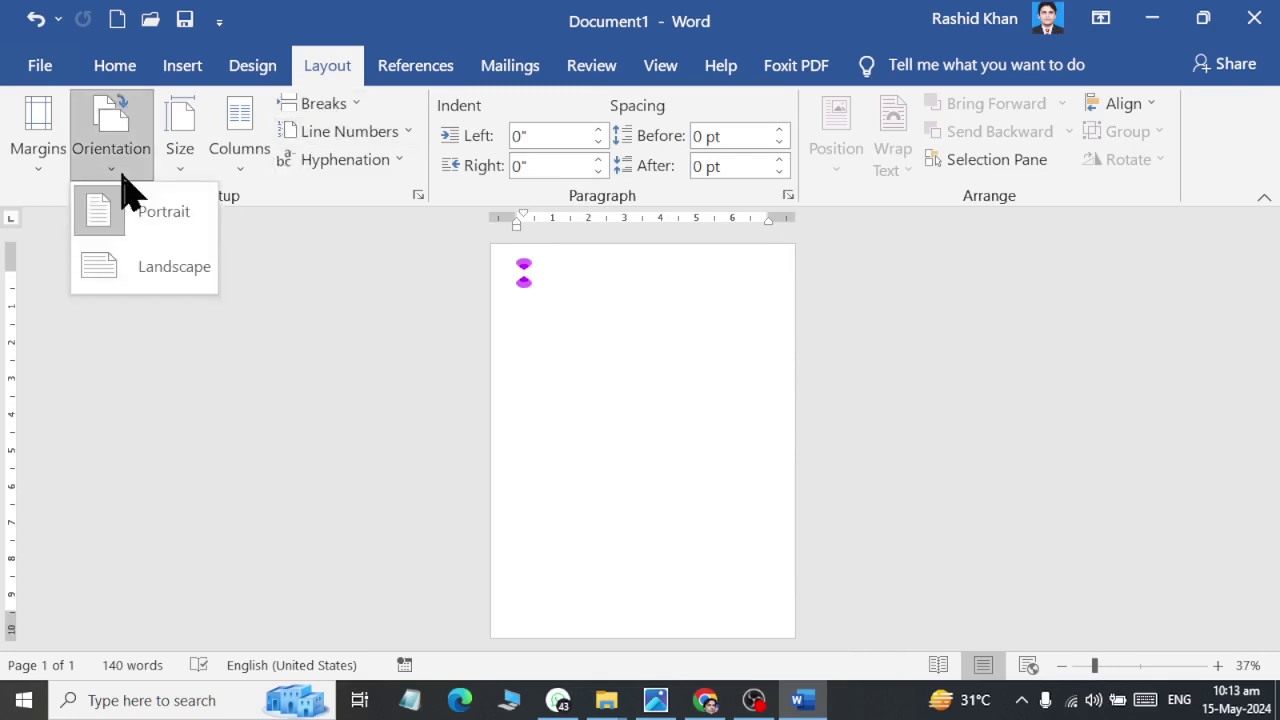
click(108, 285)
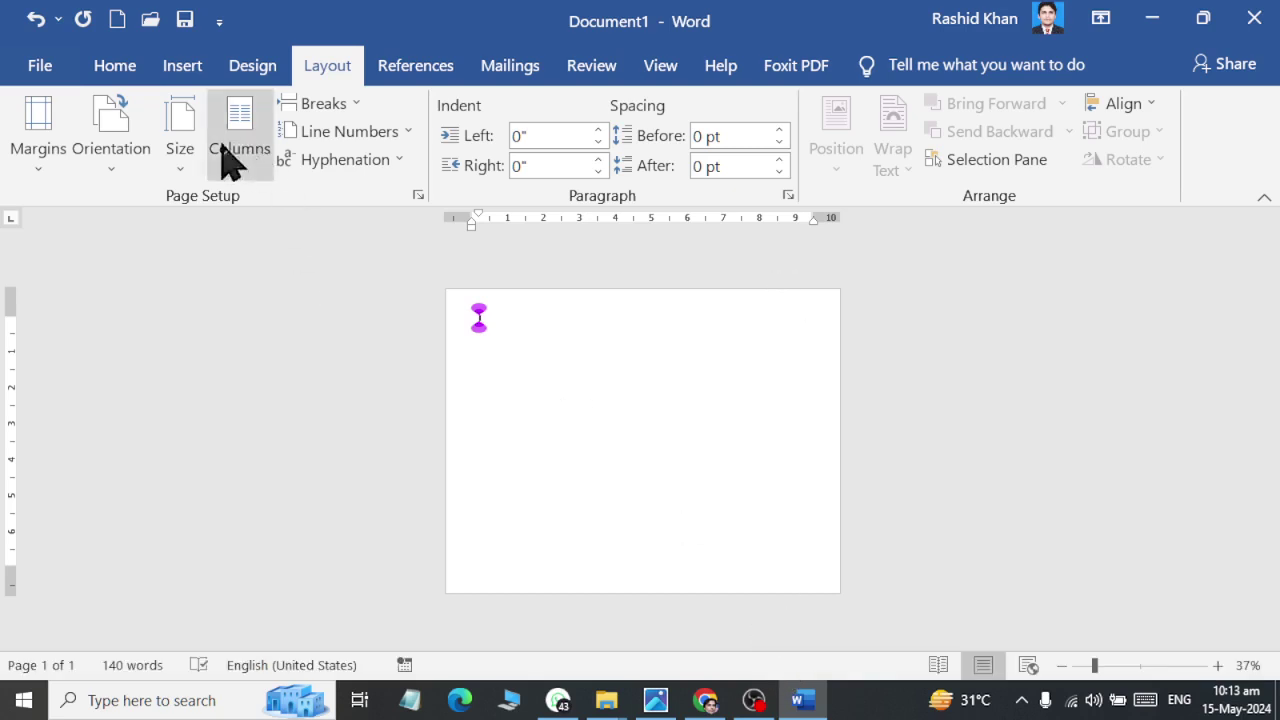
click(106, 170)
click(112, 243)
click(108, 143)
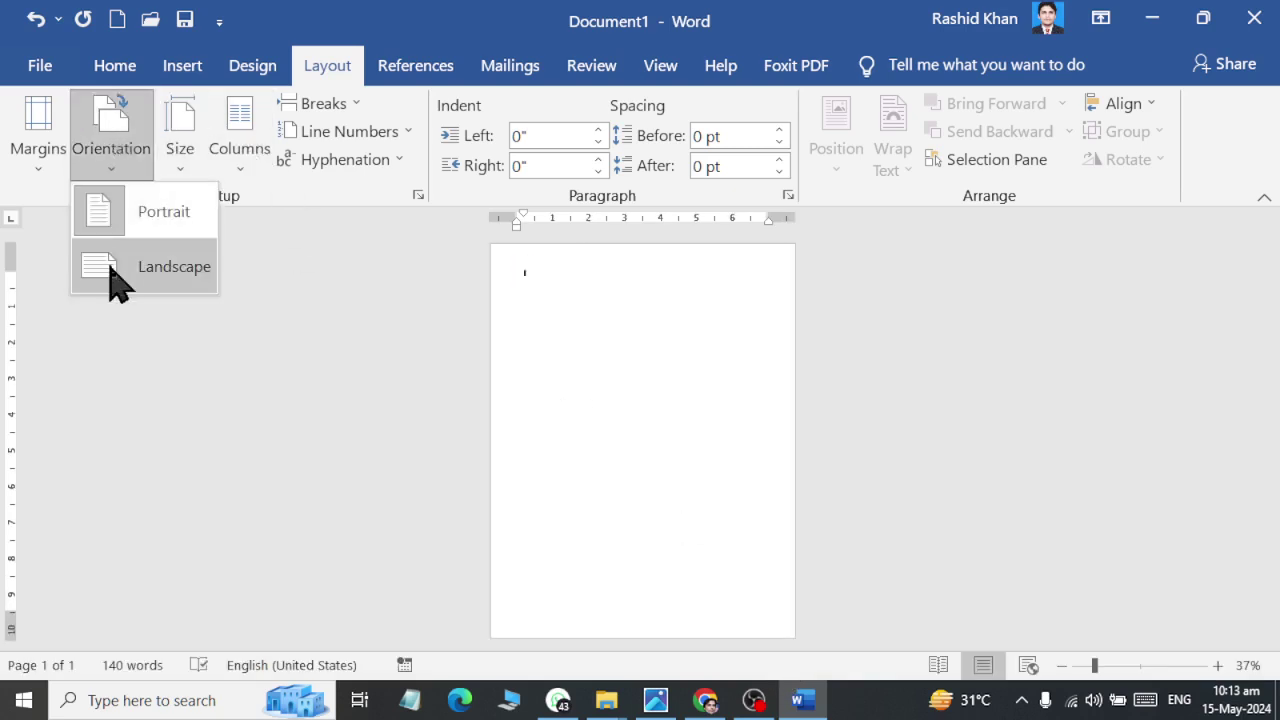
click(110, 270)
Step: Compare the landscape page against the reference certificate image
ctrl+scroll(759, 464, up, 2)
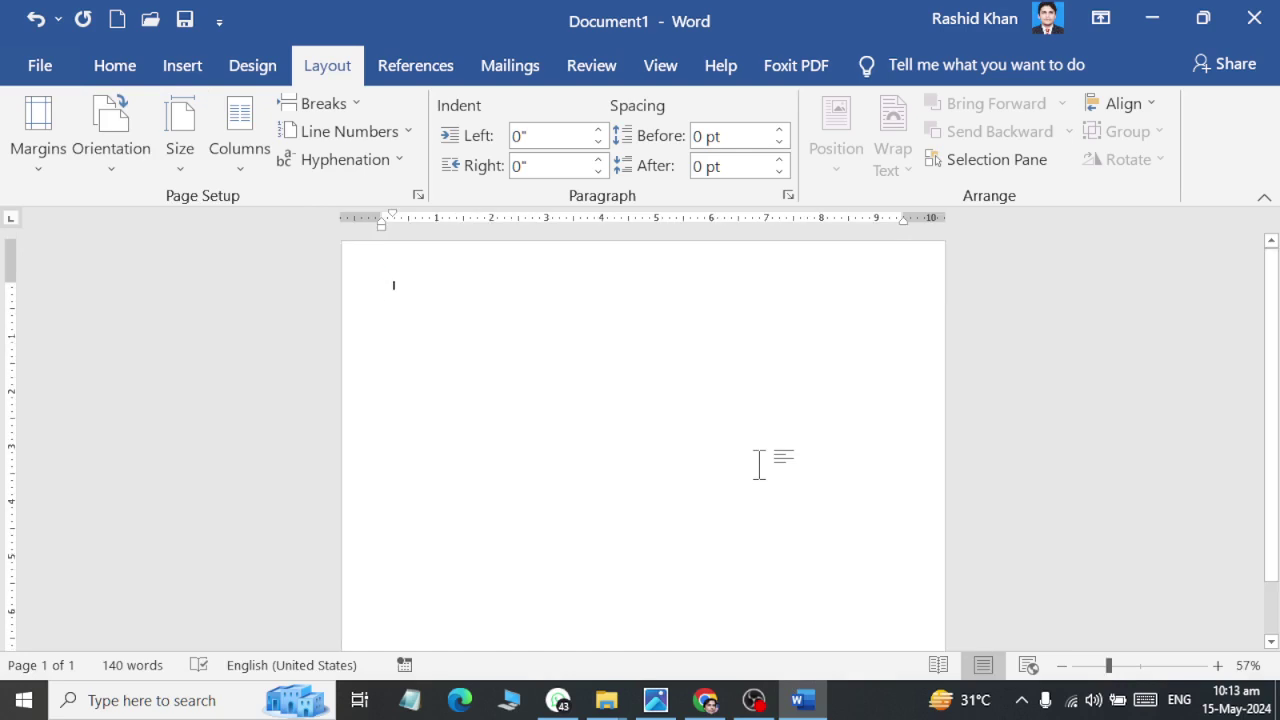
scroll(787, 404, down, 1)
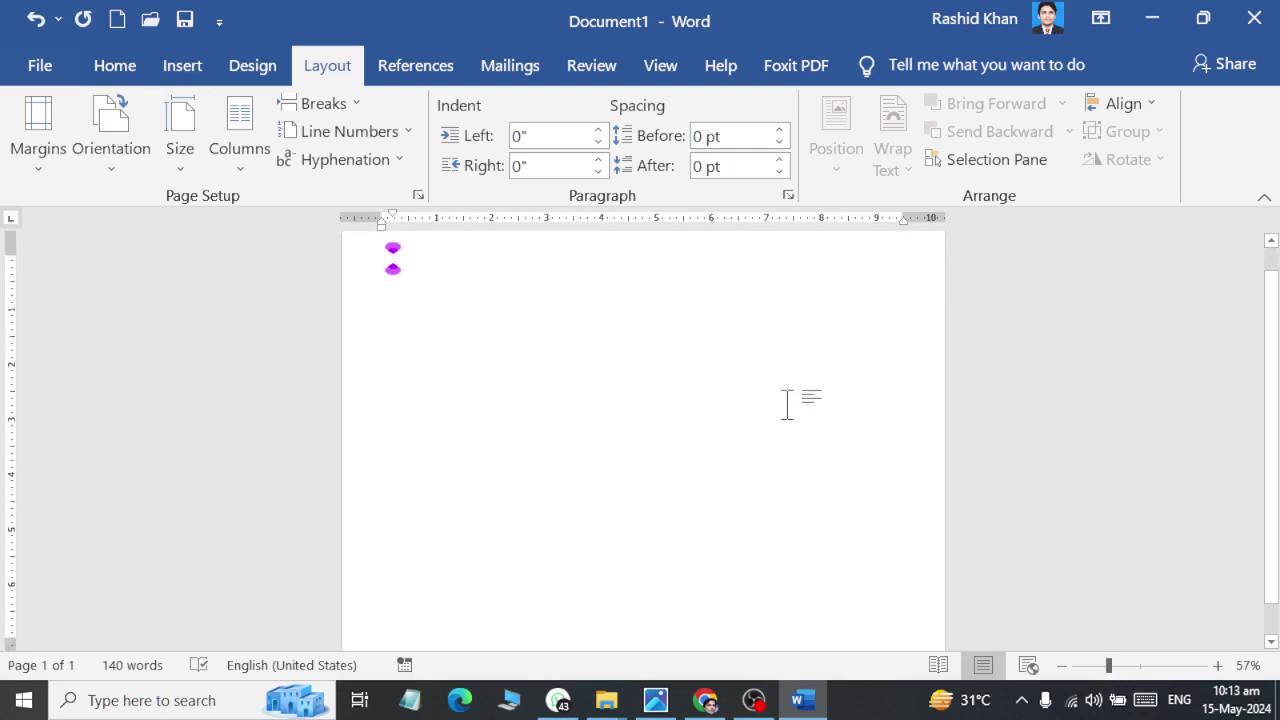
key(alt+Tab)
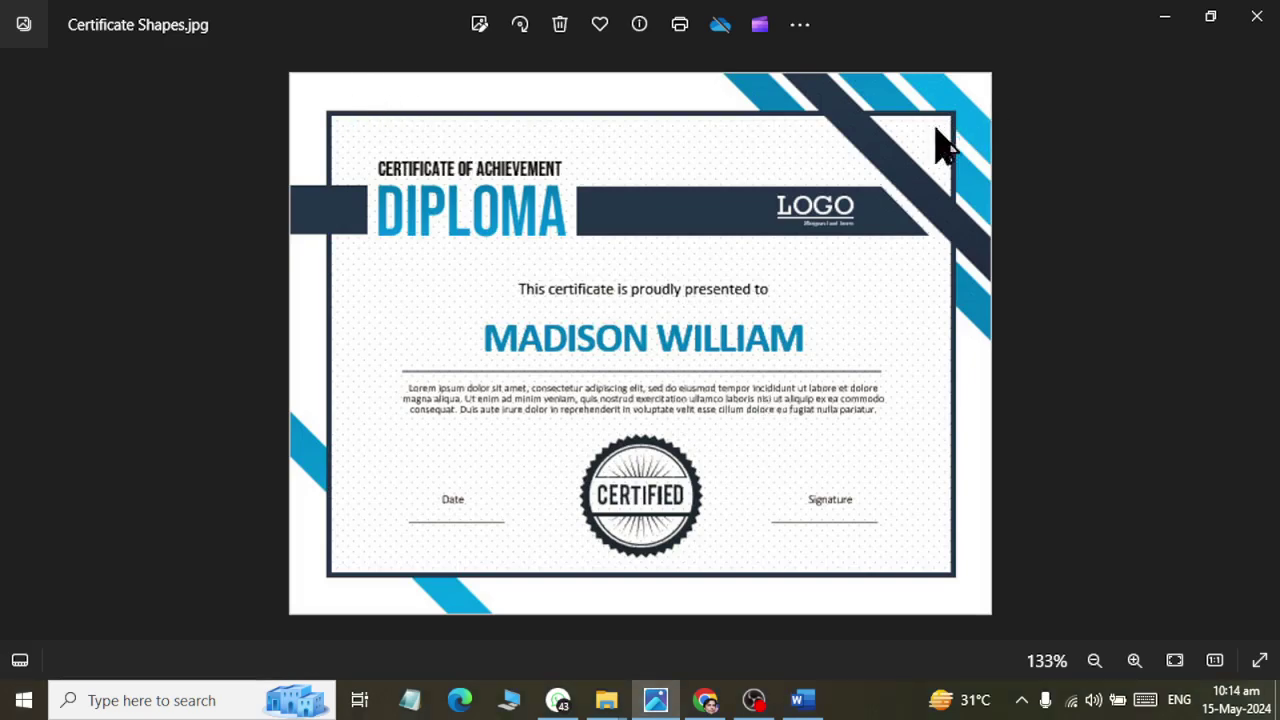
key(alt+Tab)
Step: Draw a rectangle shape on the page
click(172, 70)
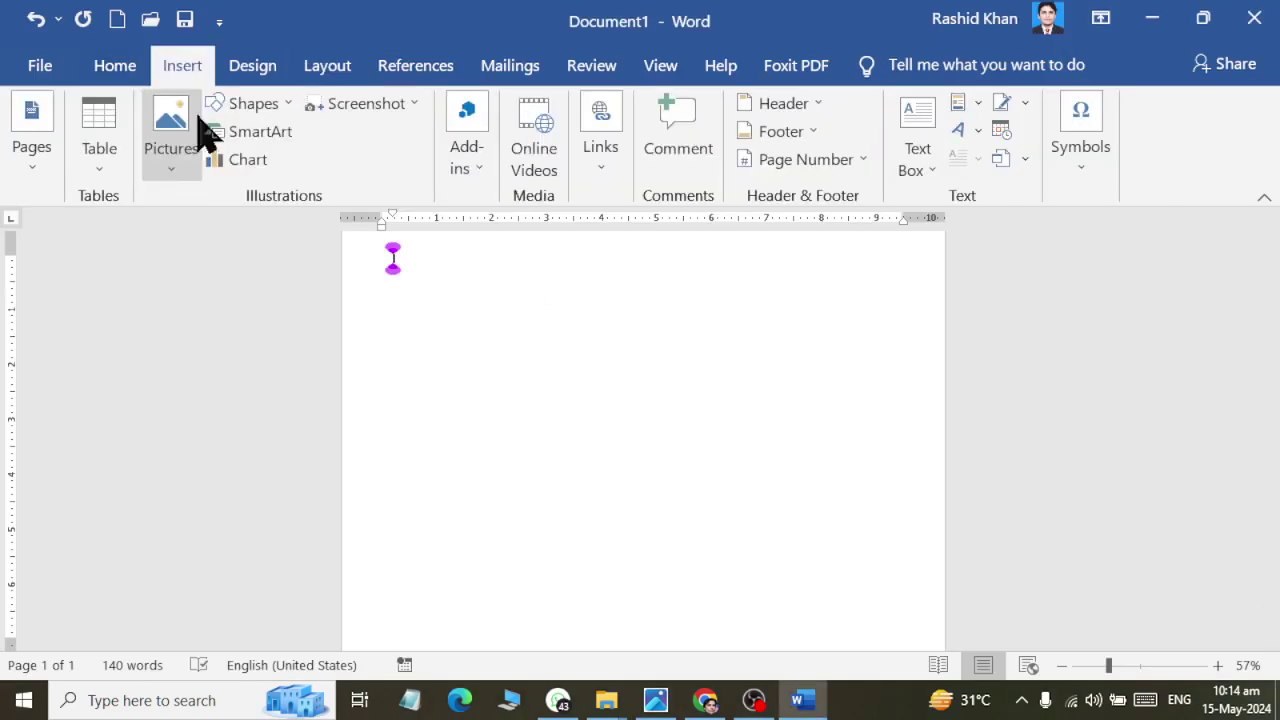
click(270, 104)
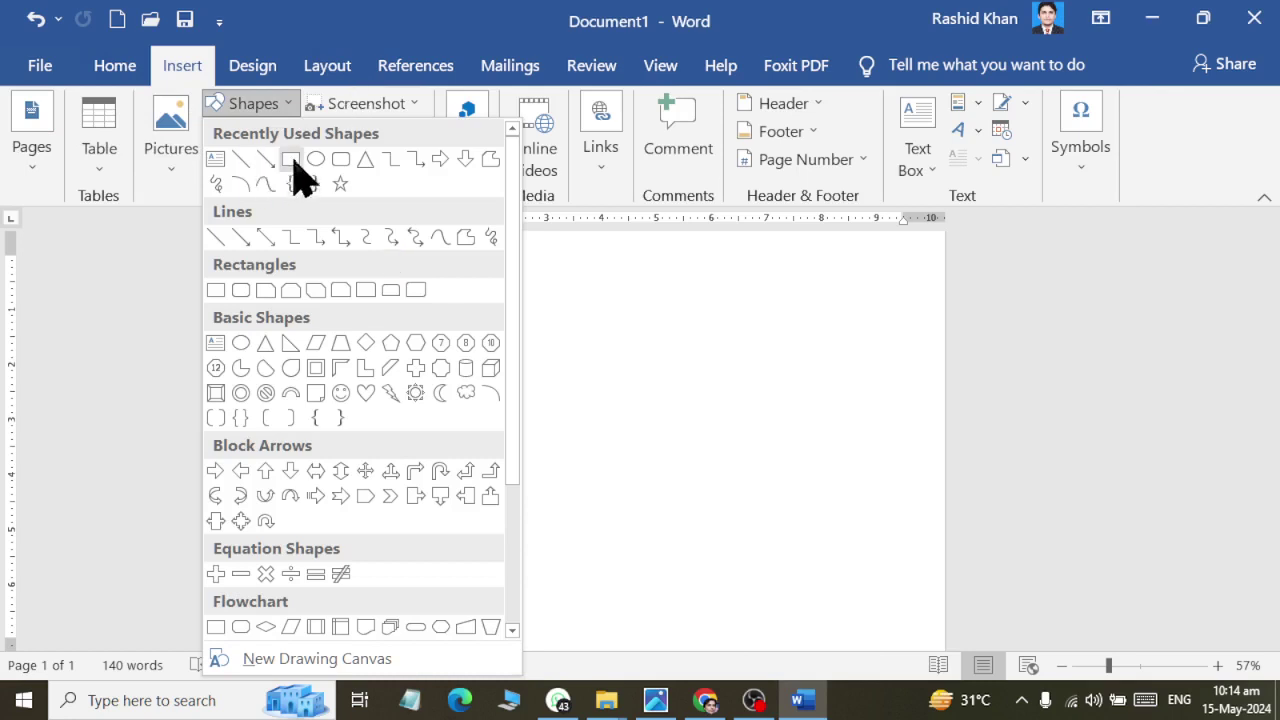
click(290, 160)
drag(430, 320, 668, 561)
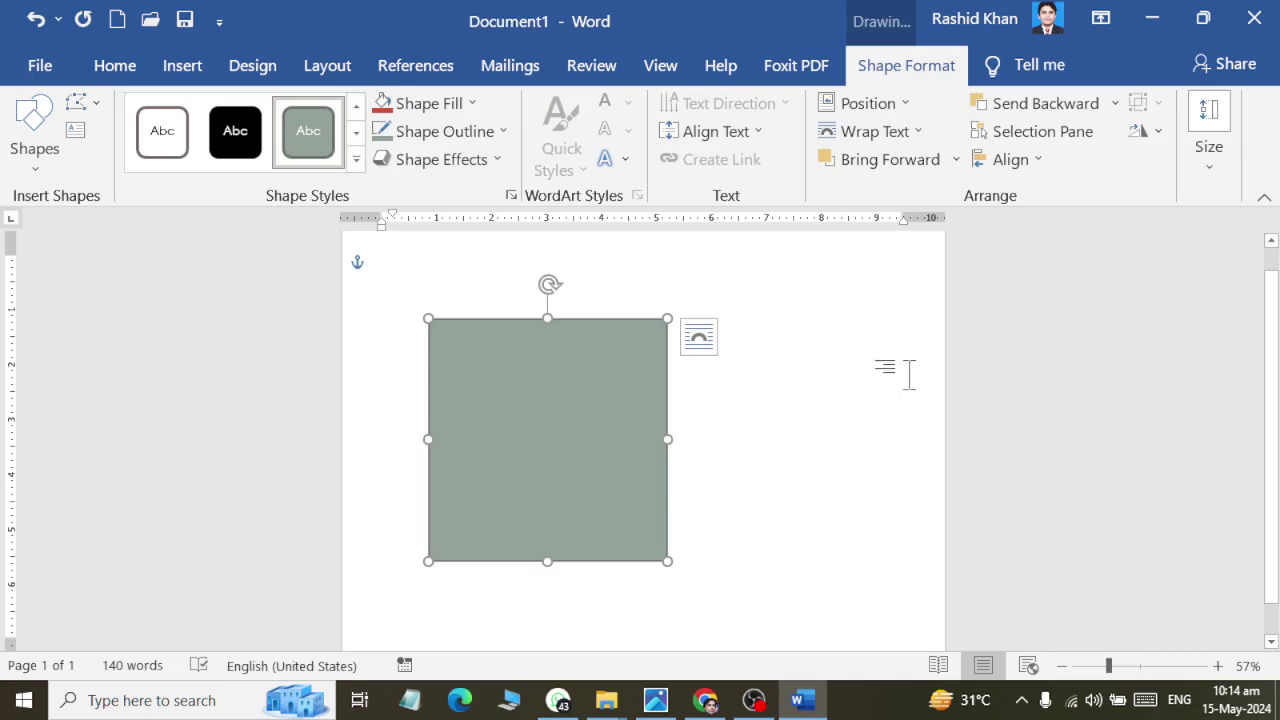
Step: Move the rectangle to the top-left and stretch it to cover nearly the whole page
drag(556, 456, 498, 384)
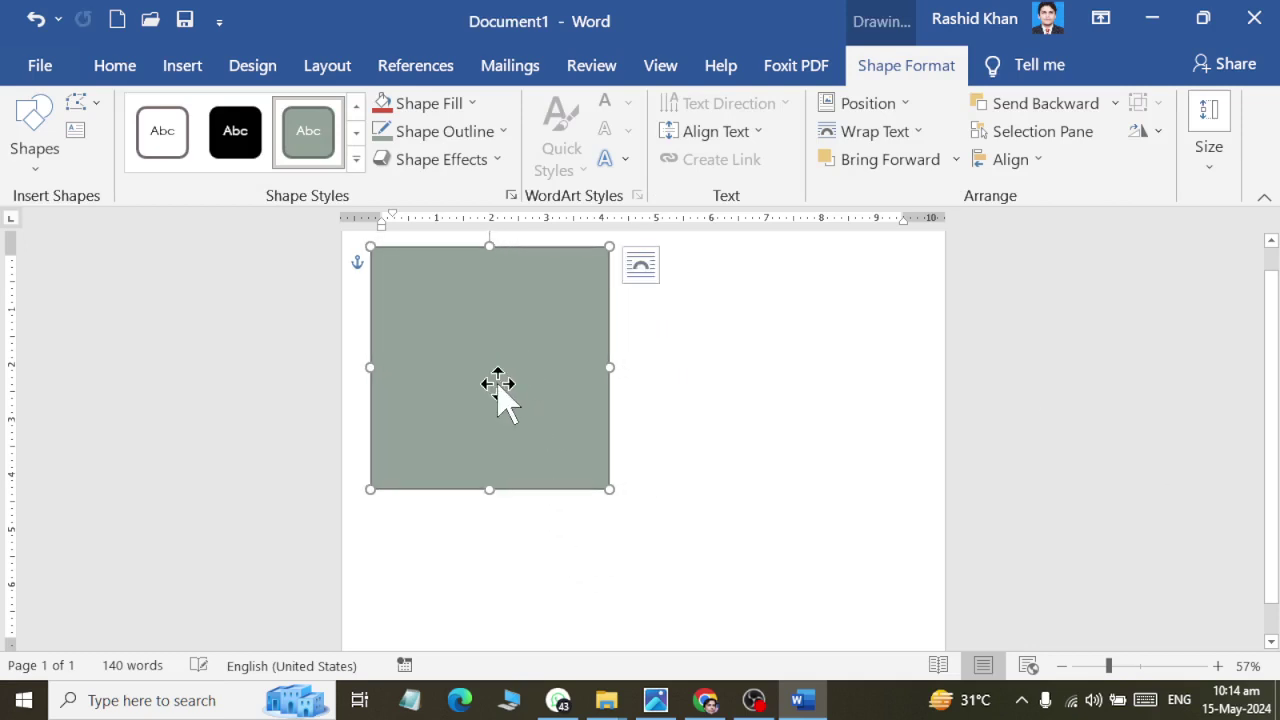
scroll(498, 384, up, 1)
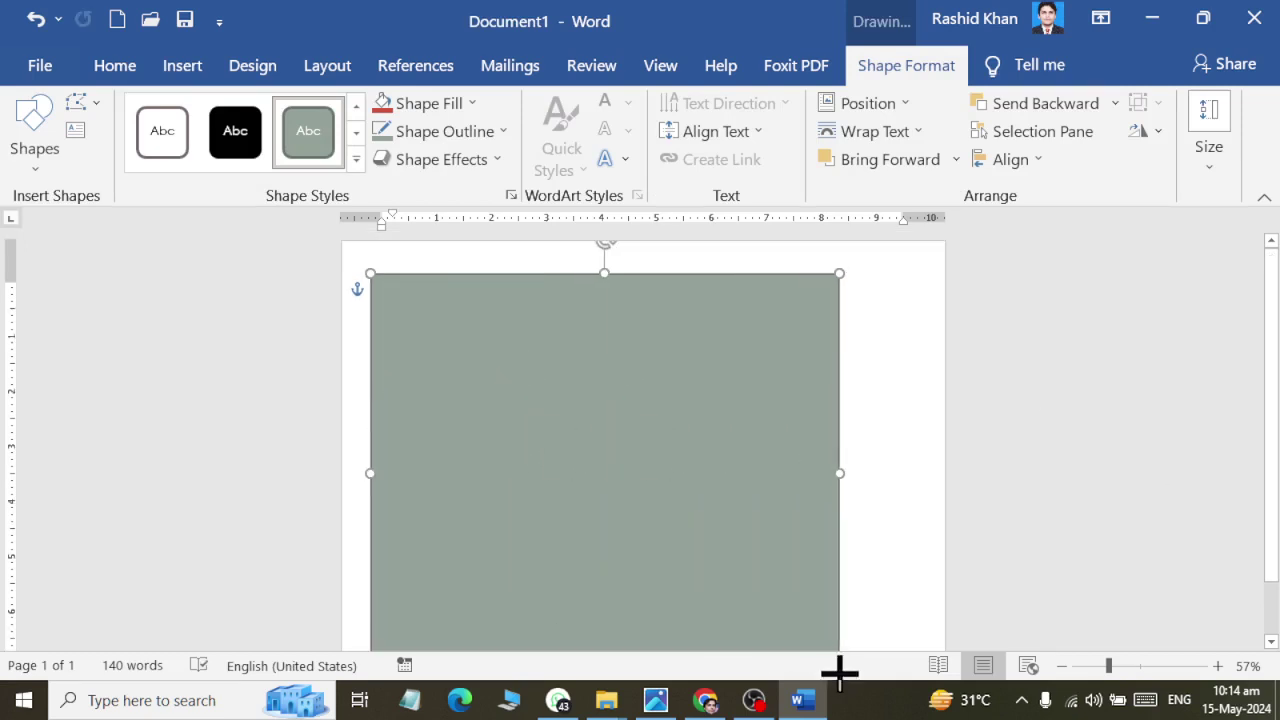
drag(609, 516, 832, 660)
mouse_move(830, 596)
mouse_down()
mouse_move(887, 598)
mouse_move(913, 617)
mouse_up()
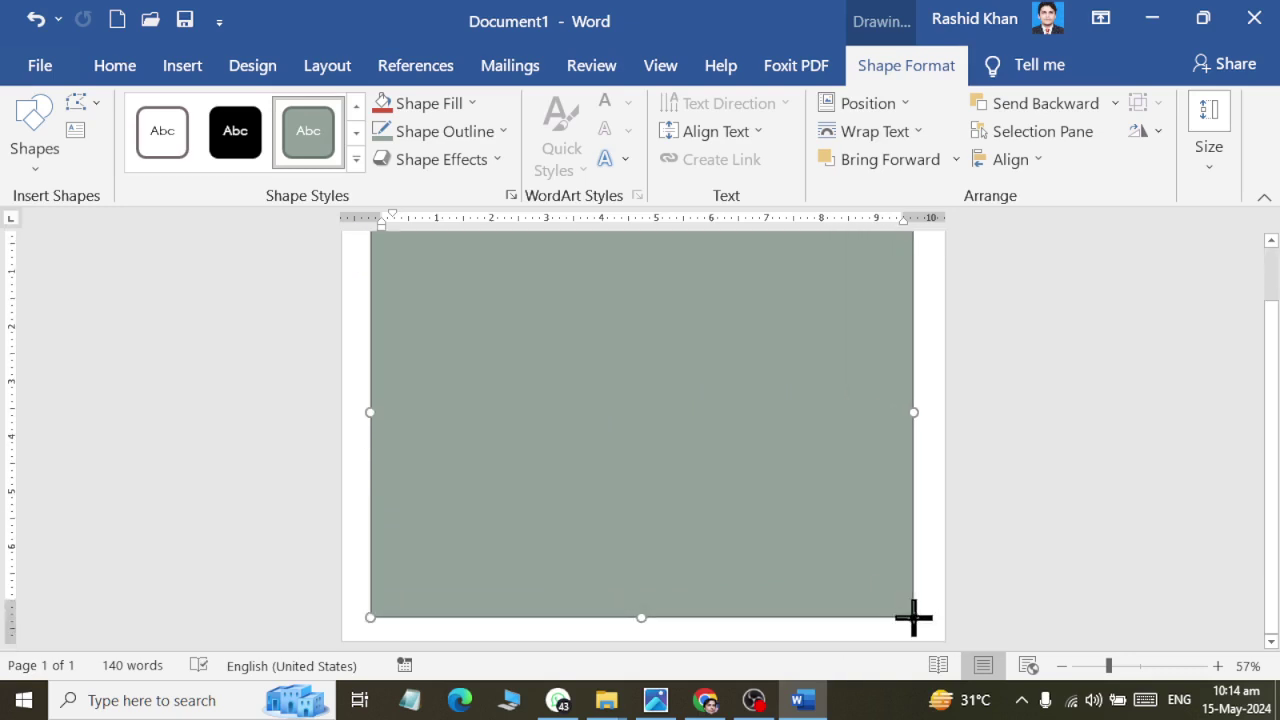
scroll(659, 630, up, 1)
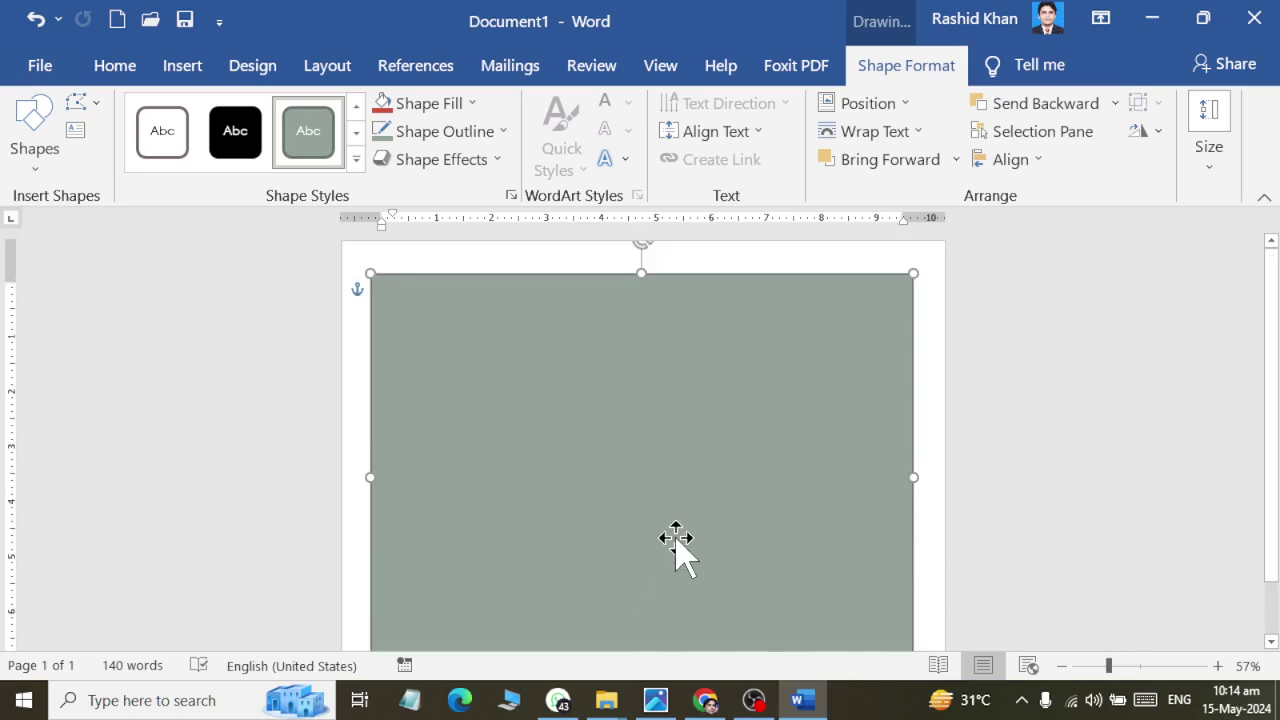
scroll(680, 545, down, 1)
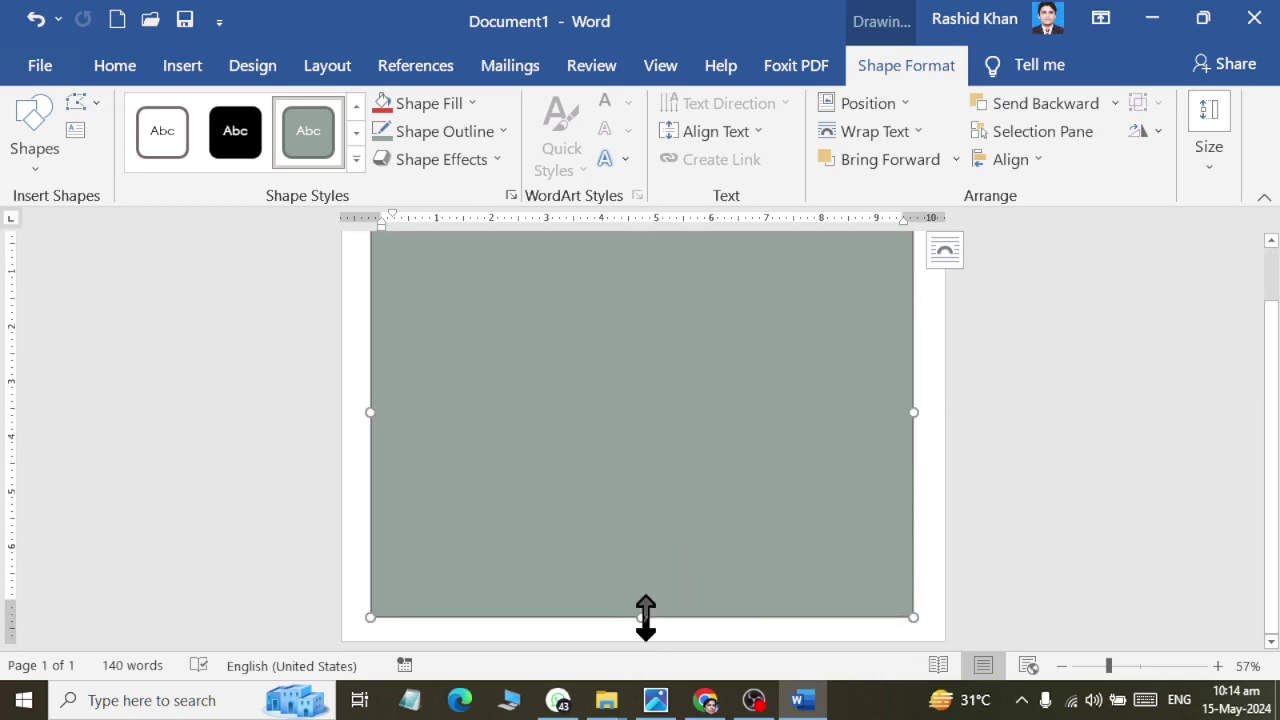
drag(645, 617, 640, 608)
scroll(700, 575, up, 1)
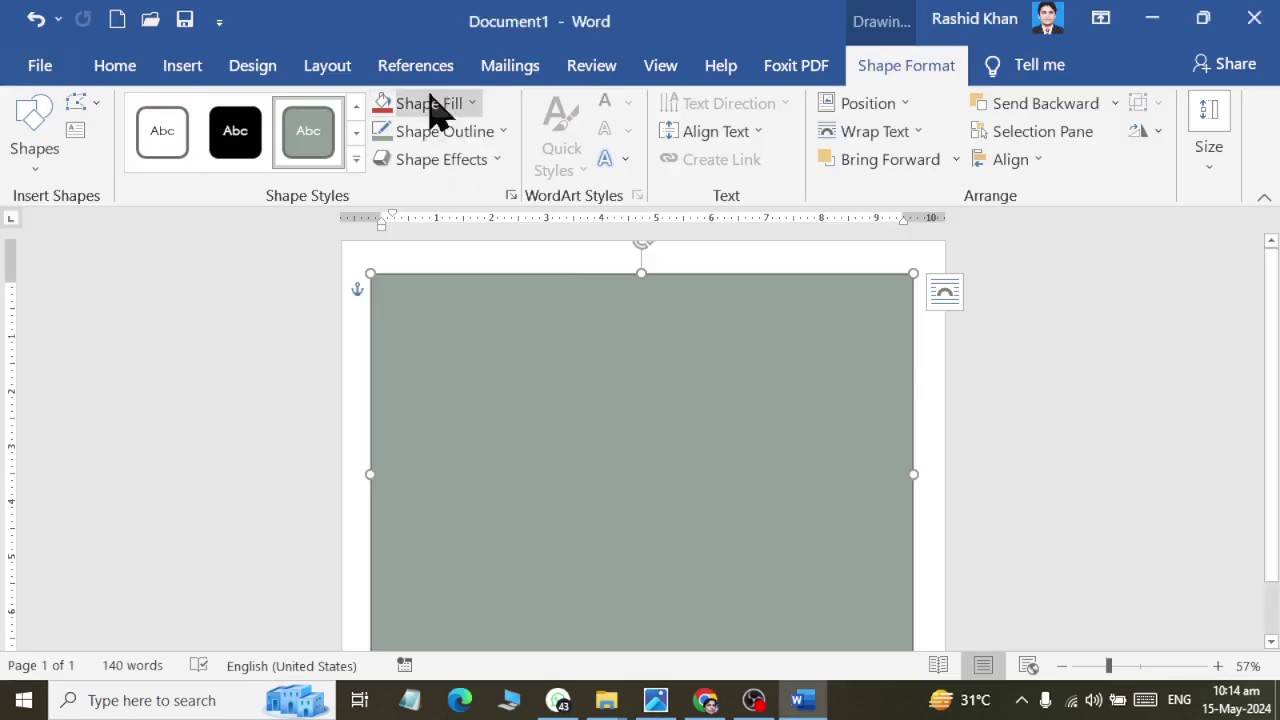
click(432, 104)
Step: Give the rectangle a fine dotted pattern fill with a navy foreground
mouse_move(477, 460)
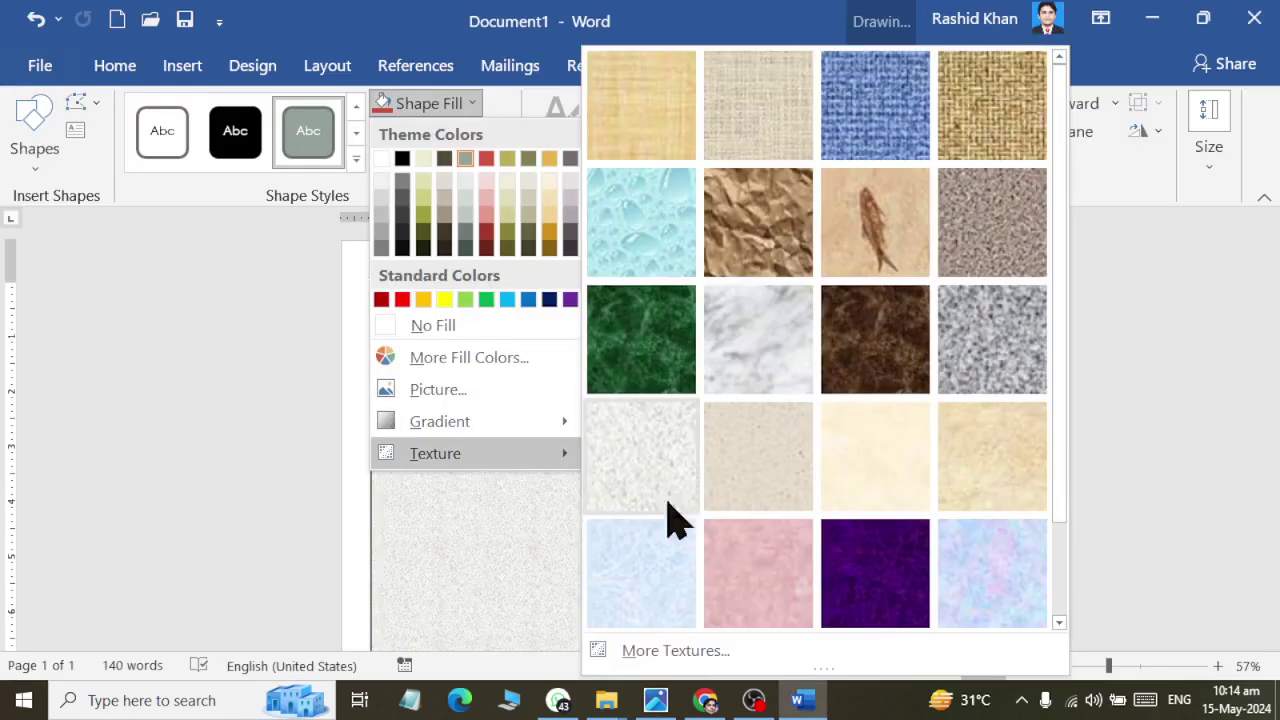
click(682, 651)
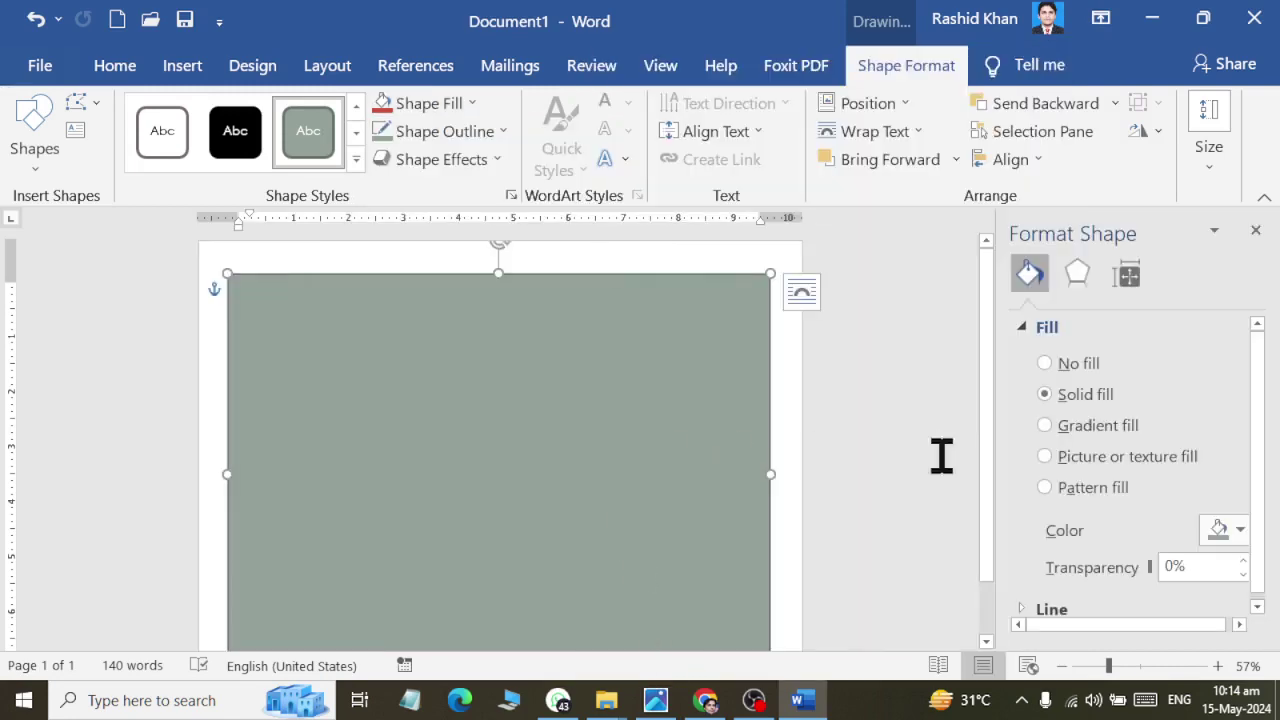
click(1045, 487)
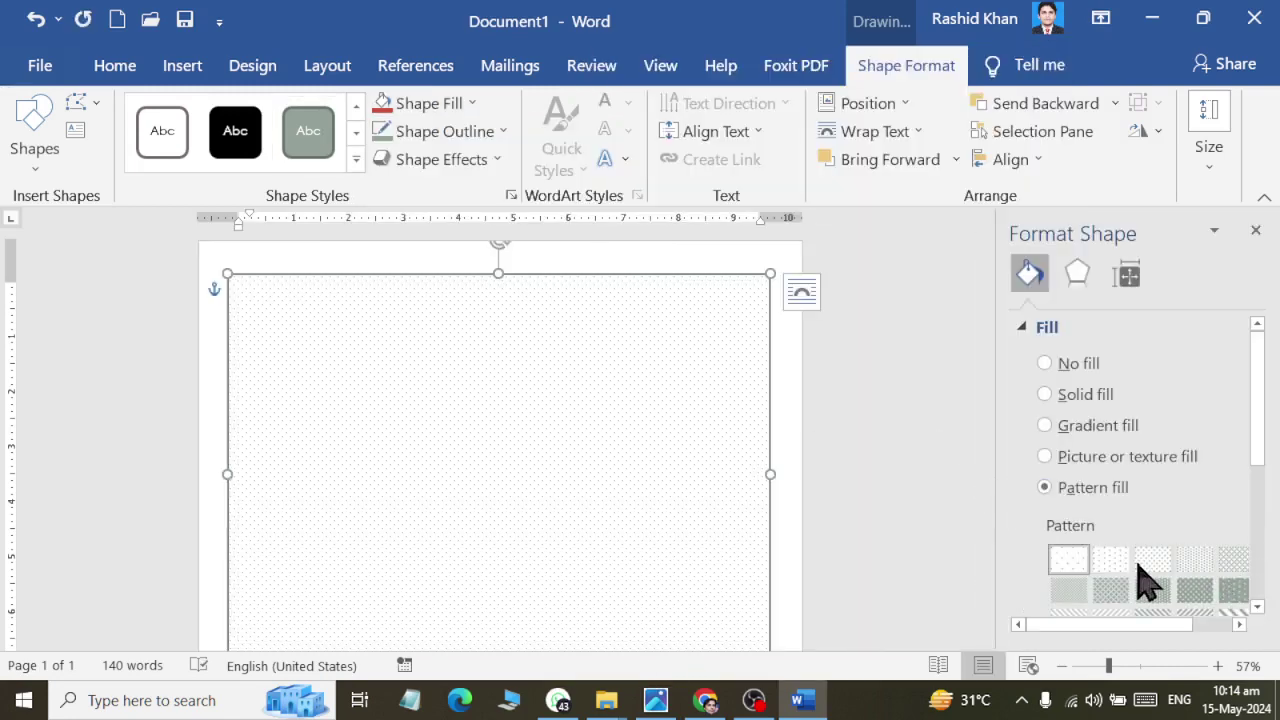
click(1075, 565)
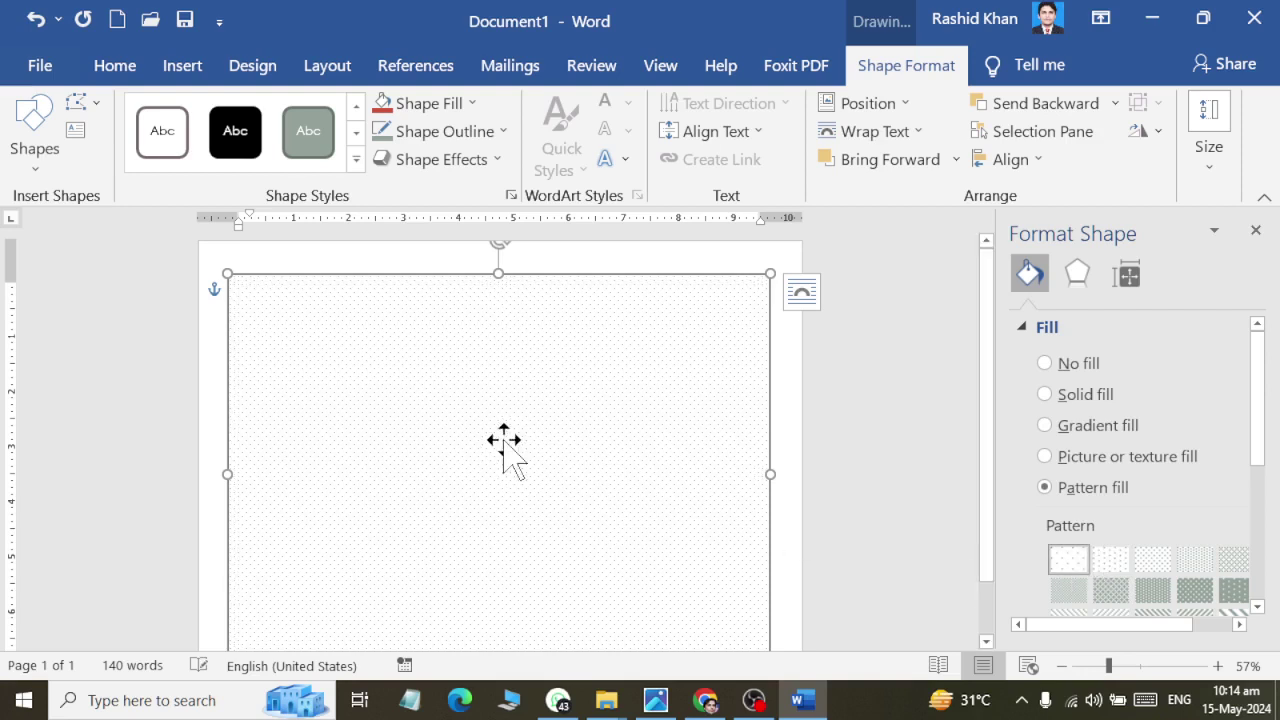
scroll(505, 440, down, 1)
scroll(1095, 545, down, 2)
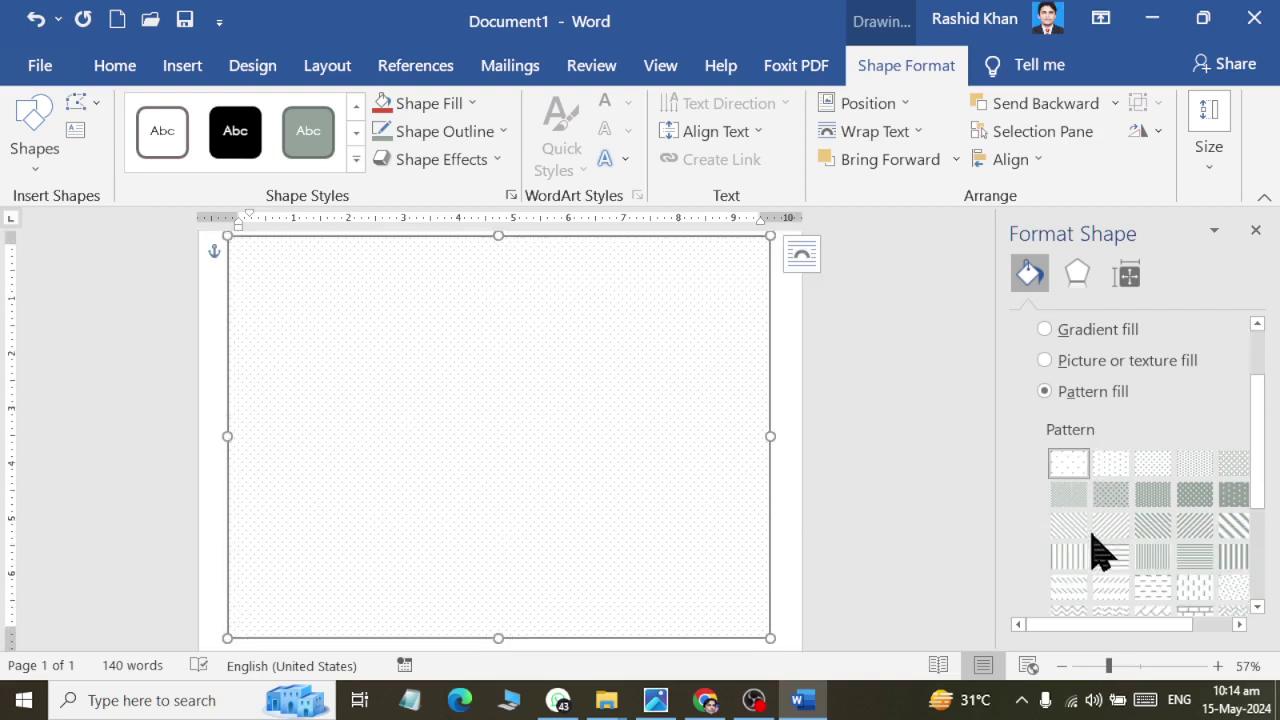
scroll(1170, 600, right, 1)
scroll(1203, 546, down, 4)
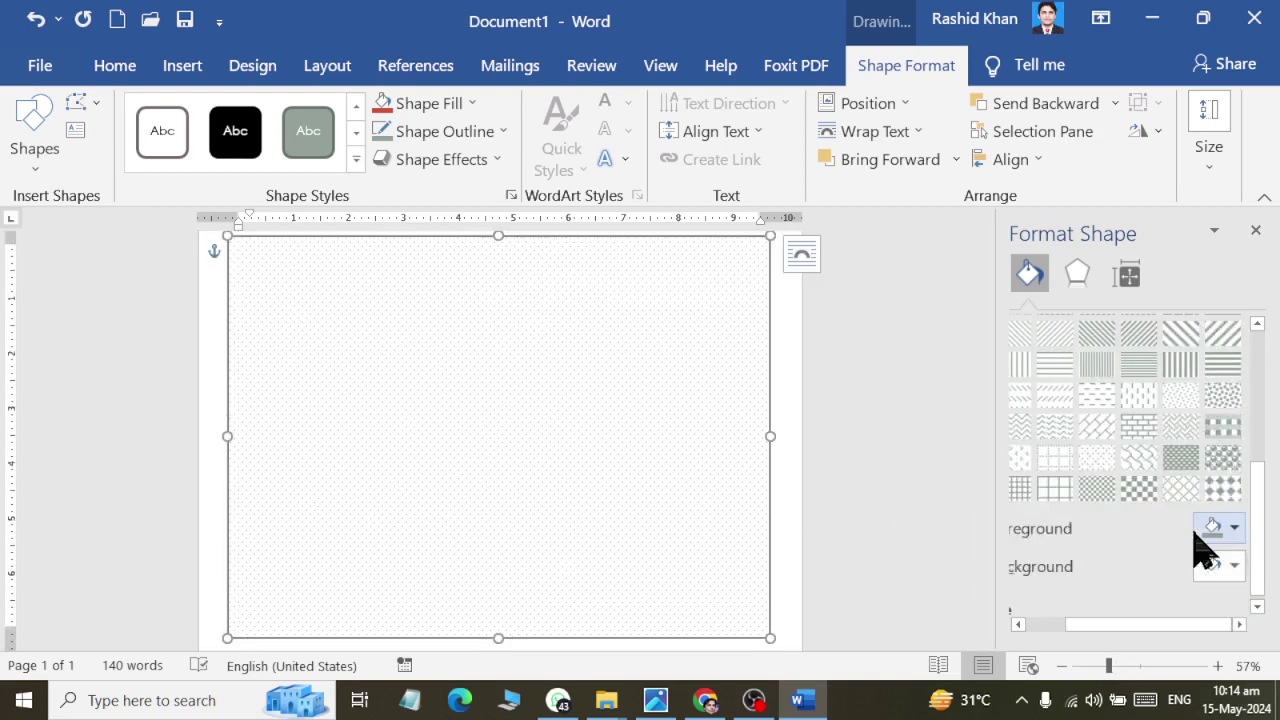
click(1232, 530)
click(1243, 476)
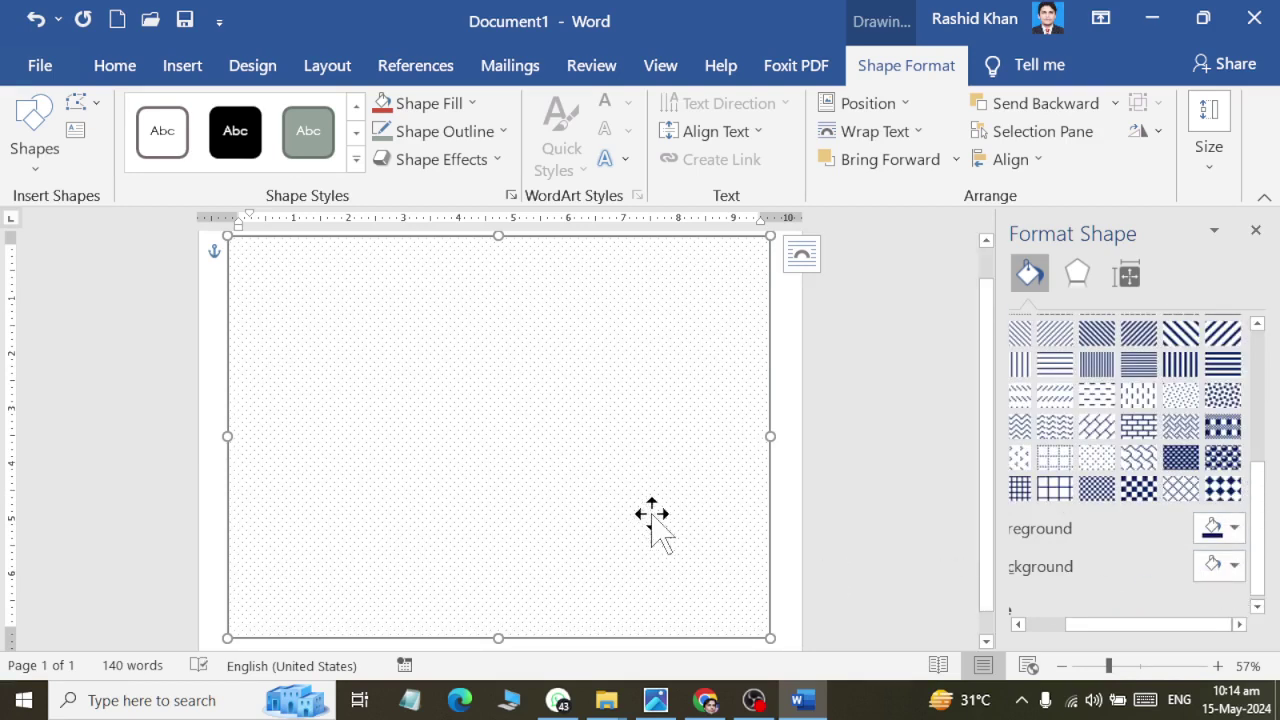
Step: Set the rectangle's outline weight to 6 pt
click(462, 134)
mouse_move(450, 417)
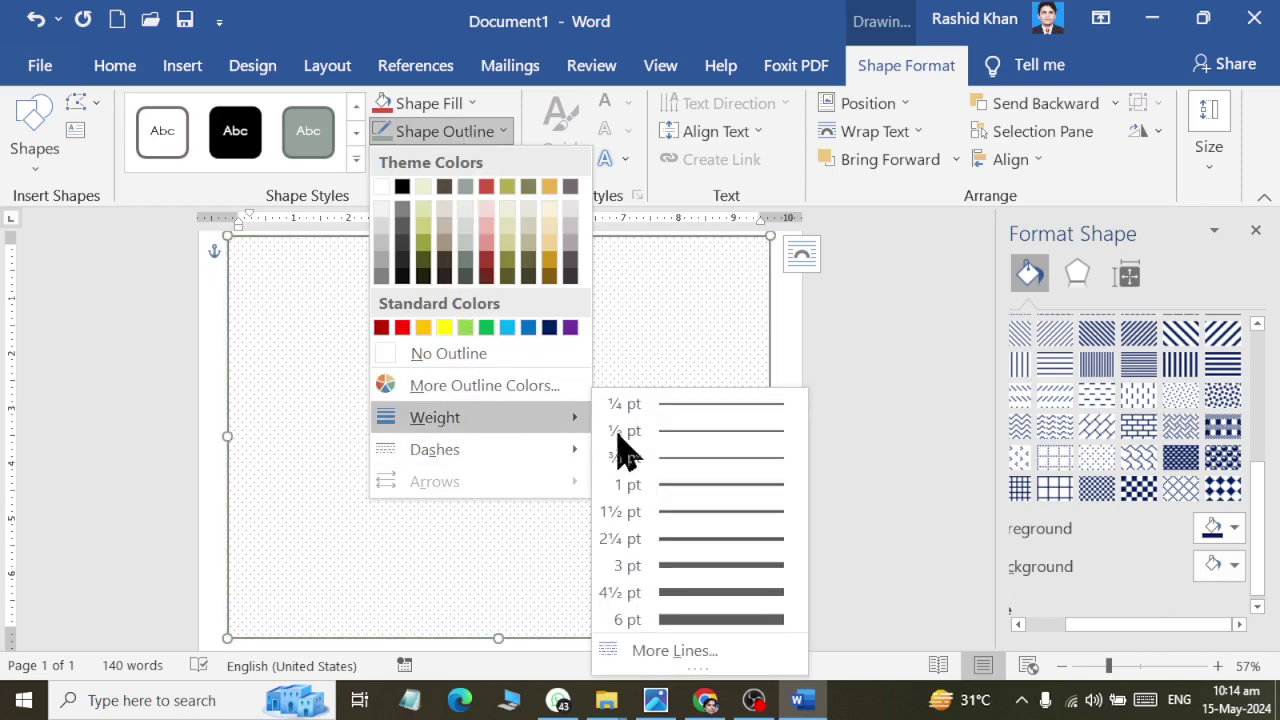
click(630, 620)
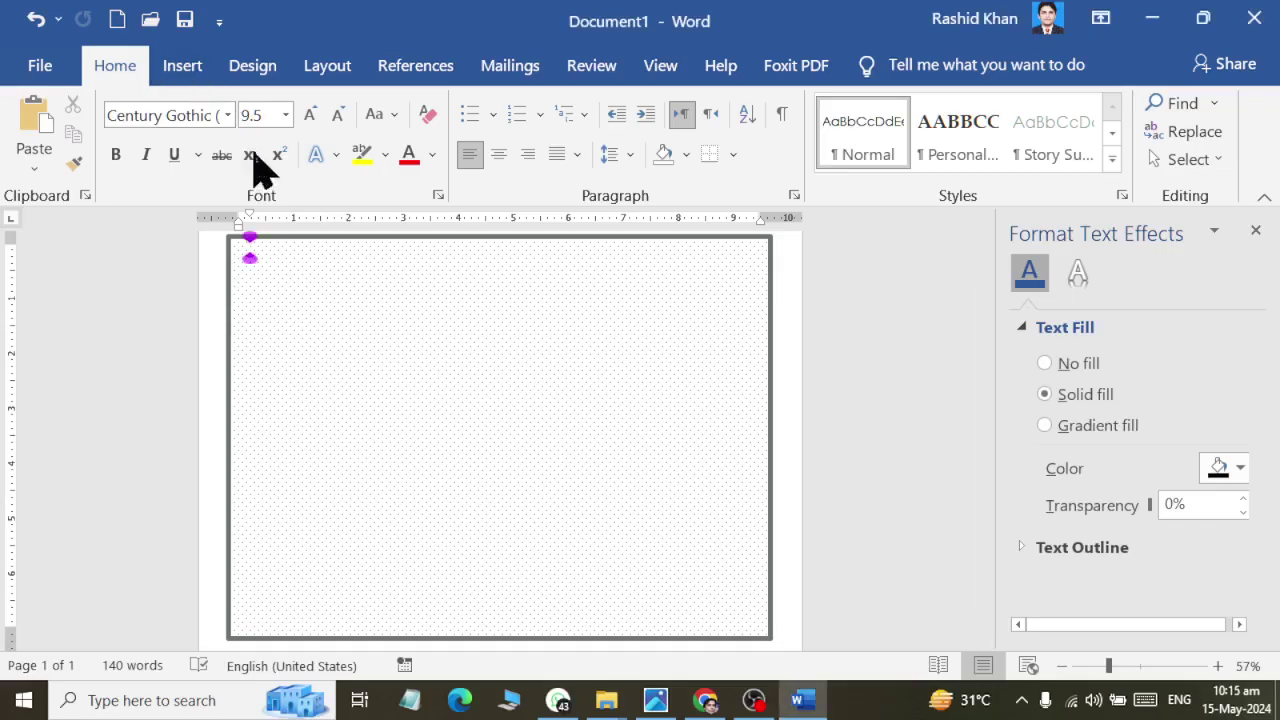
Step: Draw a thin rectangular bar and fill it dark blue
click(199, 76)
click(253, 106)
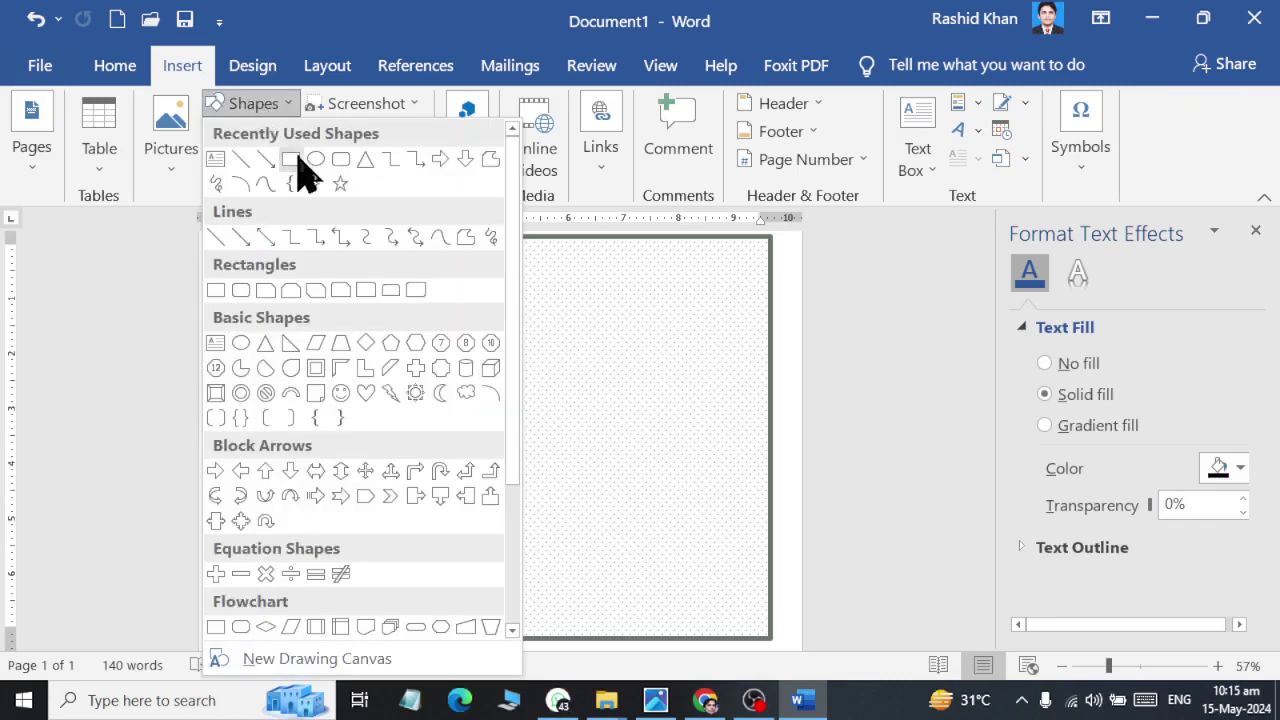
click(296, 160)
ctrl+scroll(357, 284, down, 1)
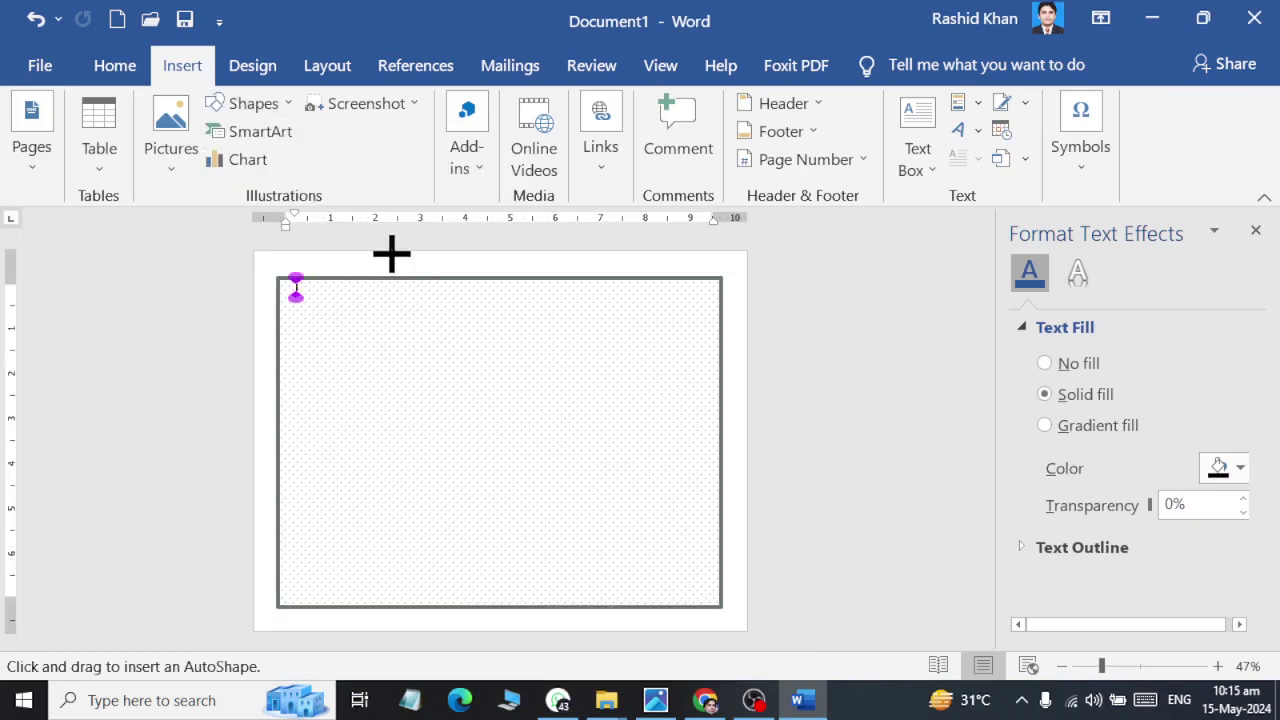
drag(391, 251, 433, 633)
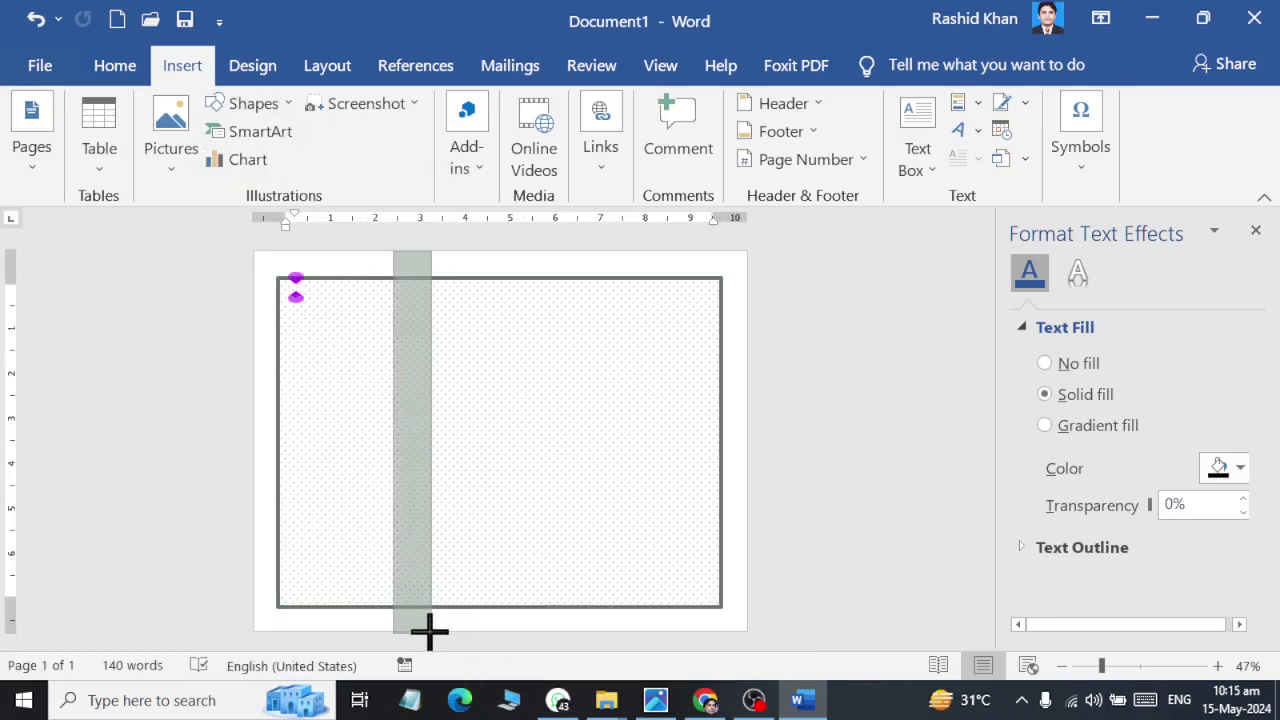
drag(433, 633, 417, 628)
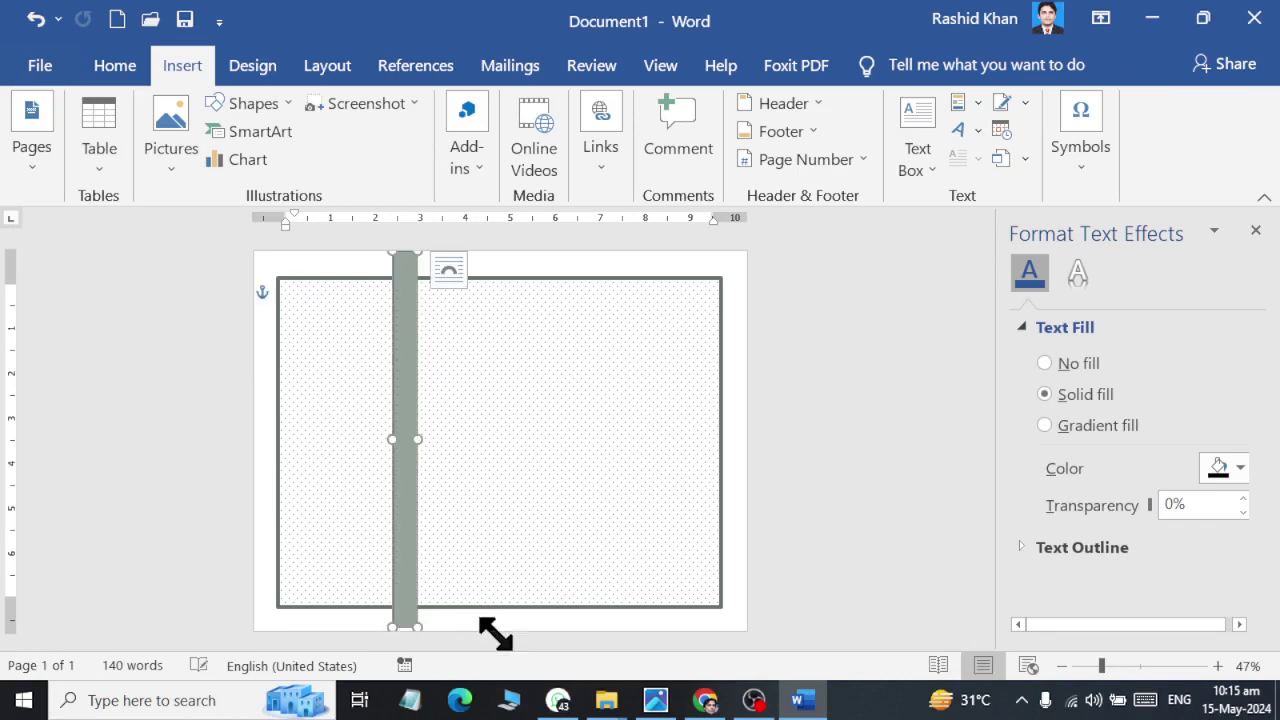
click(427, 103)
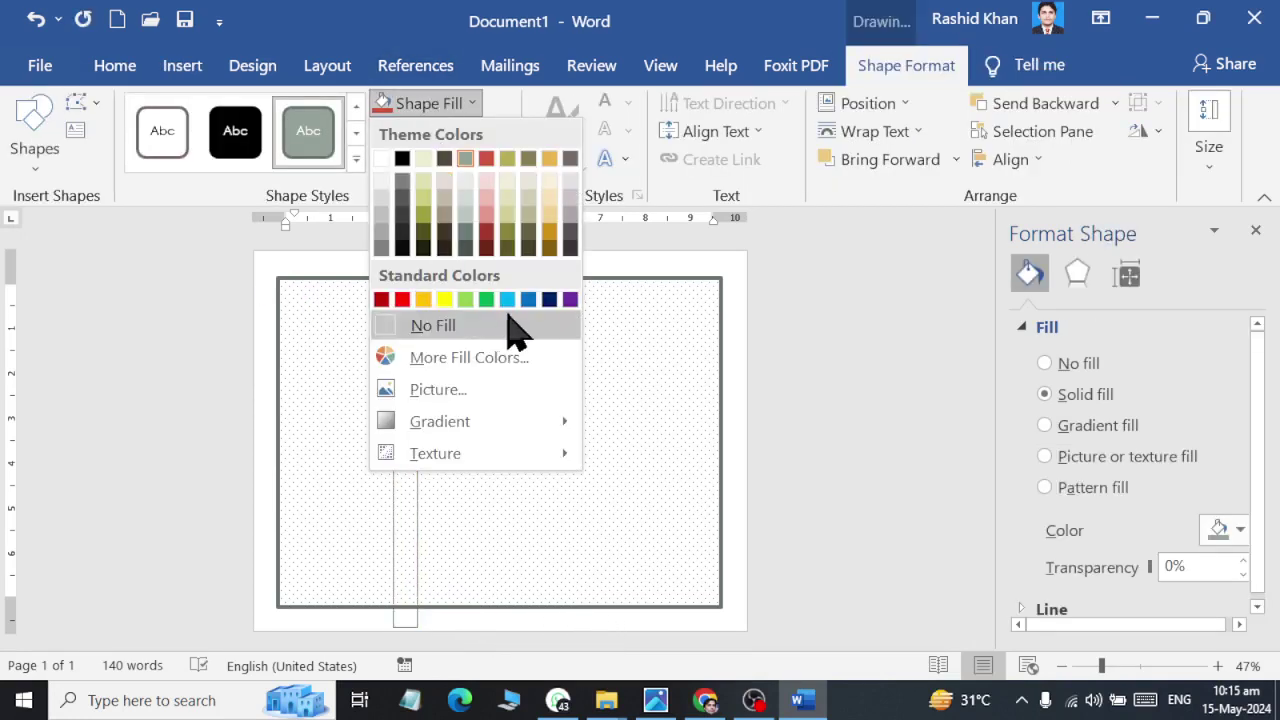
click(549, 300)
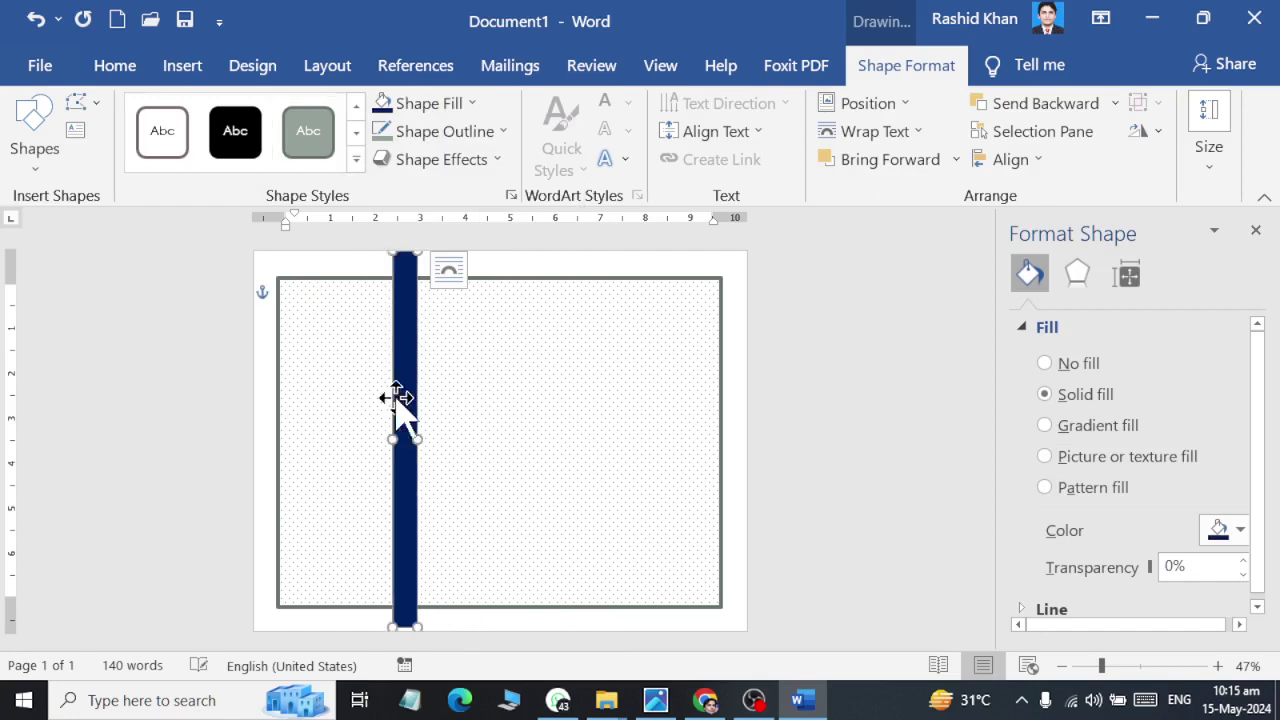
Step: Rotate the bar diagonally, place it across the top-right corner, and check the reference
drag(394, 400, 406, 514)
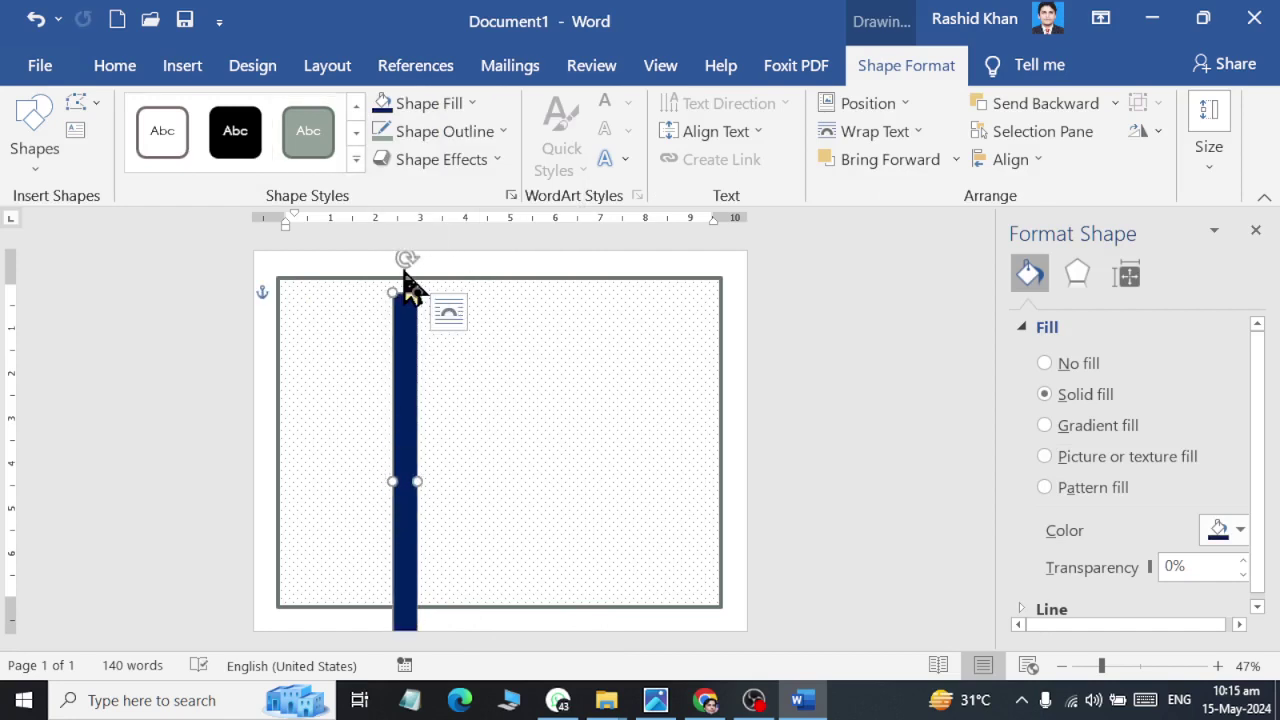
drag(406, 268, 244, 351)
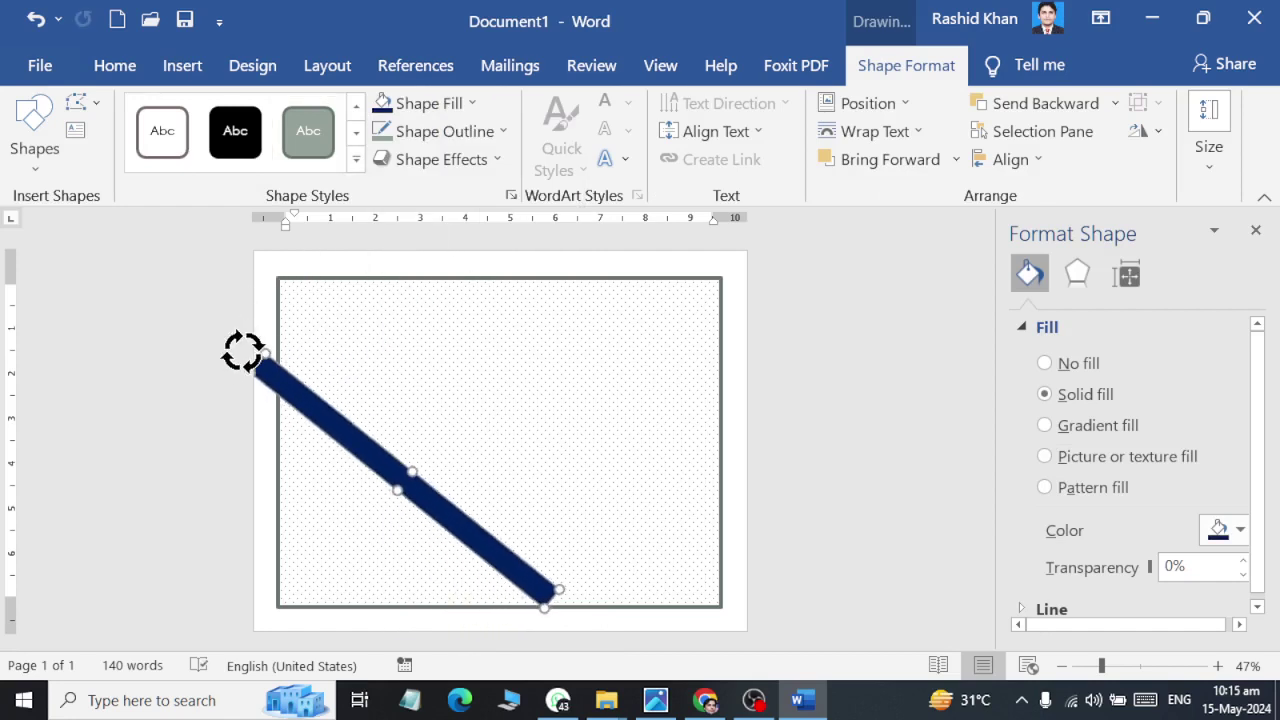
drag(244, 351, 257, 343)
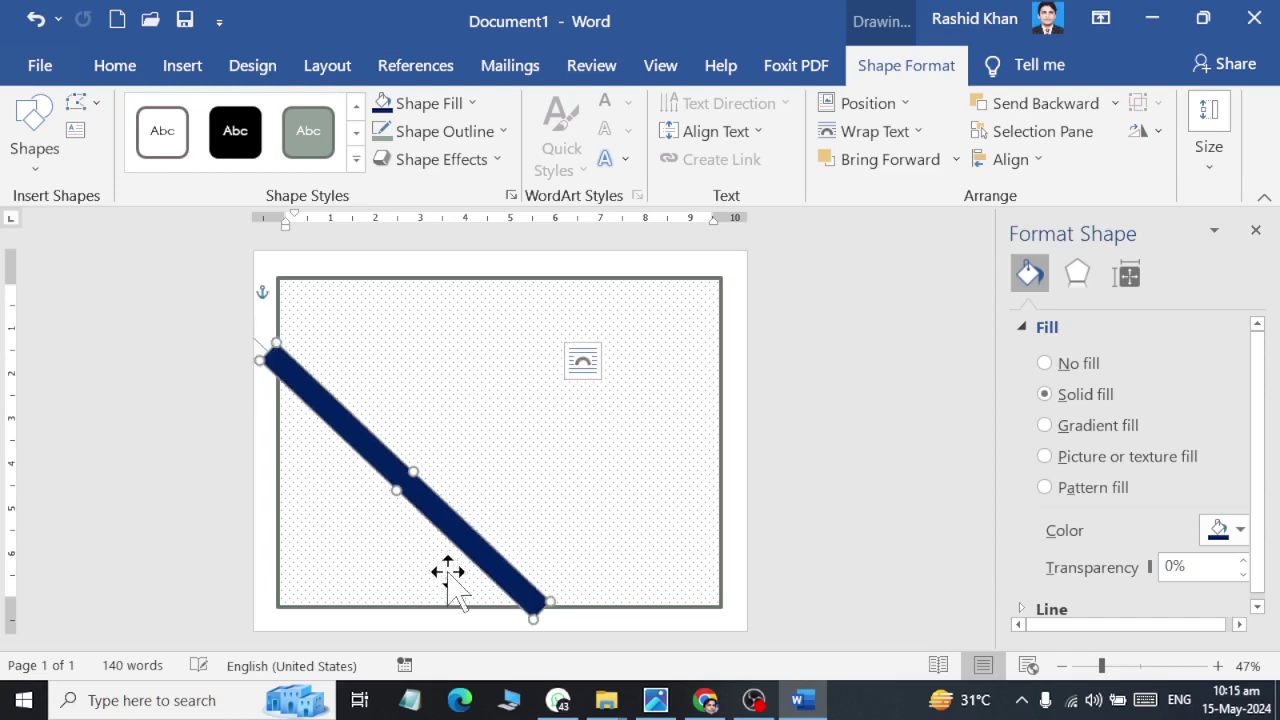
drag(455, 520, 745, 336)
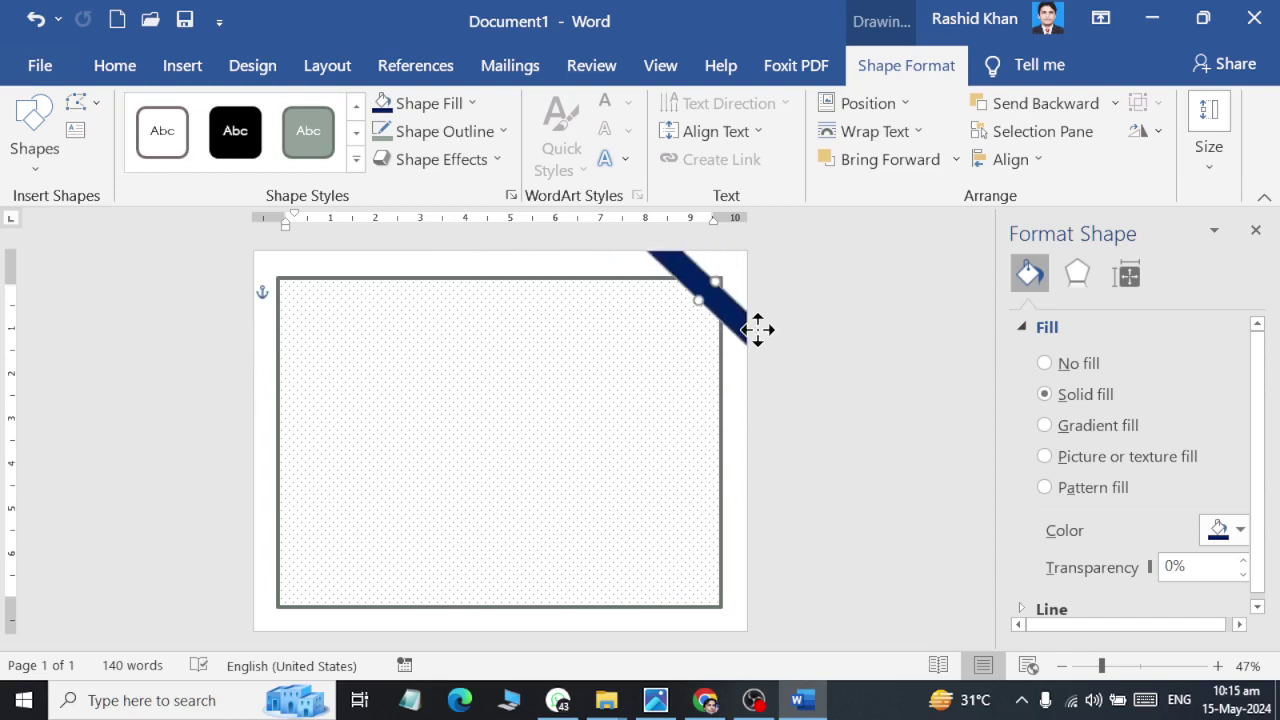
key(alt+Tab)
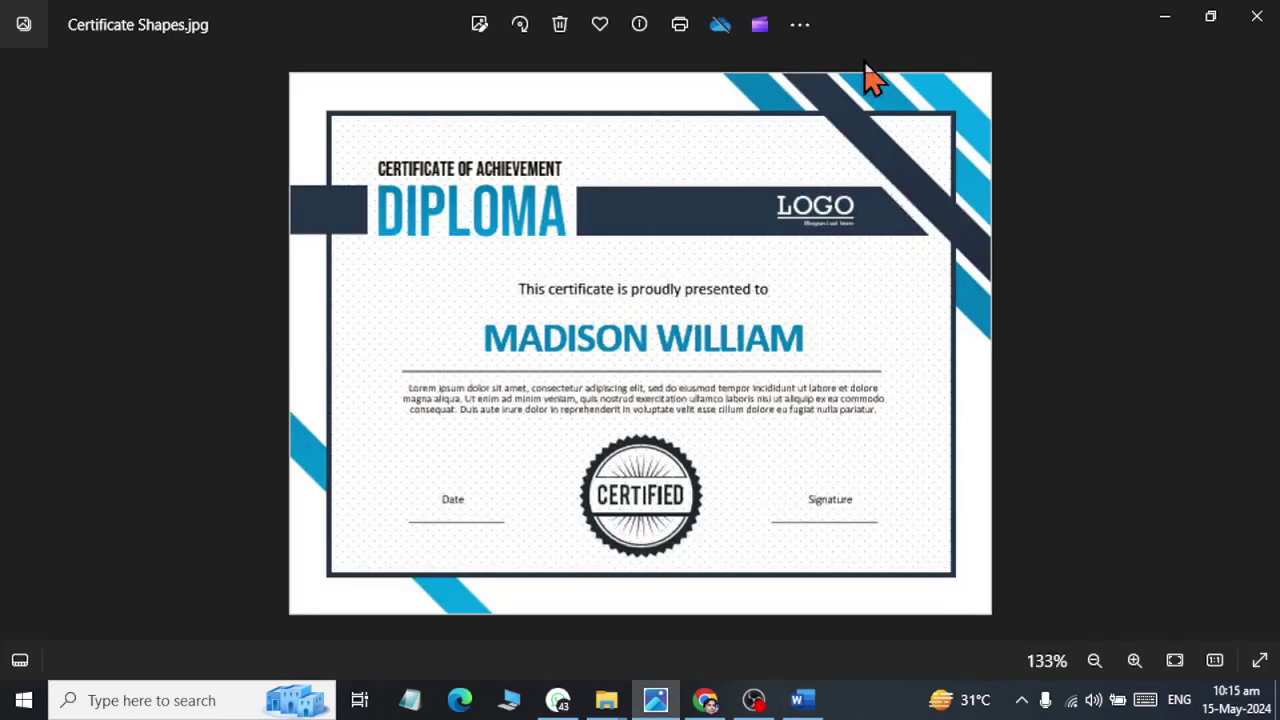
key(alt+Tab)
Step: Adjust the navy bar's position and duplicate it as a parallel stripe just below
drag(735, 335, 735, 310)
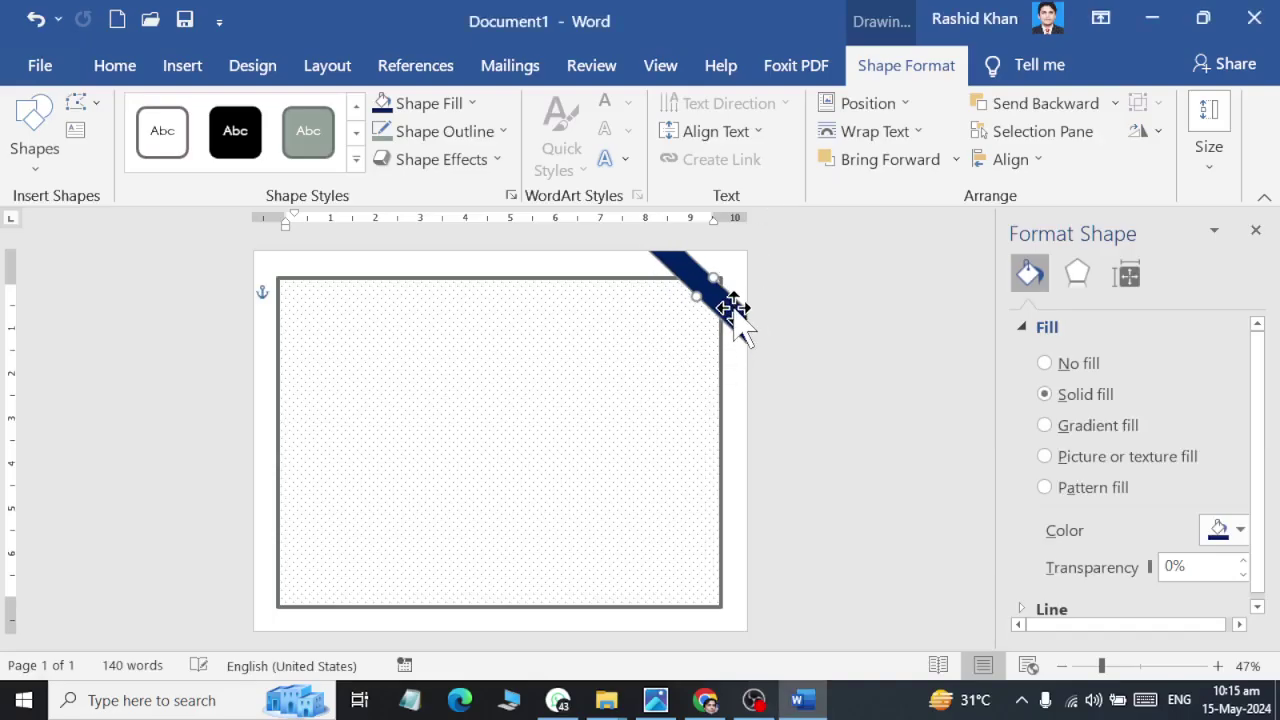
mouse_move(735, 310)
mouse_down()
mouse_move(660, 327)
mouse_move(703, 362)
mouse_move(724, 347)
mouse_move(678, 349)
mouse_move(660, 373)
mouse_up()
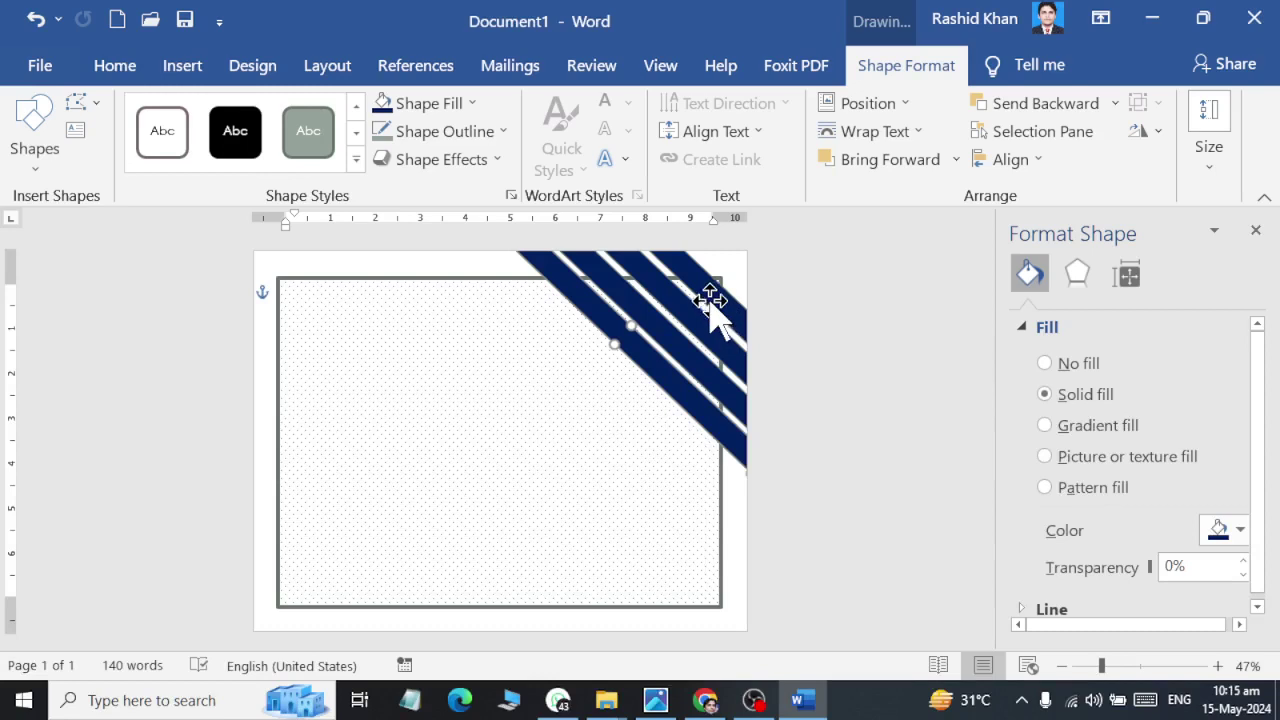
Step: Make the top stripe light blue with no outline
click(440, 103)
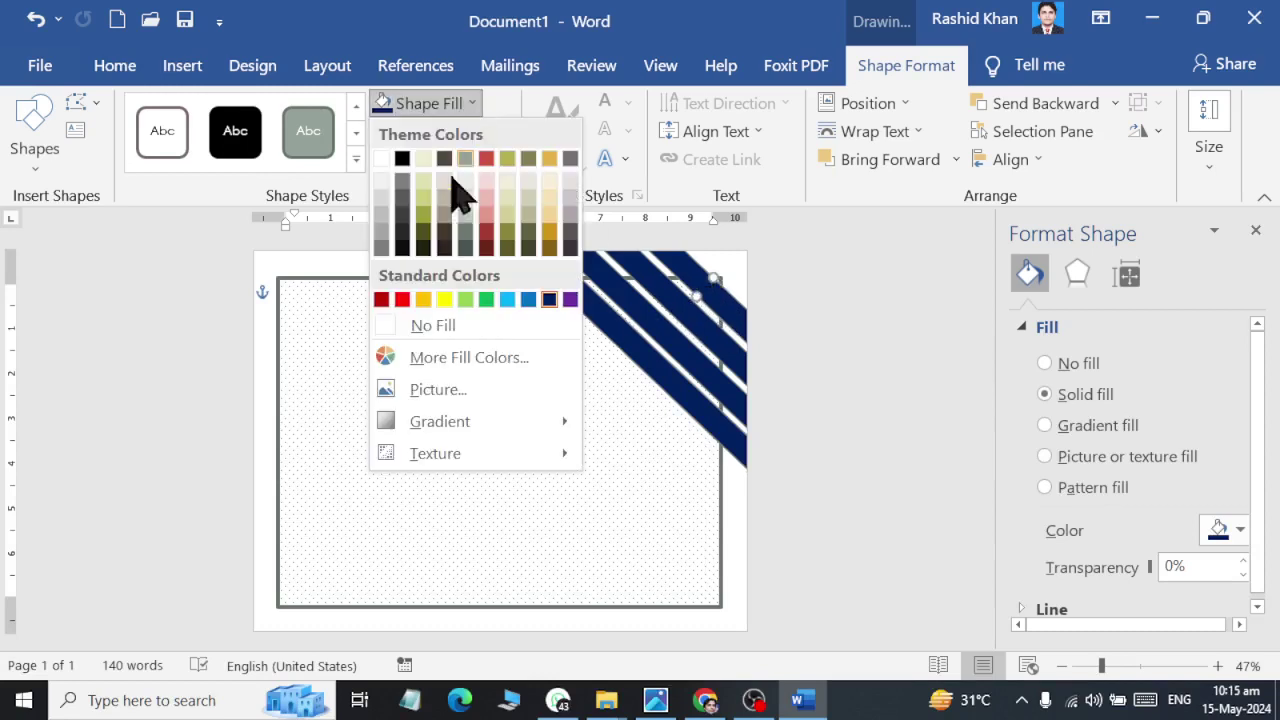
click(504, 300)
click(434, 130)
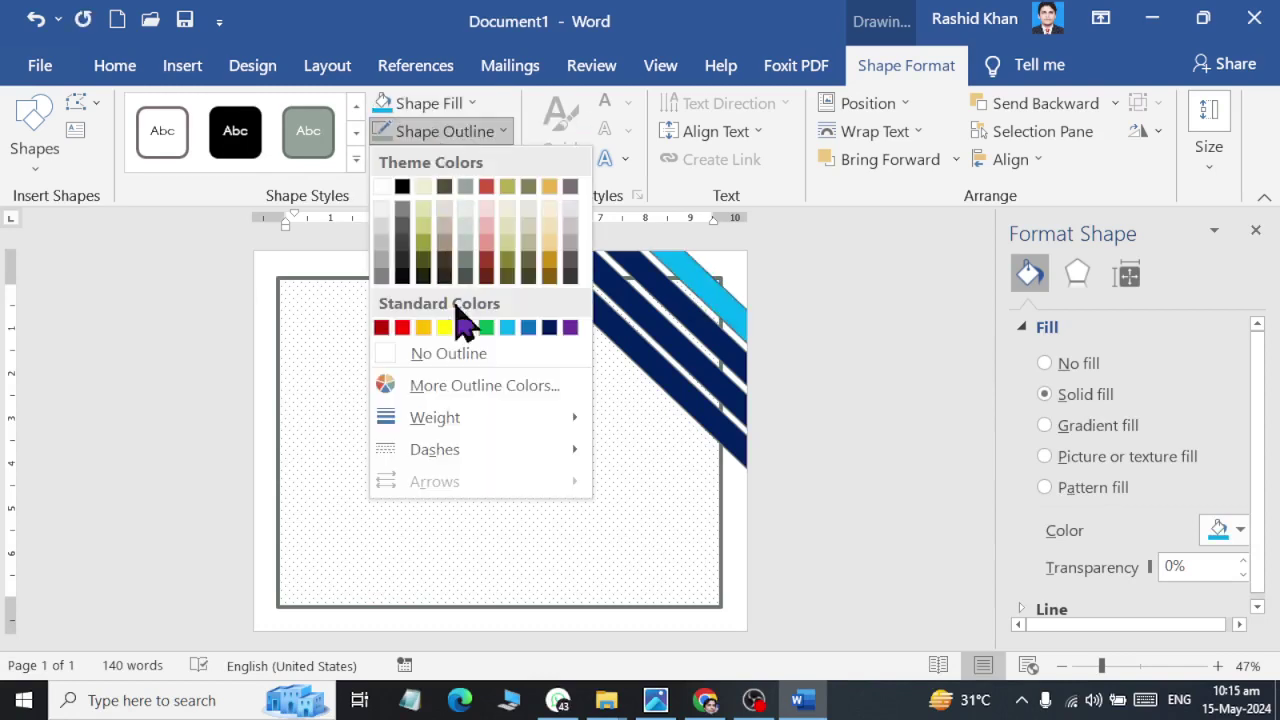
click(450, 355)
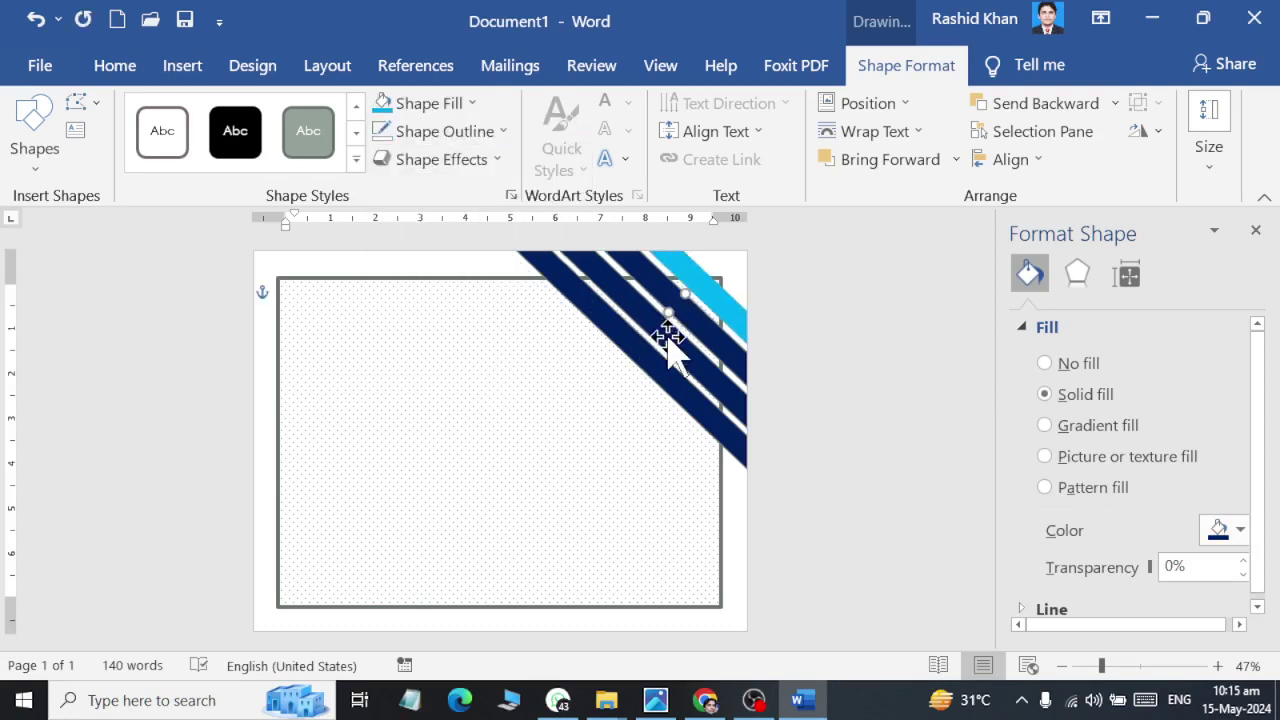
Step: Recolour the second stripe light blue and the lower stripe standard blue
click(643, 343)
shift+click(640, 345)
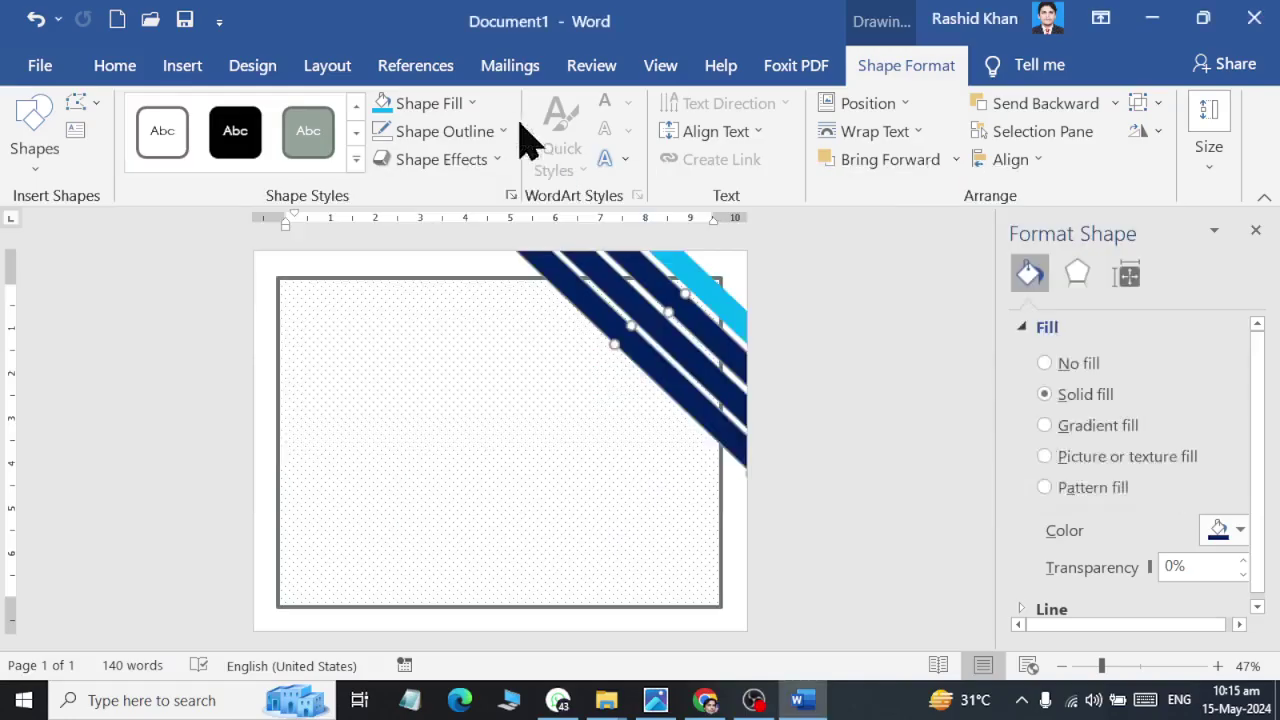
click(462, 110)
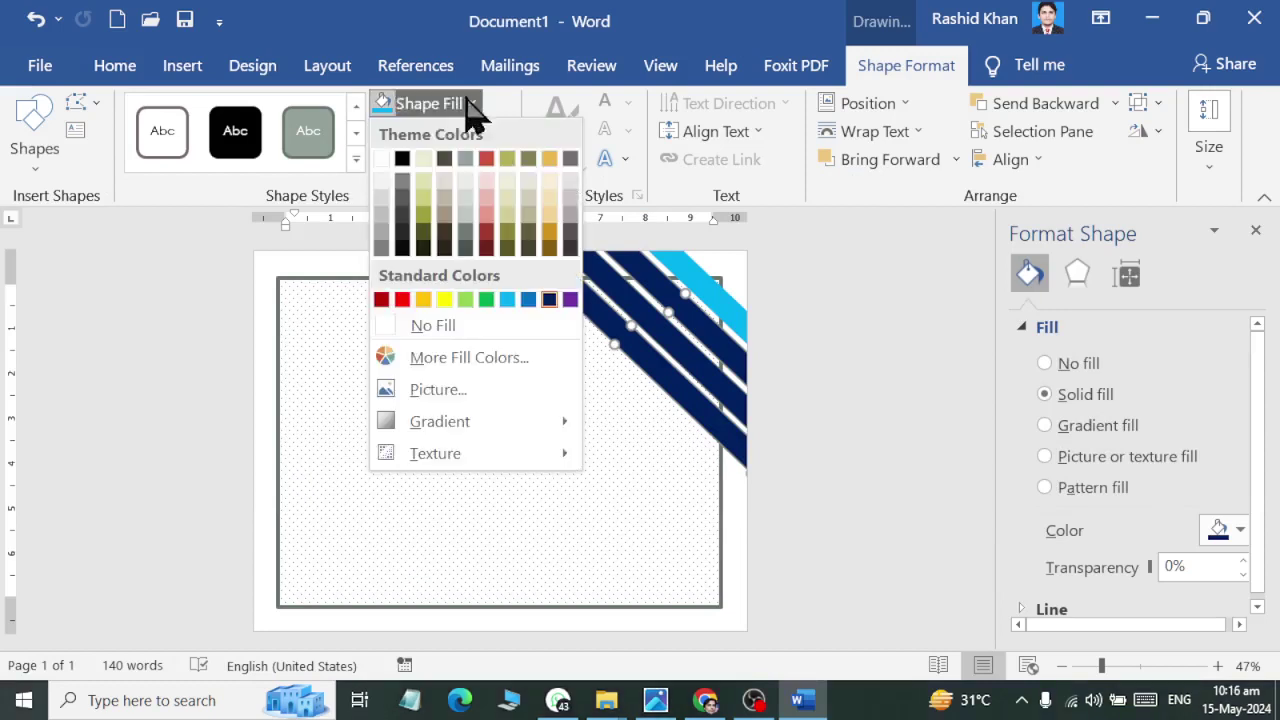
click(471, 112)
click(462, 292)
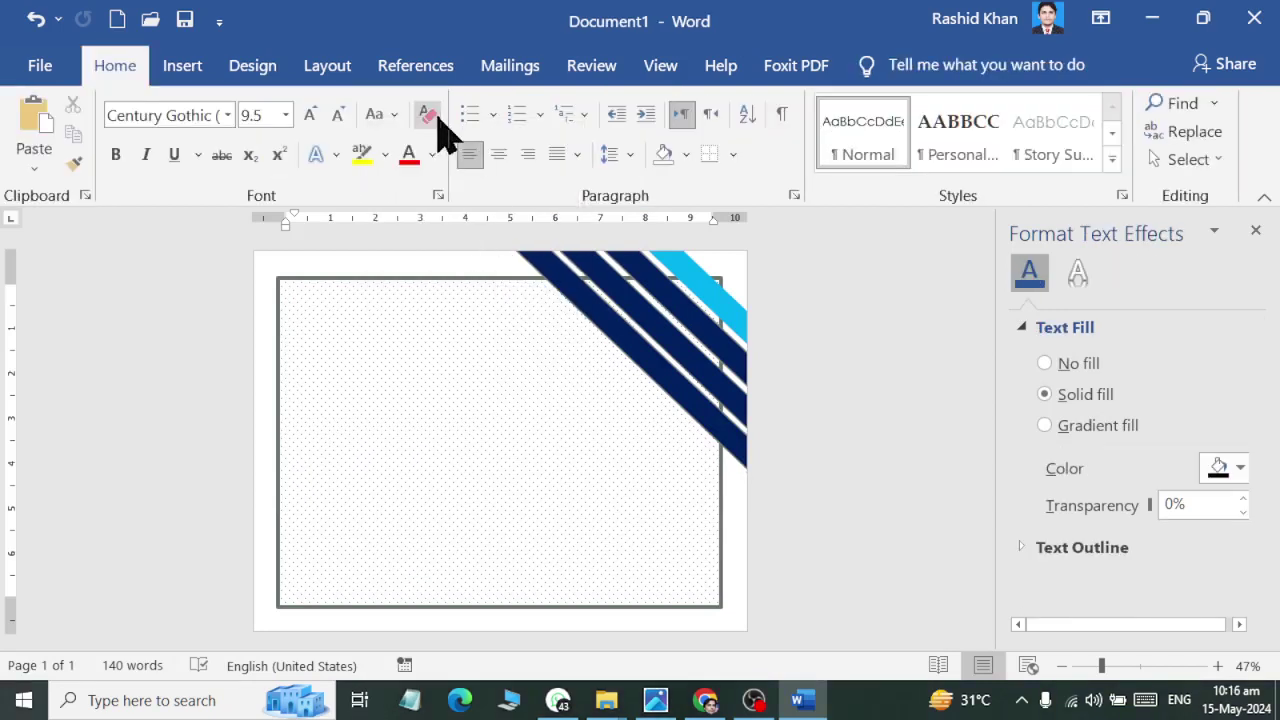
click(688, 318)
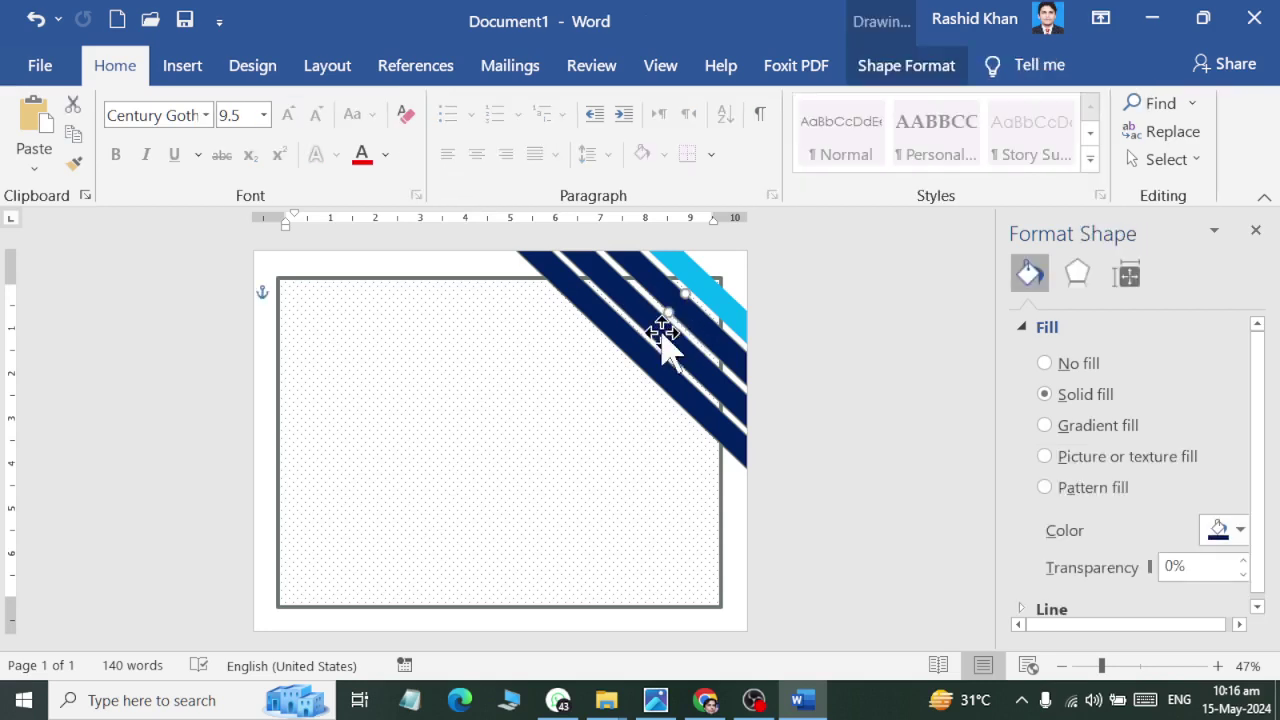
click(903, 68)
click(450, 104)
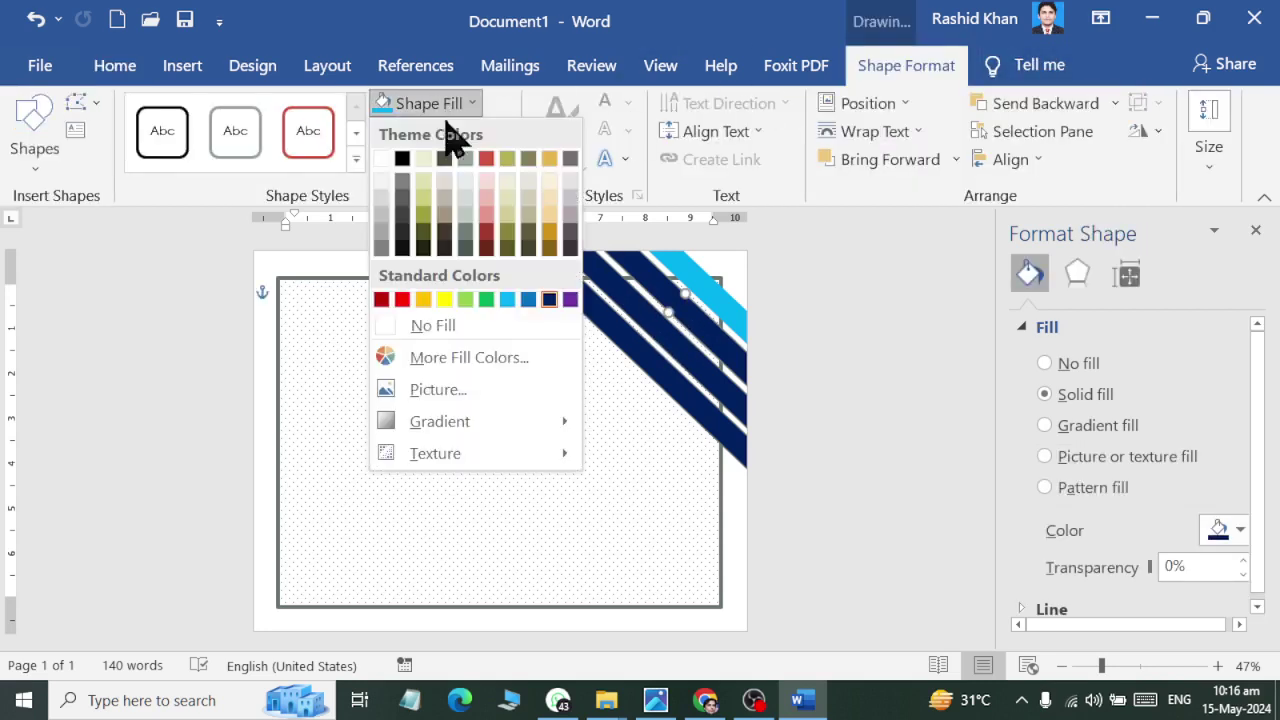
click(516, 302)
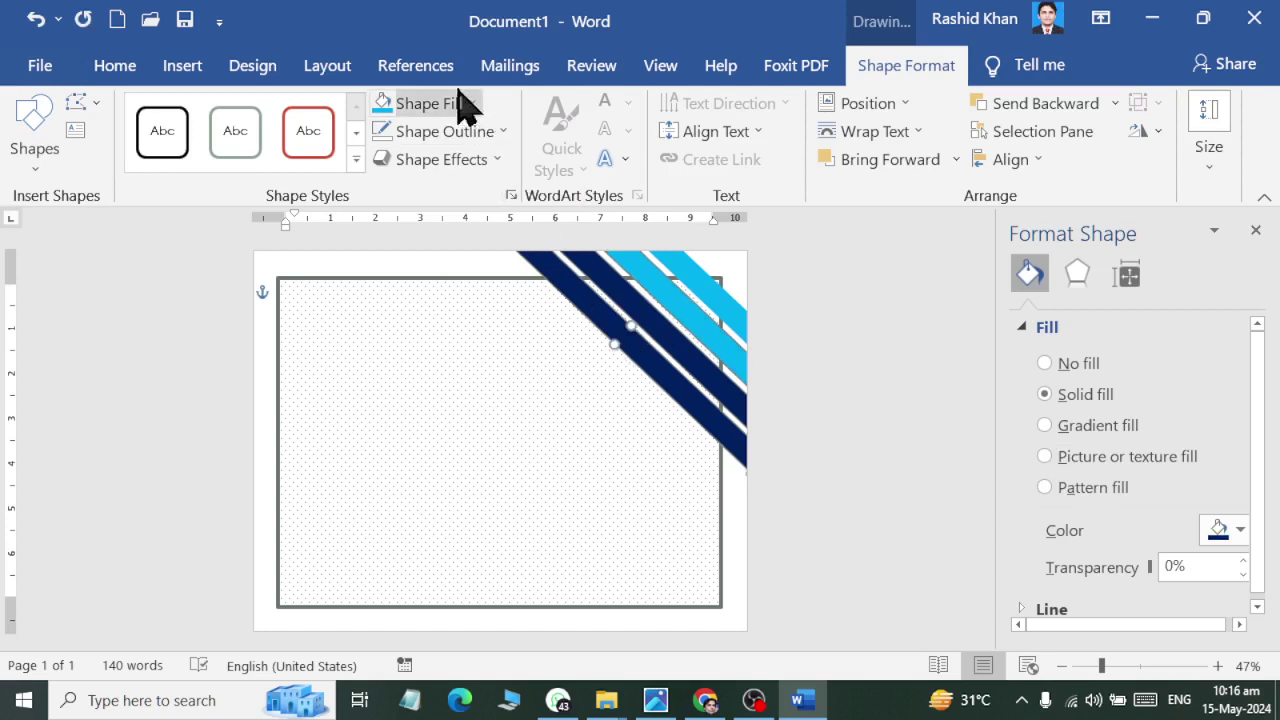
click(470, 103)
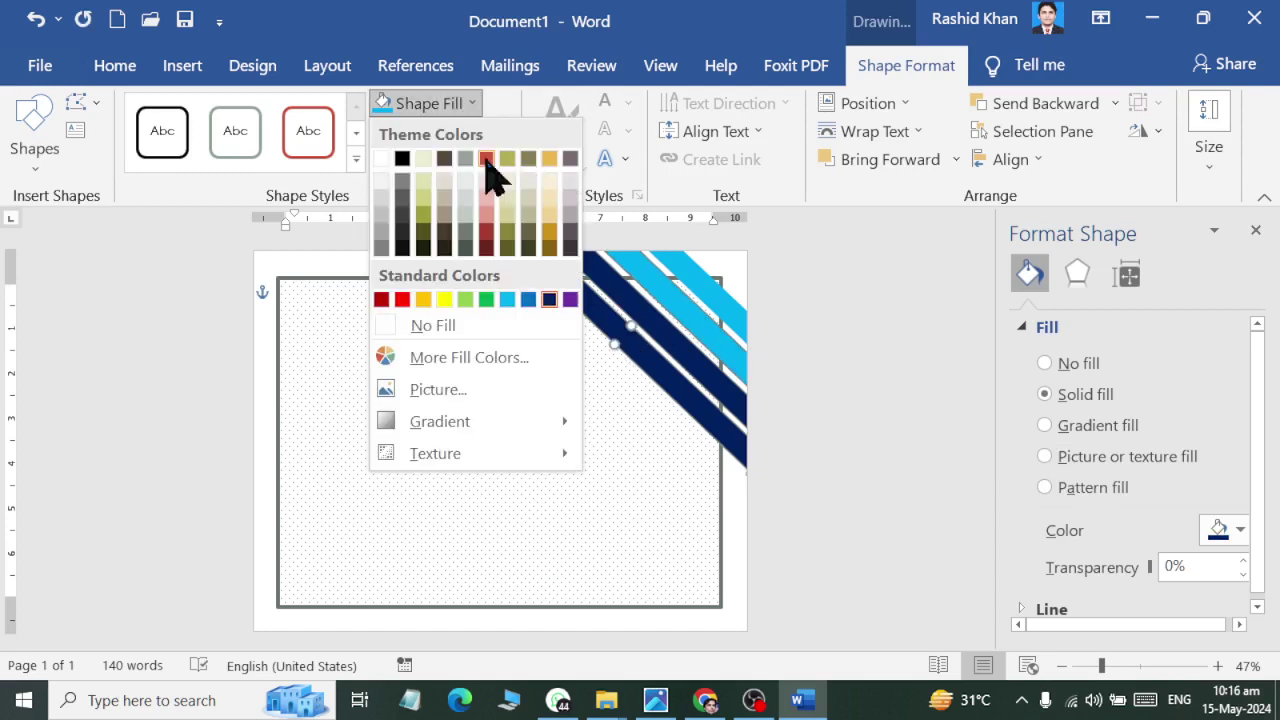
click(528, 300)
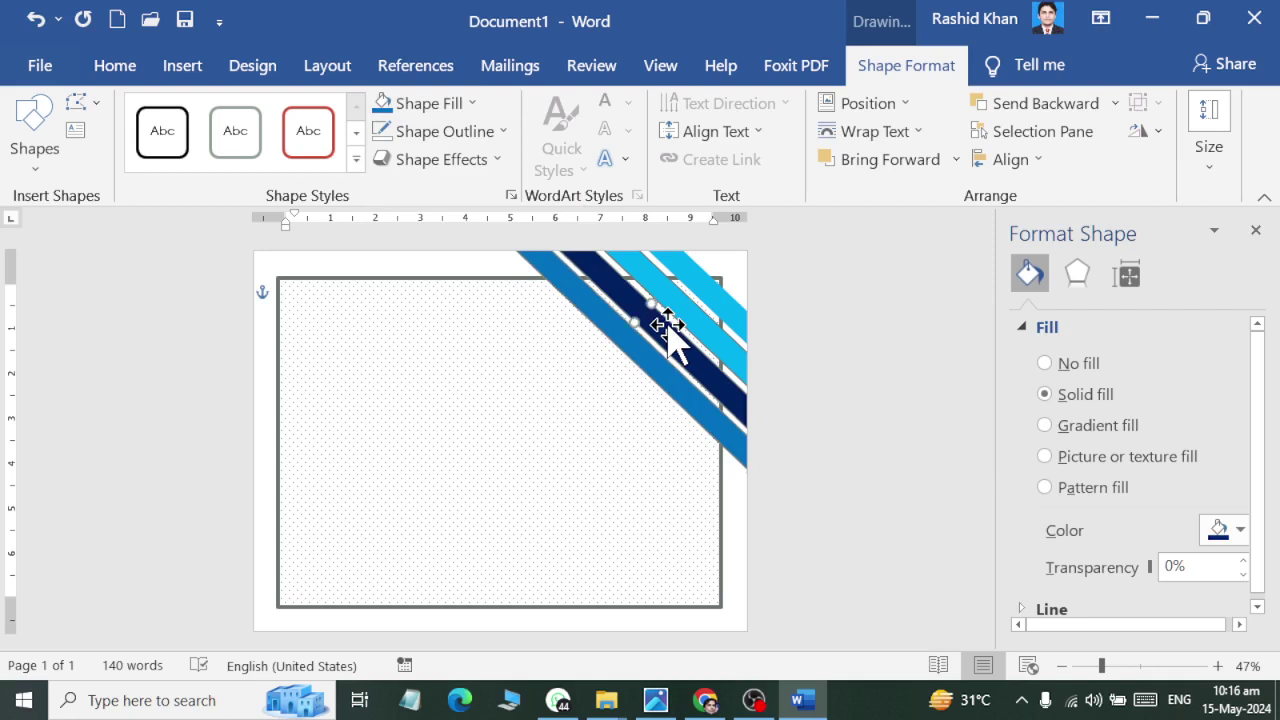
Step: Bring the dotted bordered rectangle in front of the corner stripes
key(alt+Tab)
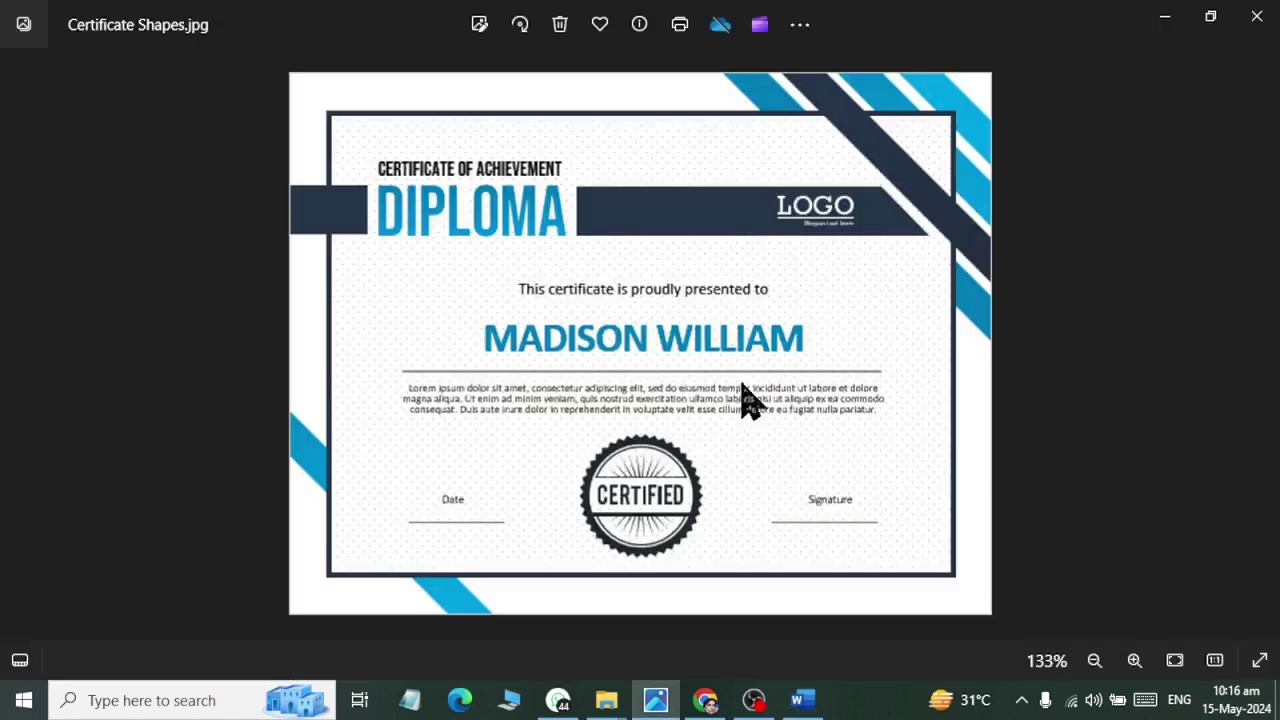
key(alt+Tab)
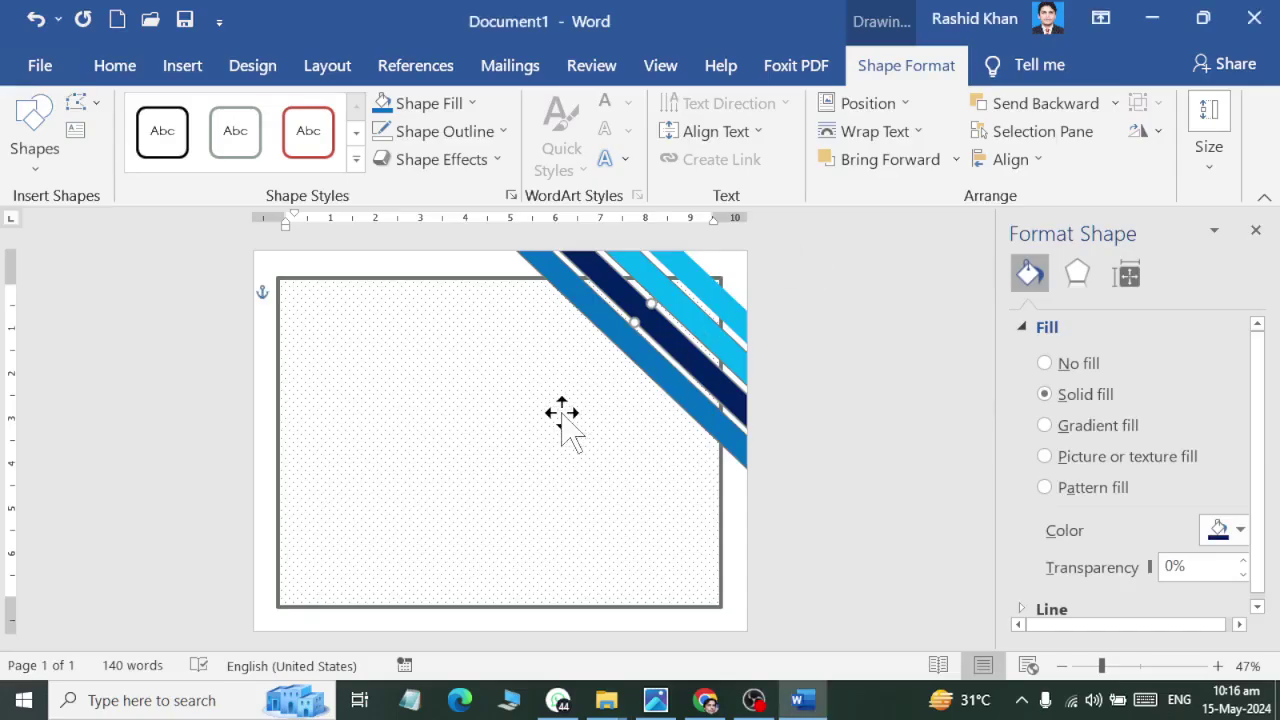
click(562, 415)
right_click(563, 418)
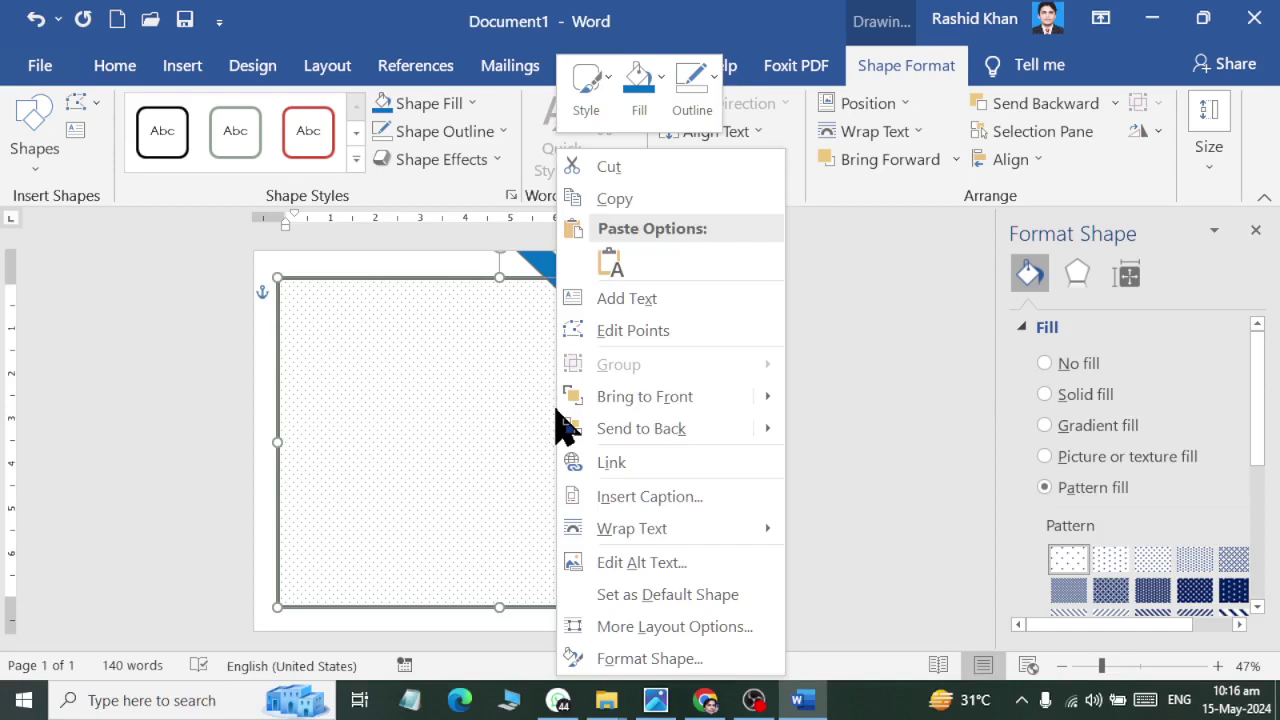
click(614, 400)
Step: Bring the navy stripe to the front, above the rectangle
click(743, 400)
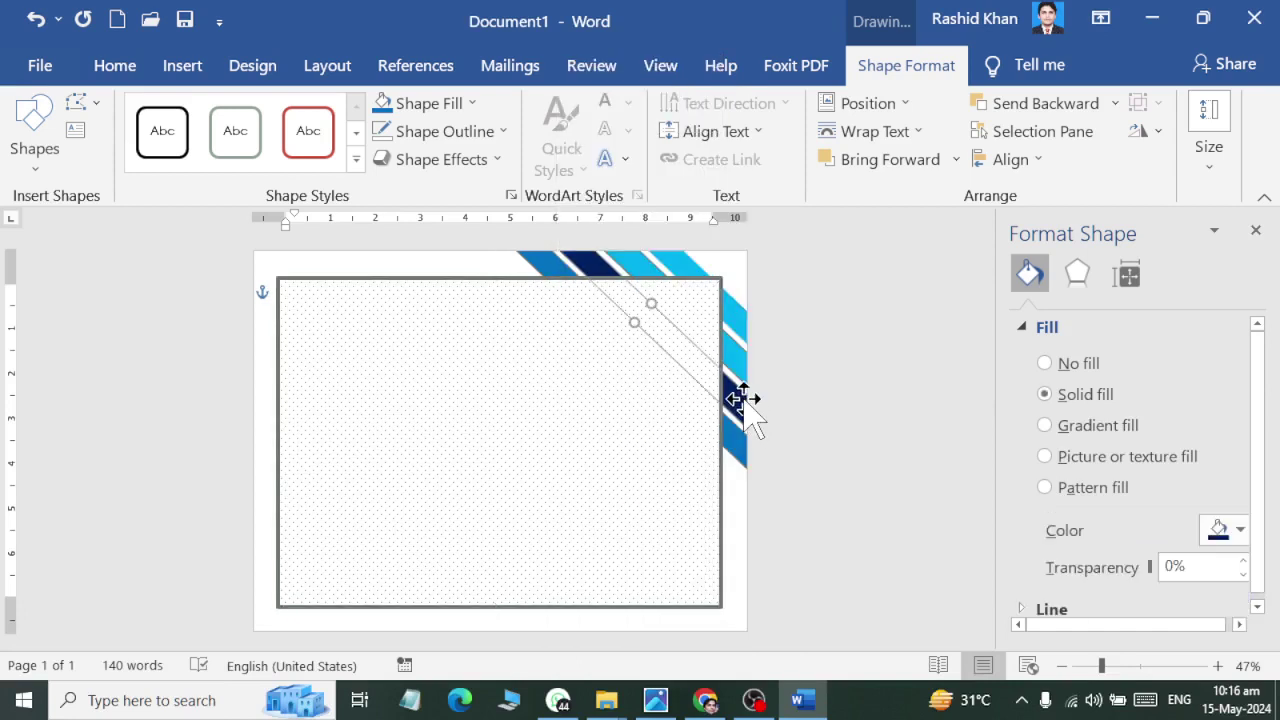
right_click(743, 400)
click(766, 400)
click(791, 504)
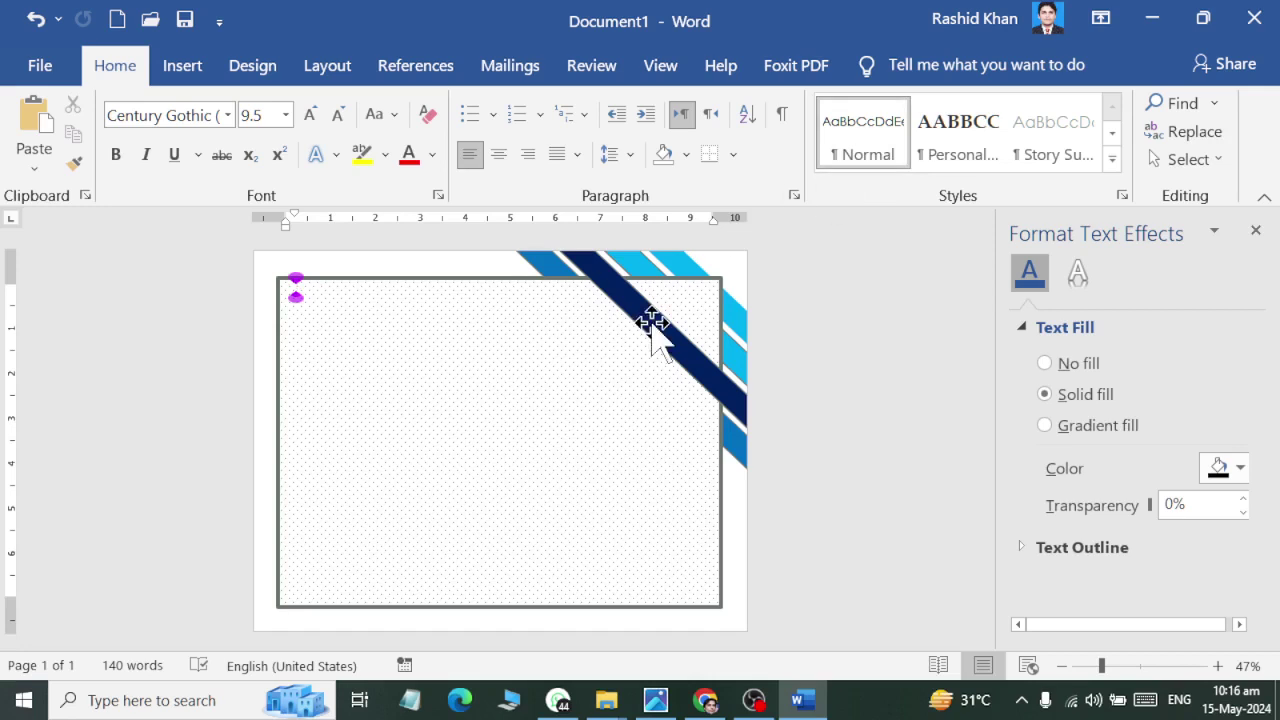
Step: Move a stripe to the bottom-left corner and recolour it light blue
click(657, 323)
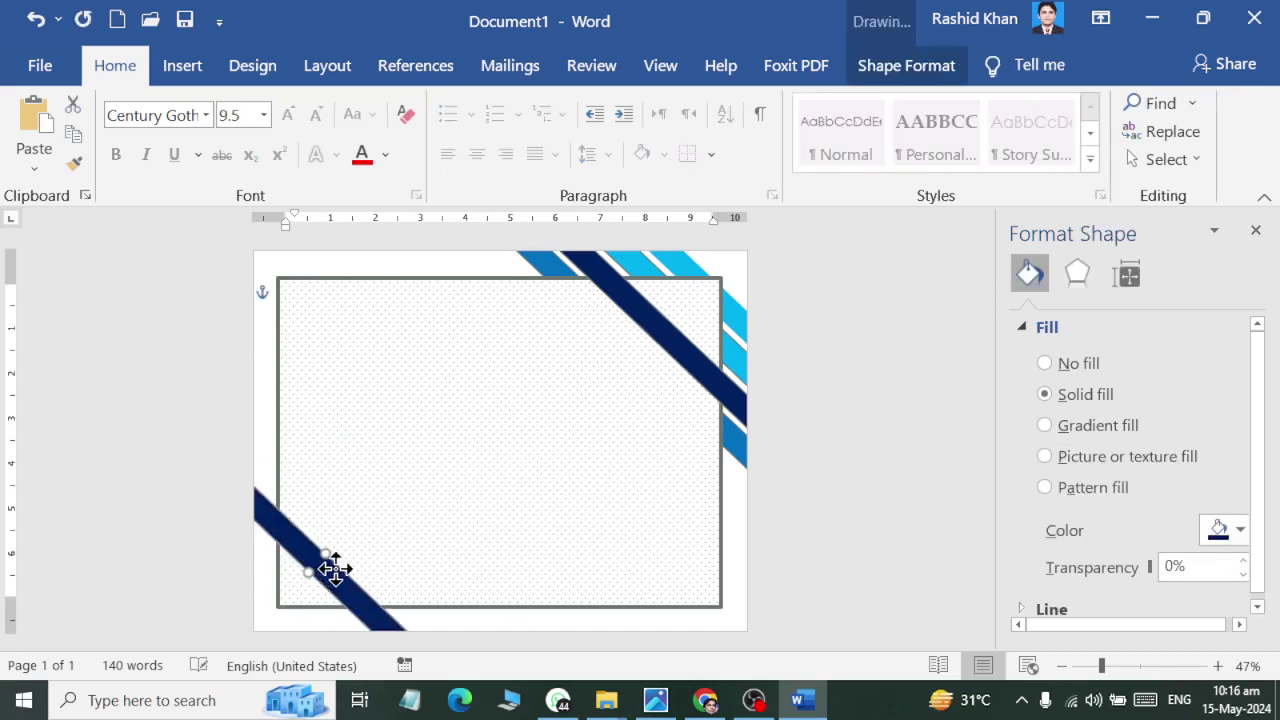
drag(657, 323, 363, 583)
key(alt+Tab)
key(alt+Tab)
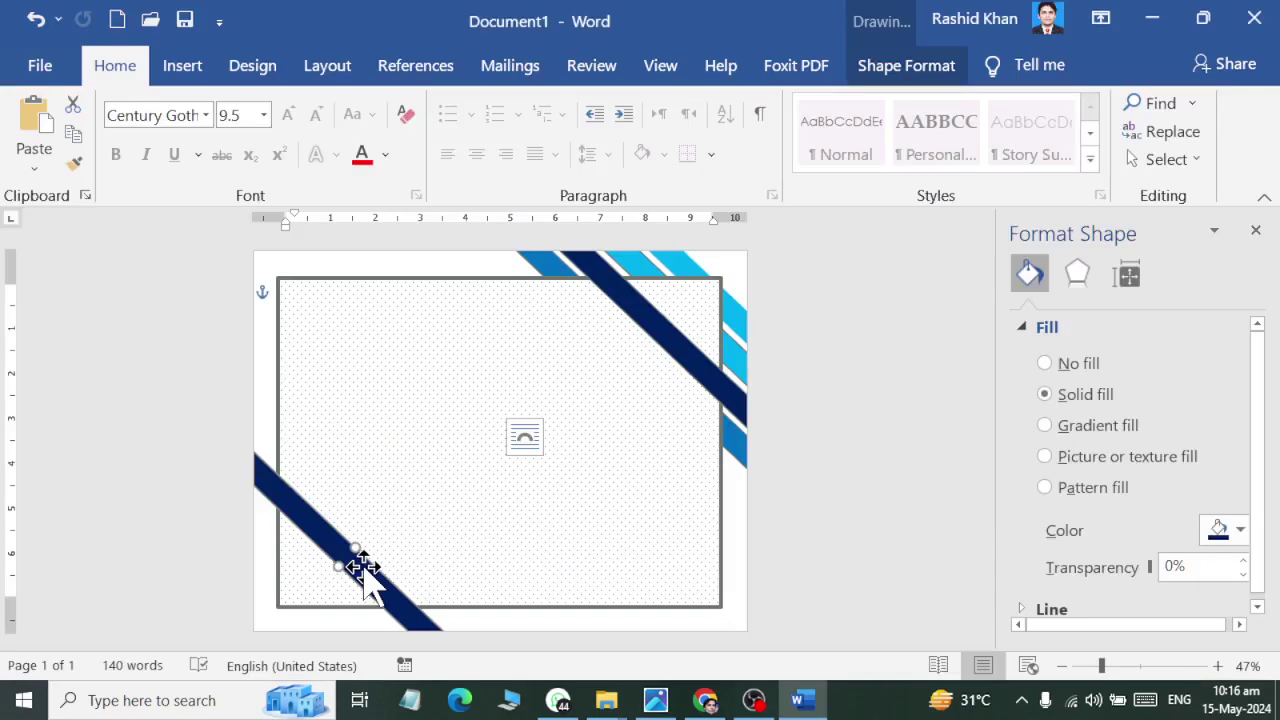
key(alt+Tab)
key(alt+Tab)
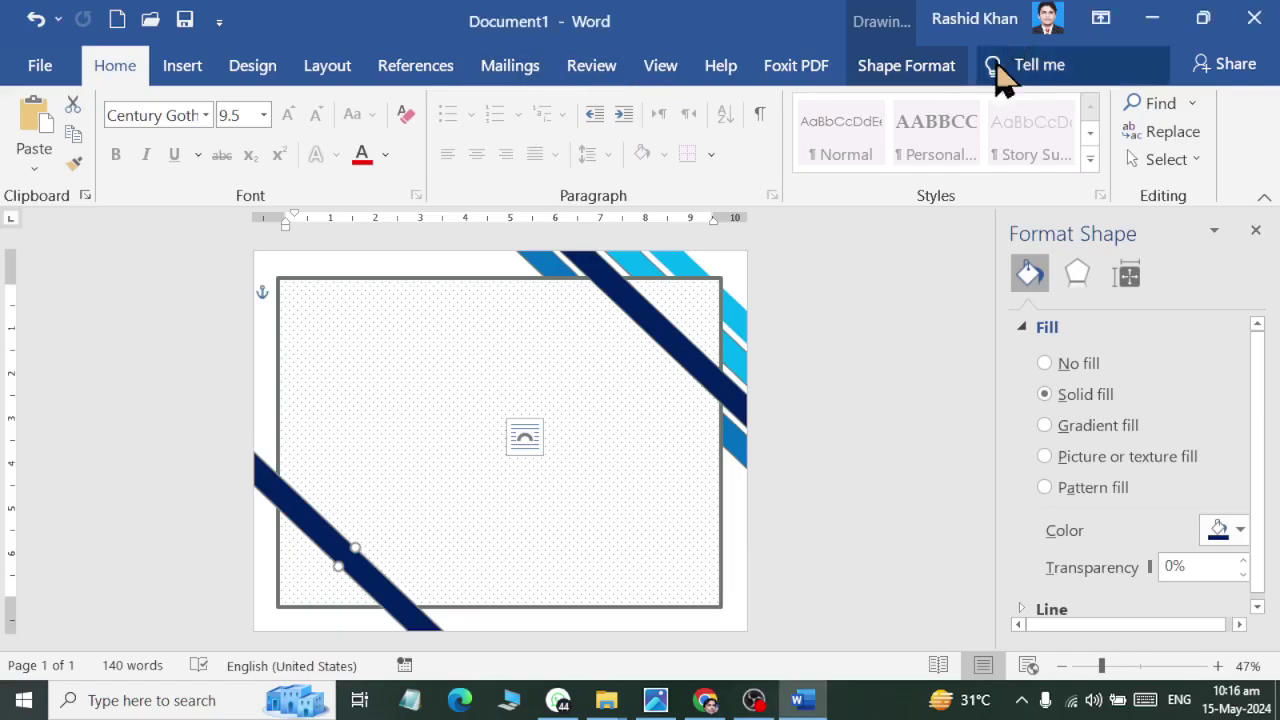
click(885, 68)
click(425, 103)
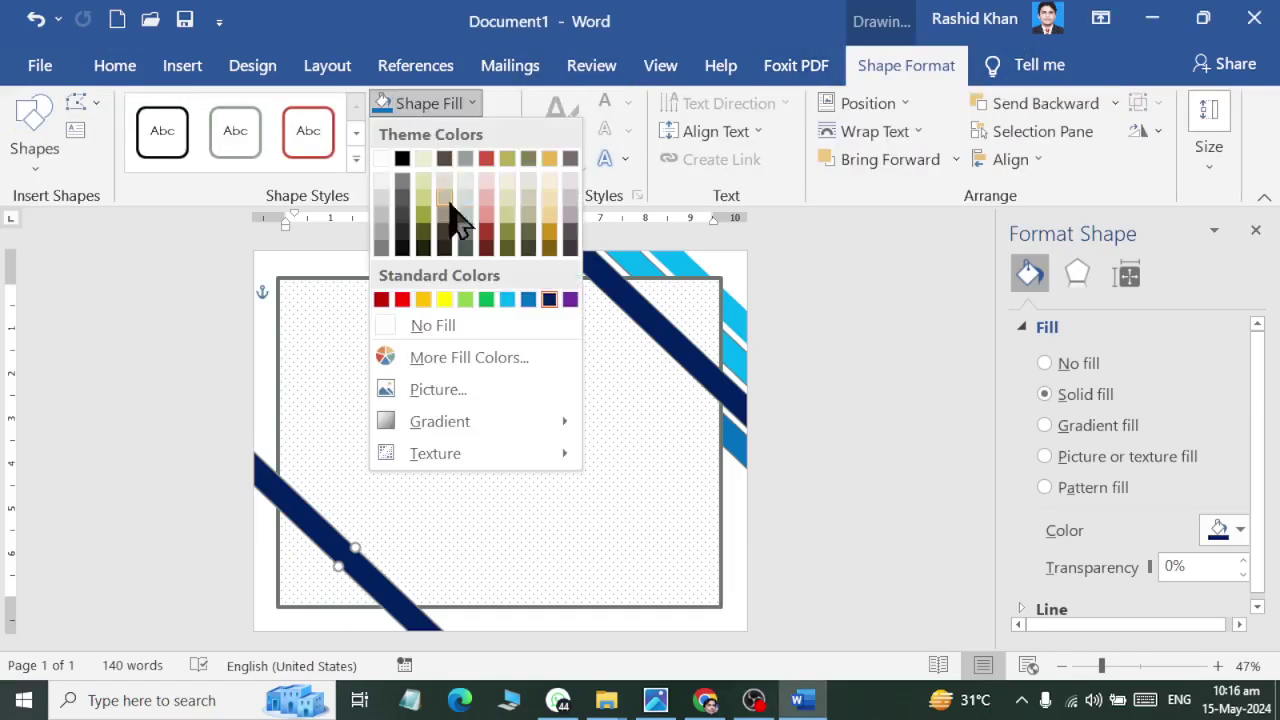
click(507, 299)
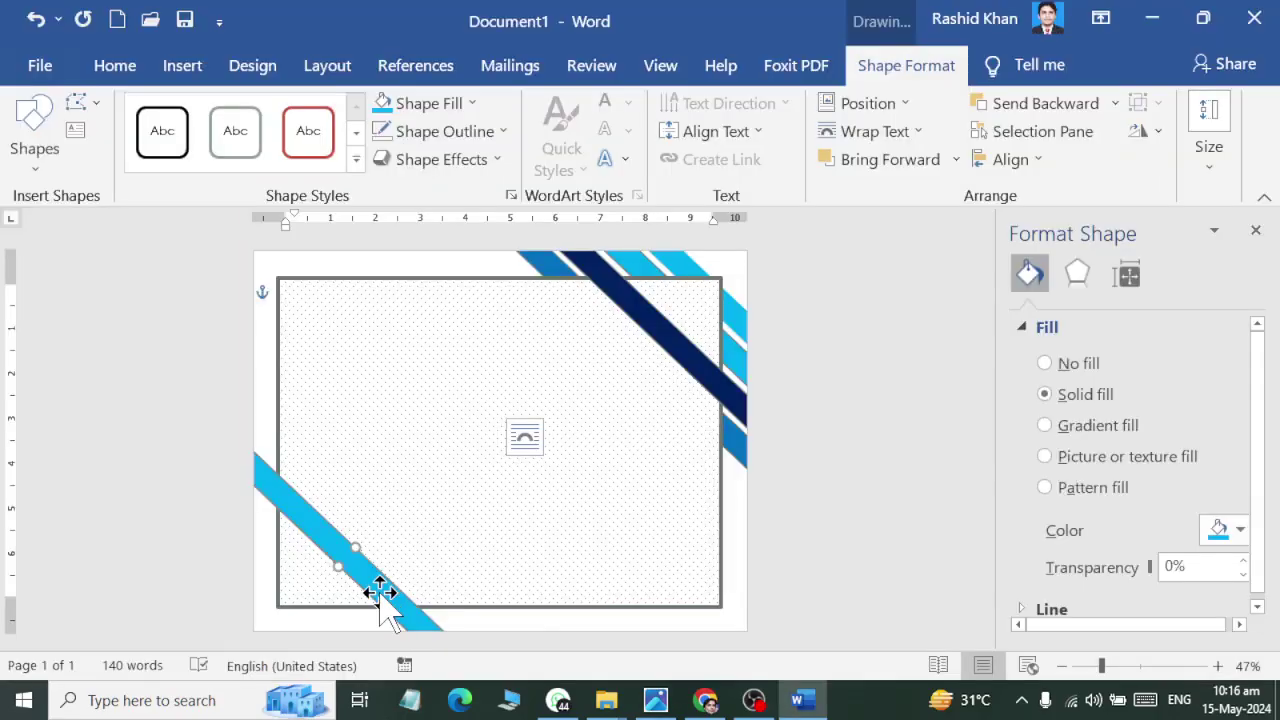
Step: Send the lower-left stripe behind the dotted frame and compare with the reference
right_click(380, 595)
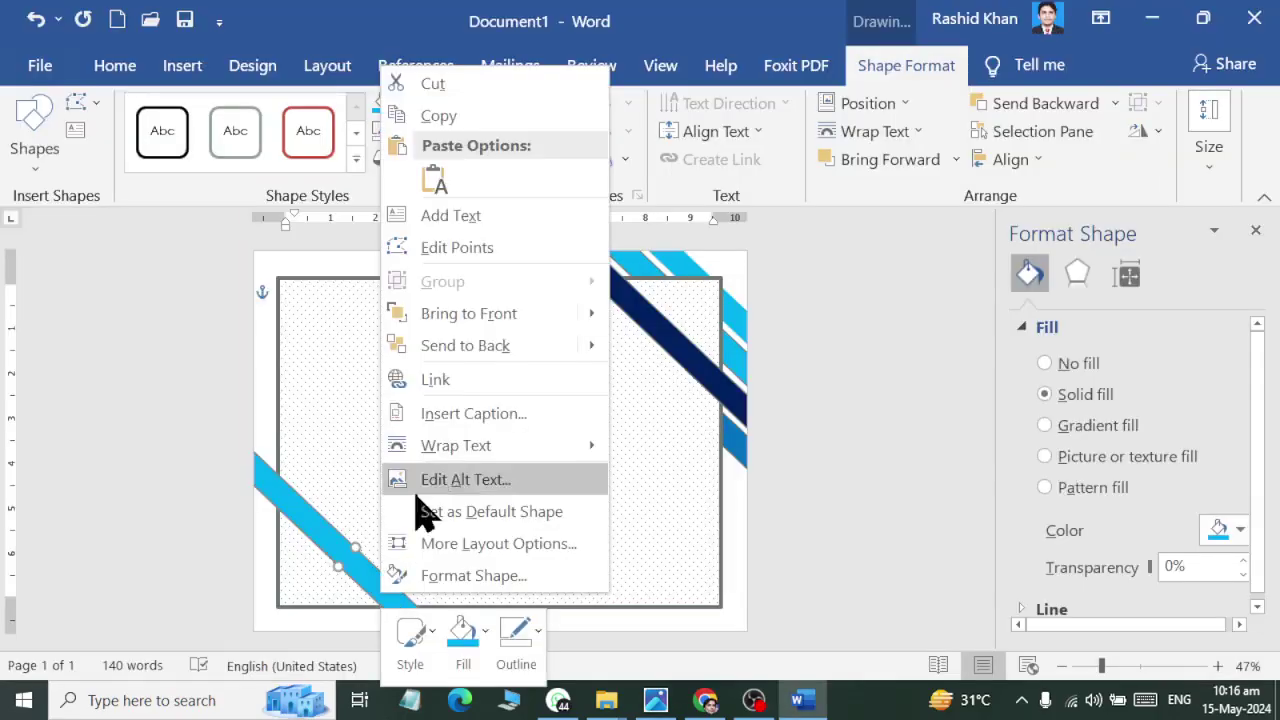
click(463, 345)
click(895, 530)
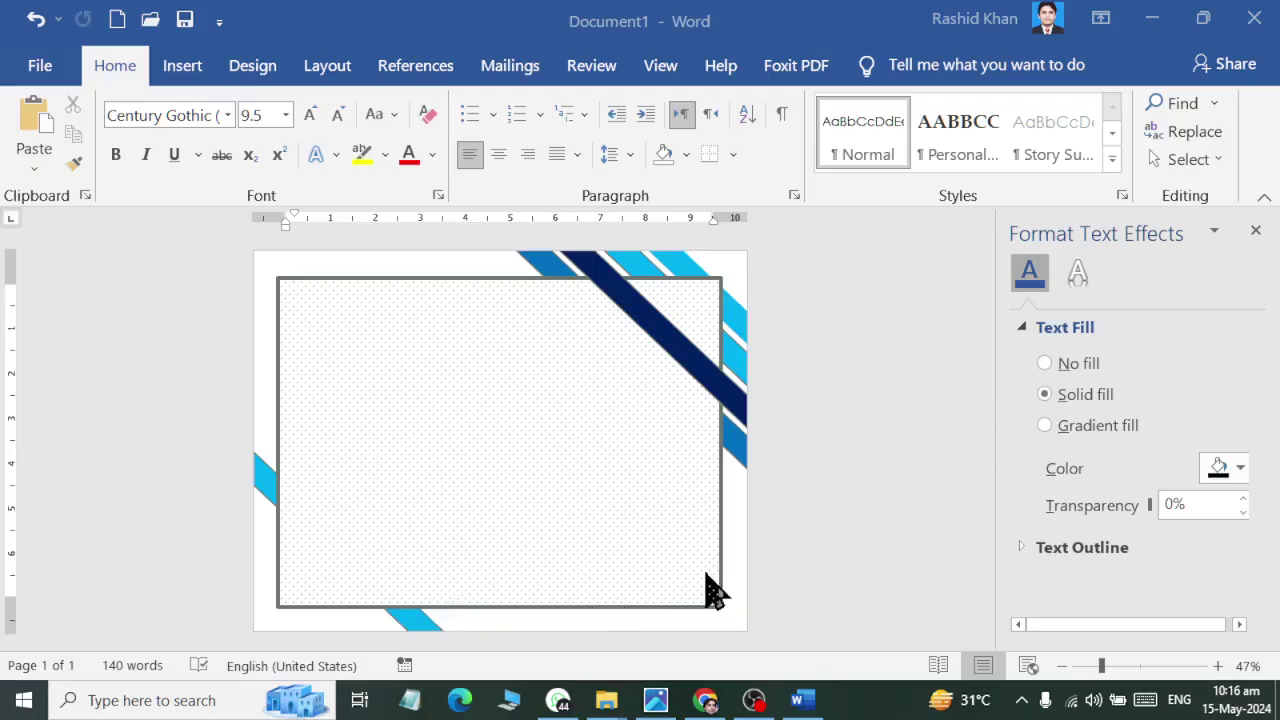
click(412, 623)
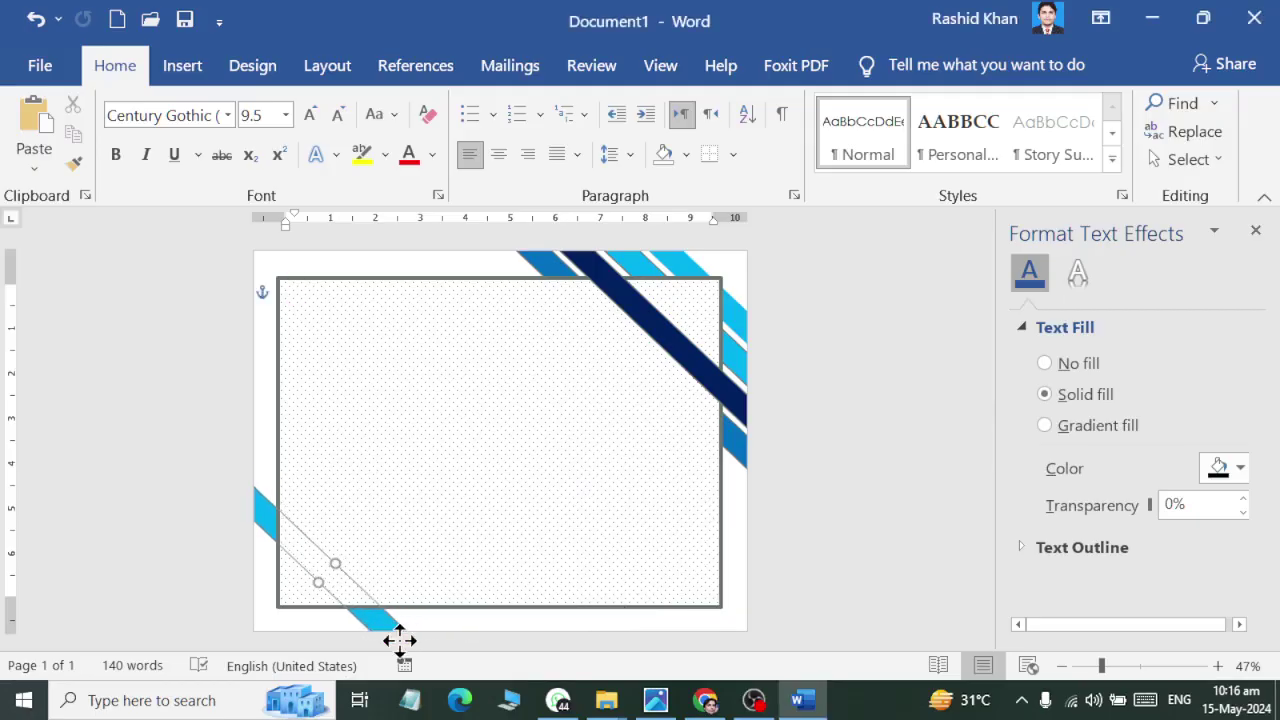
key(alt+Tab)
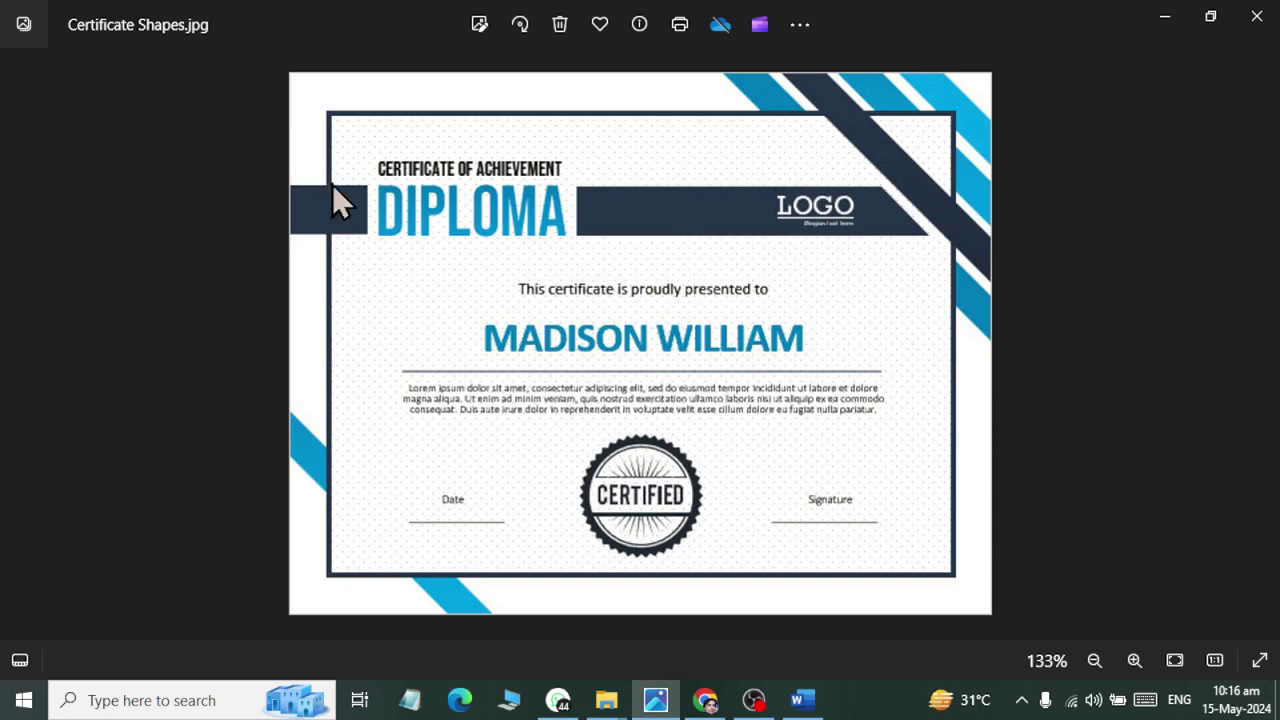
key(alt+Tab)
click(185, 65)
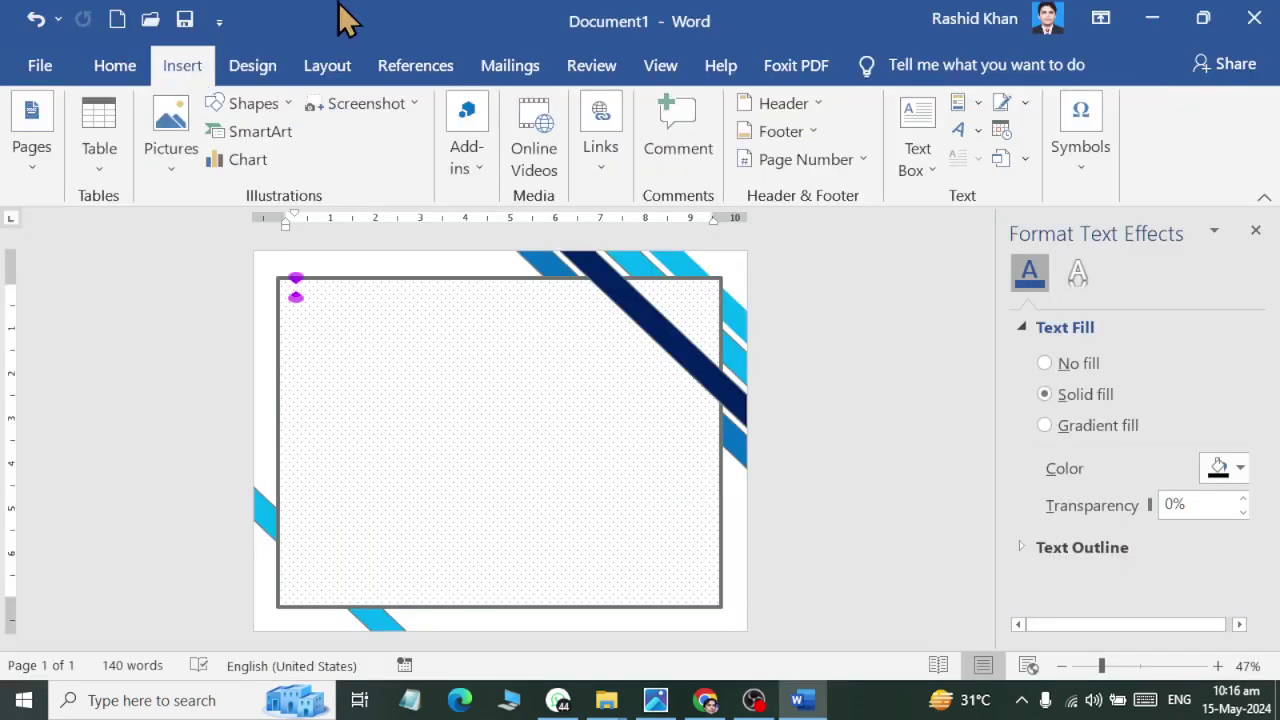
Step: Open Save As and browse to the success folder inside Word_Files
key(ctrl+s)
click(440, 497)
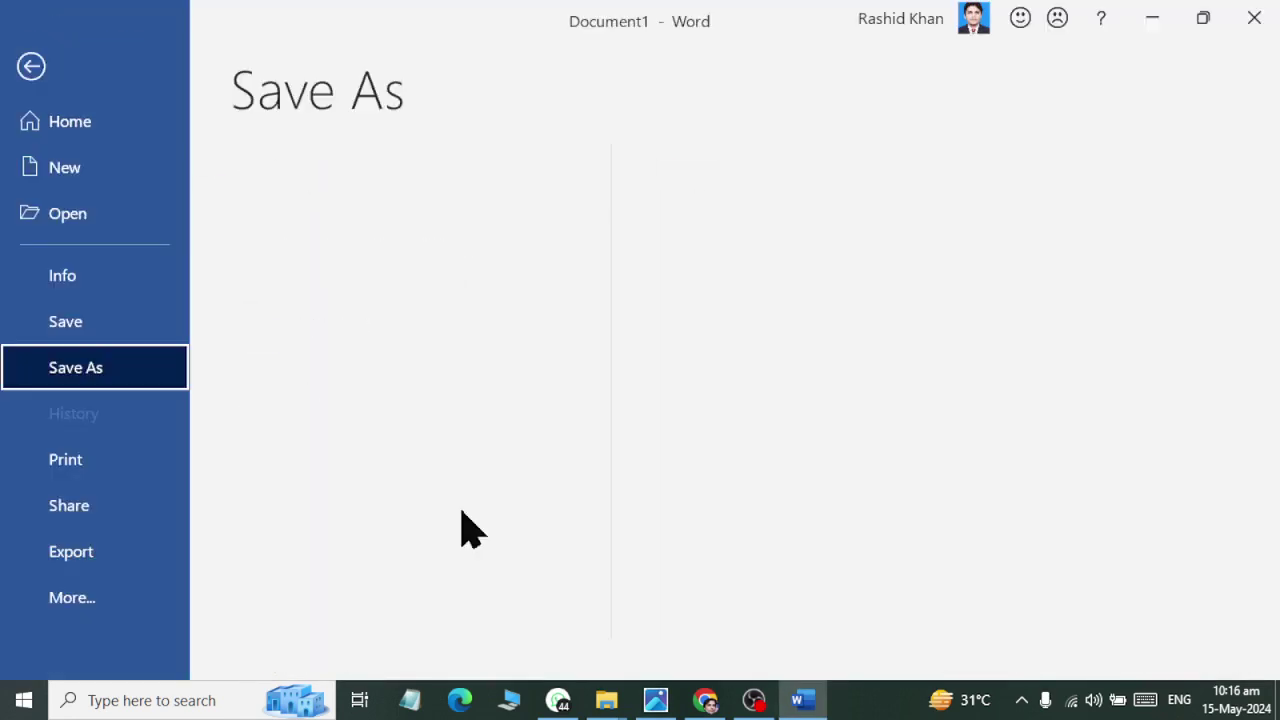
click(368, 476)
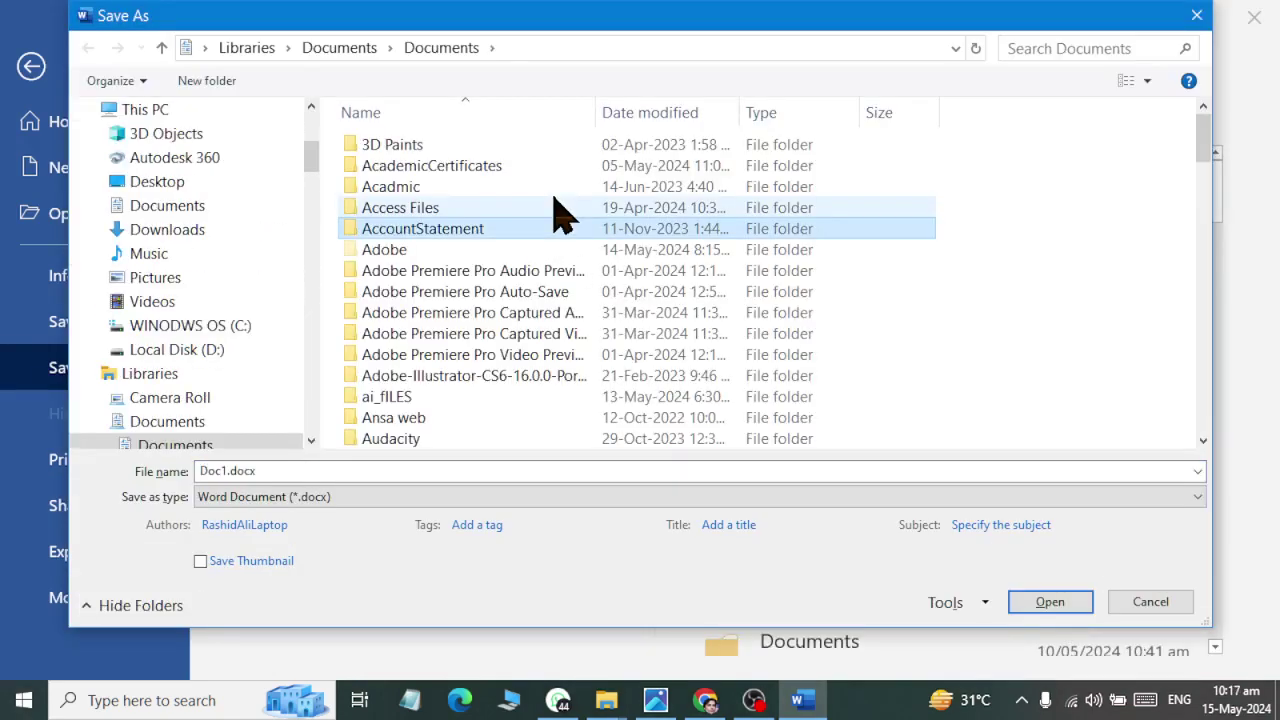
key(Return)
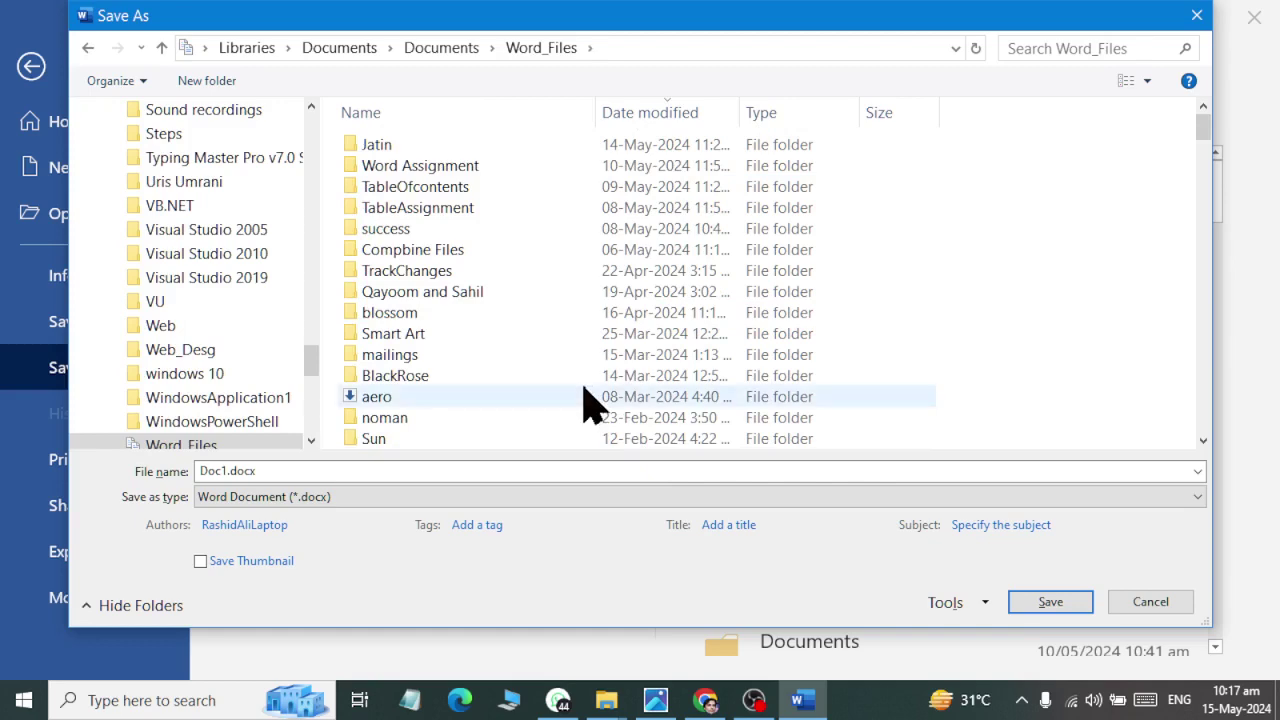
key(s)
key(h)
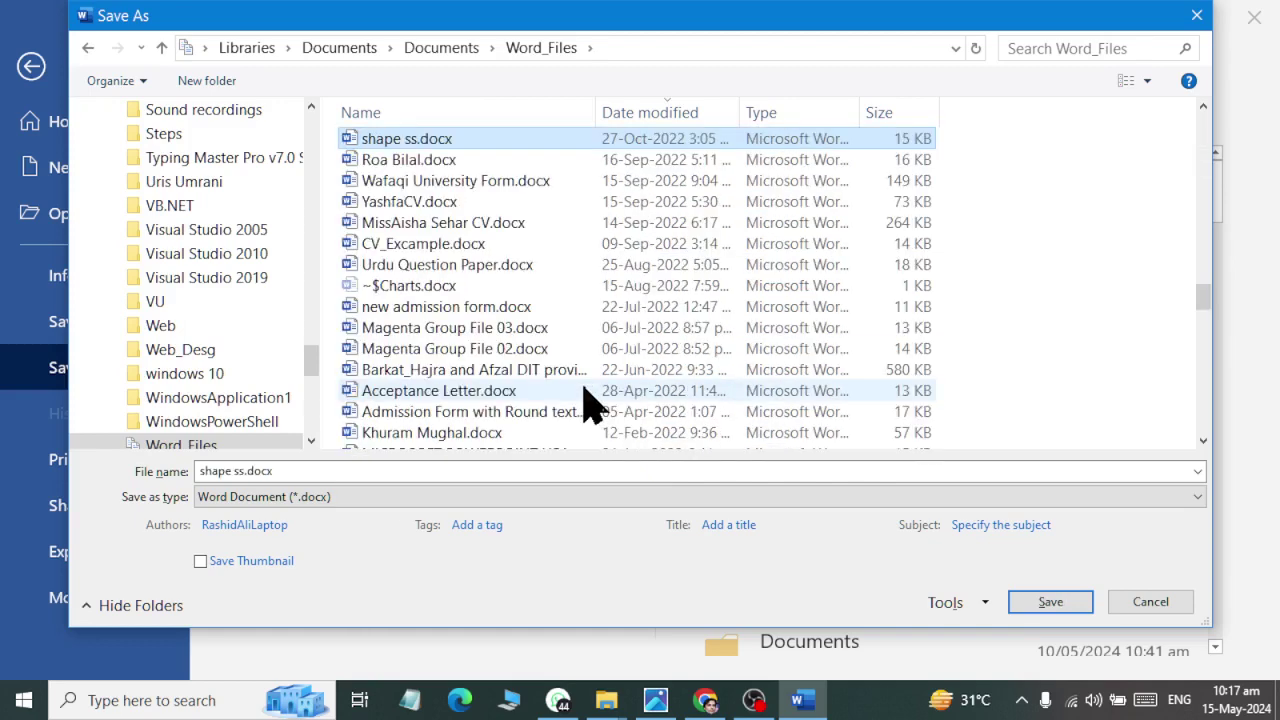
key(m)
key(w)
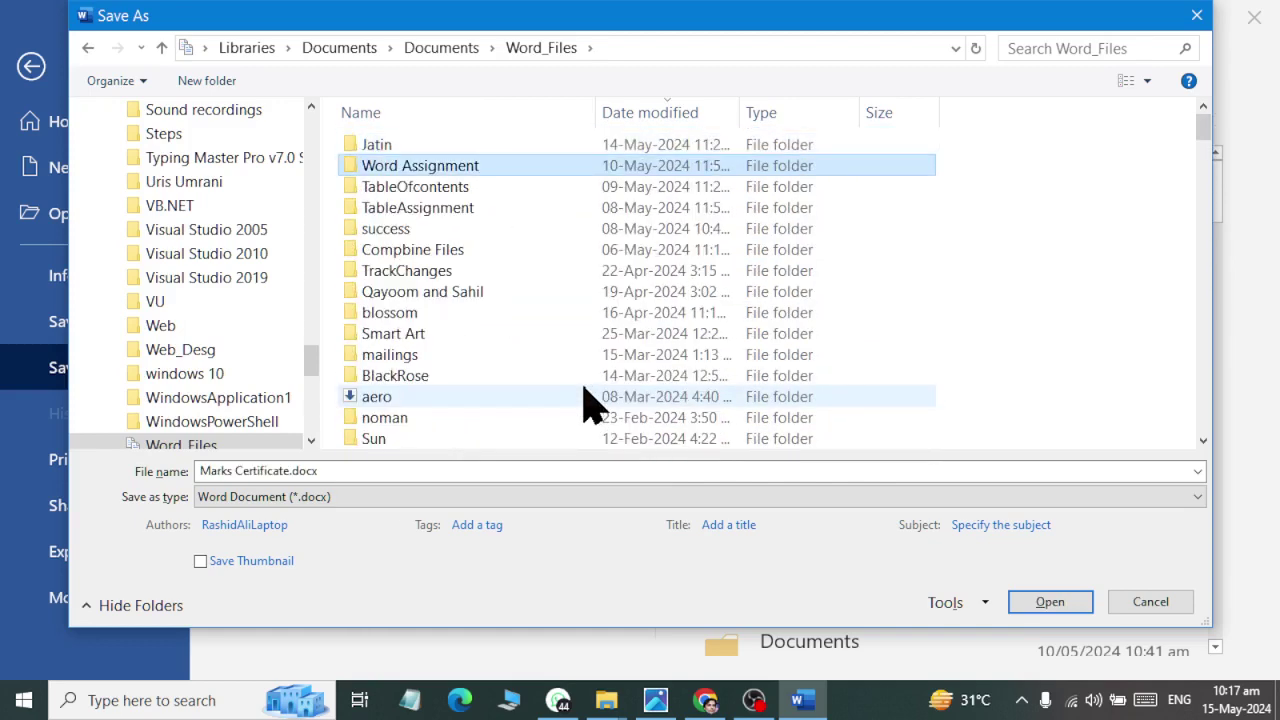
key(Return)
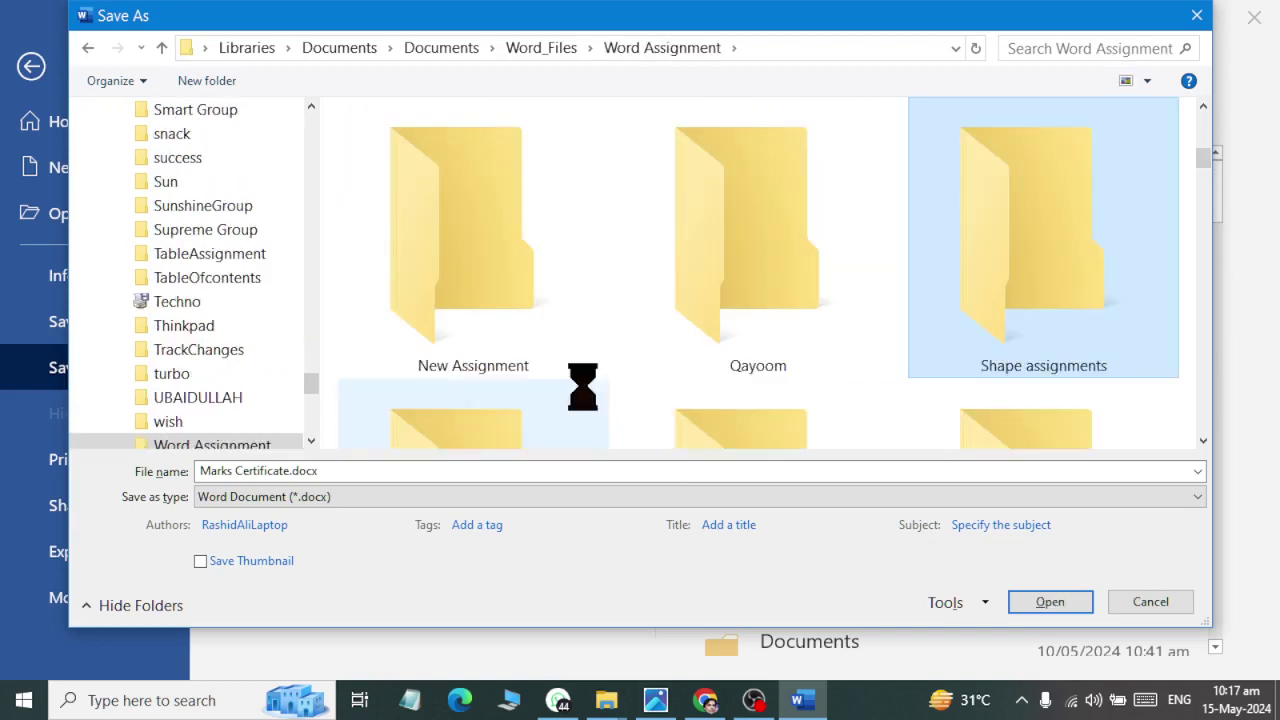
key(BackSpace)
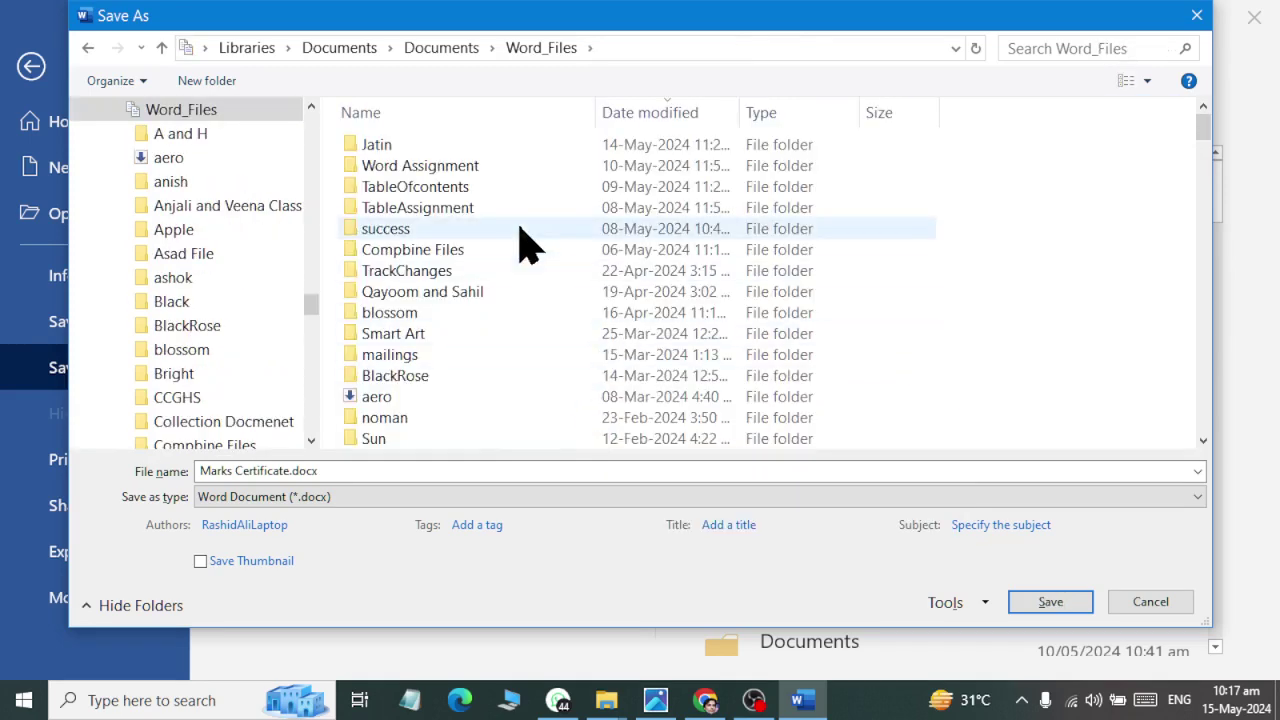
key(s)
key(s)
key(Home)
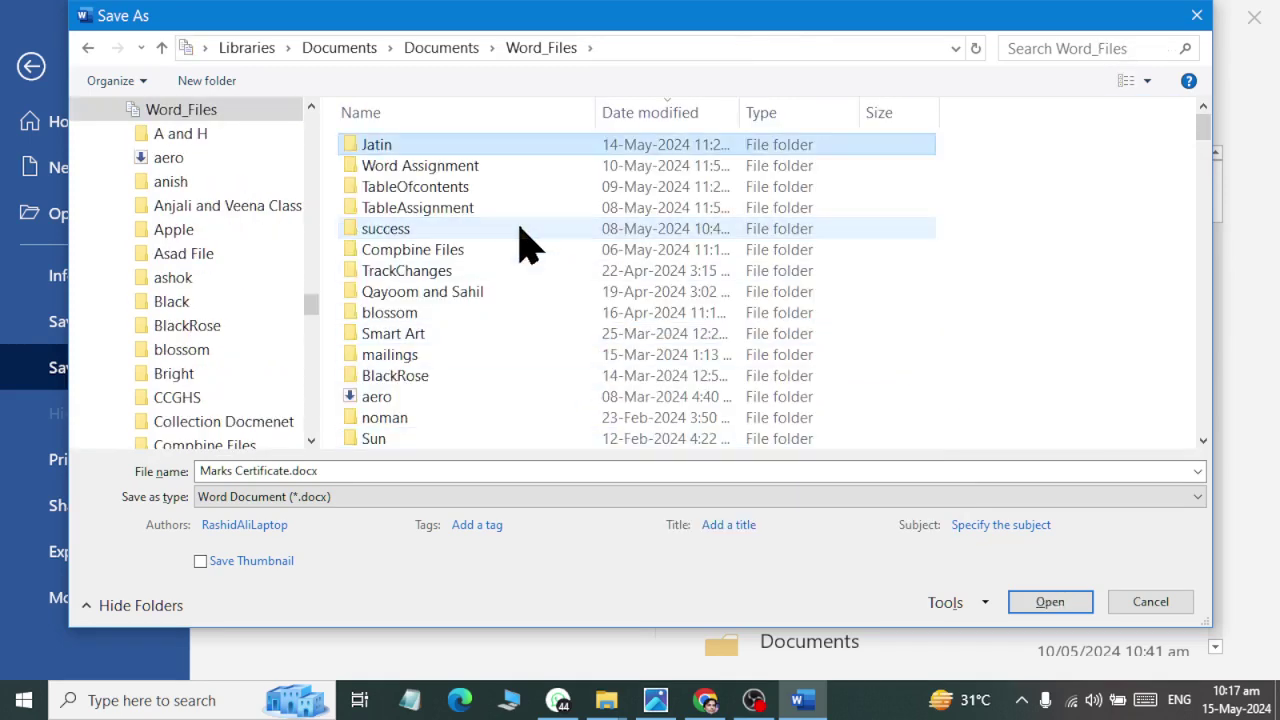
key(s)
double_click(520, 228)
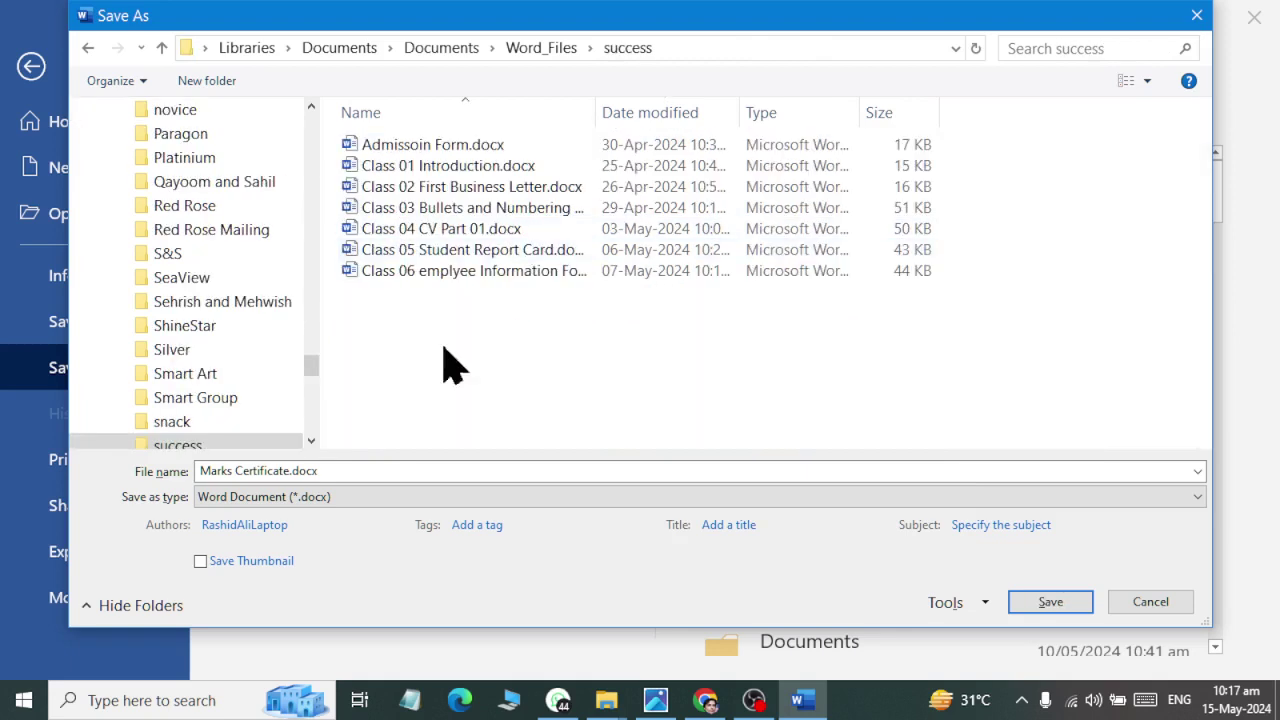
Step: Enter the file name for Class 07 Certificate and save the document
click(300, 470)
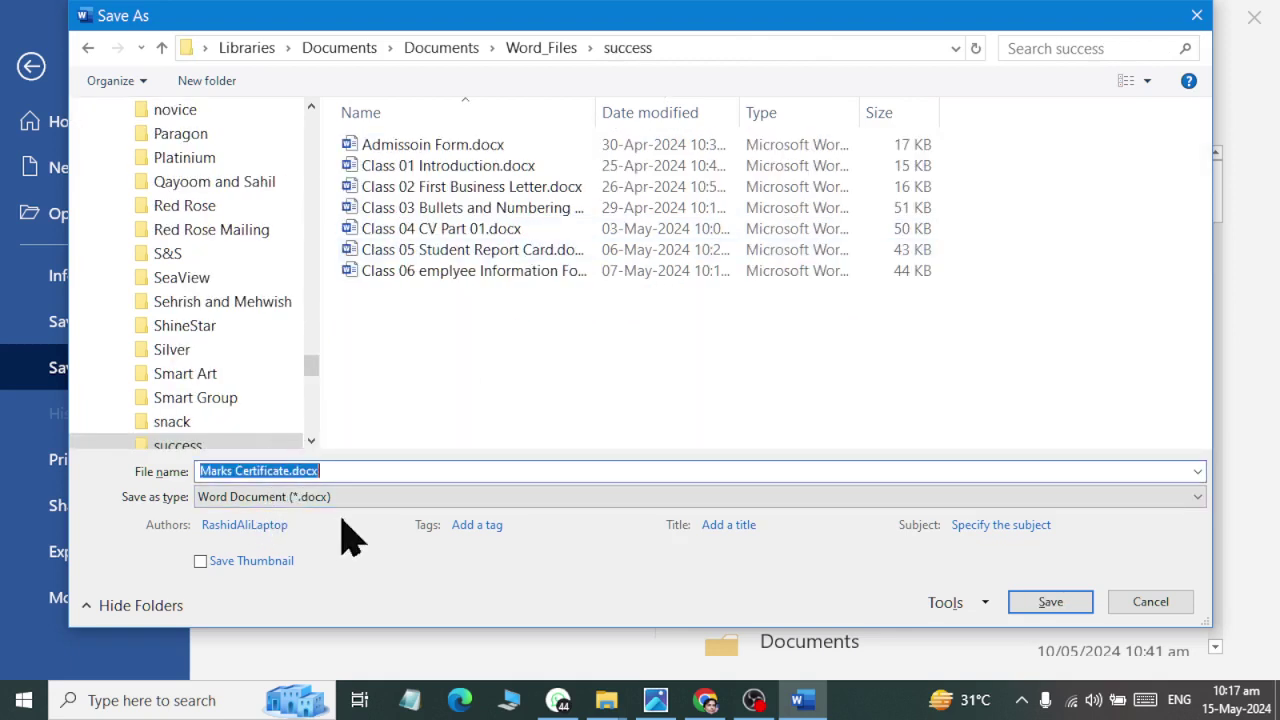
text(Cl)
text(ass 07 )
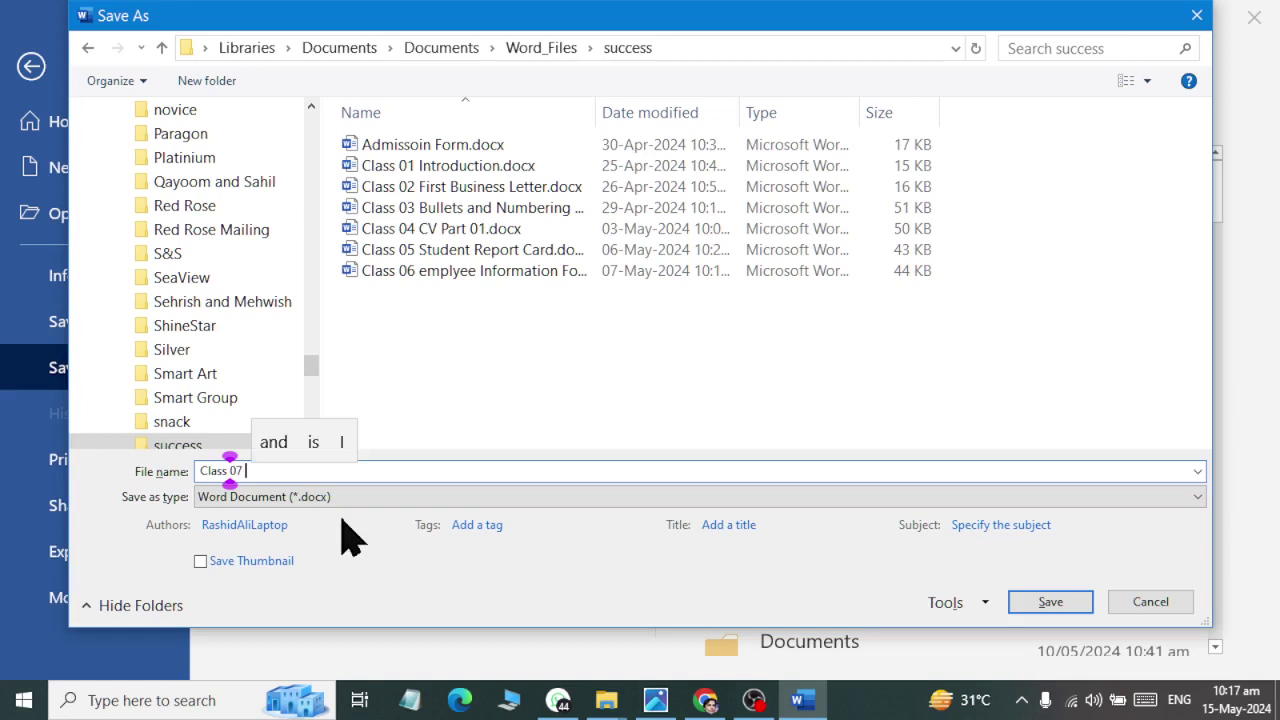
text(Em)
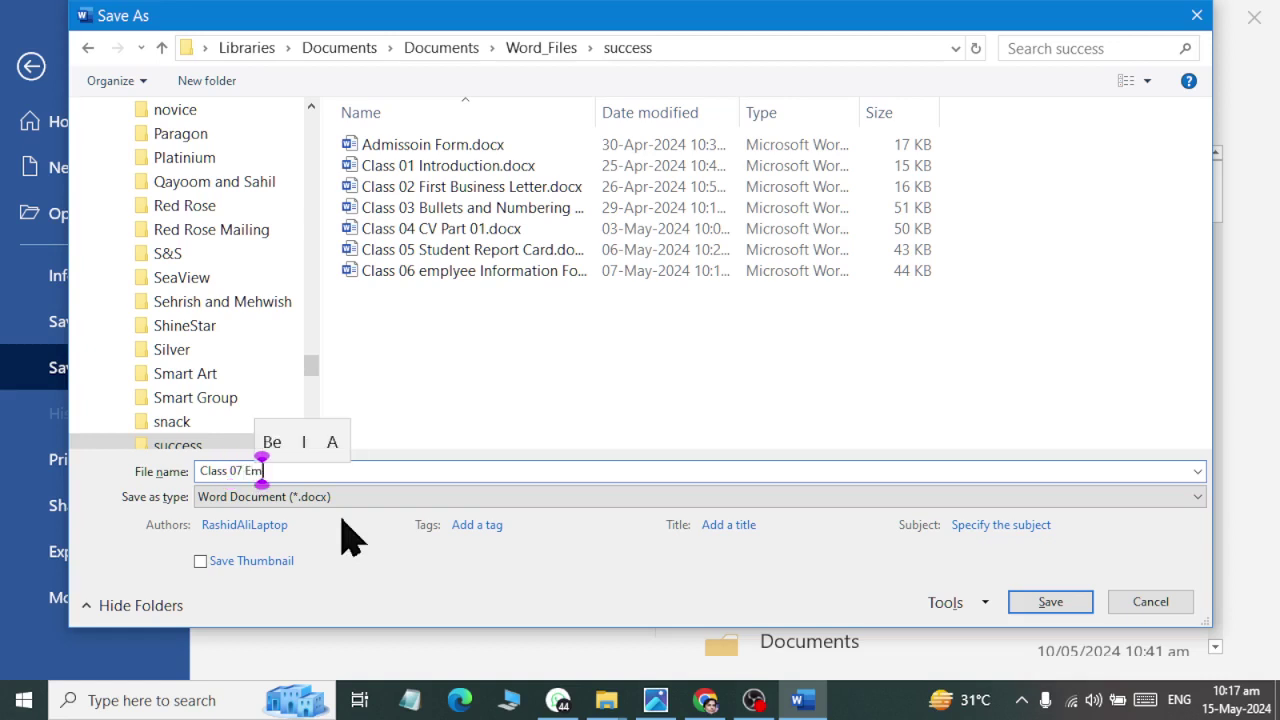
key(BackSpace)
key(BackSpace)
key(BackSpace)
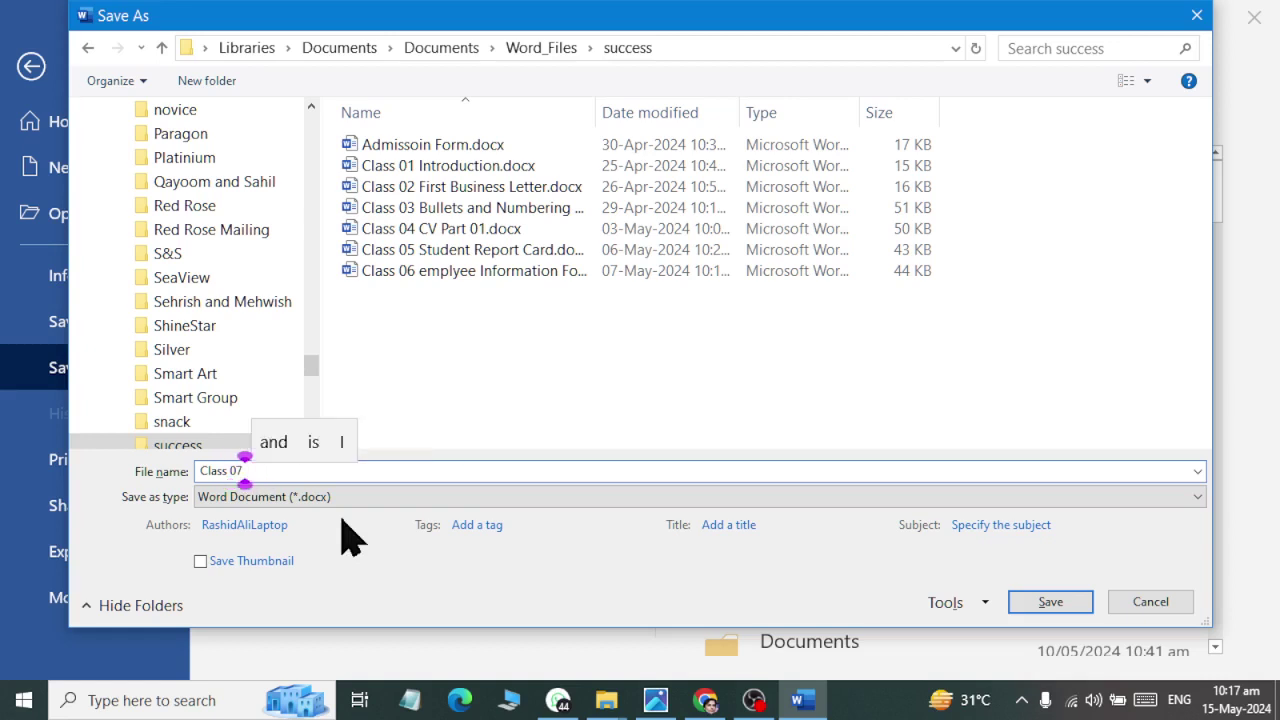
text(Best)
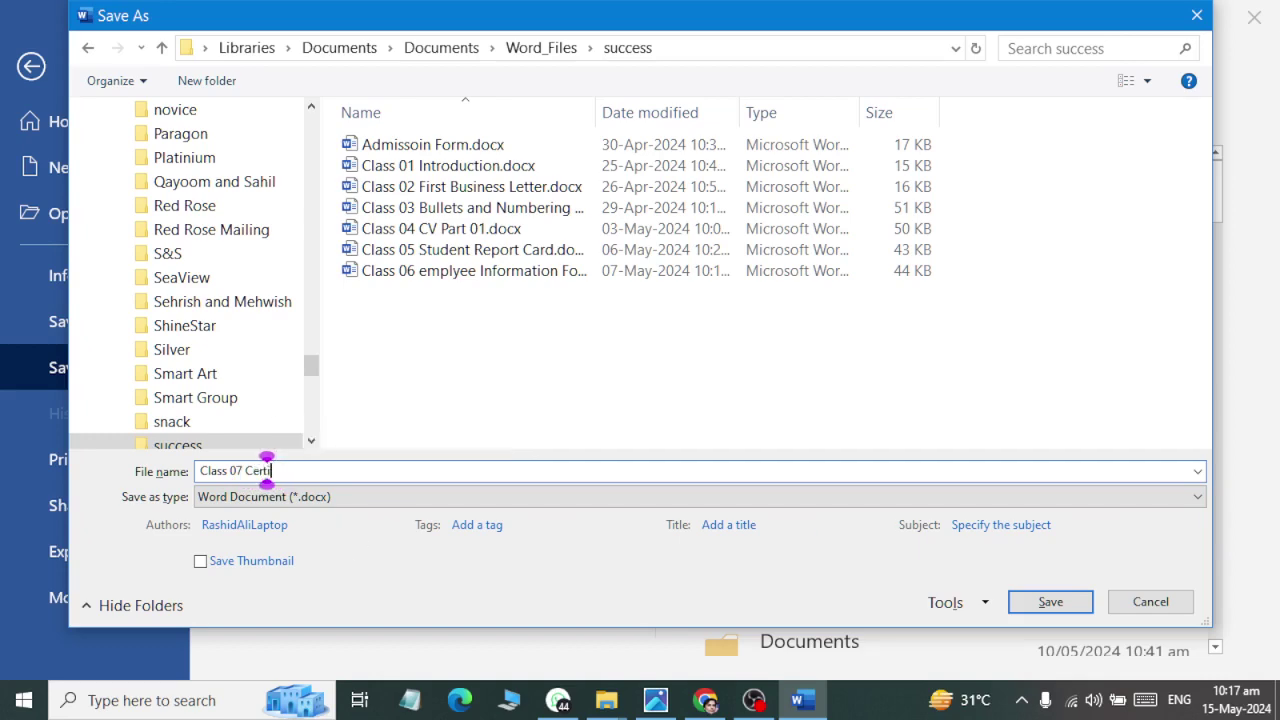
key(Escape)
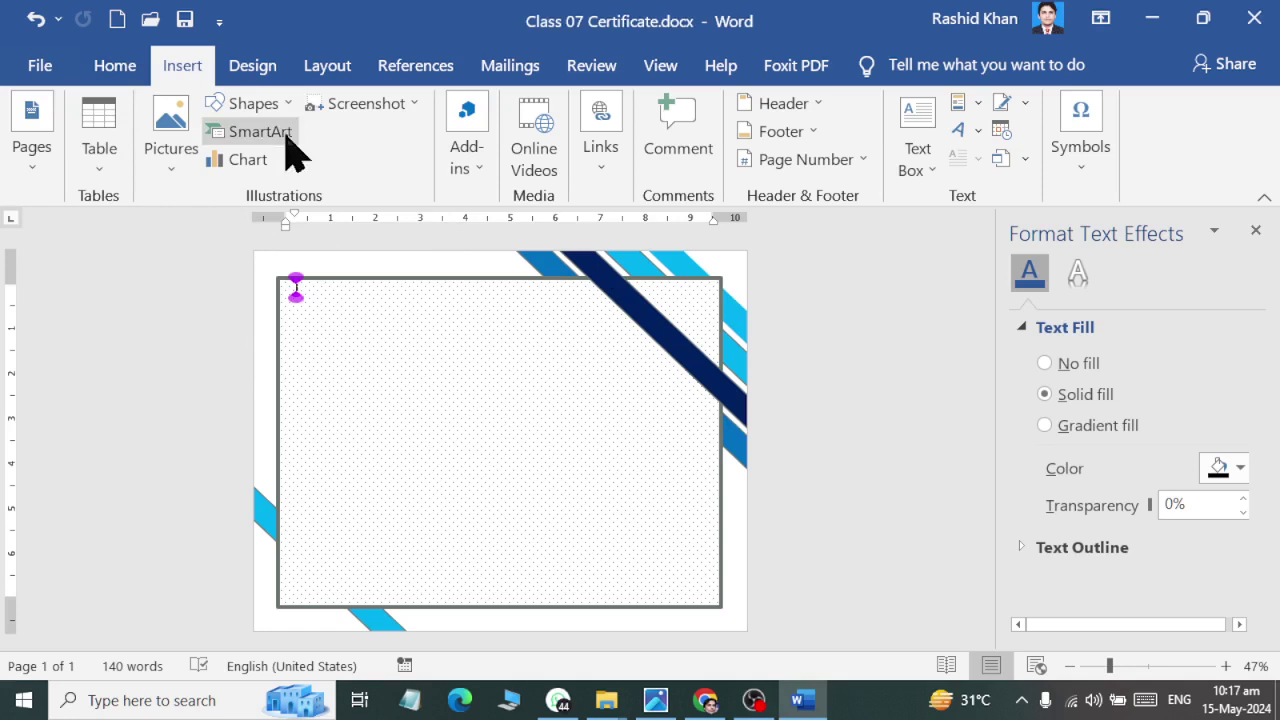
Step: Draw a rectangle near the top of the certificate and make it shorter
click(253, 103)
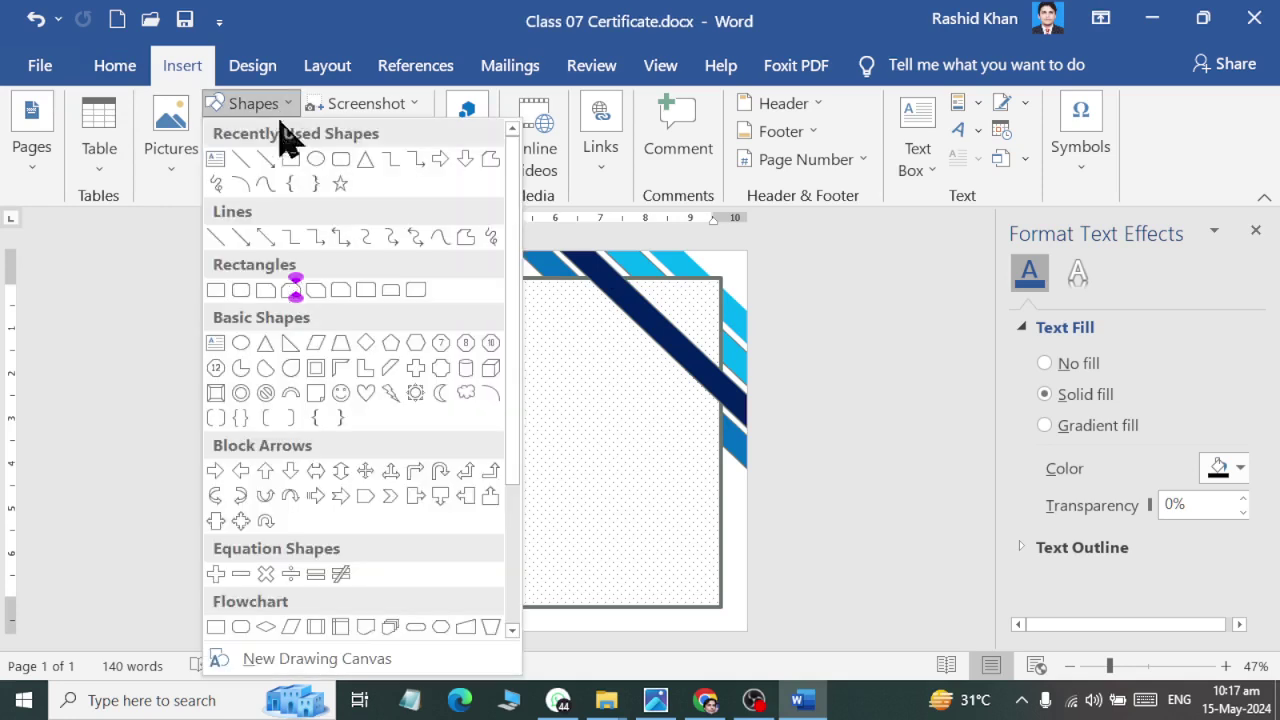
click(292, 160)
mouse_move(361, 393)
mouse_down()
mouse_move(483, 417)
mouse_move(481, 436)
mouse_move(320, 354)
mouse_up()
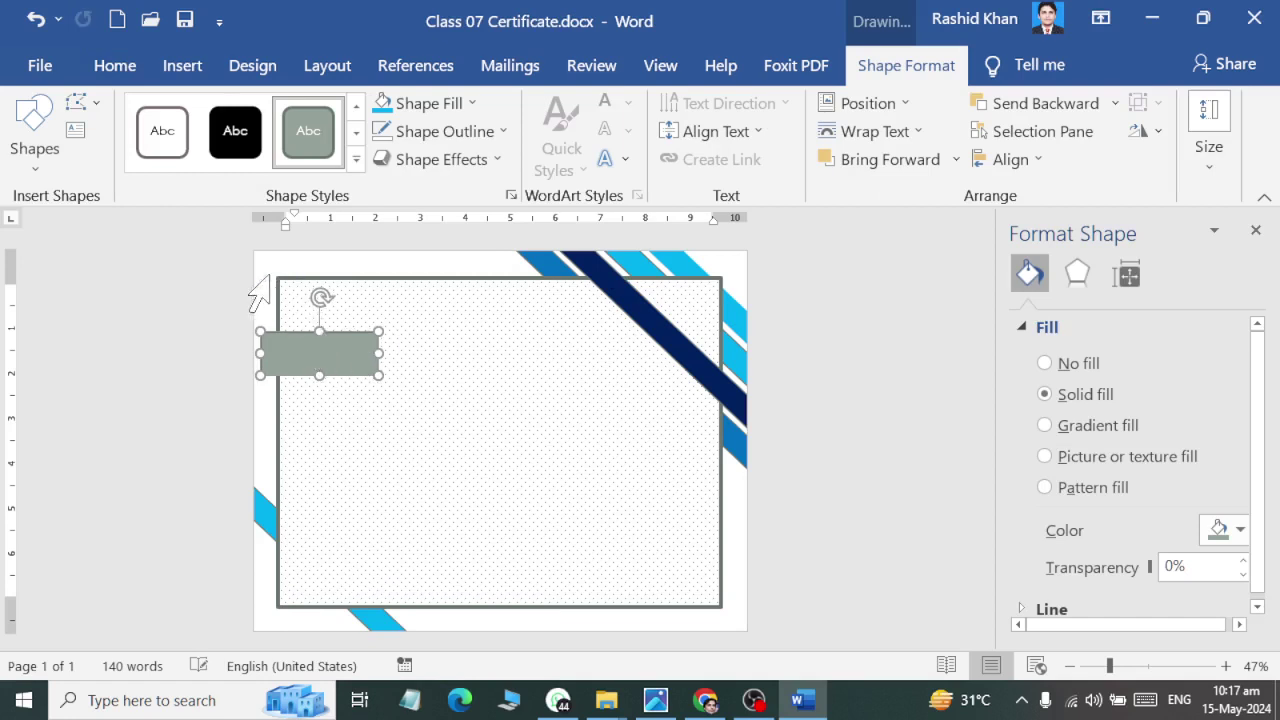
ctrl+scroll(257, 290, up, 8)
drag(221, 453, 206, 362)
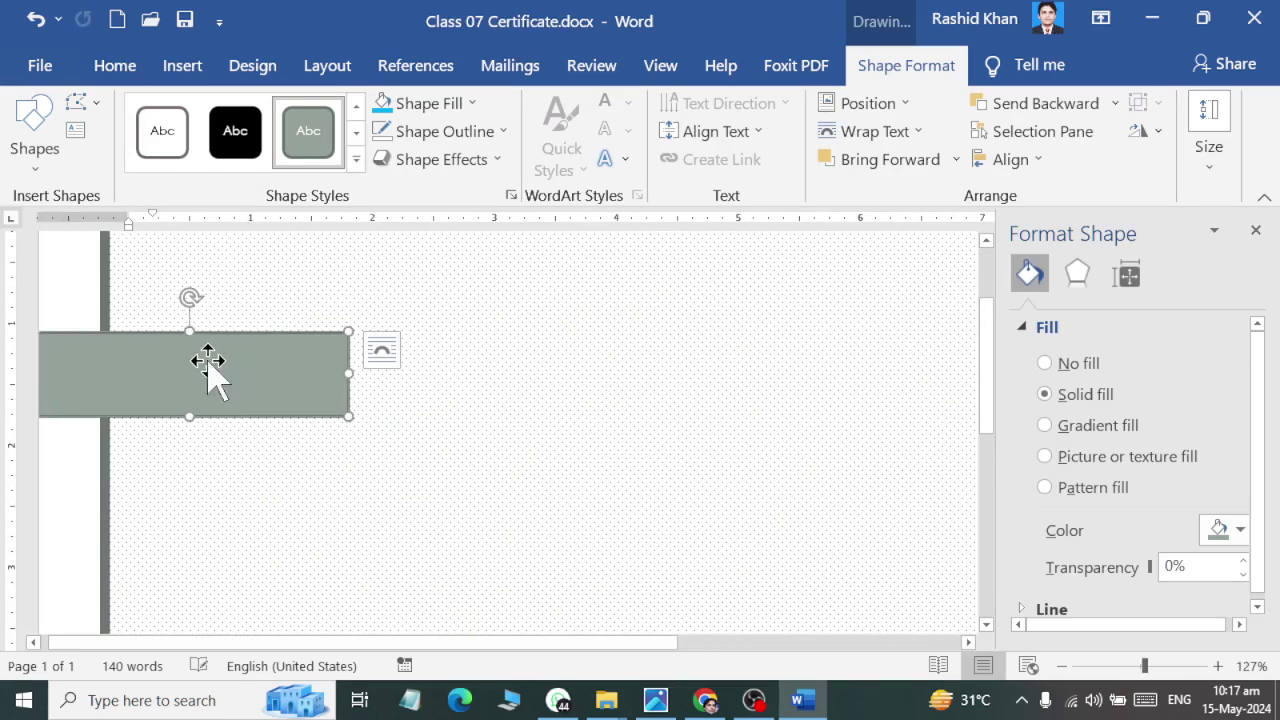
Step: Fill the rectangle with dark navy and remove its outline
click(425, 104)
click(290, 70)
click(266, 62)
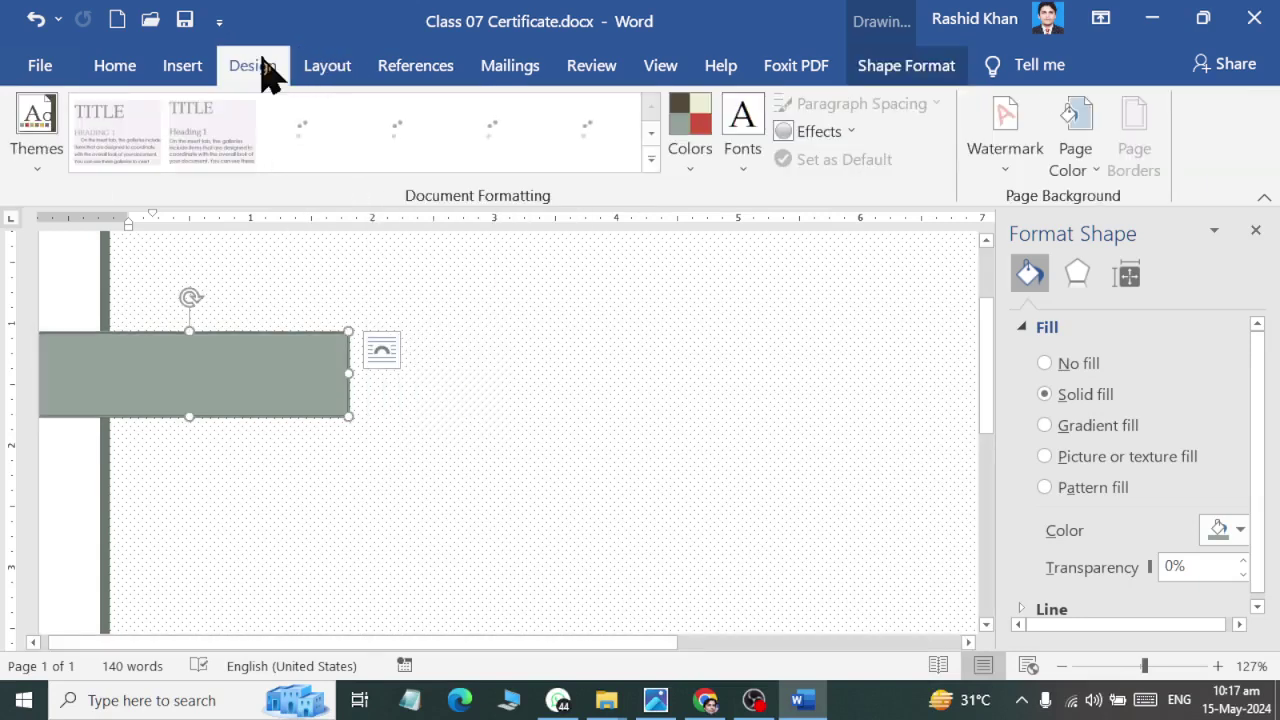
click(106, 64)
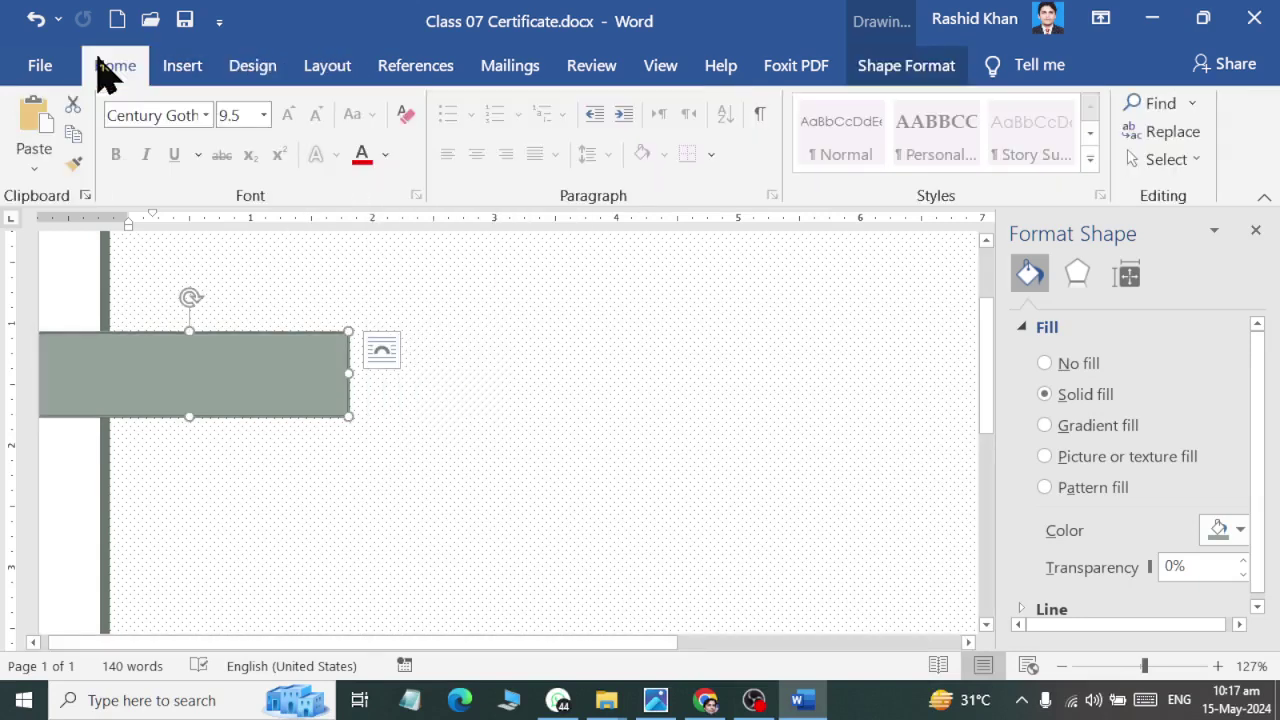
click(905, 66)
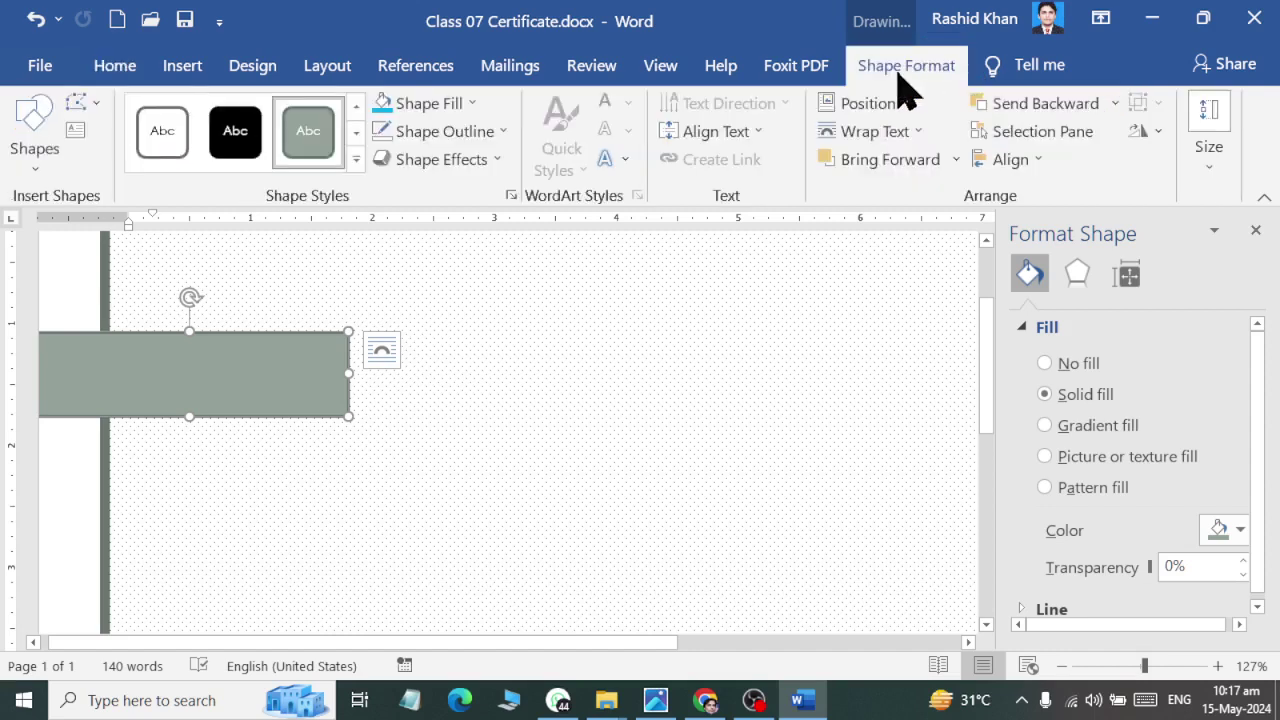
click(425, 104)
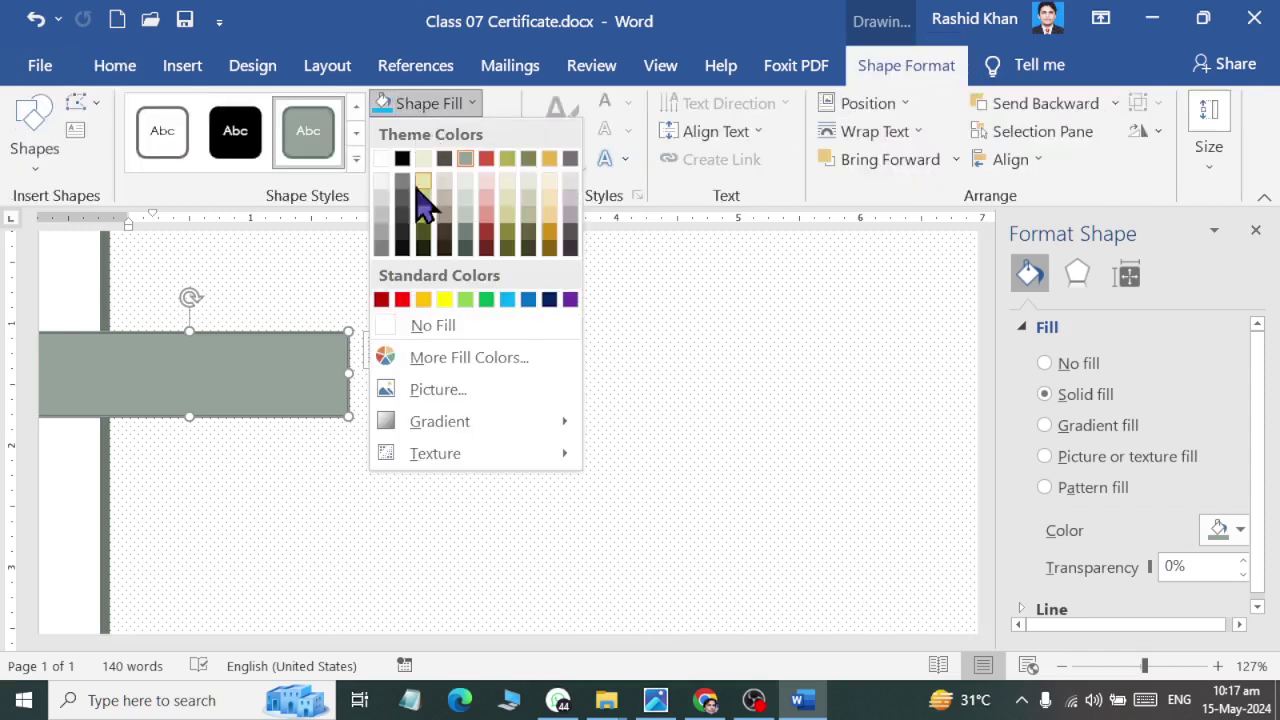
click(548, 300)
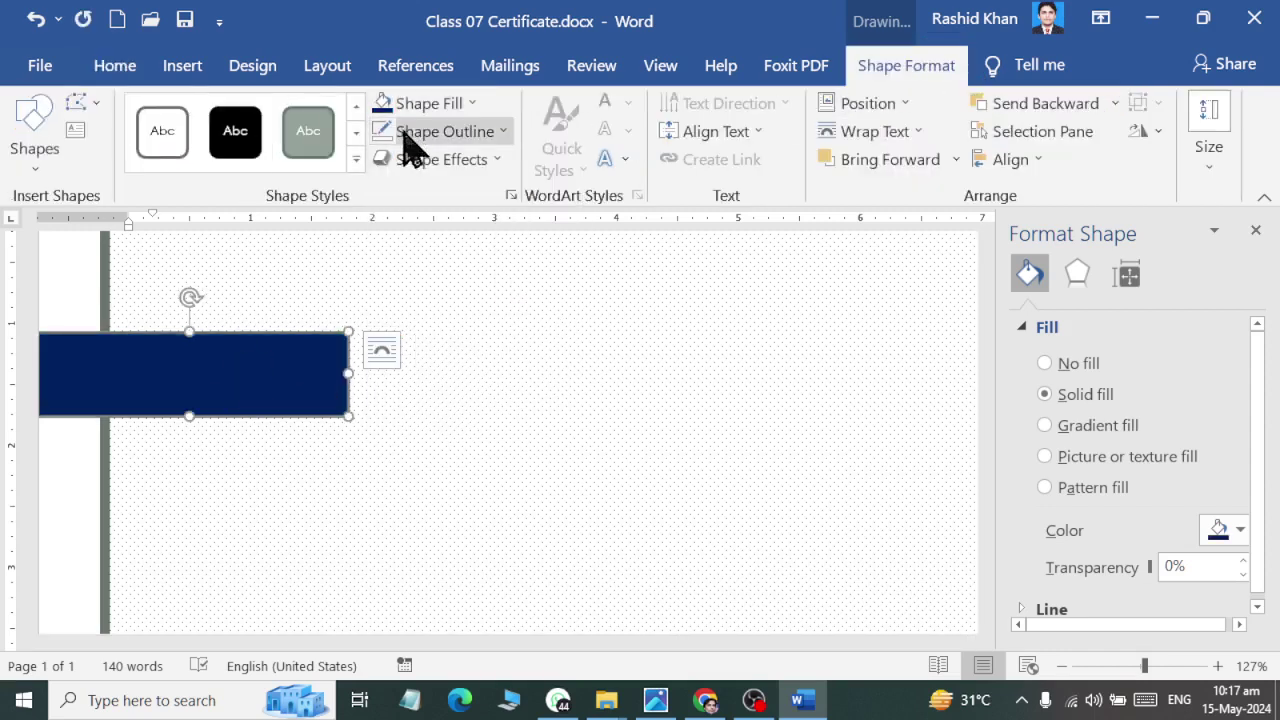
click(440, 131)
click(437, 355)
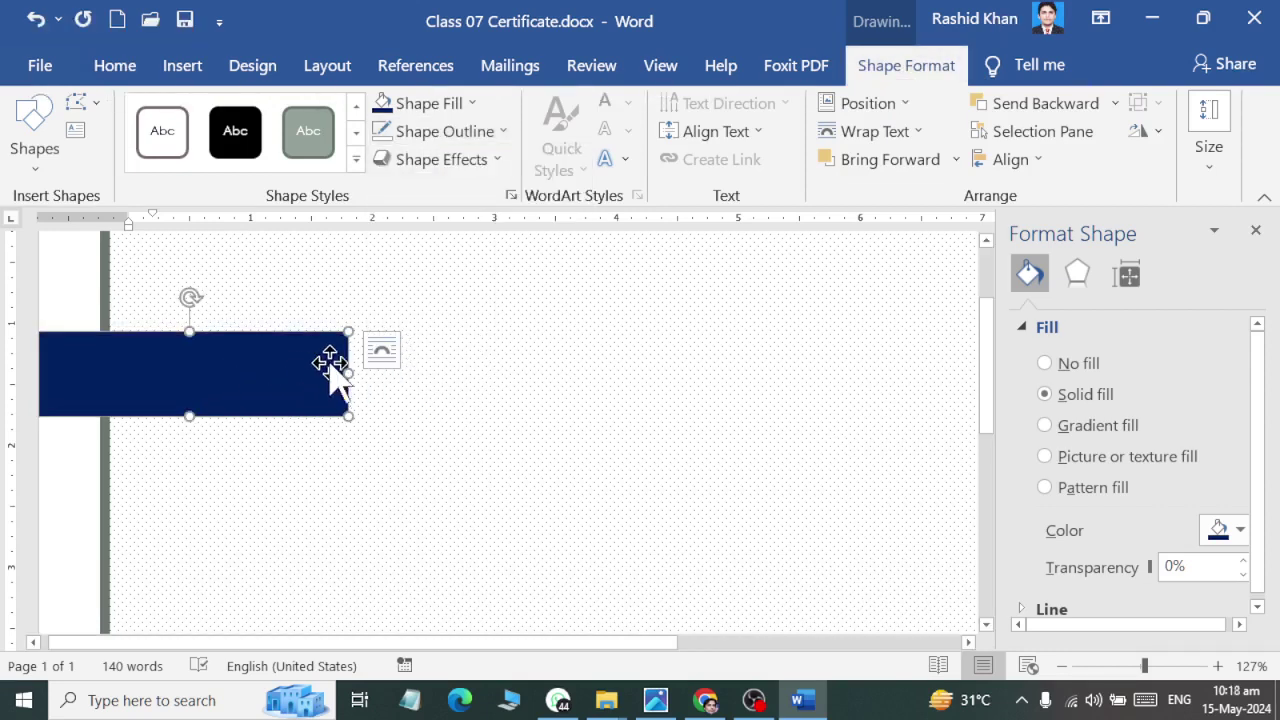
Step: Copy the navy rectangle and move the copy up-right beside the diagonal stripes
mouse_move(348, 371)
mouse_down()
mouse_move(260, 372)
mouse_move(272, 384)
mouse_move(480, 365)
mouse_move(926, 385)
mouse_up()
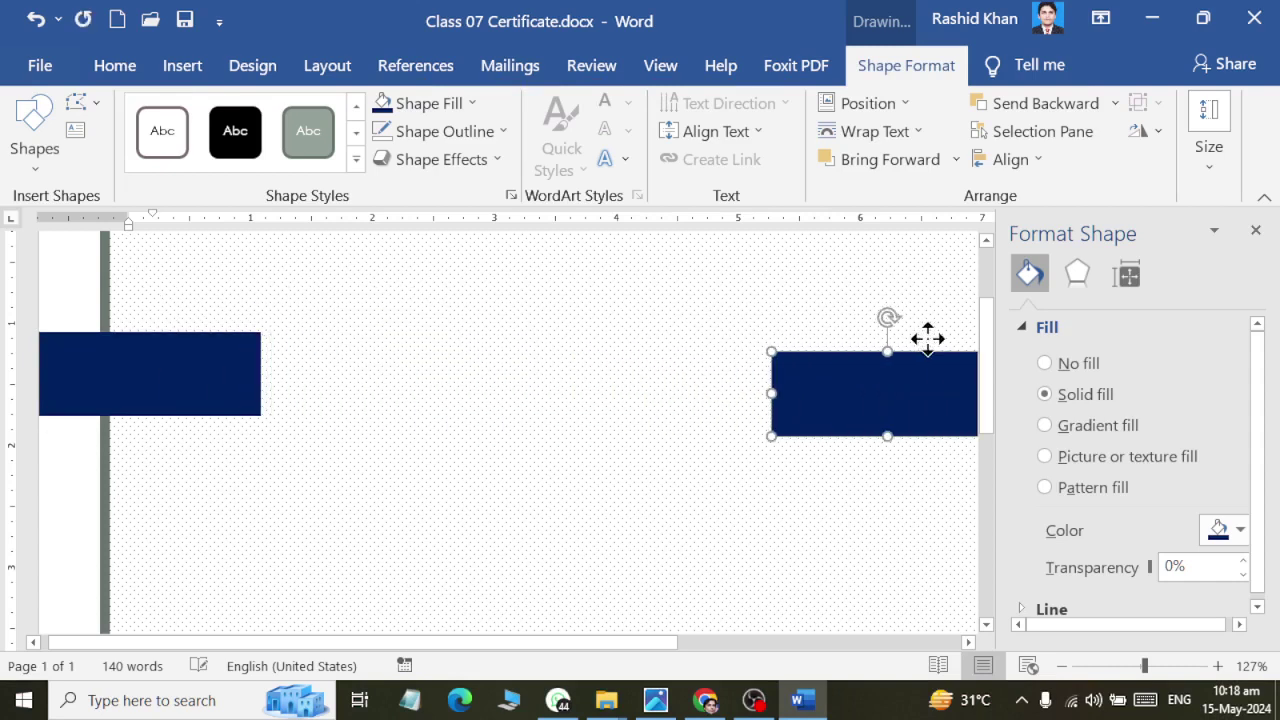
click(1255, 230)
ctrl+scroll(894, 466, down, 1)
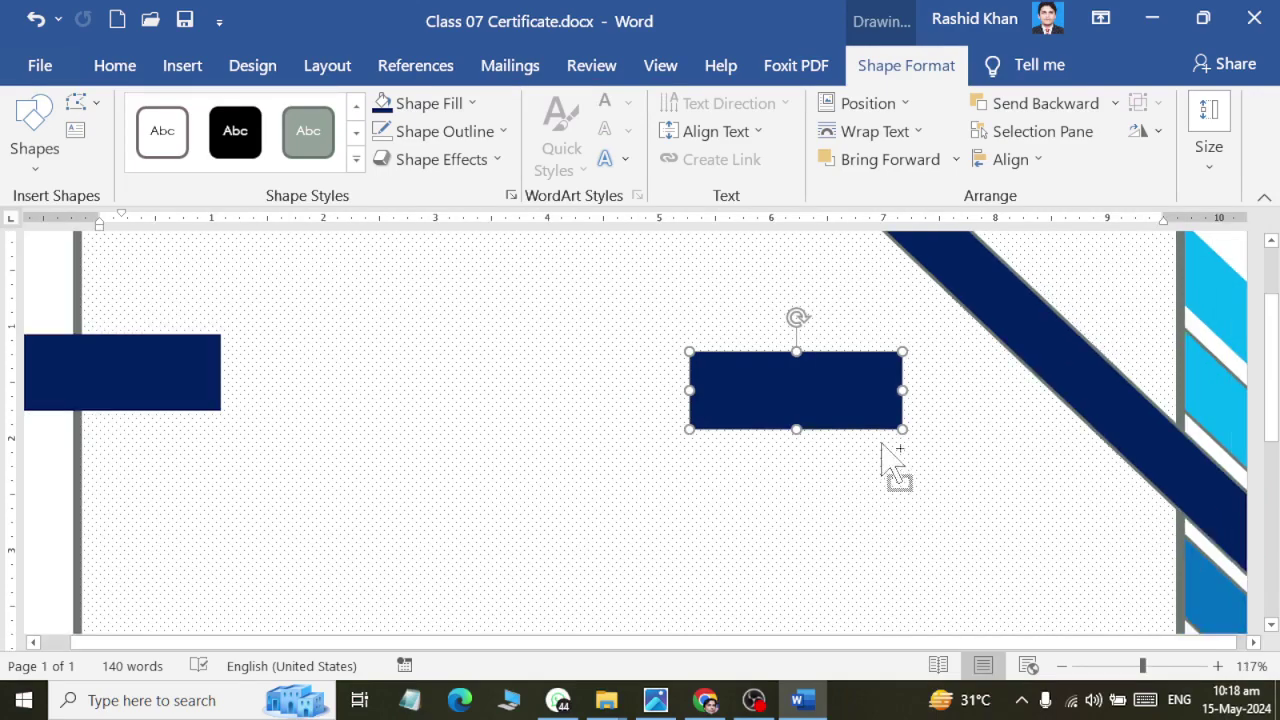
ctrl+scroll(868, 468, down, 4)
key(alt+Tab)
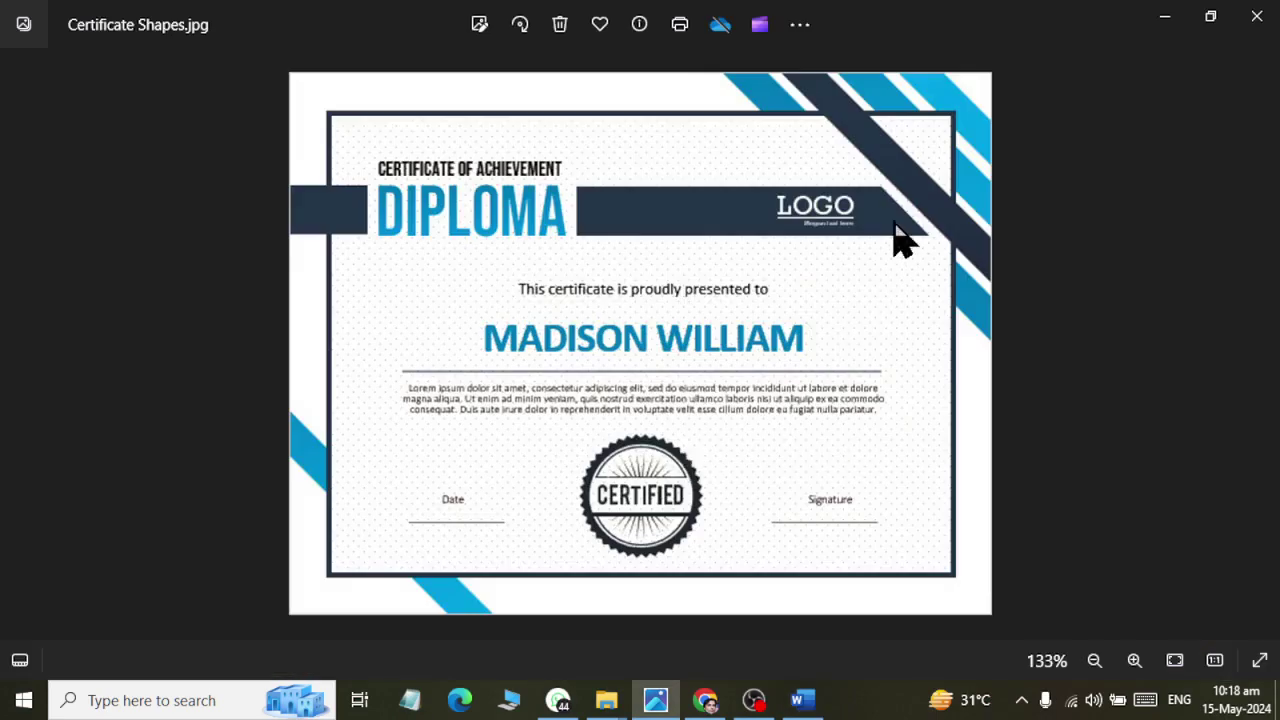
key(alt+Tab)
mouse_move(755, 384)
mouse_down()
mouse_move(797, 369)
mouse_move(549, 380)
mouse_up()
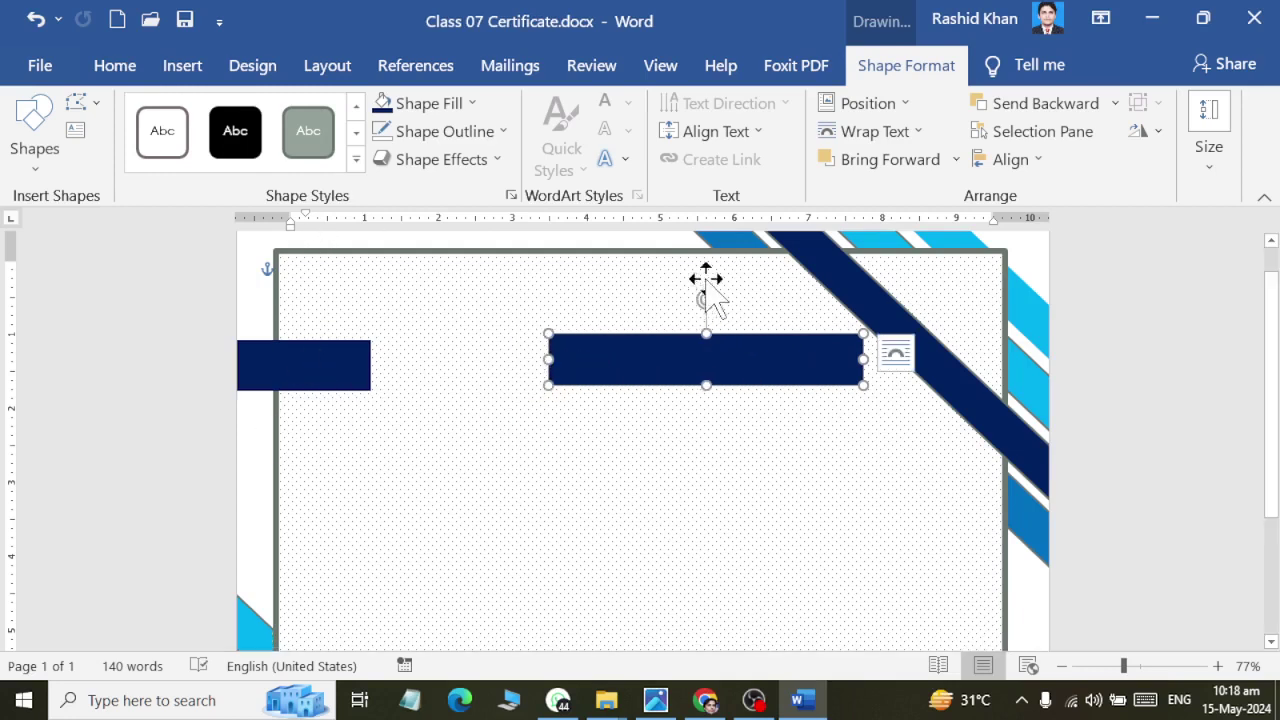
Step: Bottom-align the two navy bars, reselect the right bar, and save the document
shift+click(310, 377)
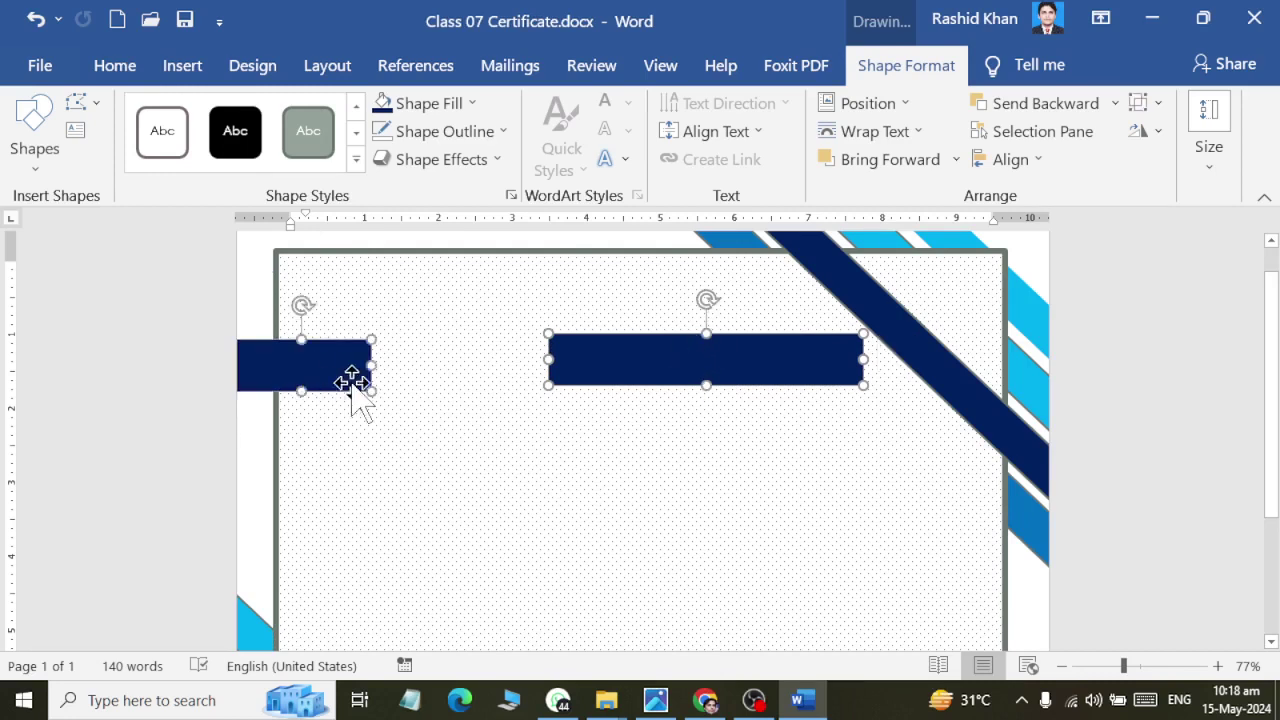
click(1003, 160)
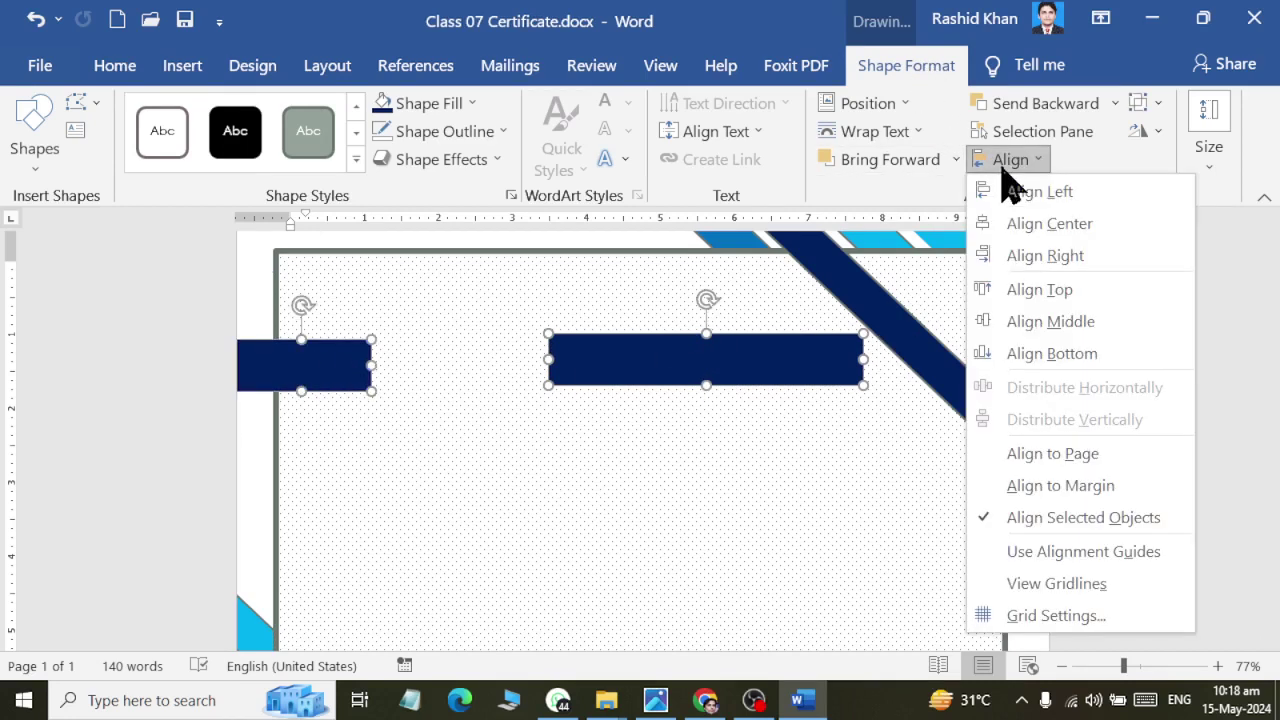
click(1095, 365)
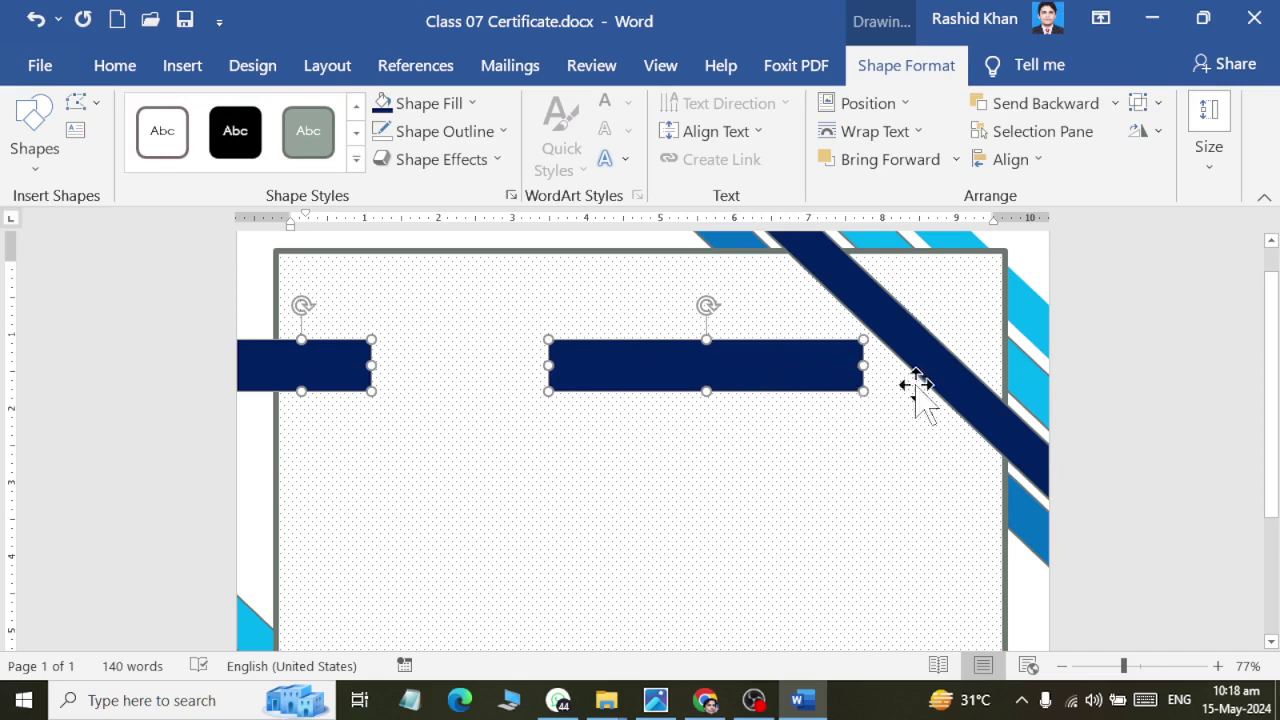
click(82, 102)
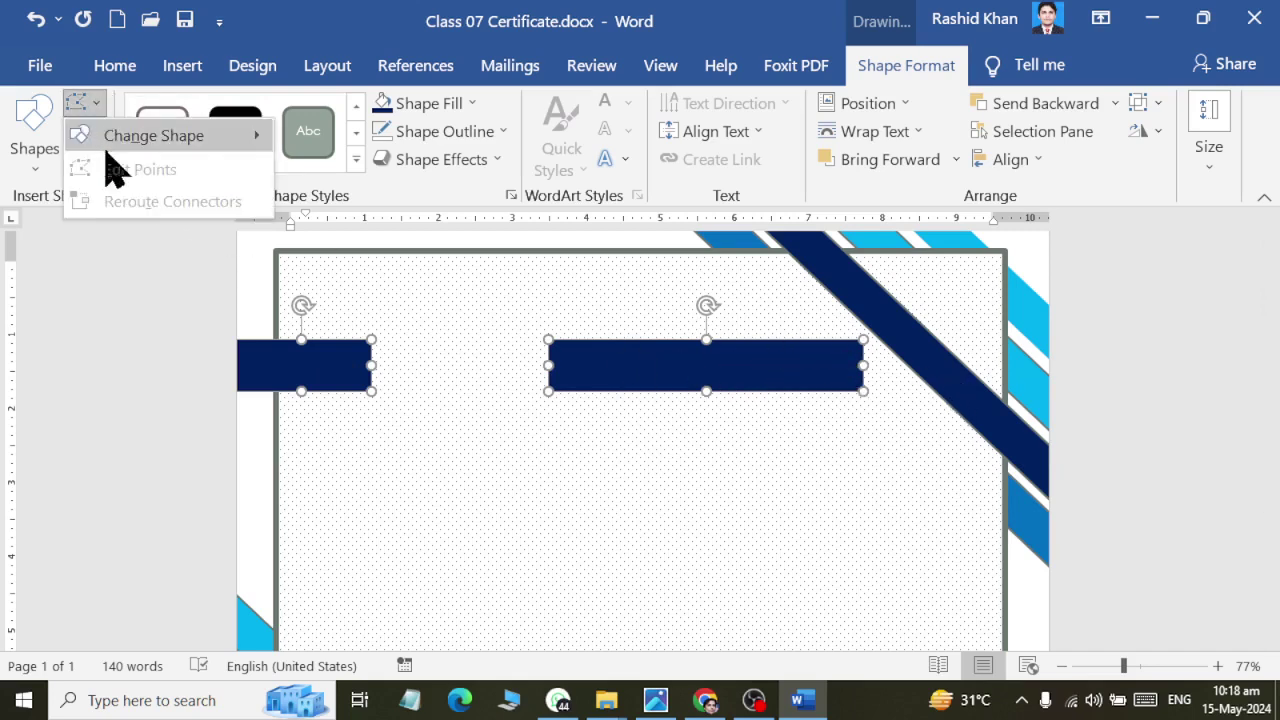
click(757, 447)
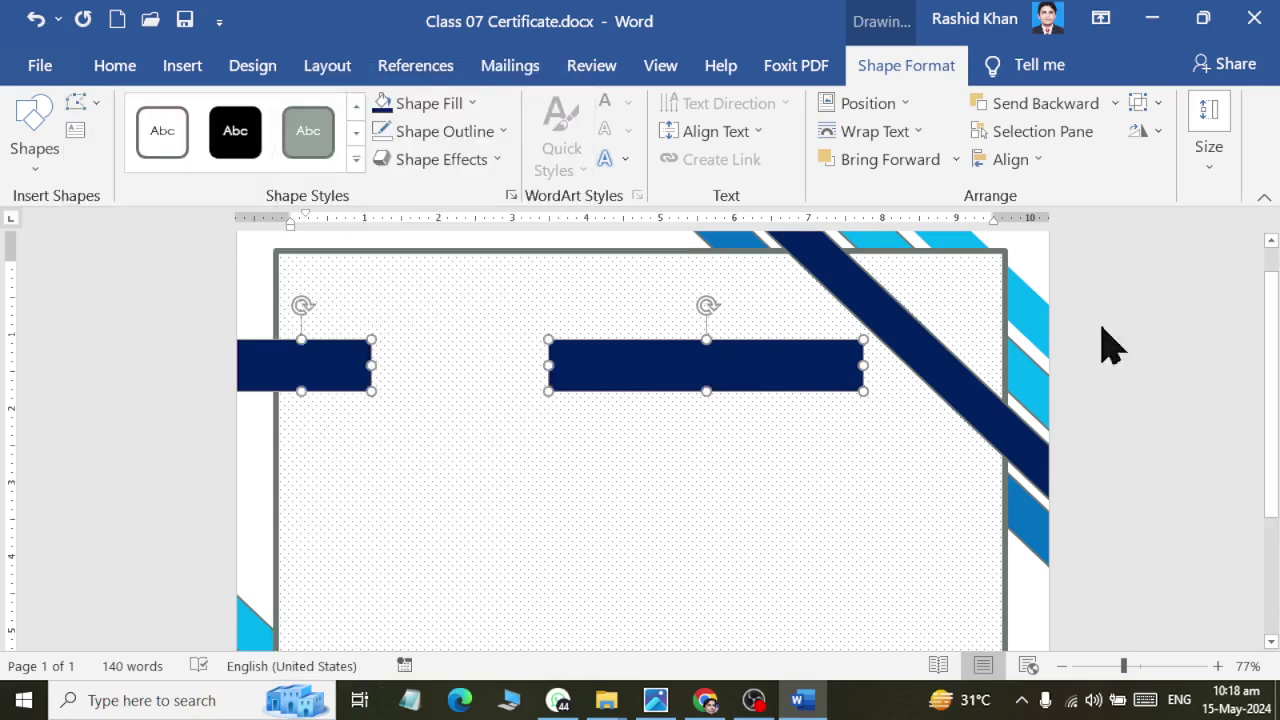
click(1160, 335)
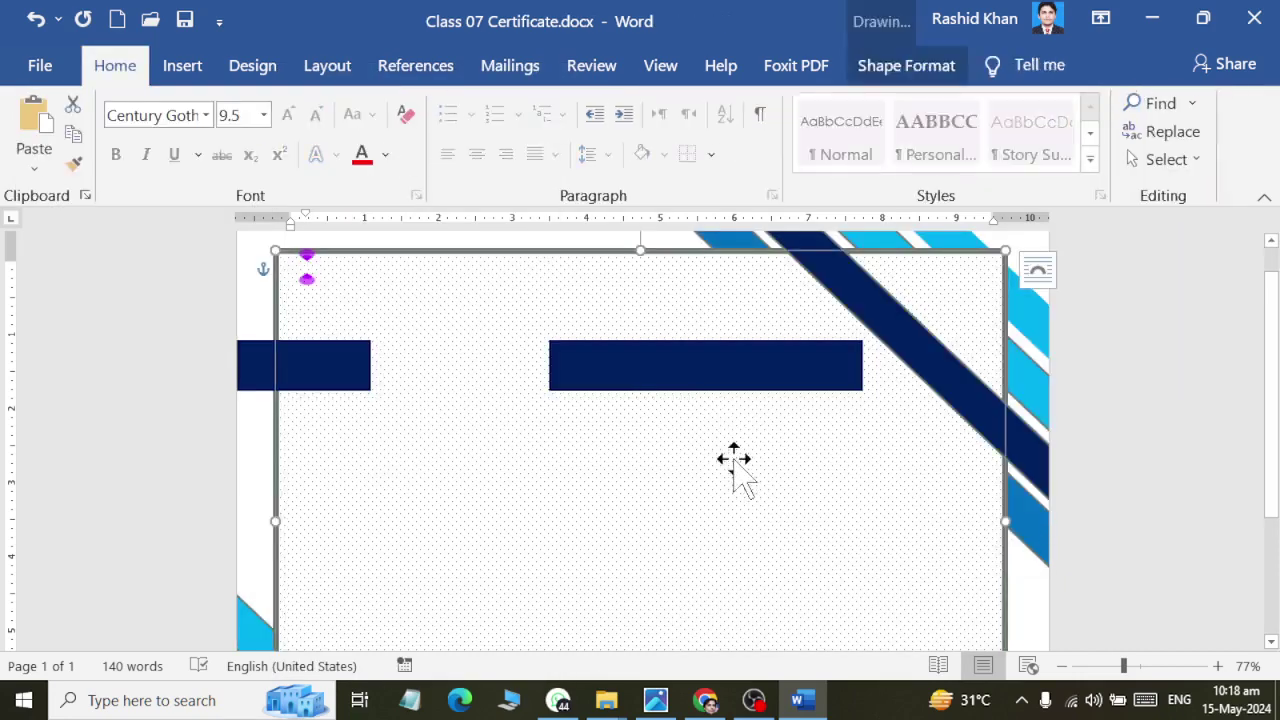
click(650, 380)
key(ctrl+s)
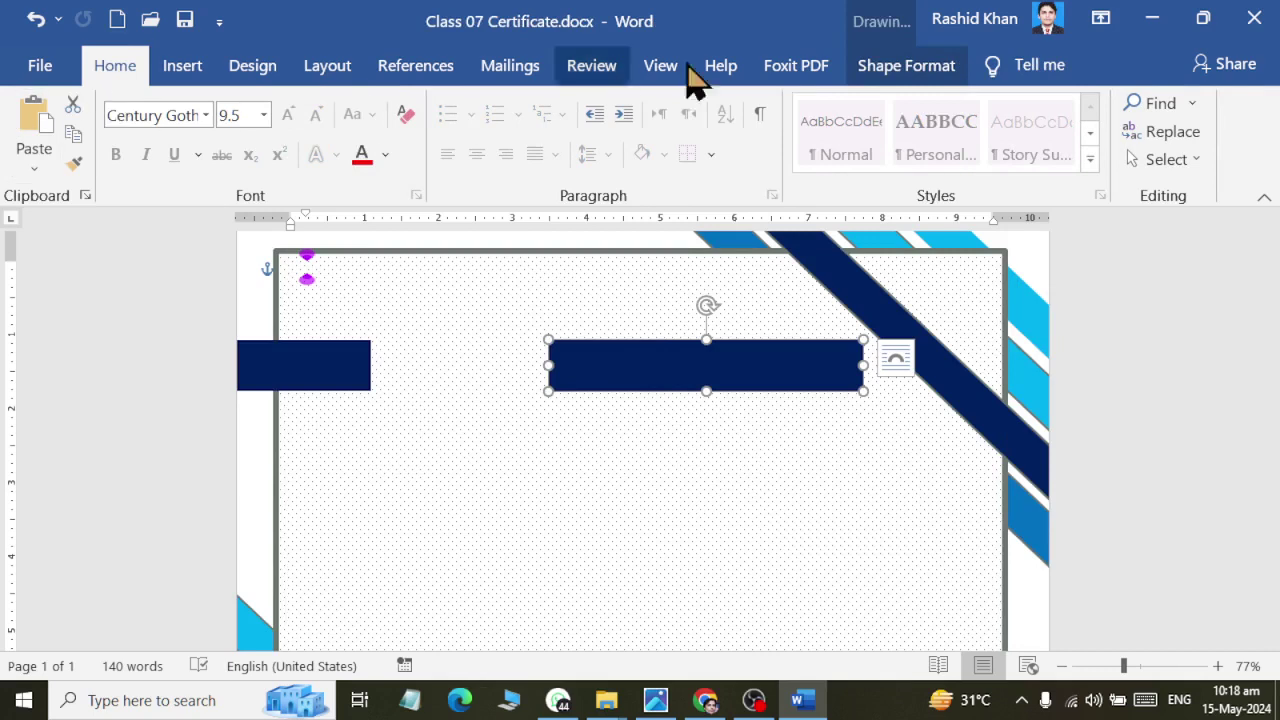
Step: Pull the right bar's bottom-right point outward with Edit Points to slant its end
click(96, 103)
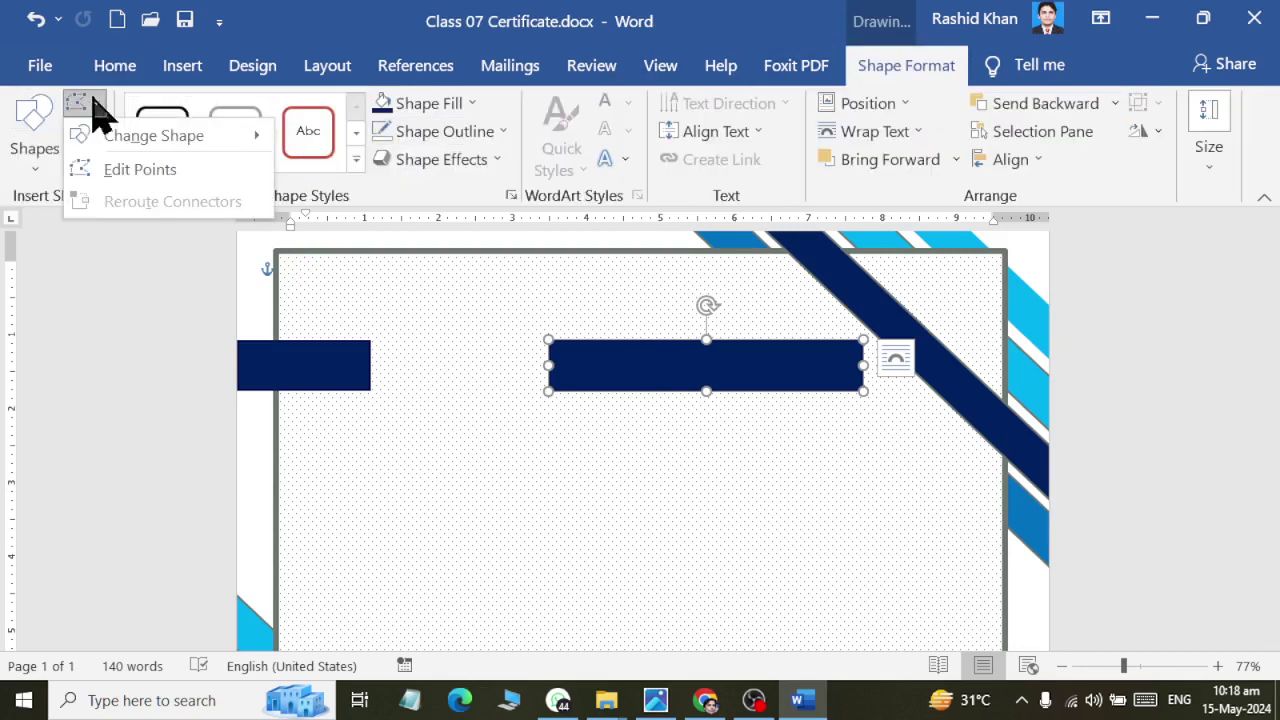
click(112, 170)
ctrl+scroll(1050, 380, up, 6)
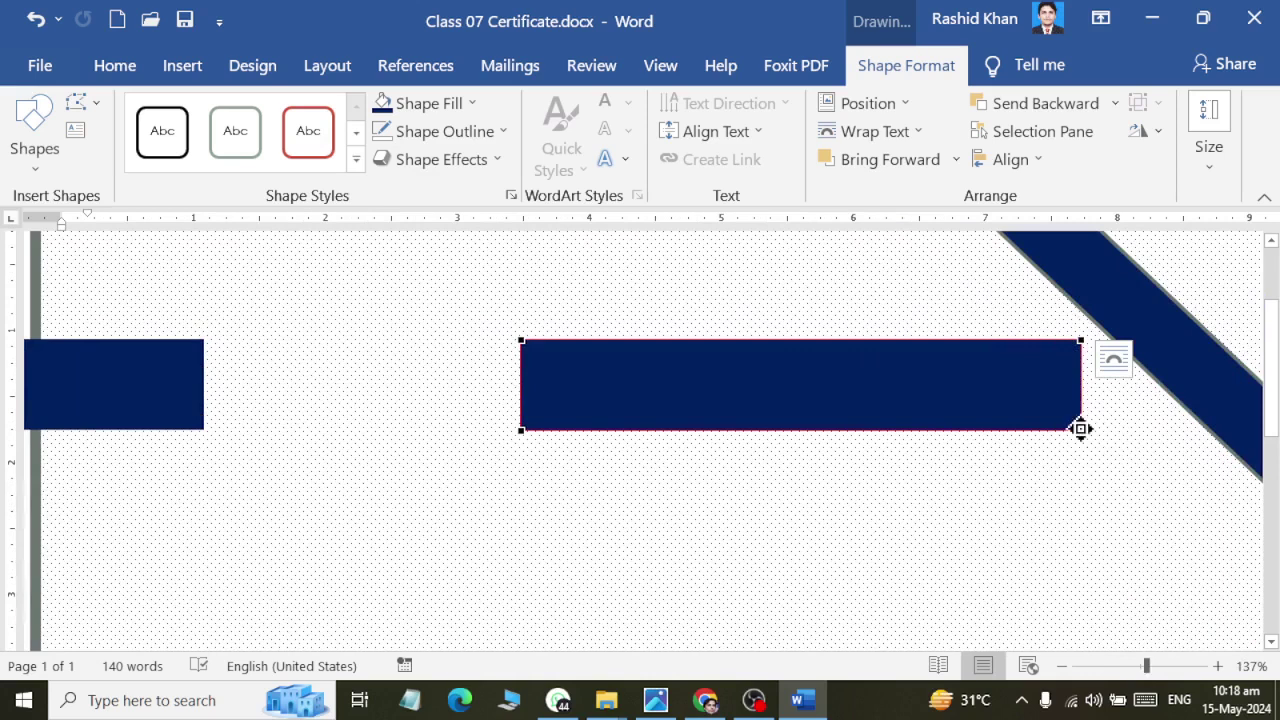
drag(1080, 429, 1172, 429)
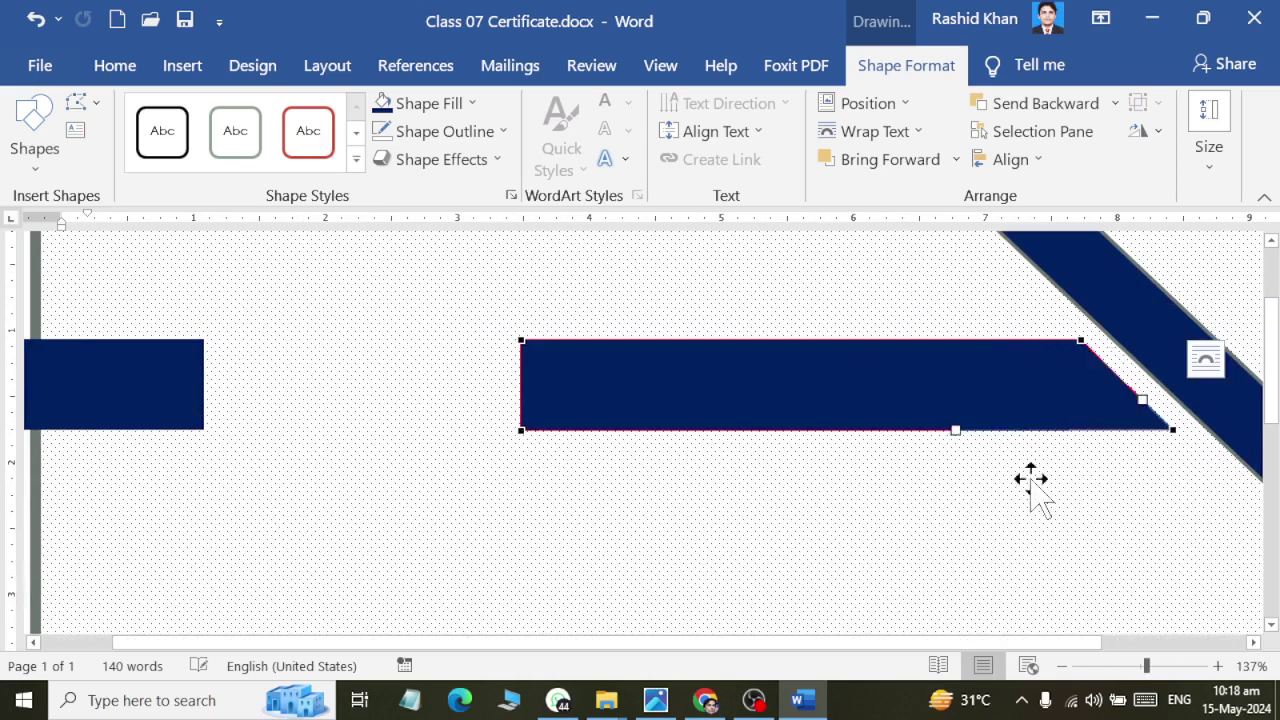
click(774, 509)
click(671, 471)
ctrl+scroll(586, 457, down, 5)
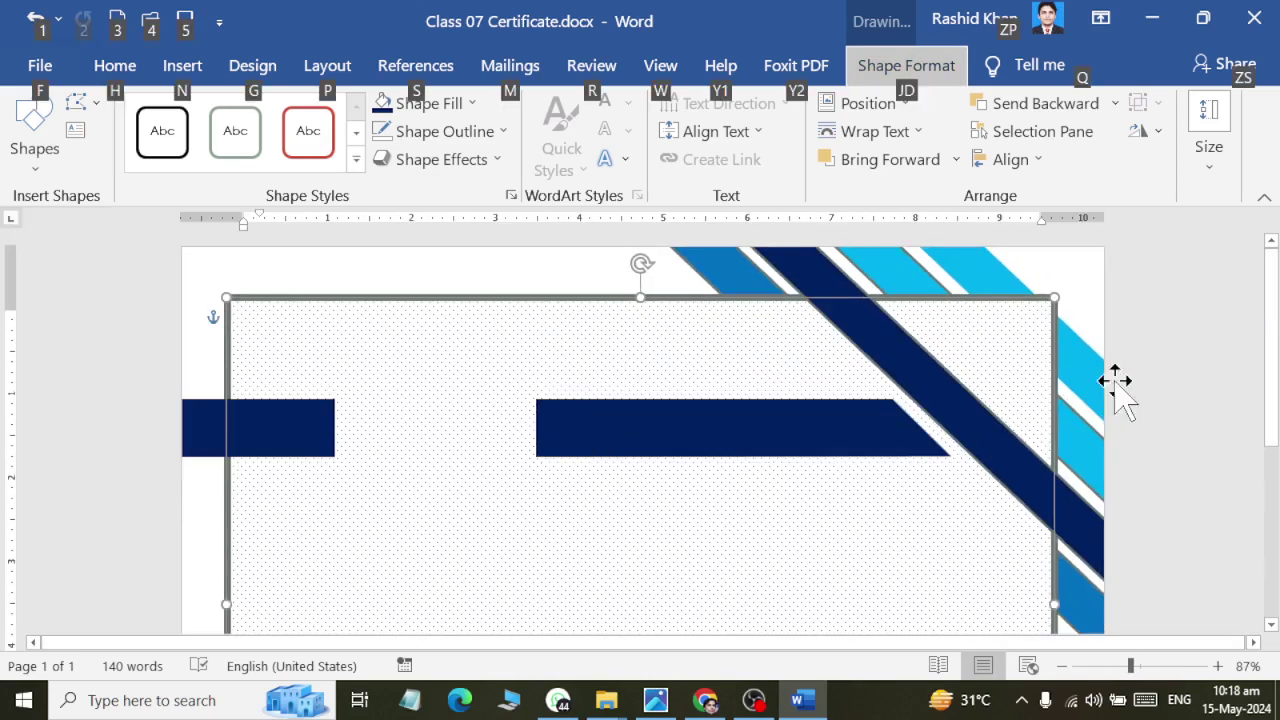
click(1155, 368)
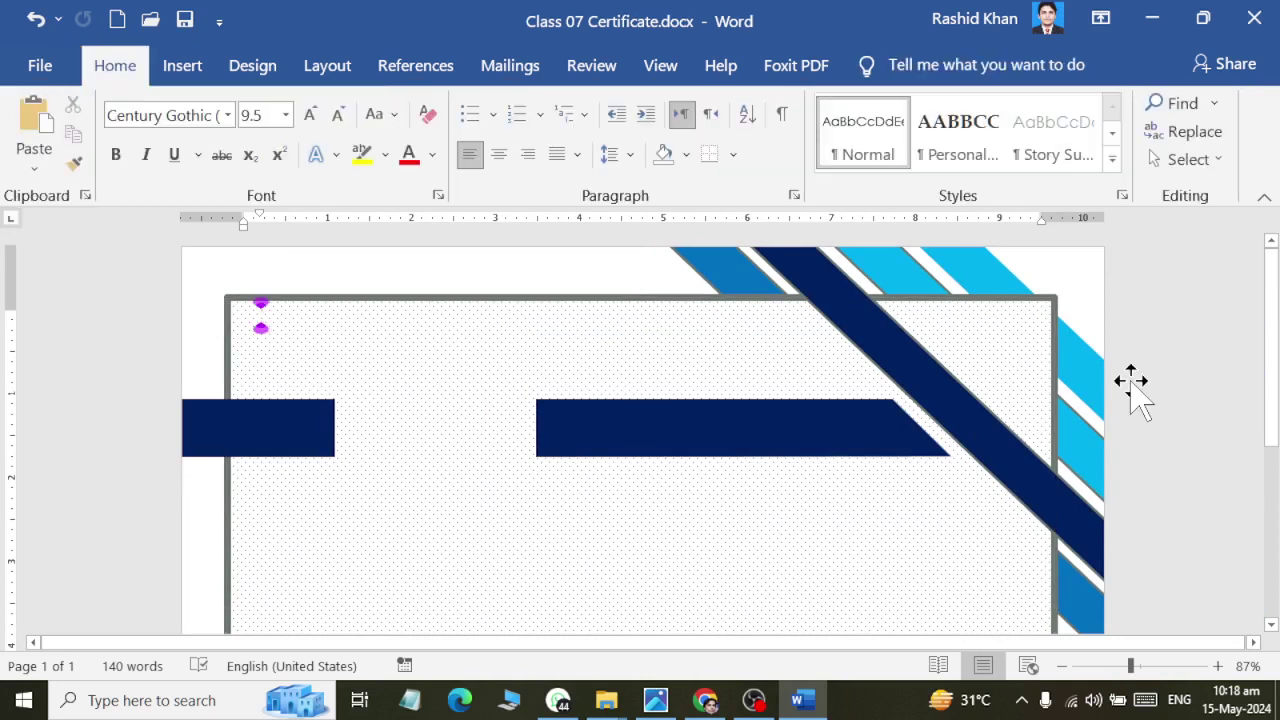
key(alt+Tab)
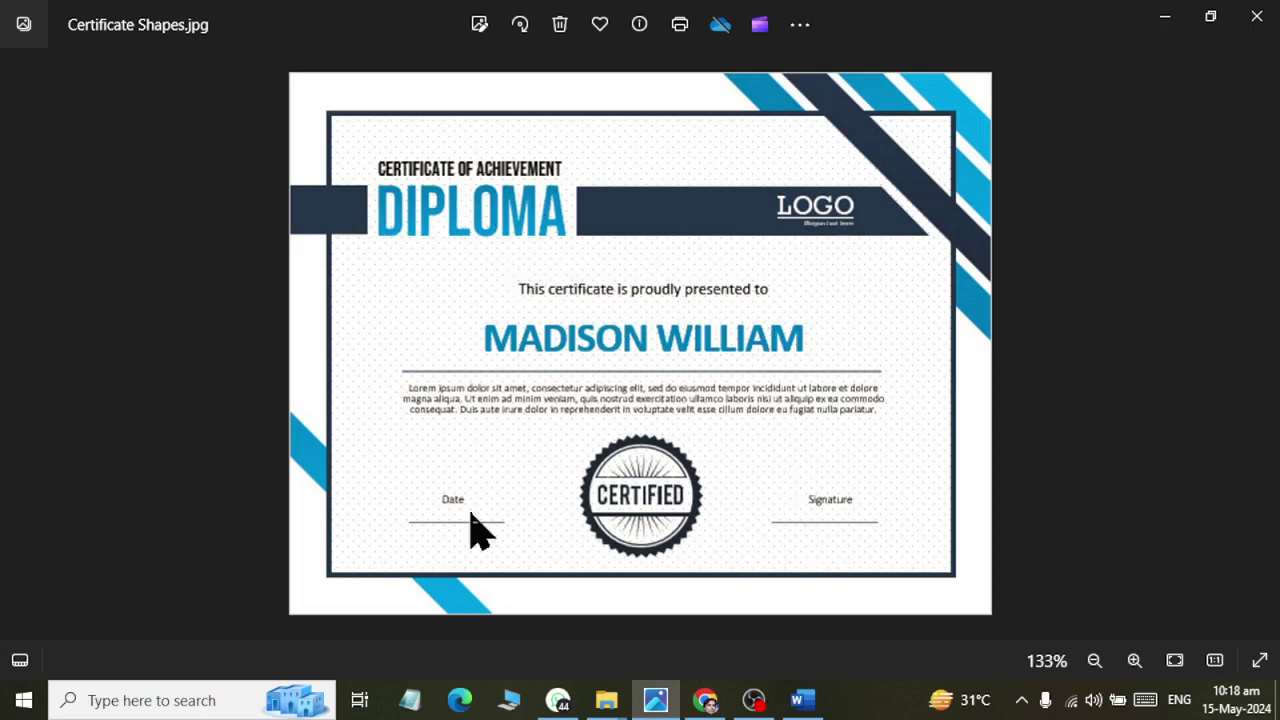
key(alt+Tab)
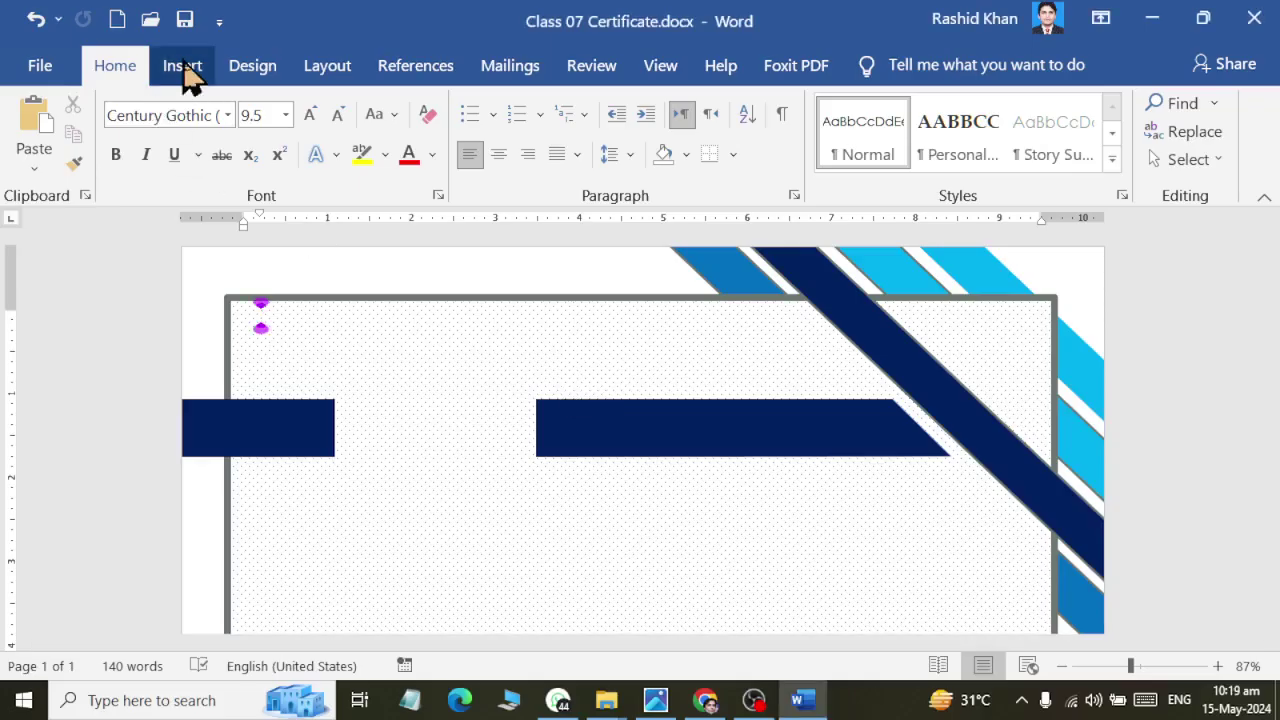
Step: Insert first-style WordArt reading 'DIPLOMA', place it between the navy bars, and bold it
click(182, 65)
click(960, 131)
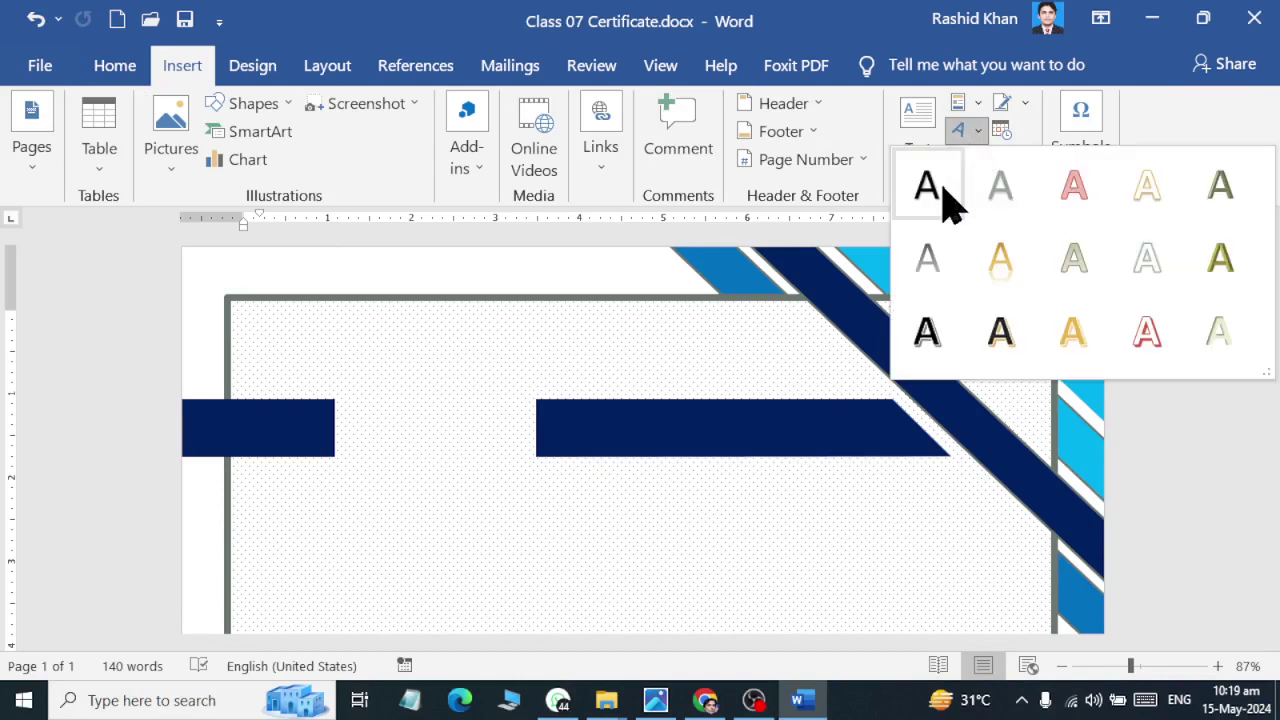
click(942, 188)
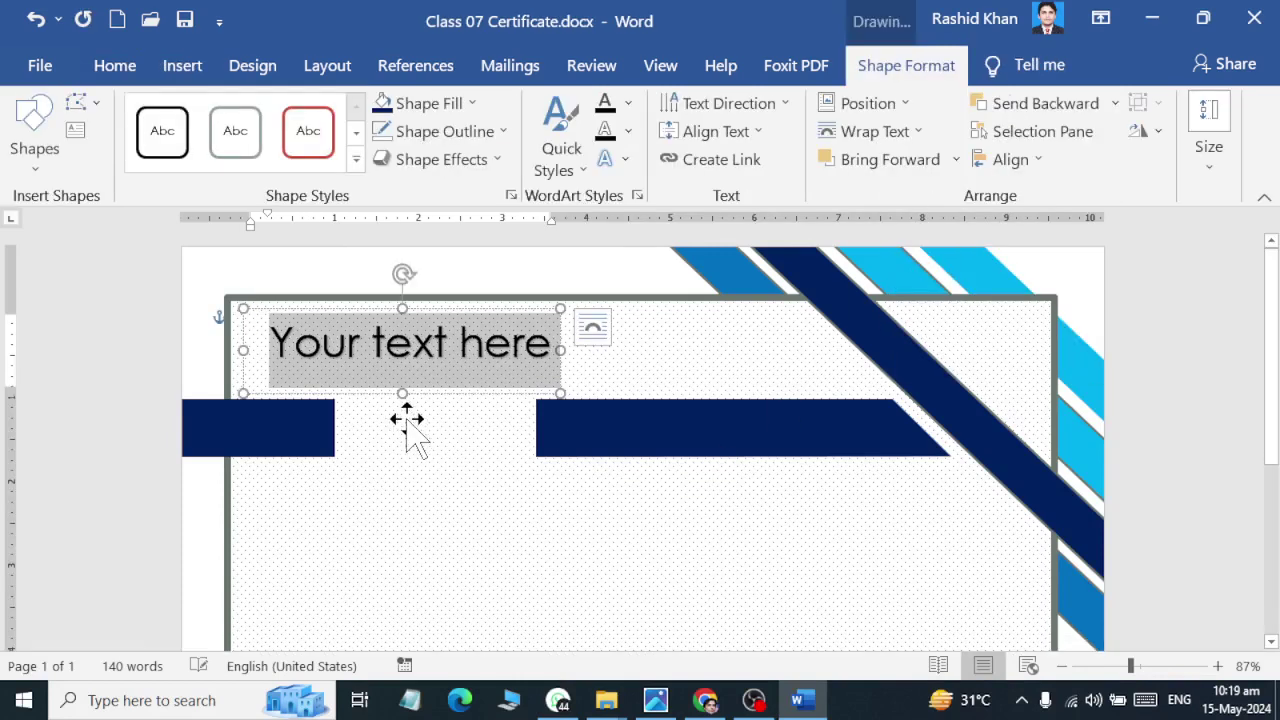
text(DIPLOMA)
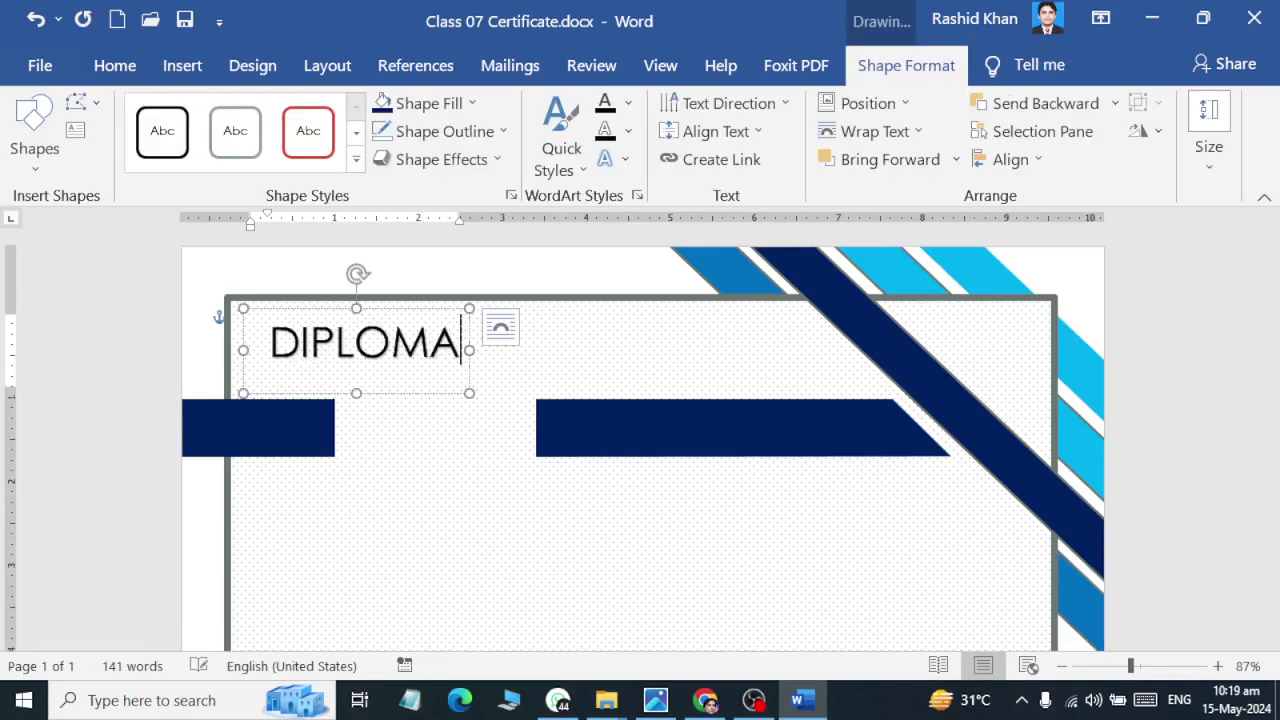
drag(413, 392, 476, 477)
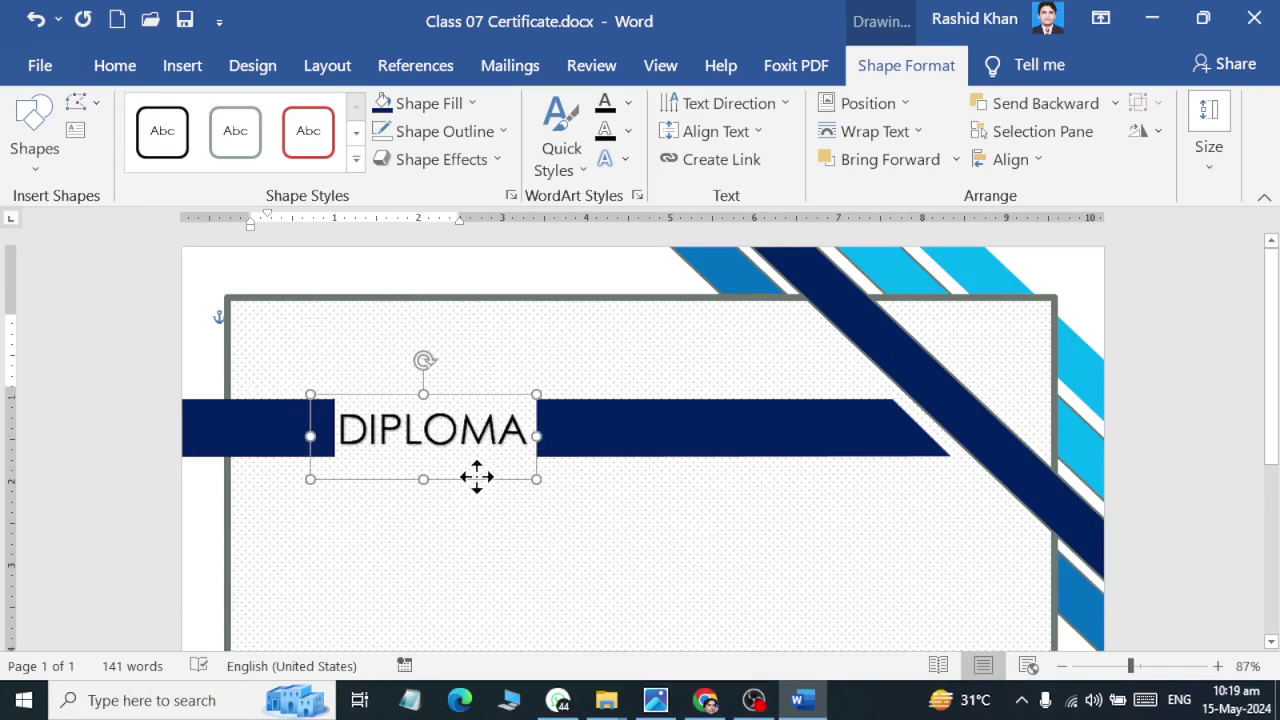
double_click(449, 457)
click(115, 65)
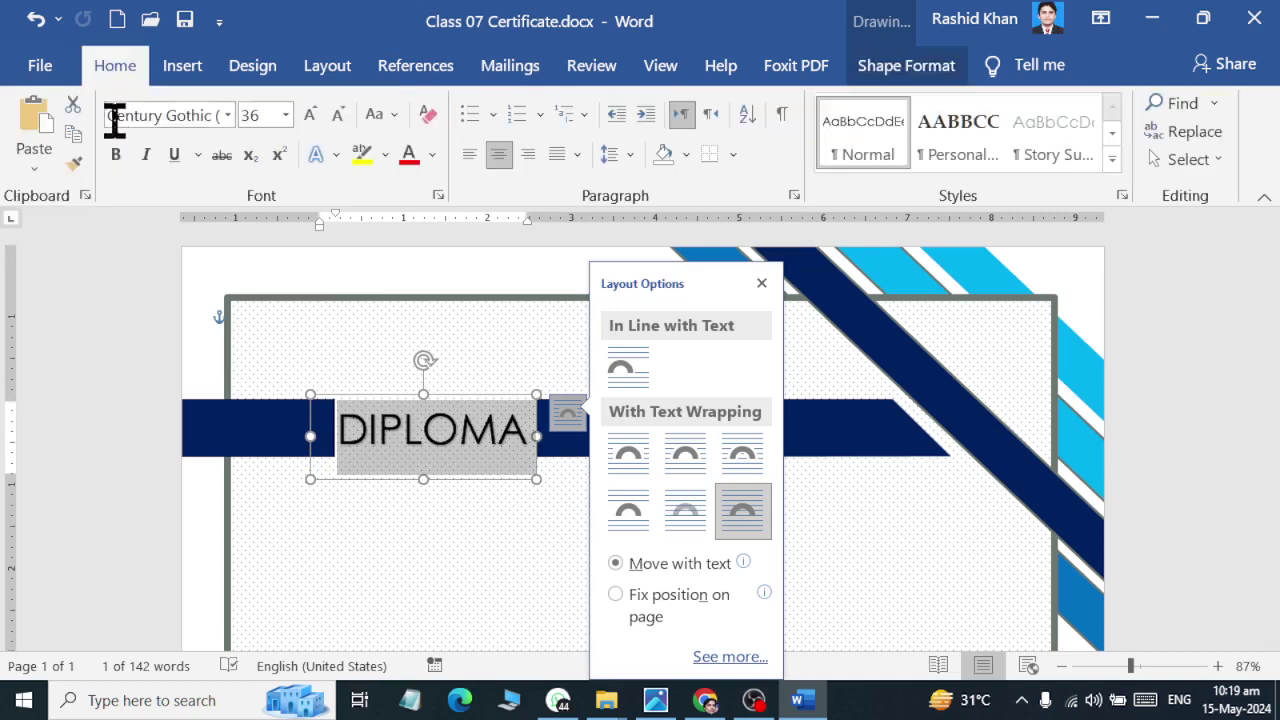
click(116, 155)
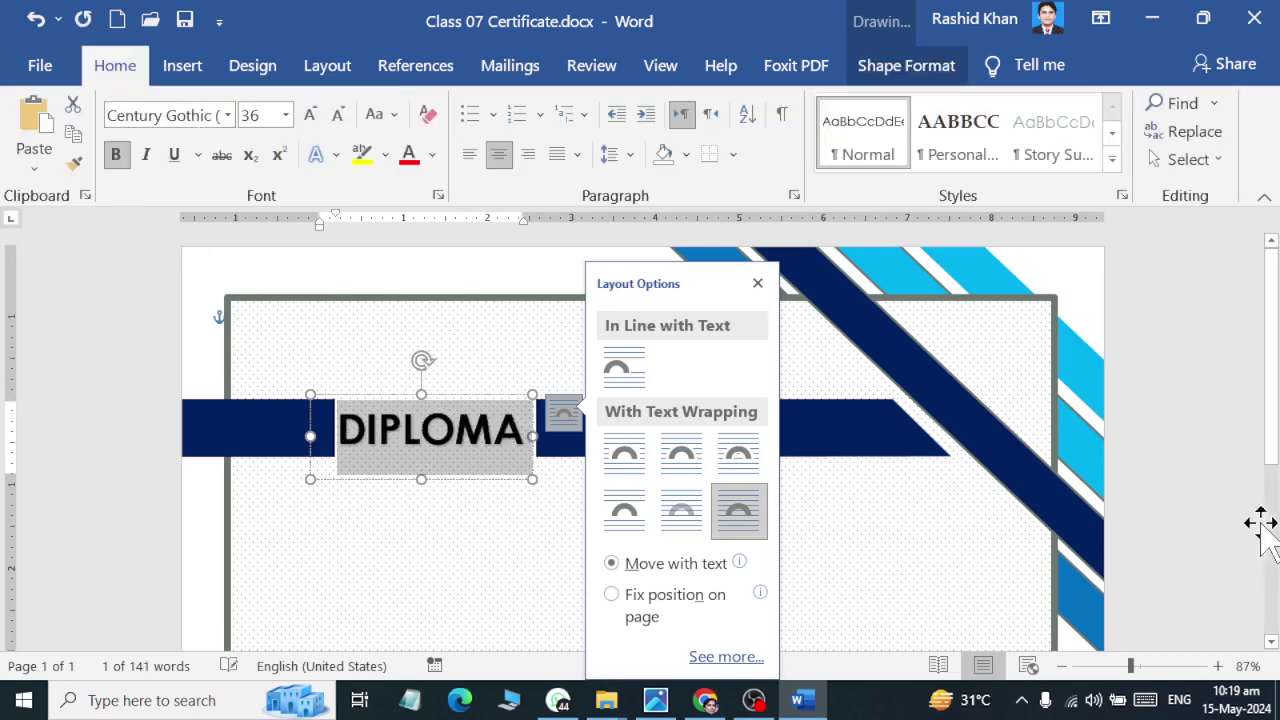
click(1197, 514)
key(alt+Tab)
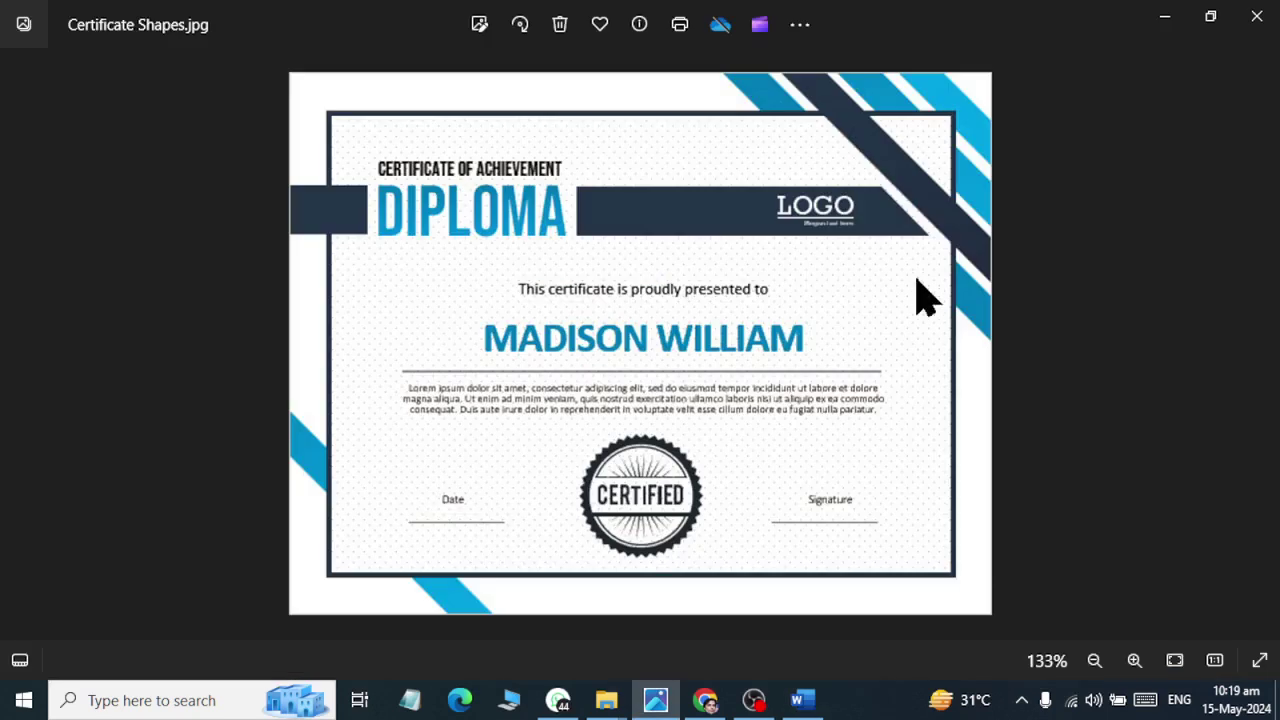
key(alt+Tab)
Step: Duplicate the DIPLOMA box above the original and clear its text
click(368, 435)
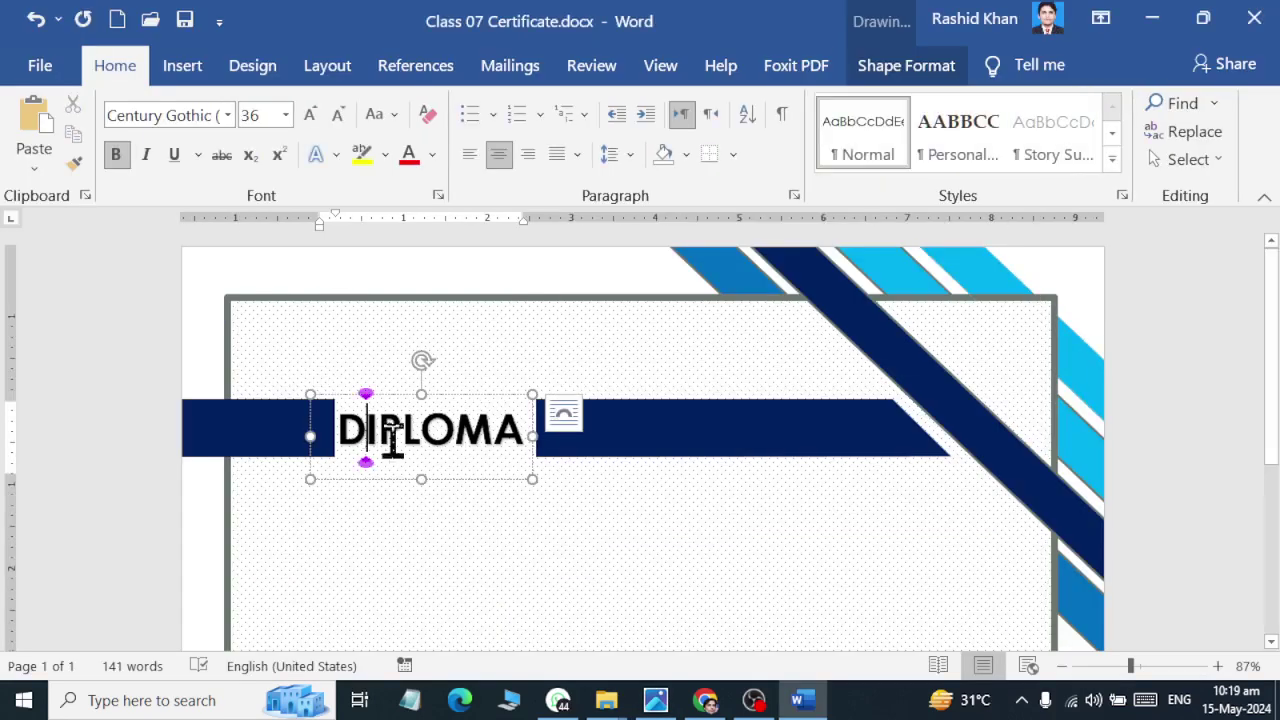
key(ctrl+c)
key(ctrl+v)
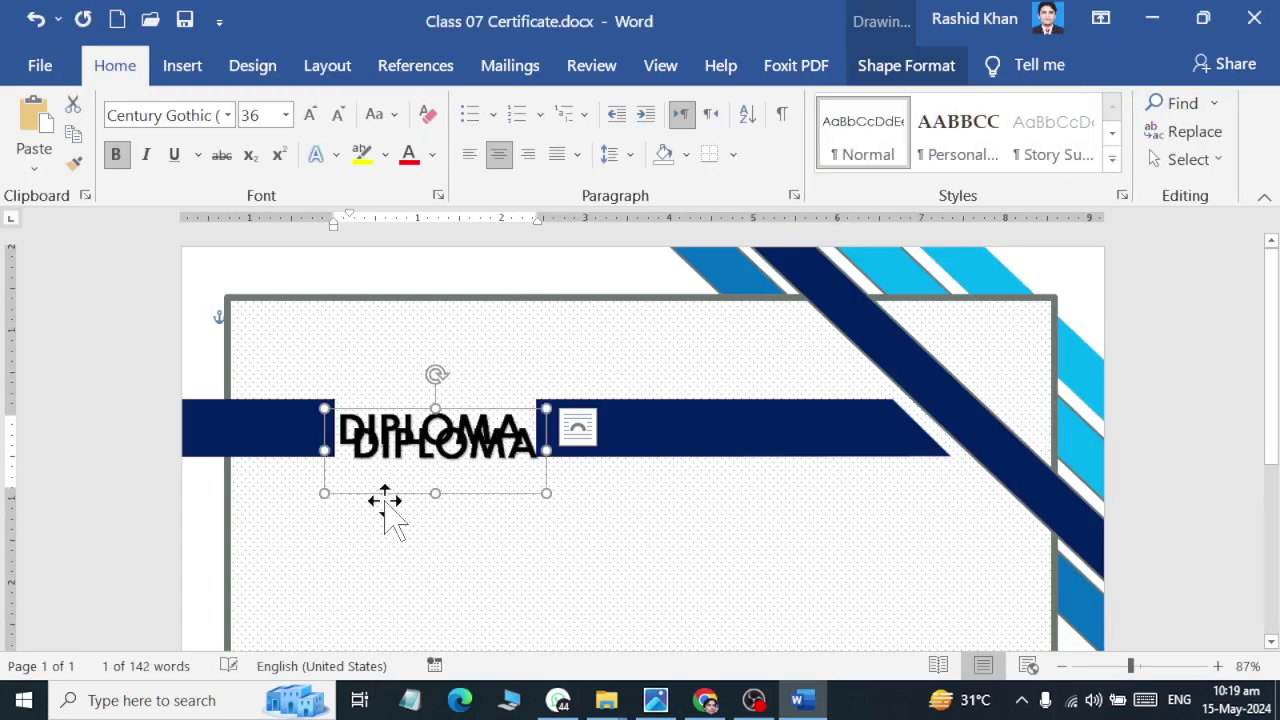
drag(386, 477, 362, 424)
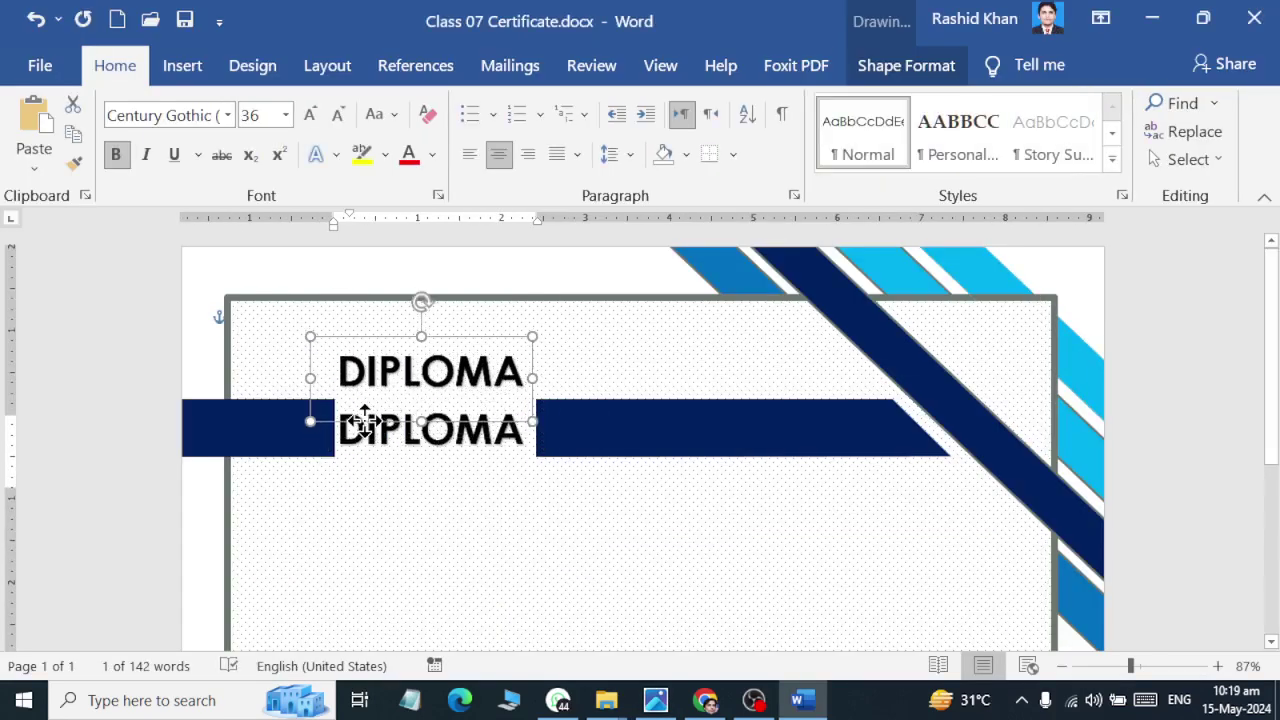
drag(363, 424, 362, 428)
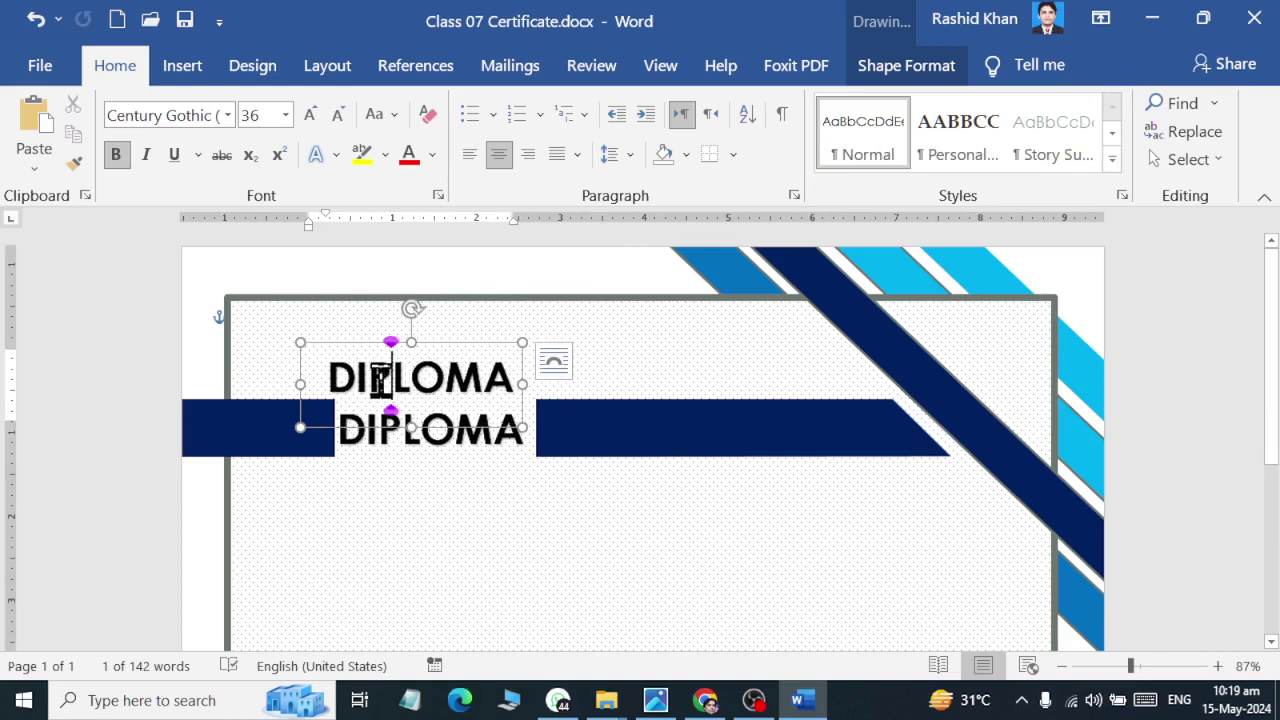
double_click(382, 381)
click(285, 115)
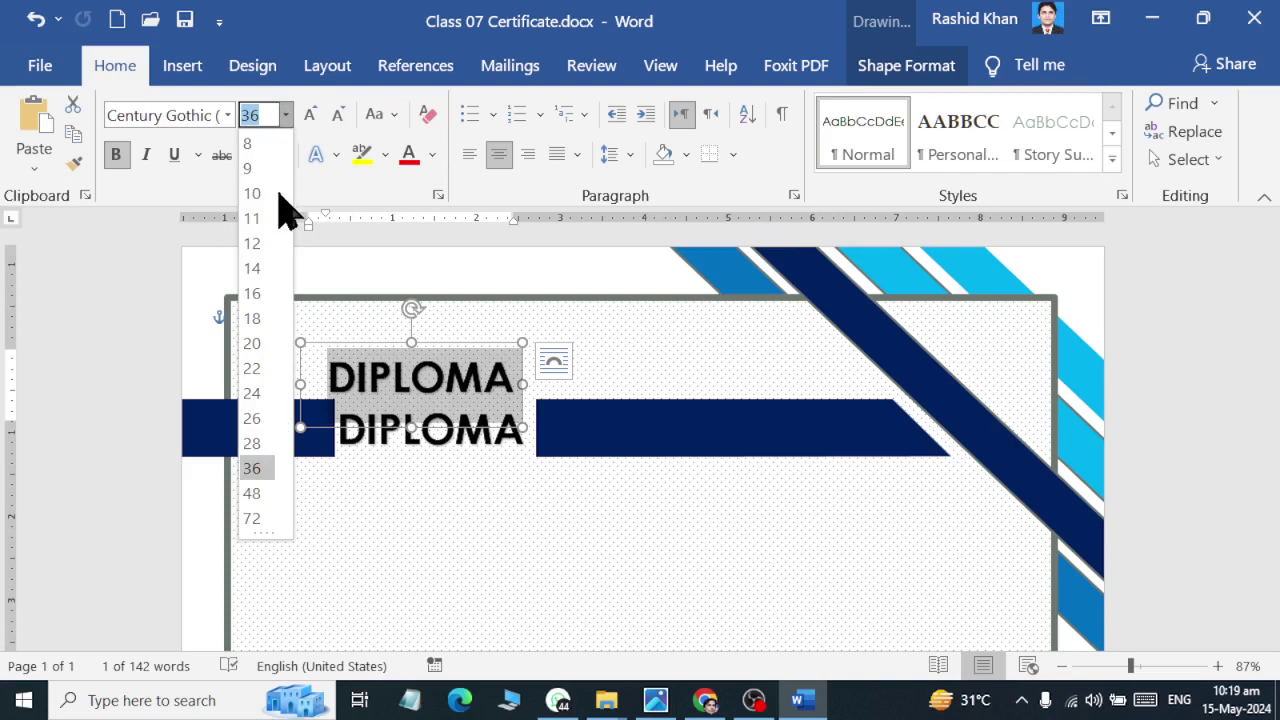
click(266, 244)
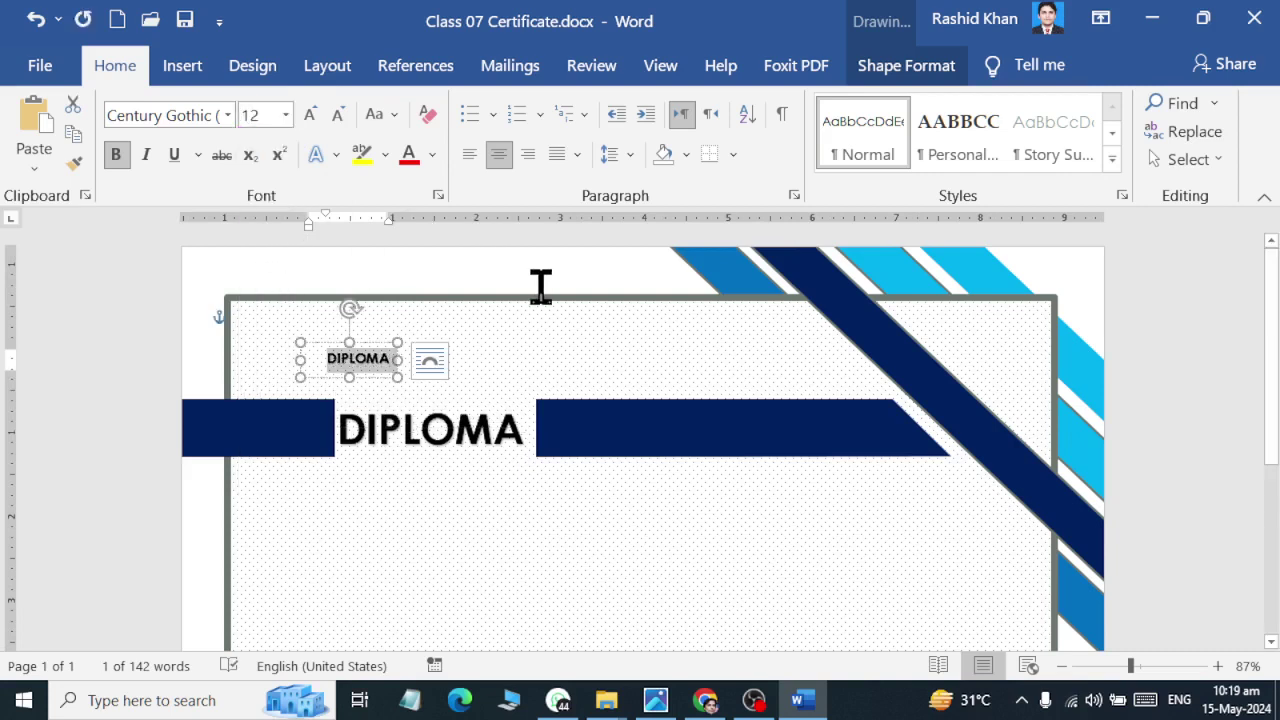
key(Delete)
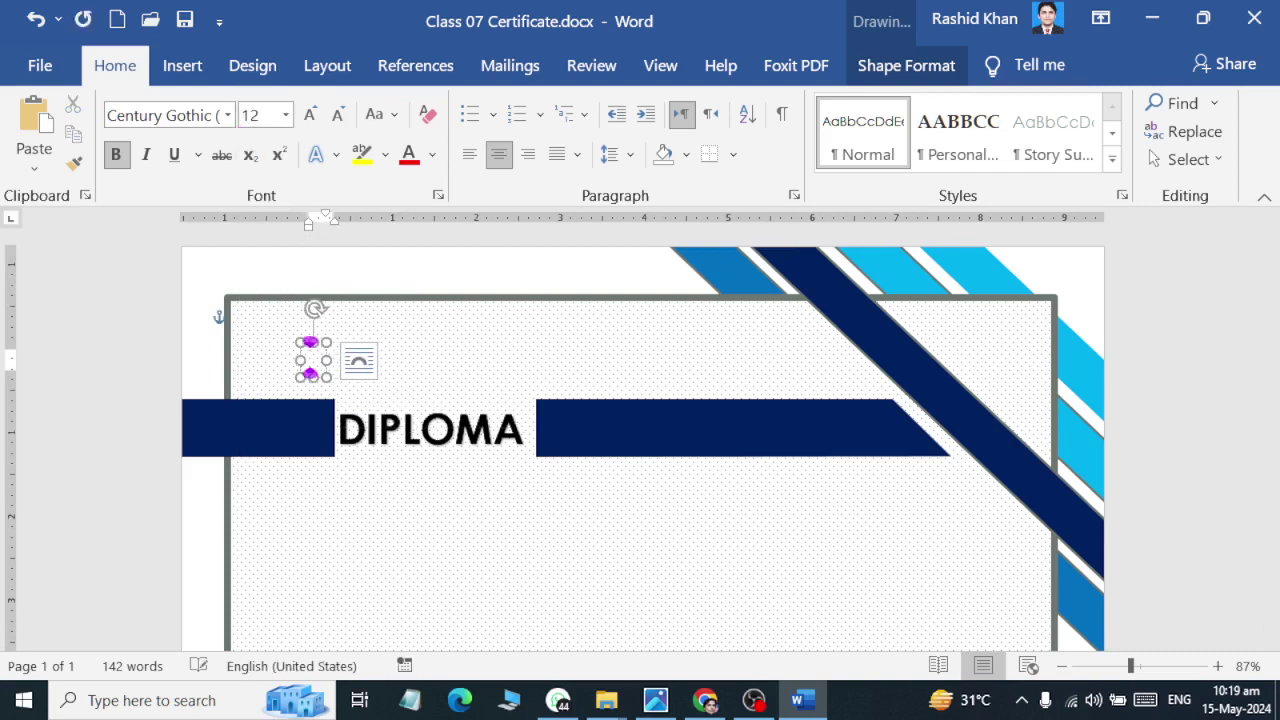
Step: Type a left-aligned 'certificate of achievement' heading at size 13 above the banner
key(ctrl+l)
key(alt+Tab)
key(alt+Tab)
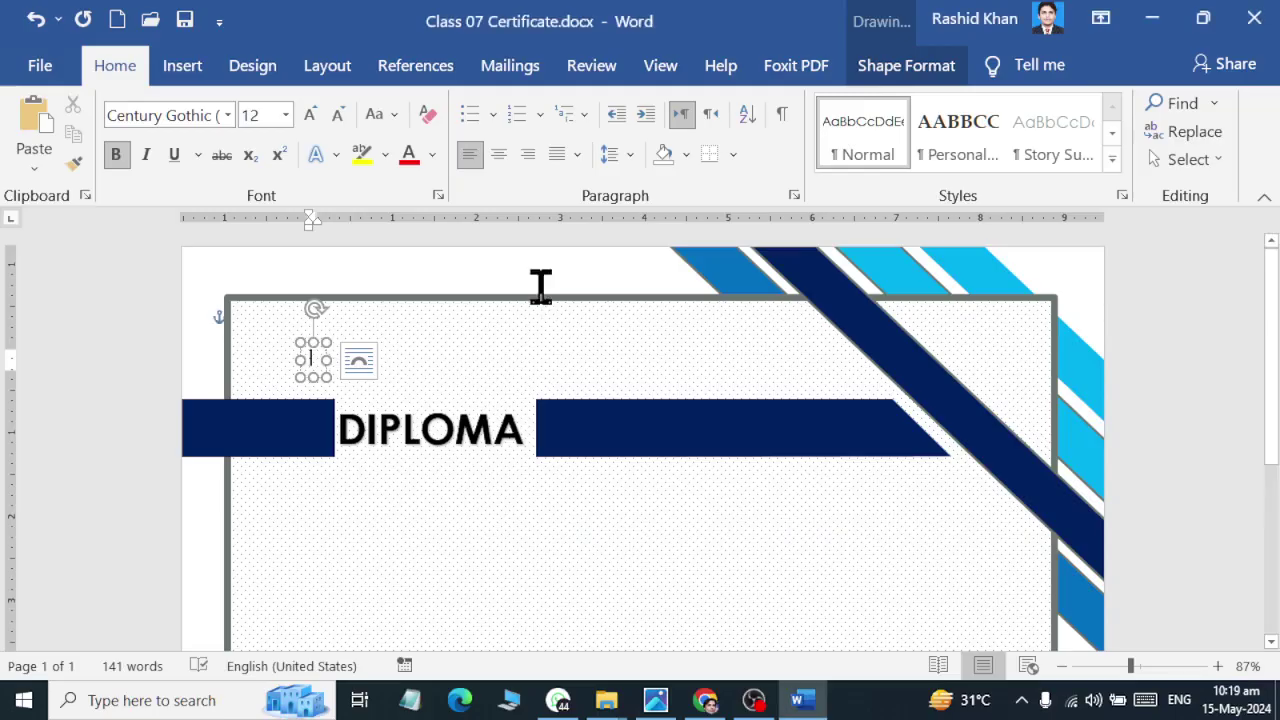
text(cert)
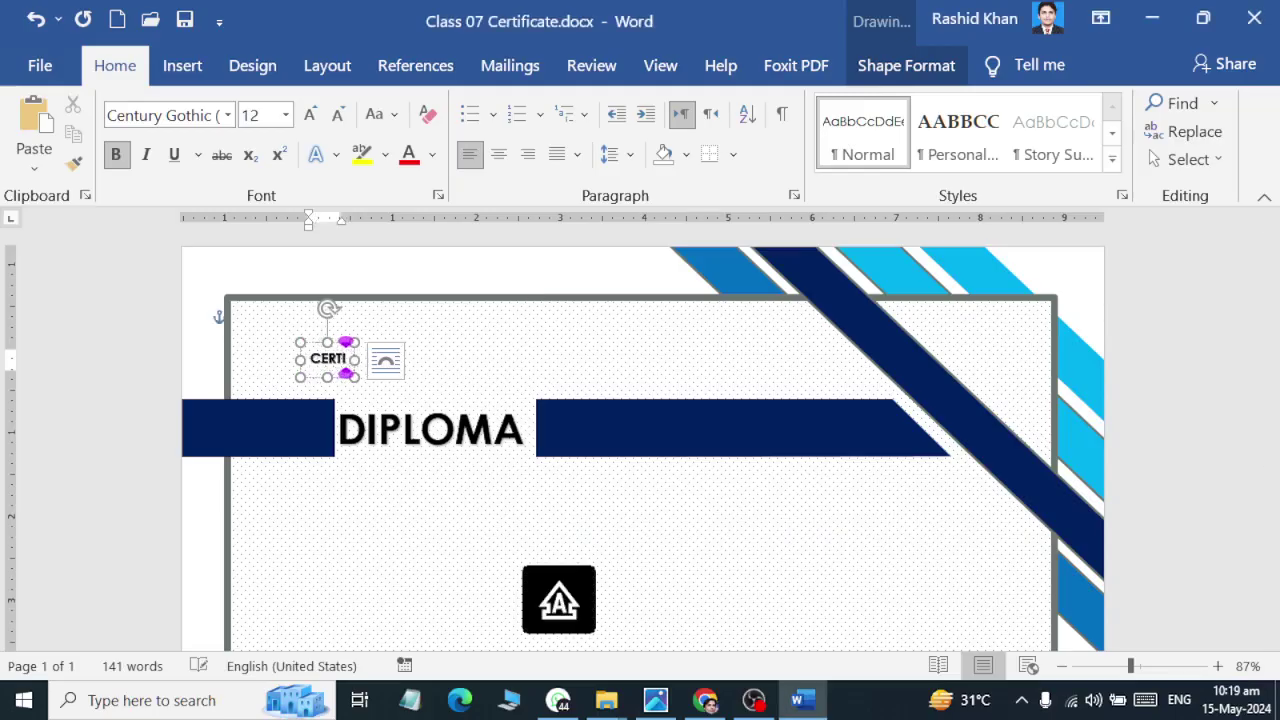
text(ificate of achi)
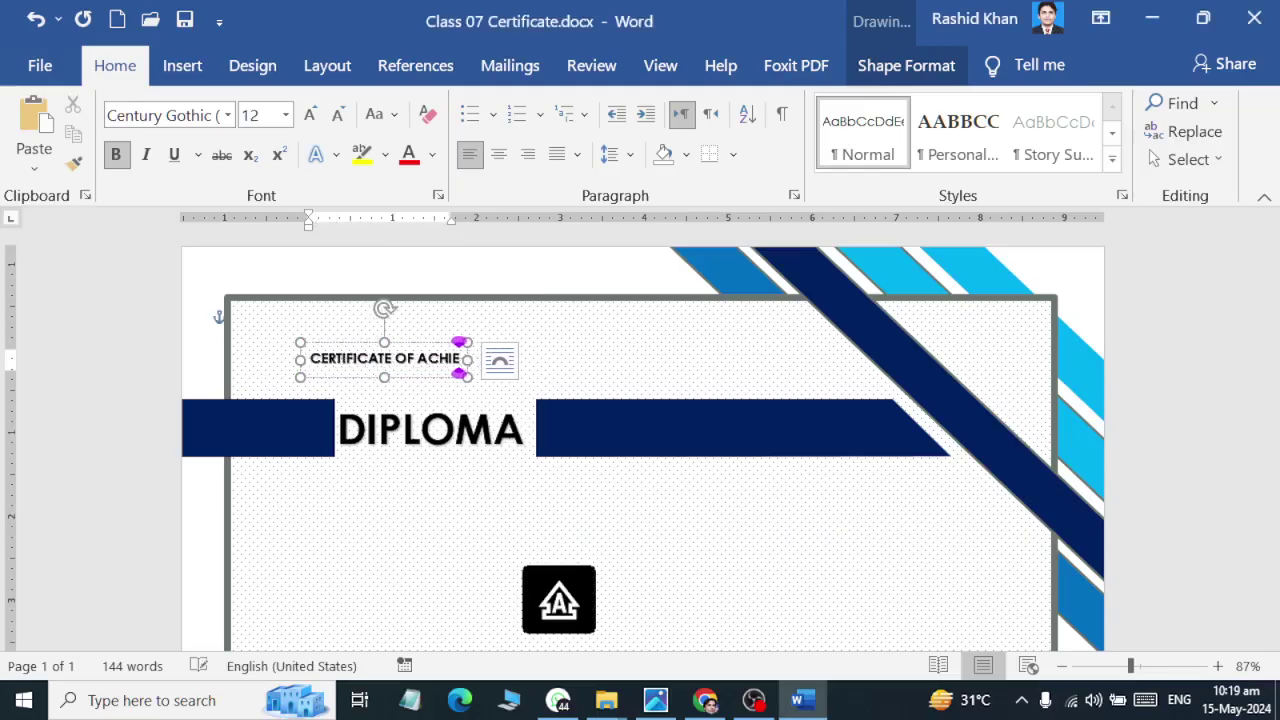
text(evement)
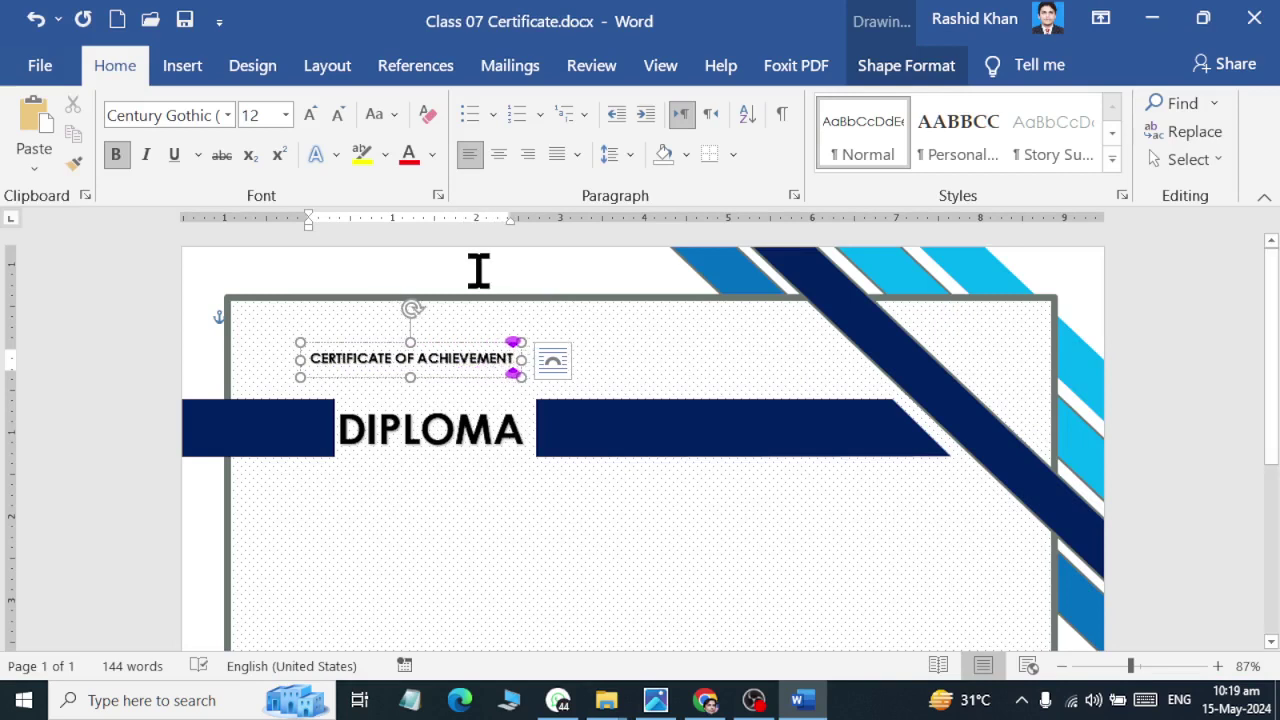
drag(443, 375, 458, 397)
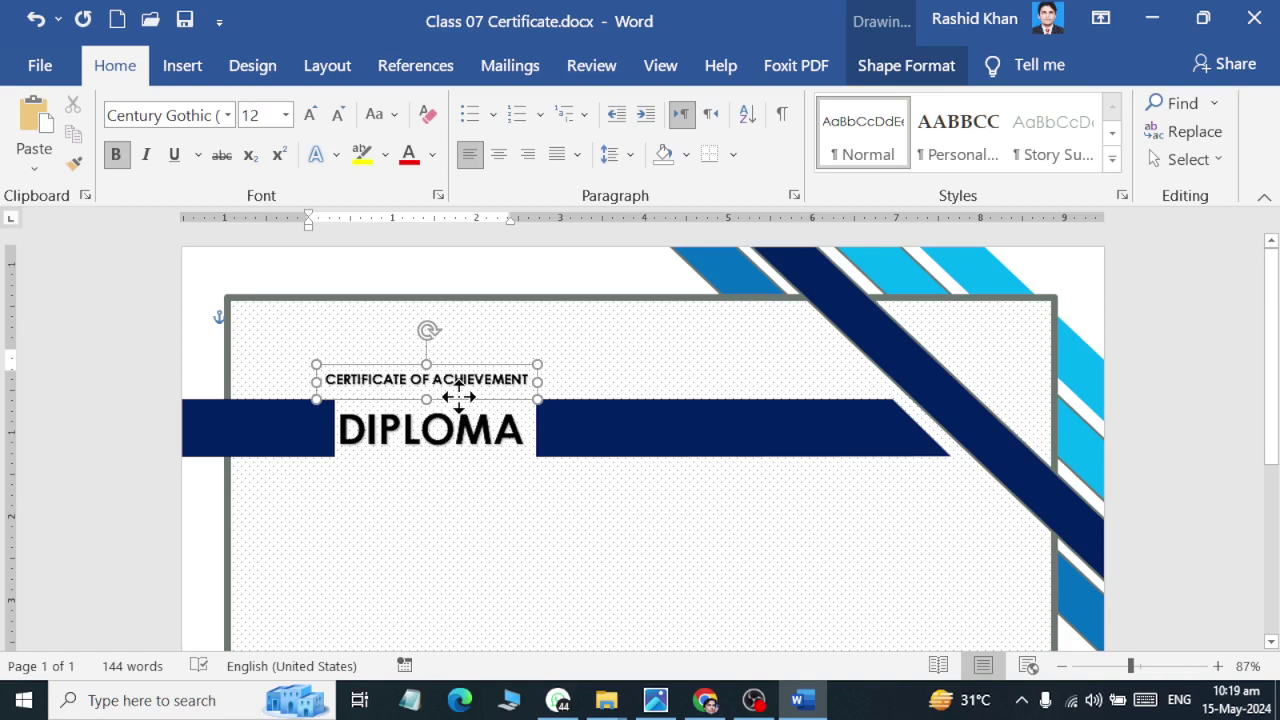
ctrl+scroll(462, 402, up, 6)
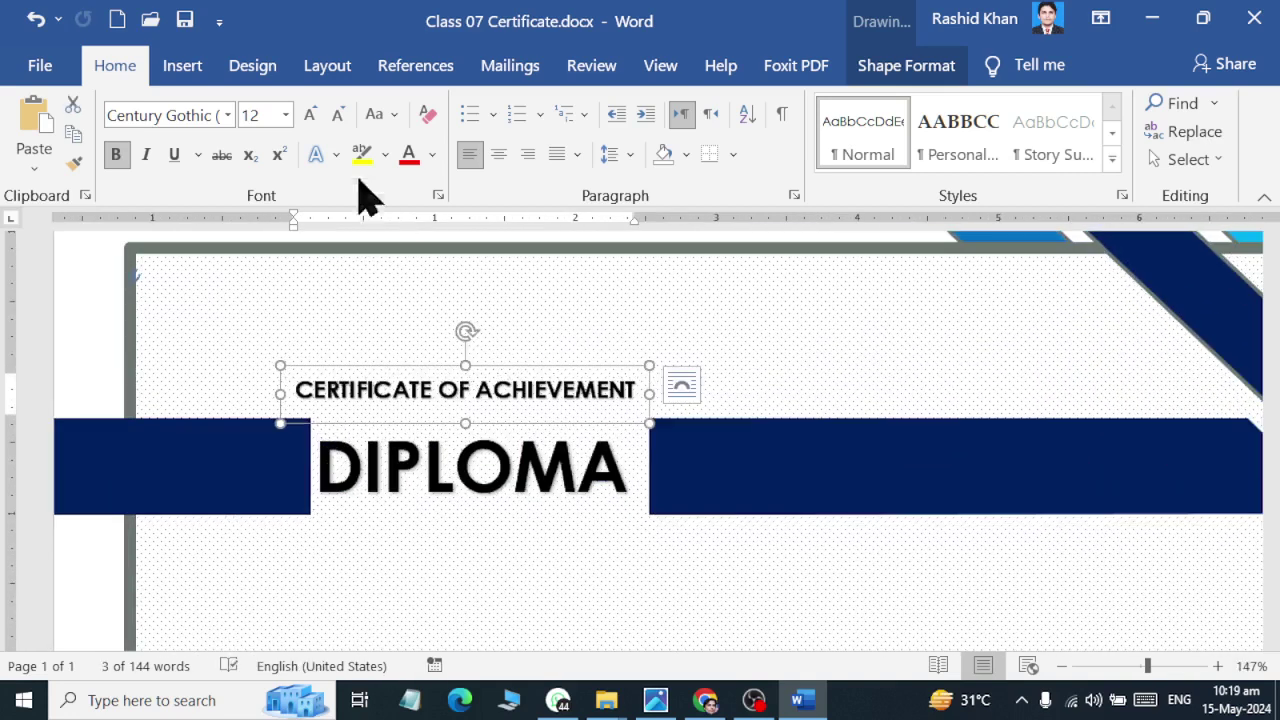
click(261, 112)
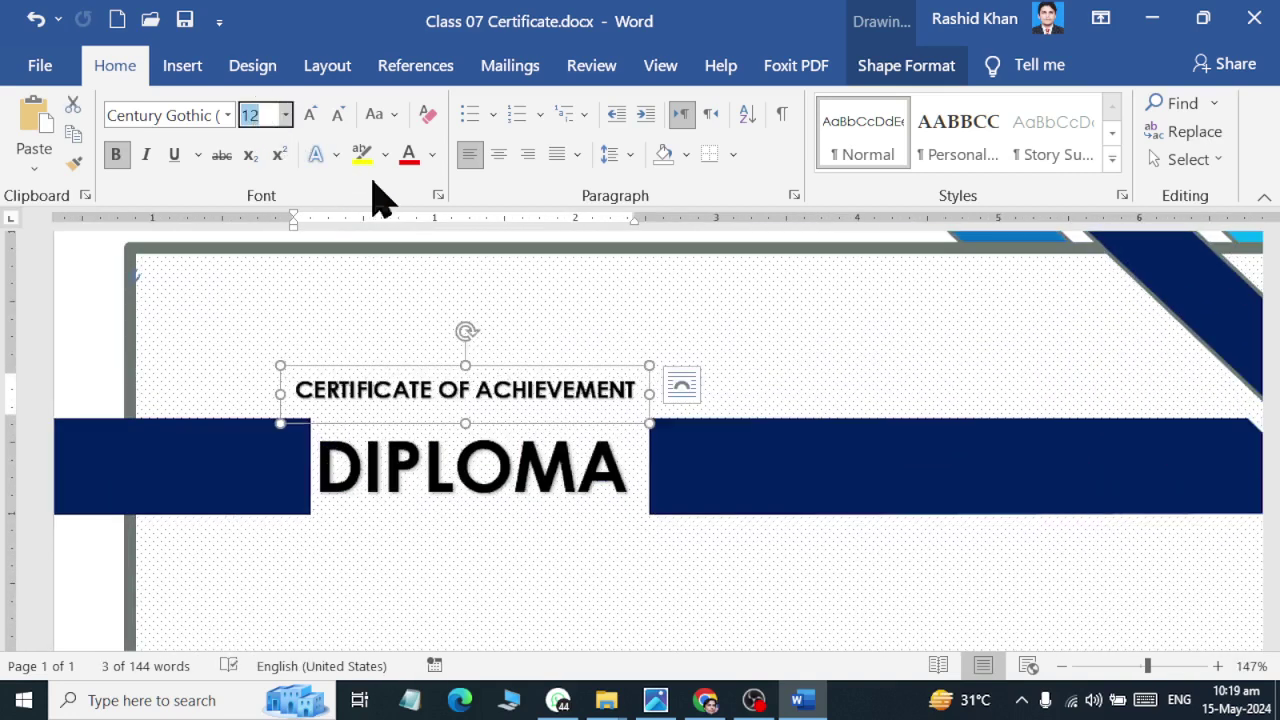
text(13)
key(Return)
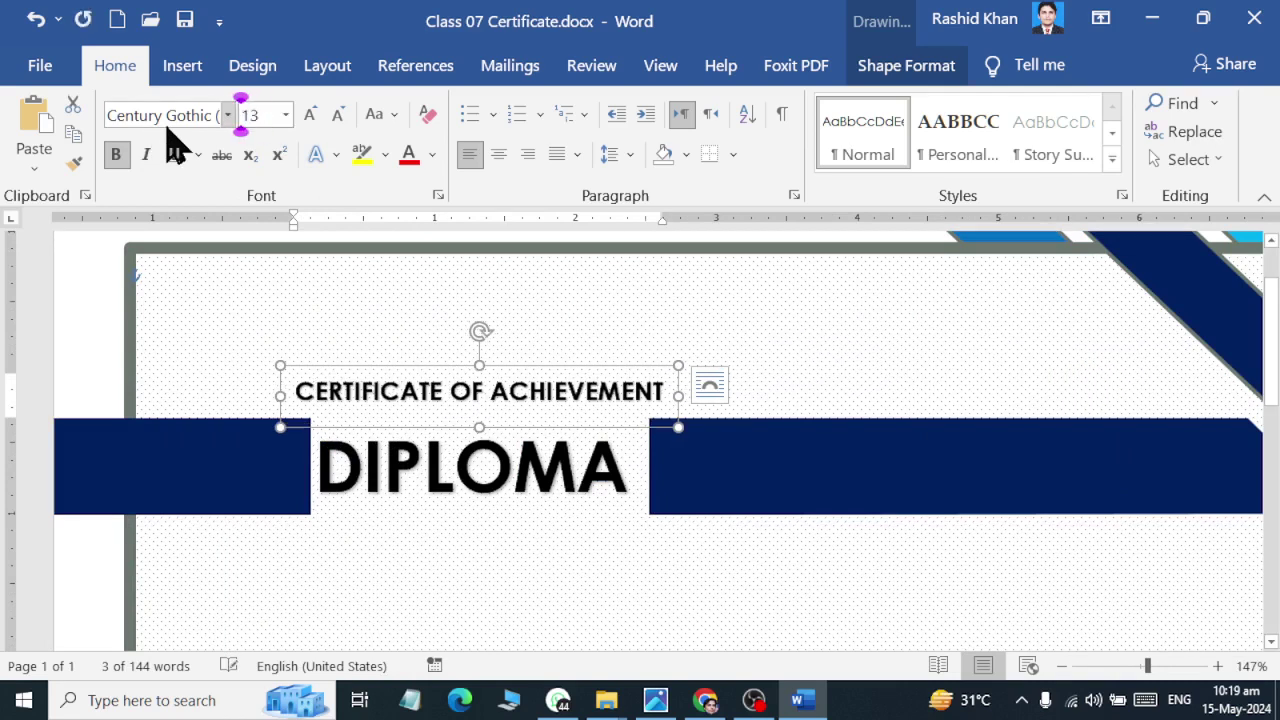
drag(512, 430, 504, 441)
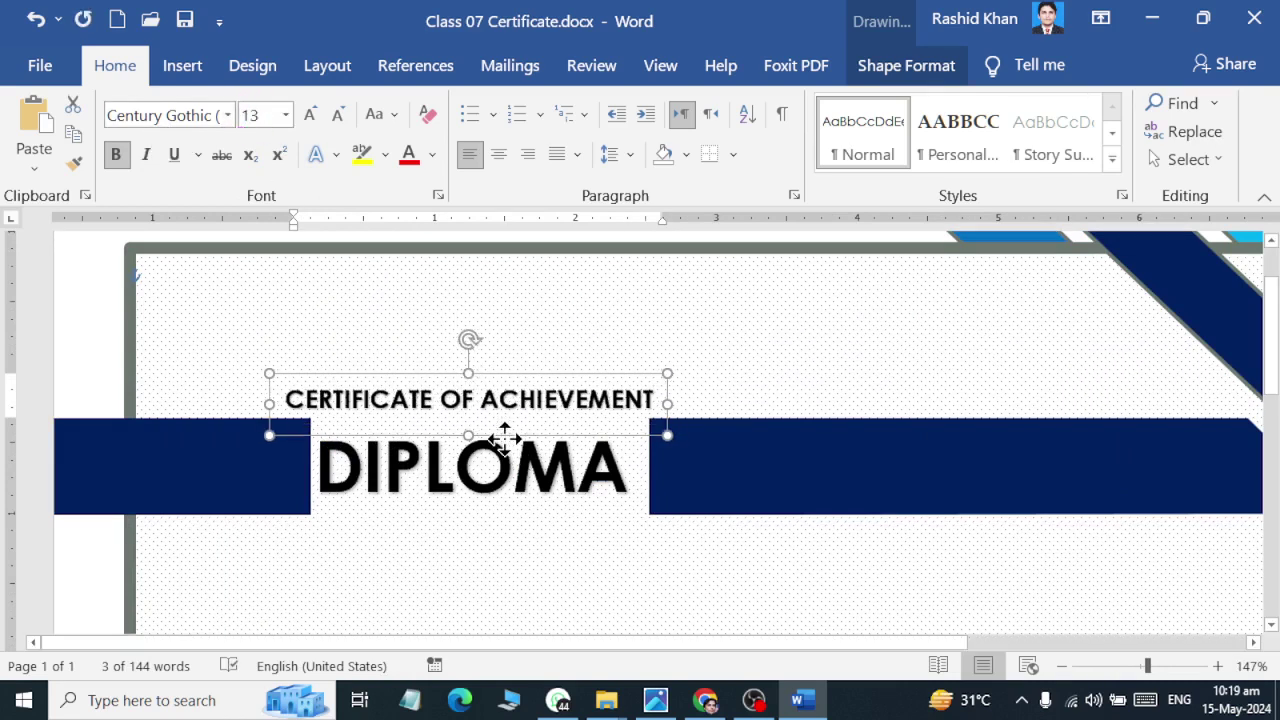
Step: Save the certificate and compare it with the reference image
scroll(517, 409, down, 1)
scroll(600, 430, down, 4)
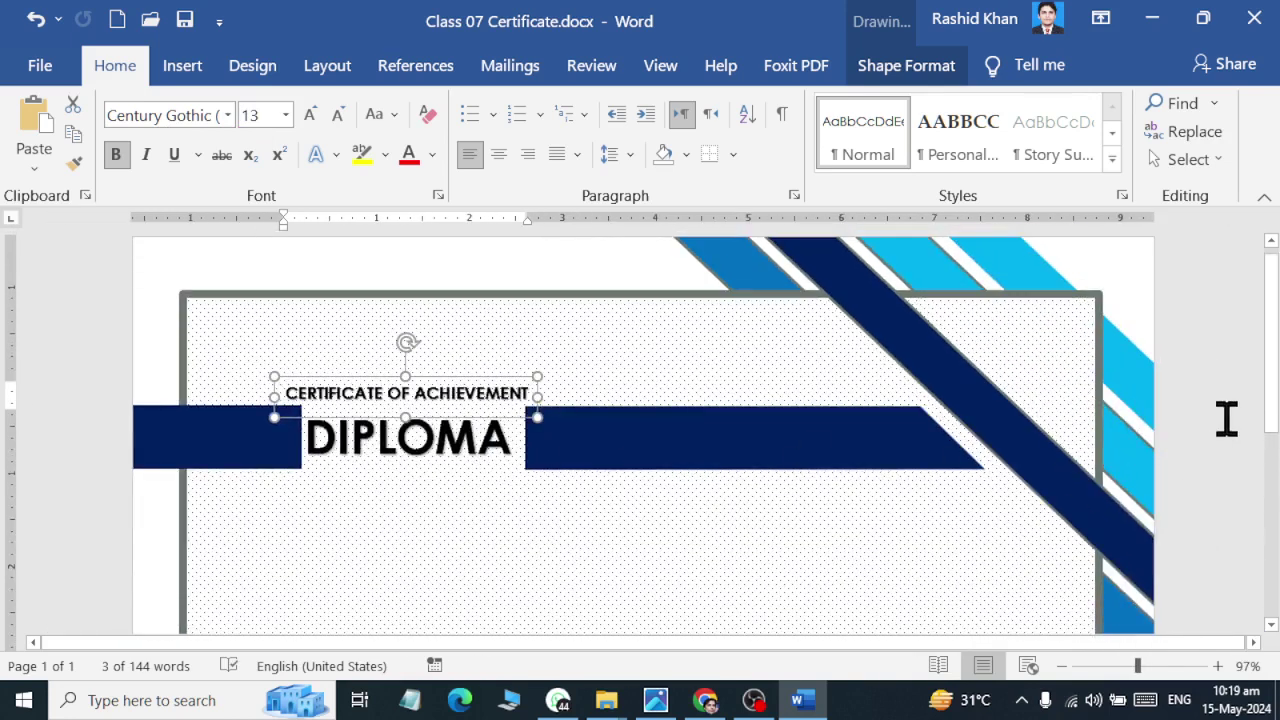
click(560, 520)
scroll(560, 520, down, 2)
scroll(553, 500, down, 3)
scroll(560, 506, up, 4)
key(ctrl+s)
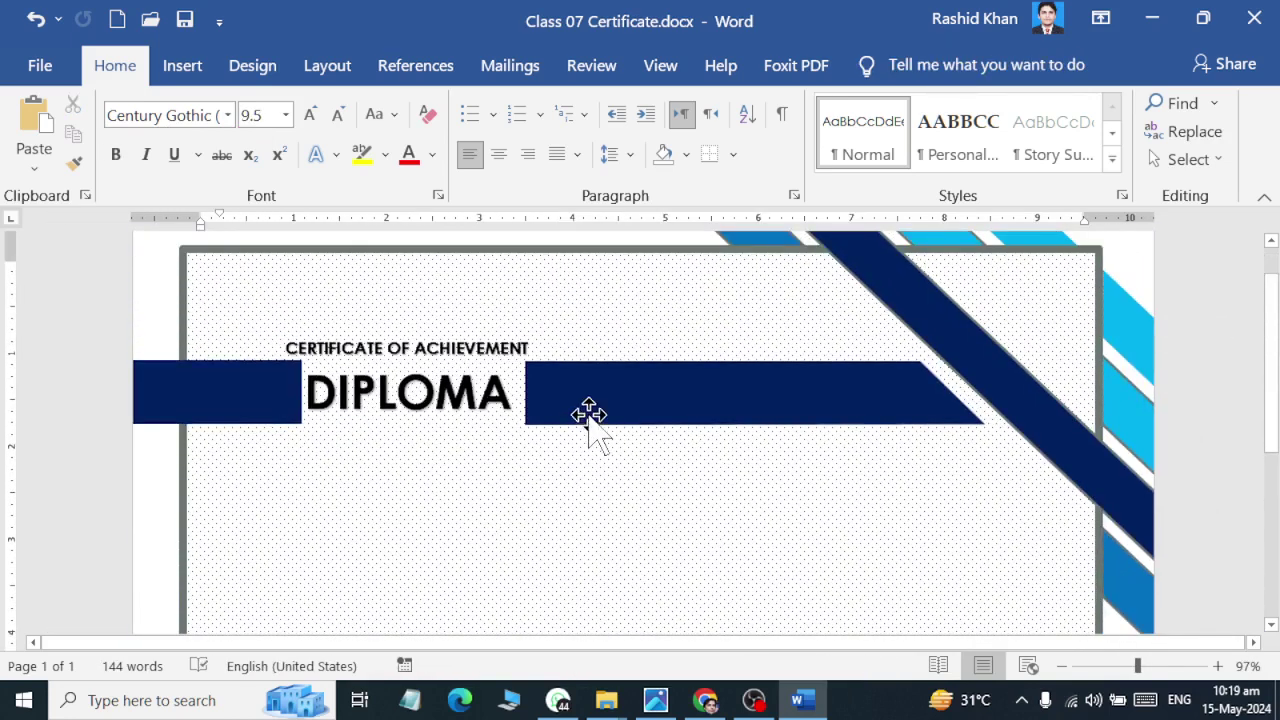
scroll(589, 415, down, 1)
scroll(600, 429, down, 5)
scroll(630, 450, up, 3)
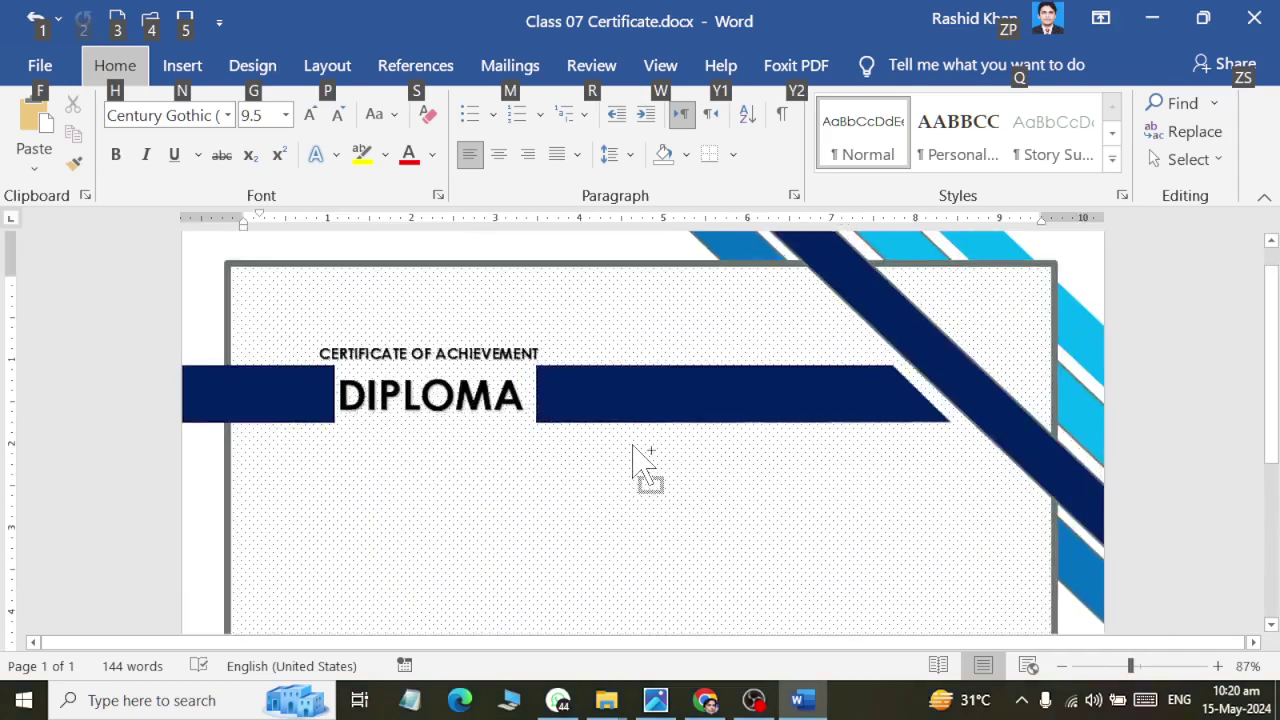
key(alt+Tab)
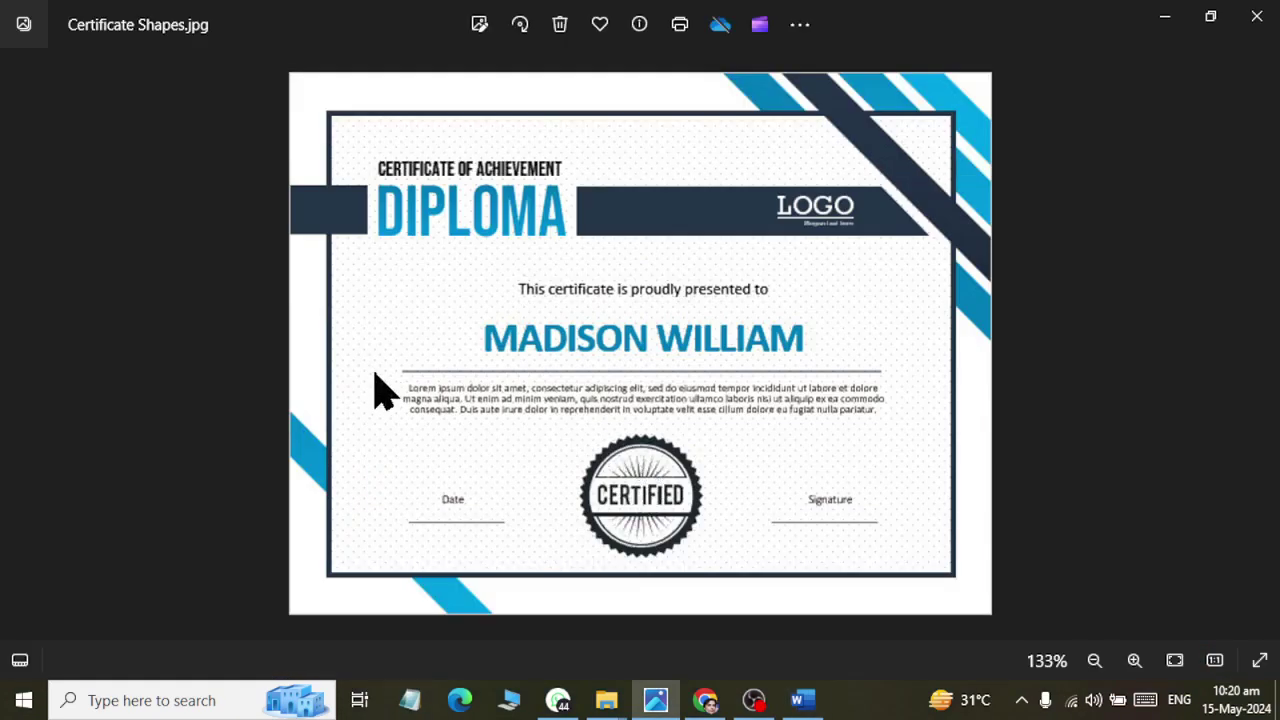
key(alt+Tab)
Step: Draw a long horizontal line across the certificate below the banner
click(182, 66)
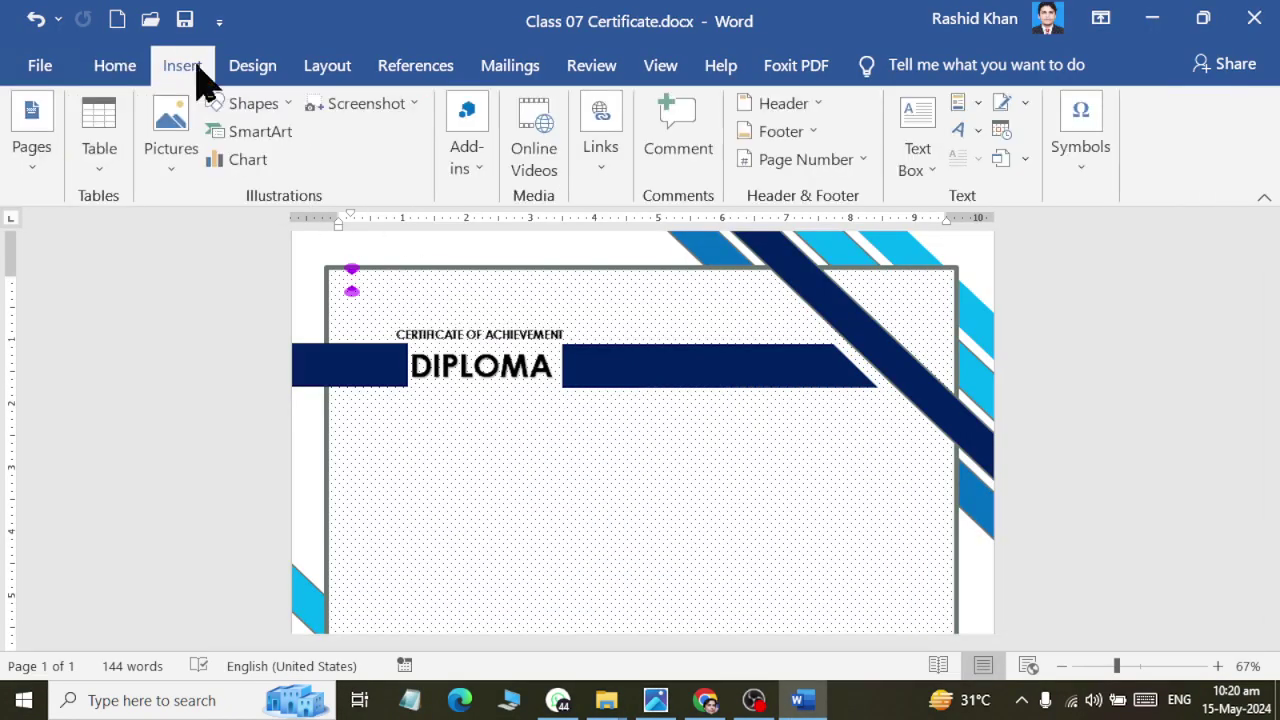
click(255, 106)
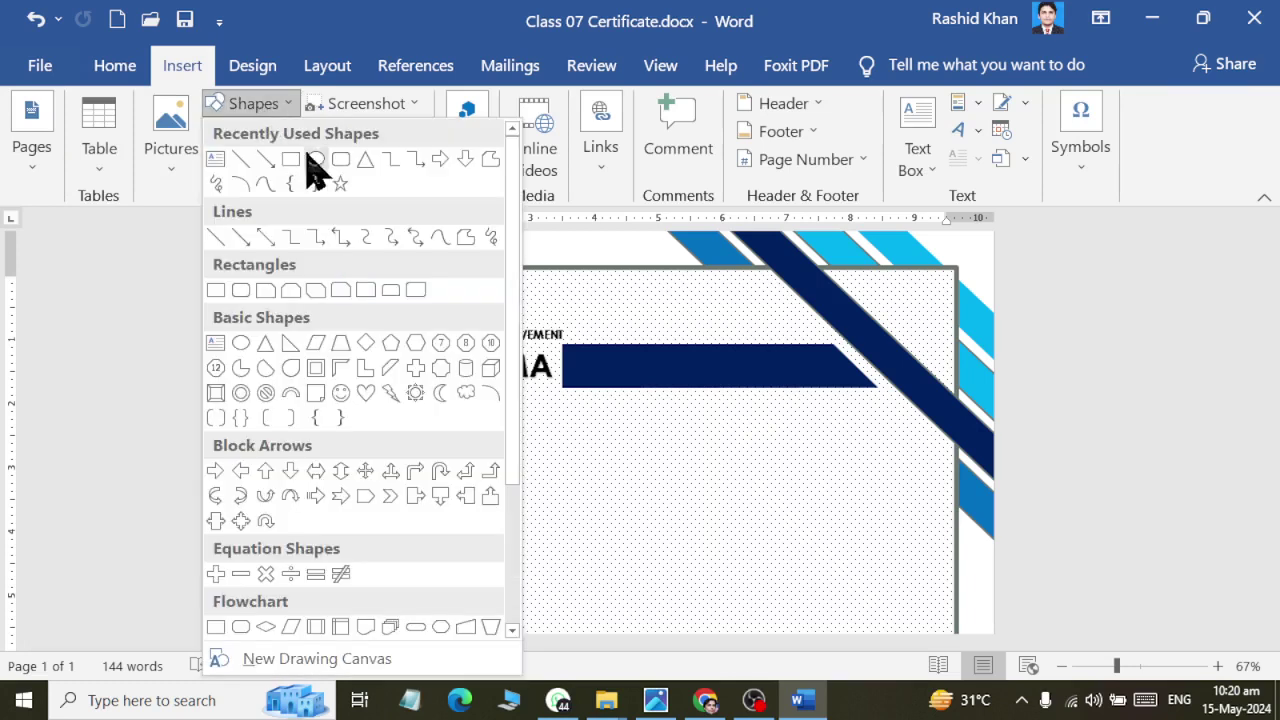
click(241, 160)
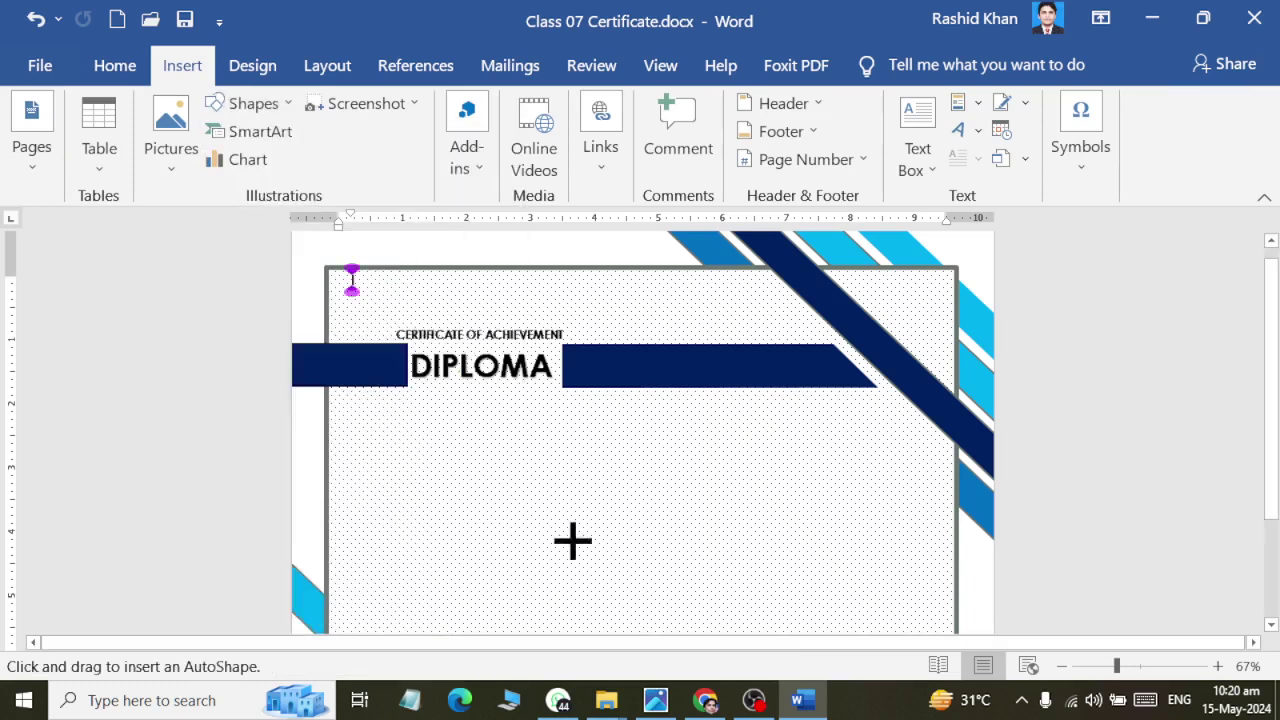
scroll(565, 500, down, 3)
click(370, 398)
scroll(370, 400, up, 3)
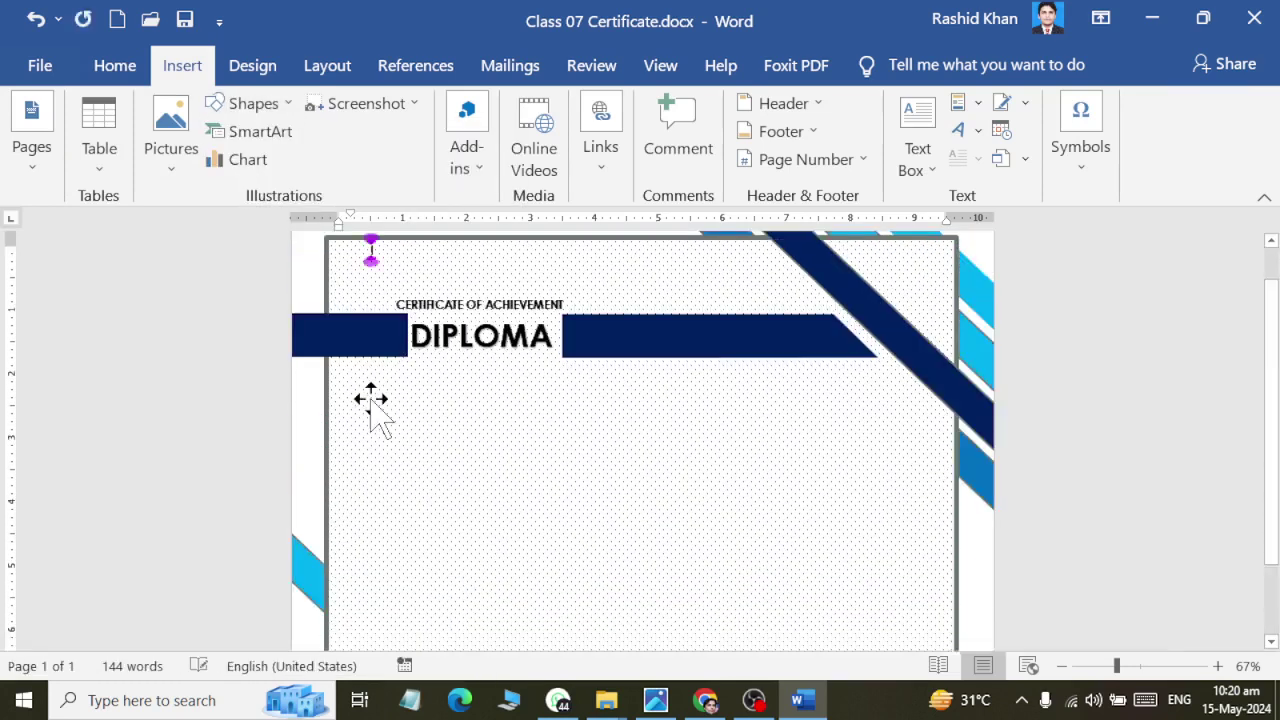
key(alt+Tab)
key(alt+Tab)
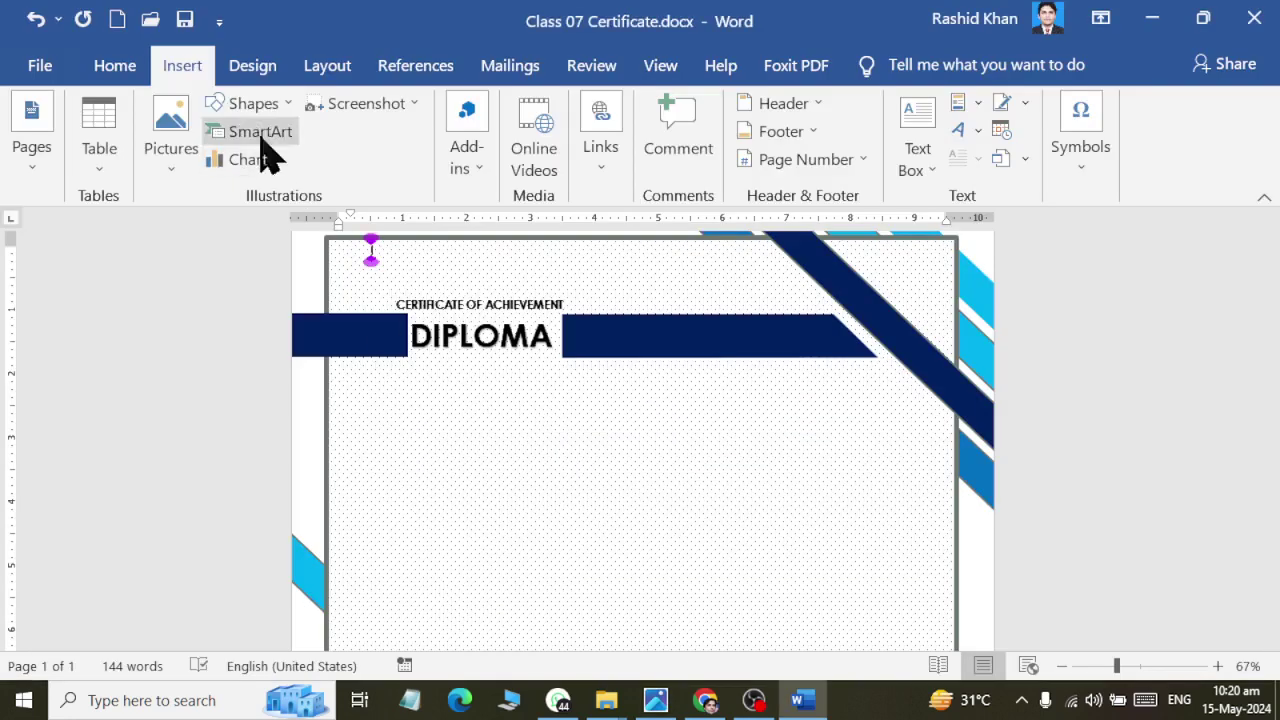
click(250, 104)
click(243, 165)
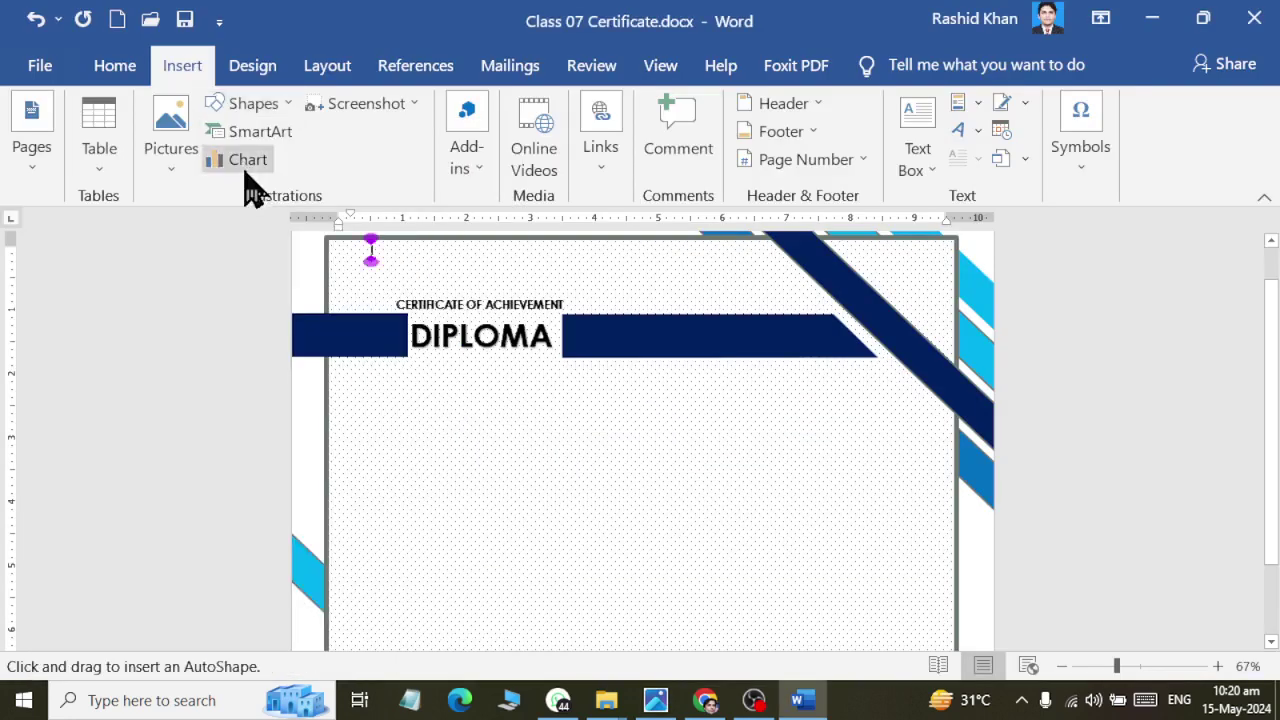
scroll(388, 387, down, 2)
drag(388, 422, 814, 422)
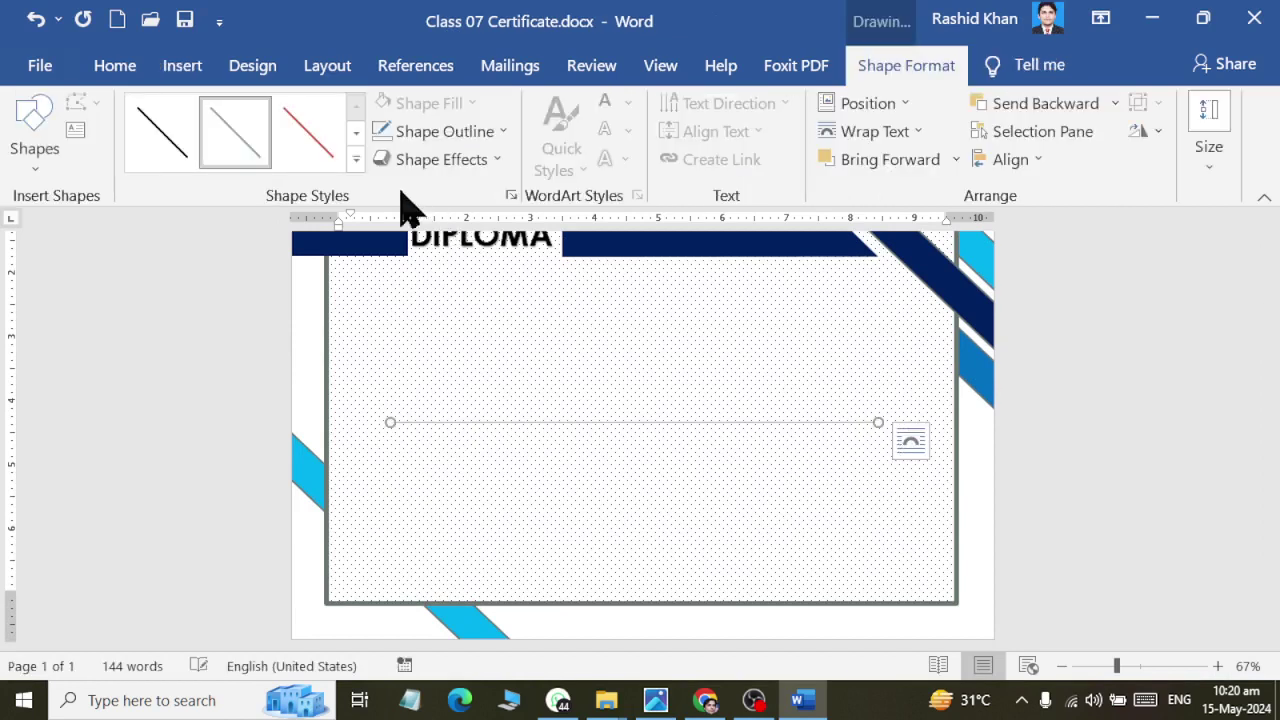
Step: Give the line a thick Moderate Line - Dark 1 style coloured Dark Blue
click(366, 162)
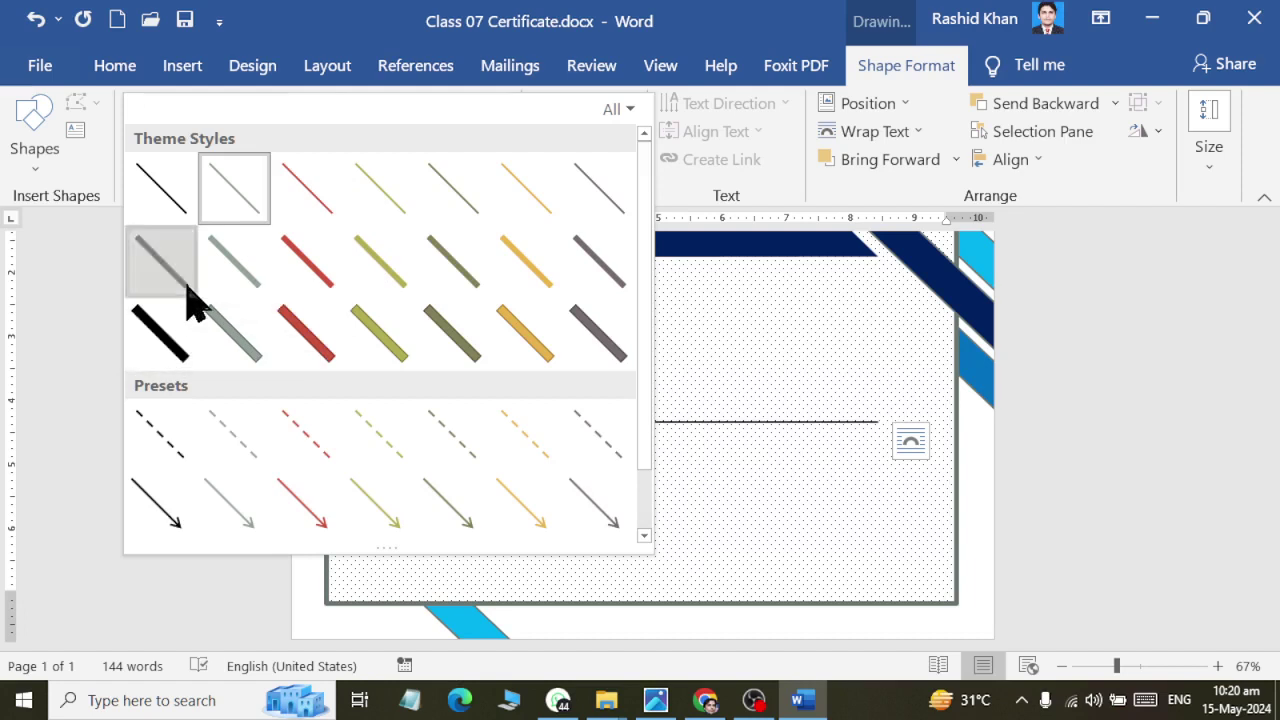
click(185, 283)
click(457, 133)
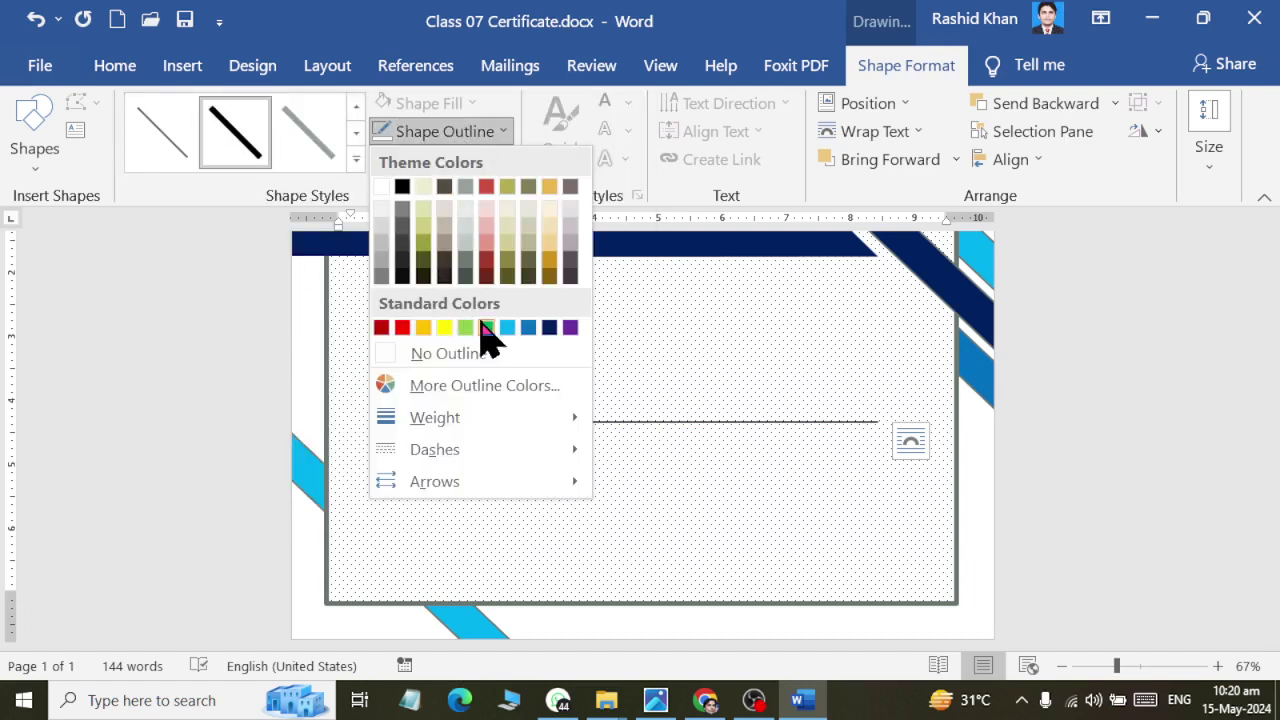
click(549, 330)
click(1063, 514)
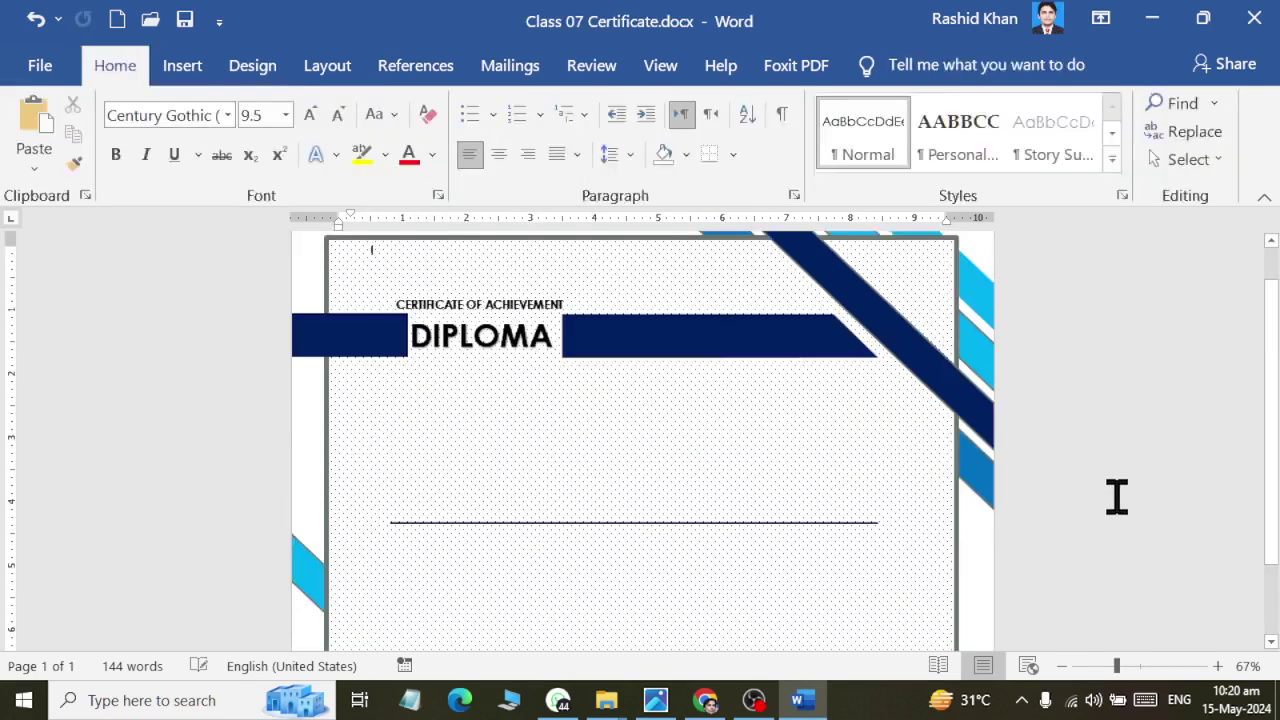
key(alt+Tab)
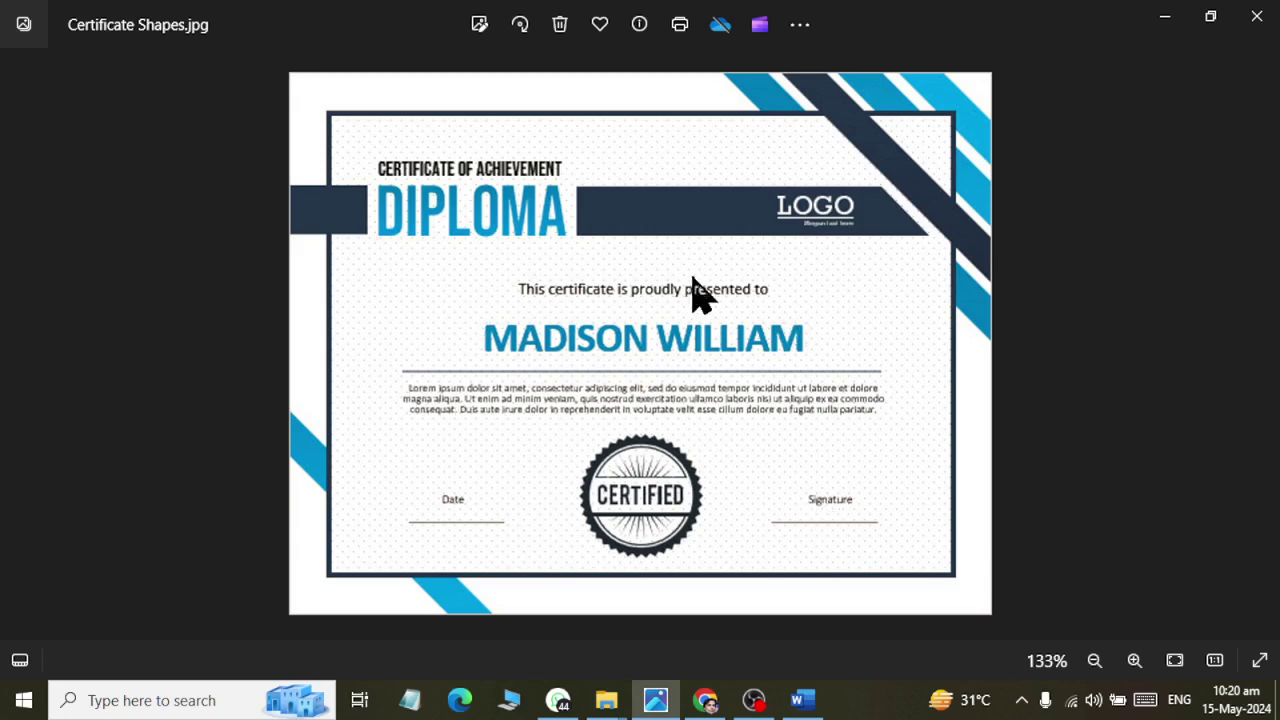
Step: Switch from the Photos reference back to Class 07 Certificate.docx in Word
key(alt+Tab)
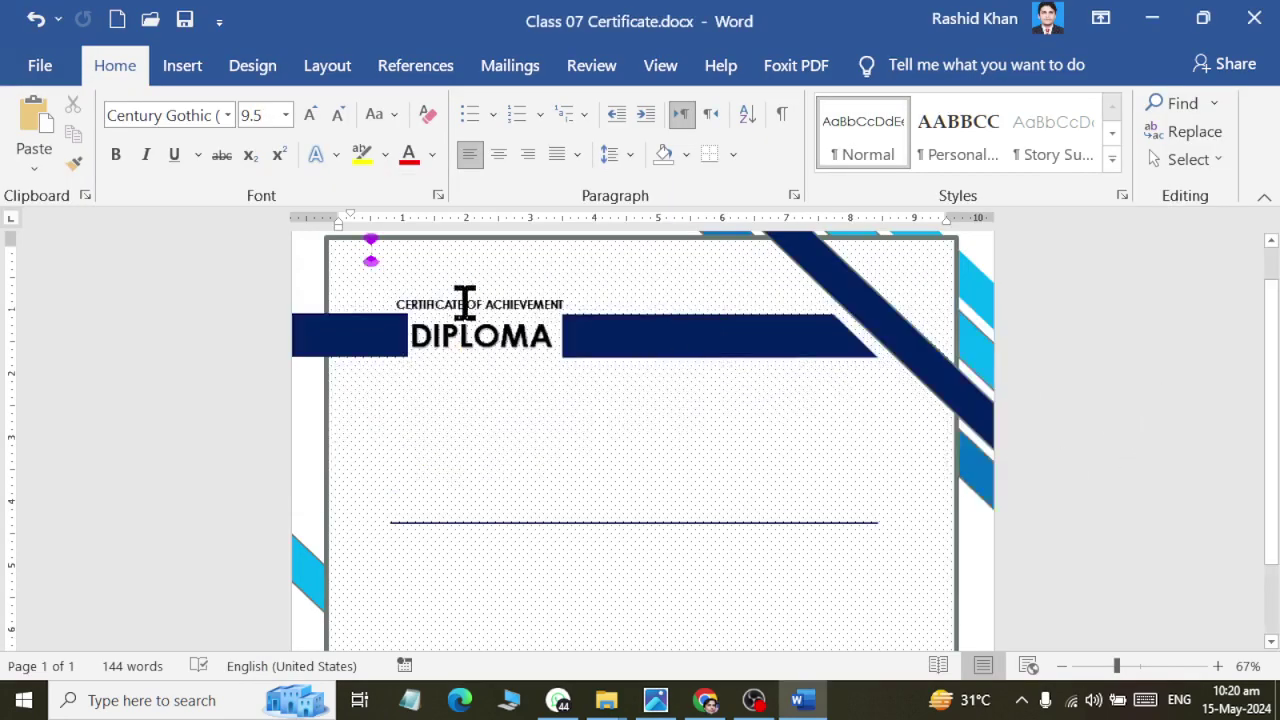
Step: Select the CERTIFICATE OF ACHIEVEMENT heading box above DIPLOMA and place the caret in it
click(182, 65)
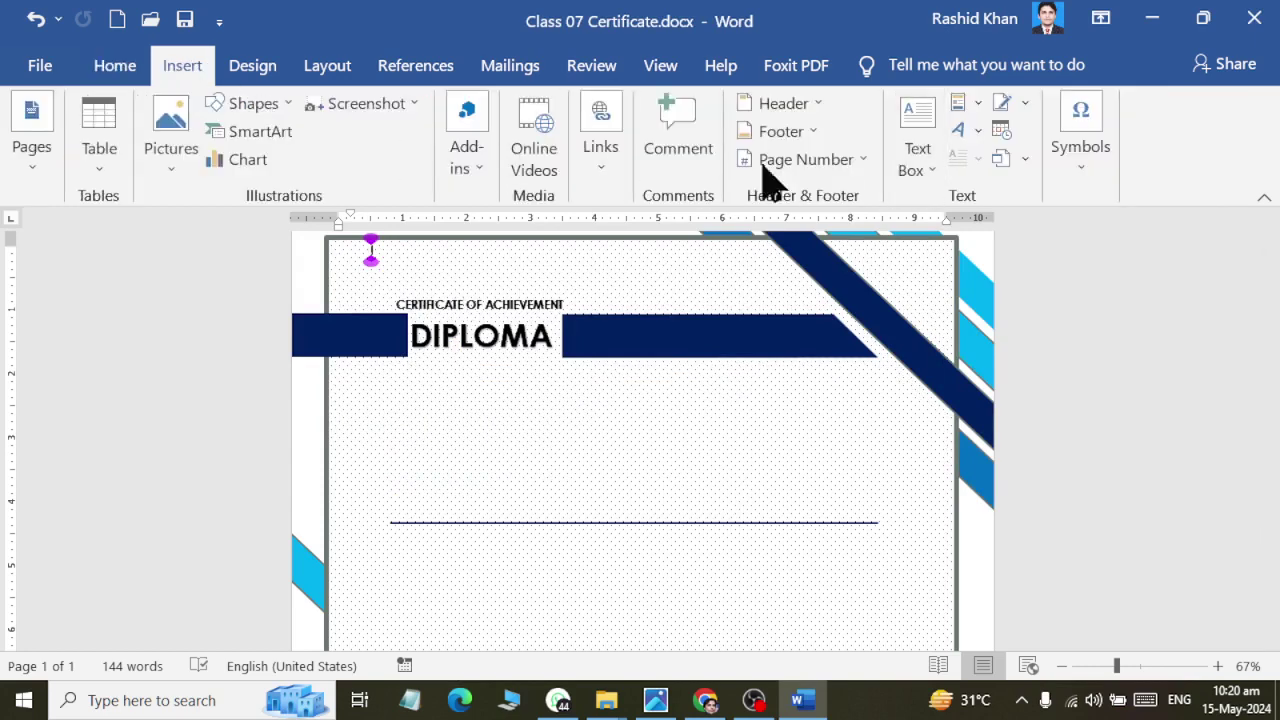
click(482, 308)
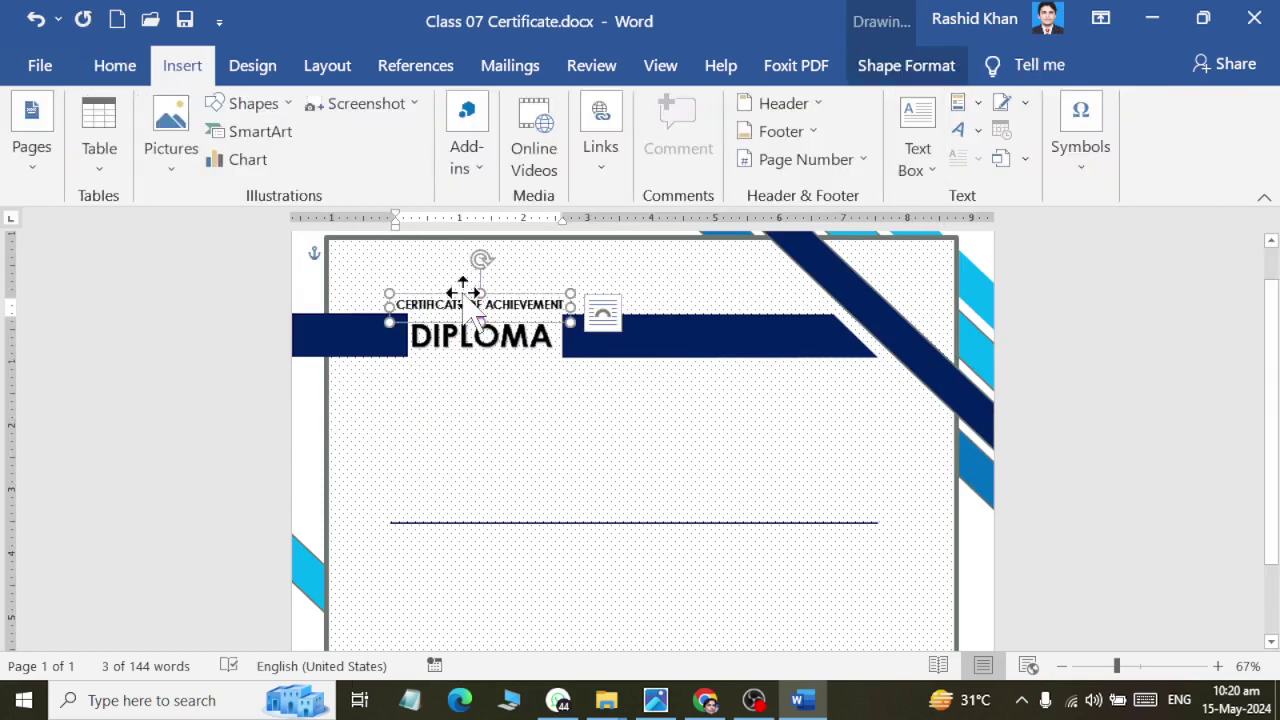
ctrl+scroll(465, 292, up, 5)
ctrl+scroll(470, 298, up, 5)
ctrl+scroll(478, 306, up, 4)
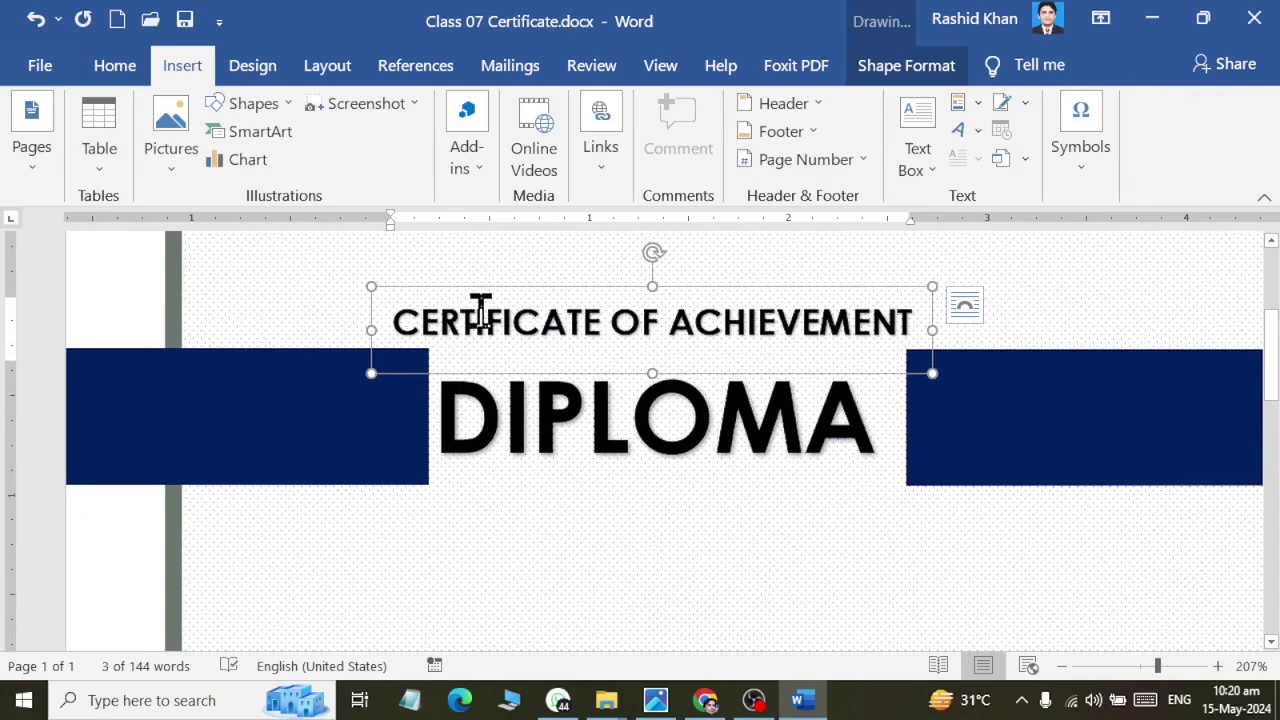
click(541, 335)
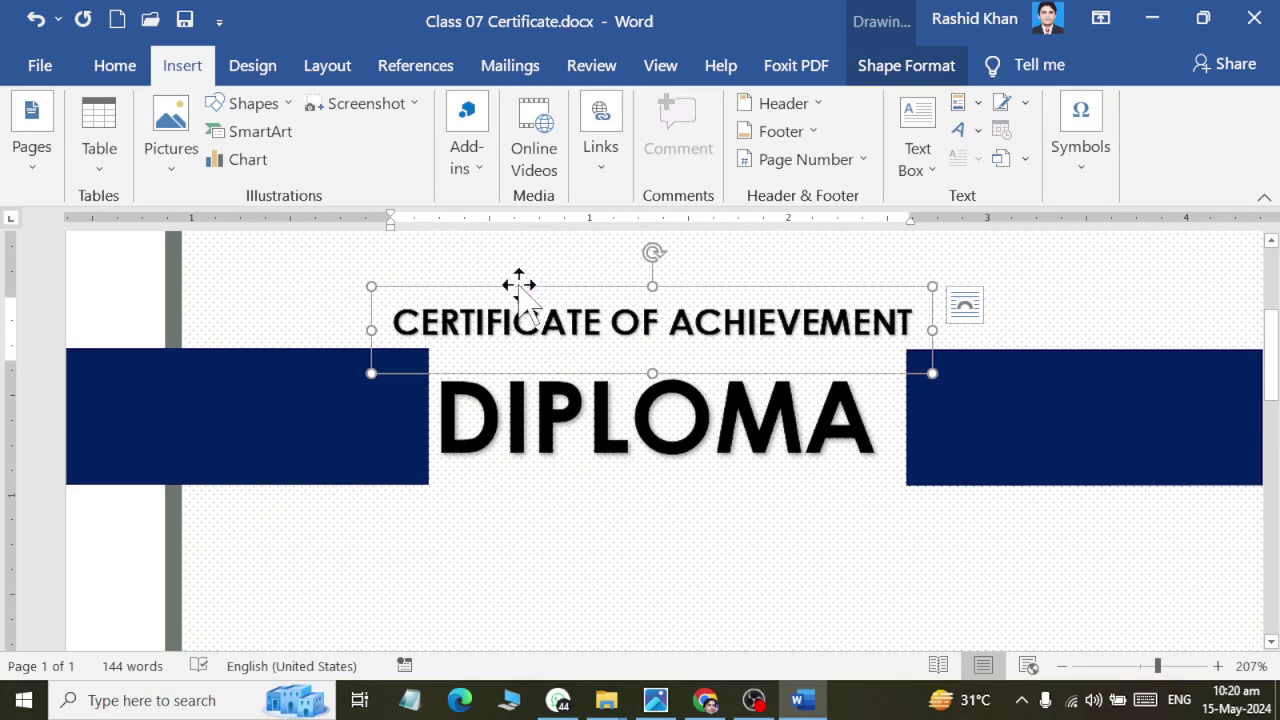
click(519, 285)
ctrl+scroll(523, 309, down, 6)
ctrl+scroll(525, 308, down, 6)
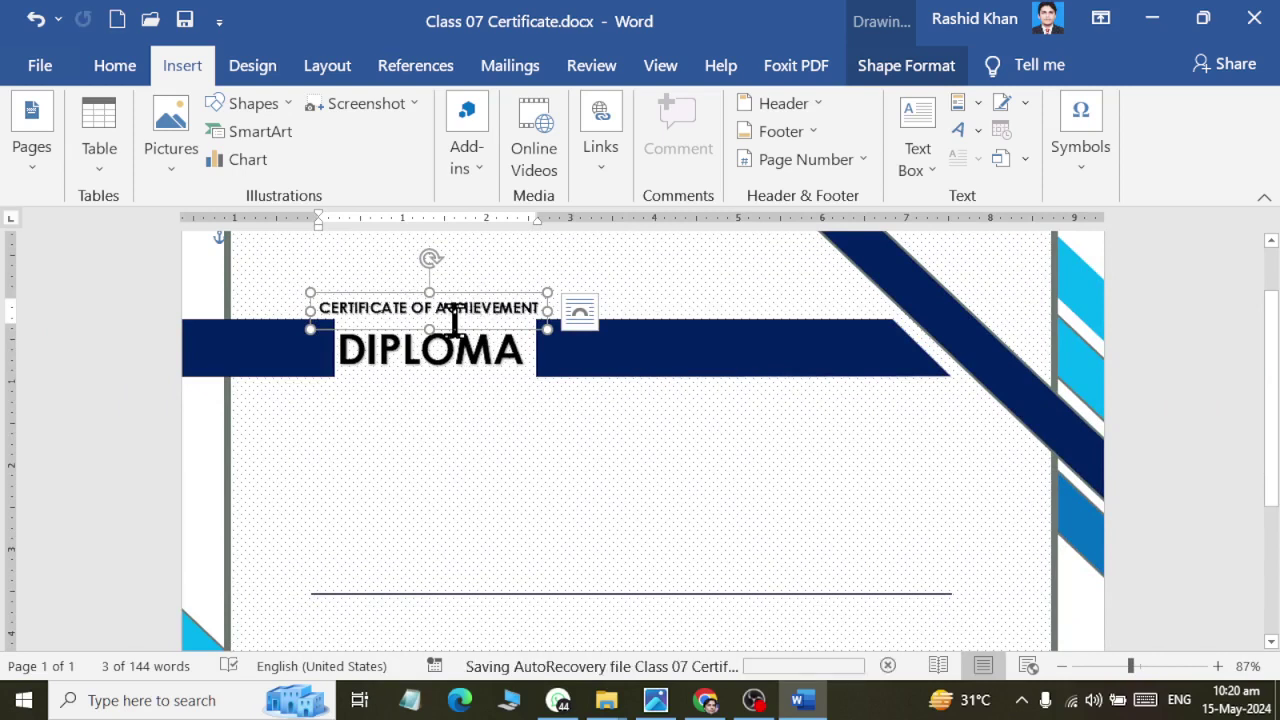
click(457, 308)
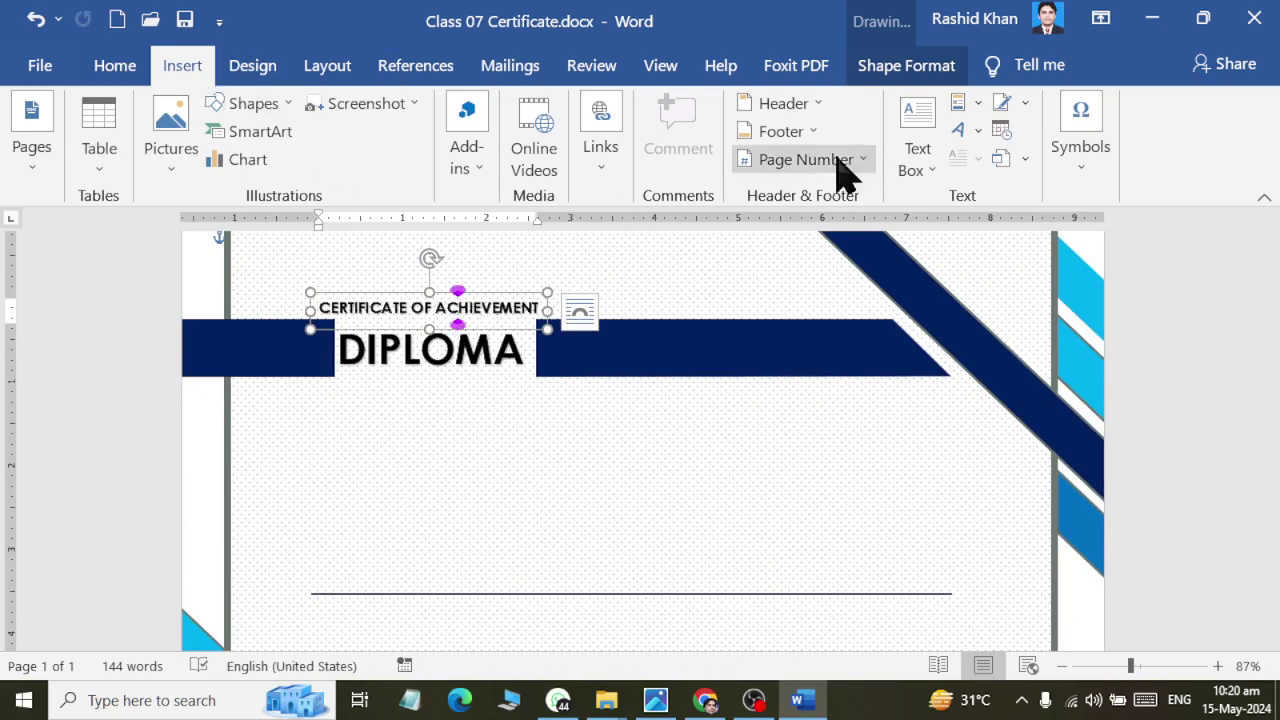
Step: Insert plain black WordArt and move it below the DIPLOMA banner
click(968, 132)
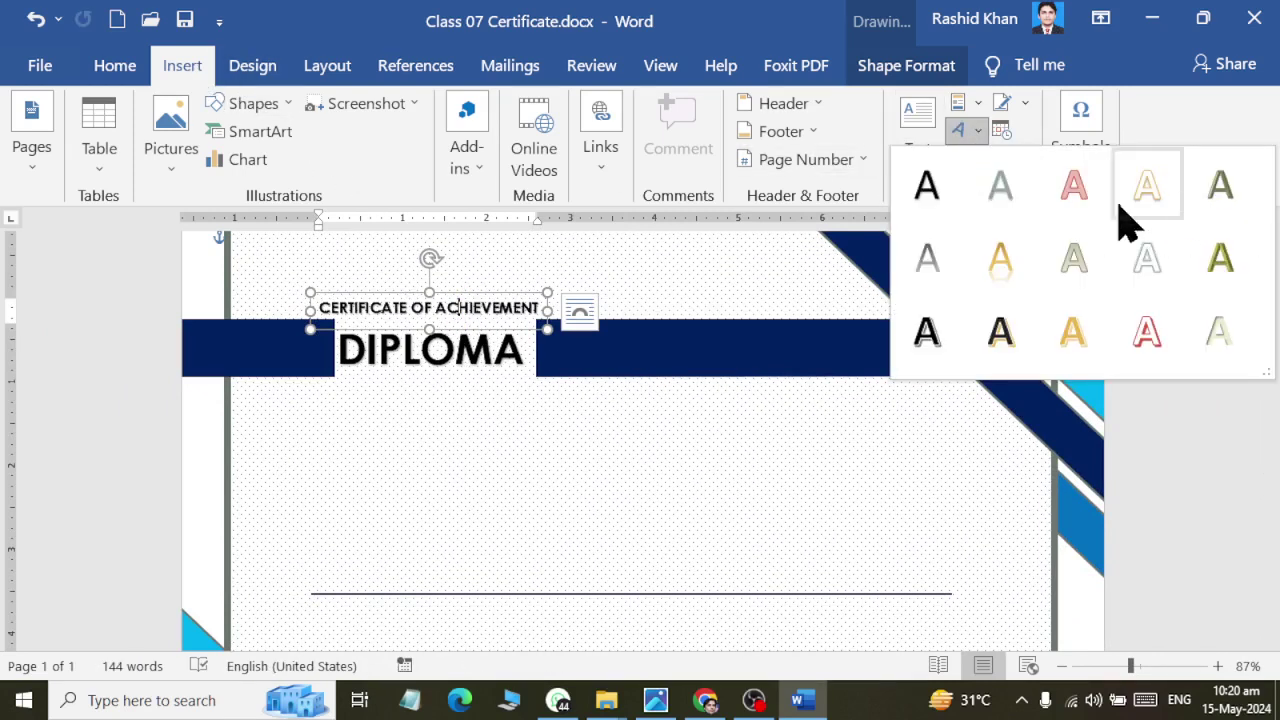
click(948, 233)
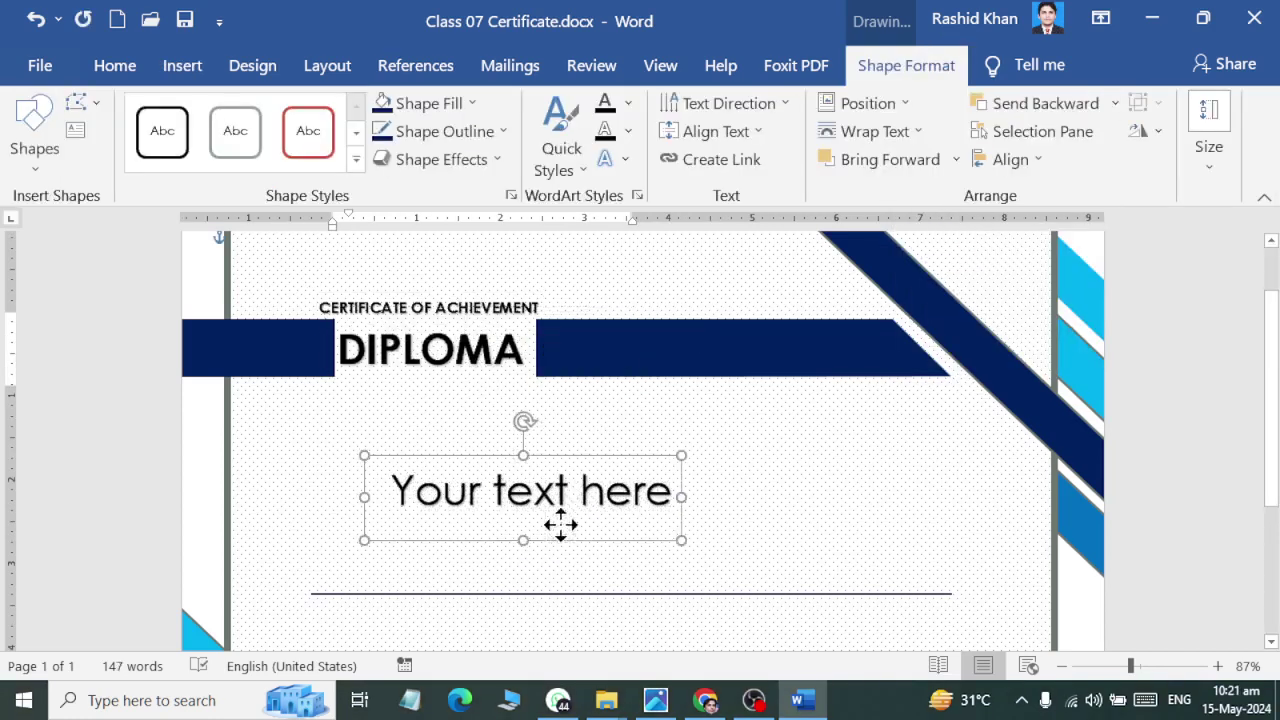
drag(497, 395, 600, 570)
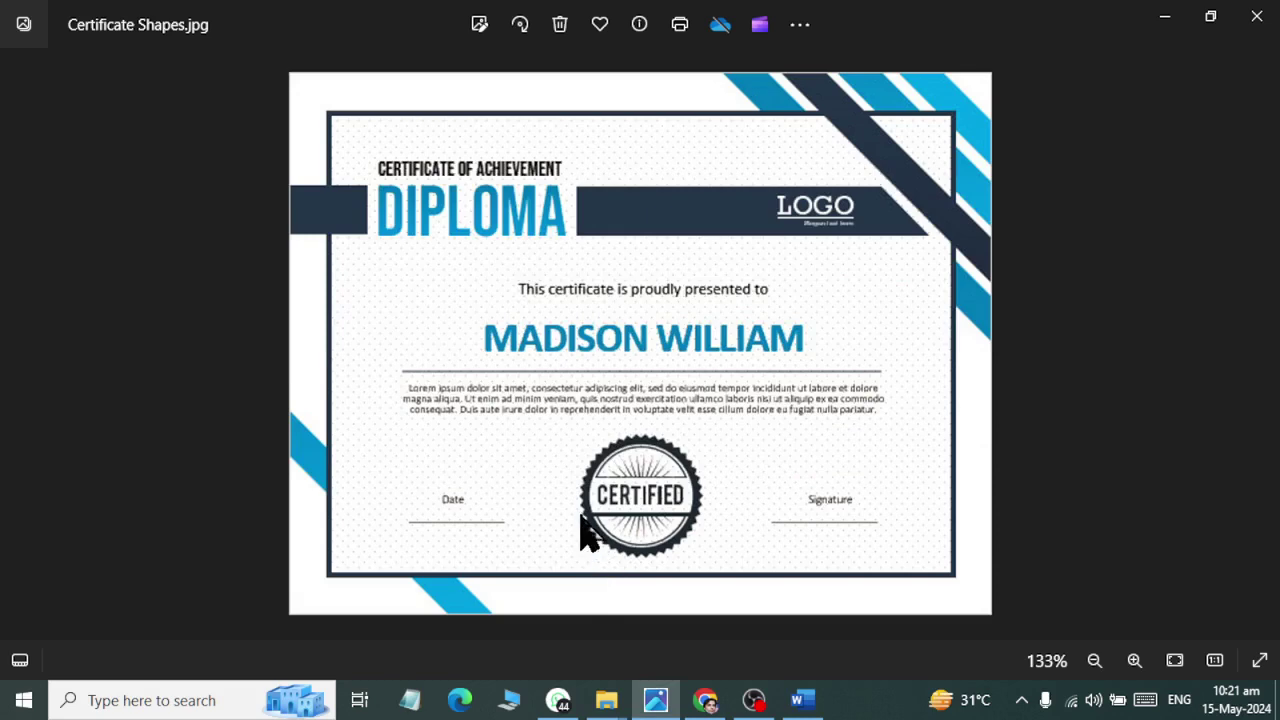
key(alt+Tab)
Step: Replace the placeholder with 'Mr.' and the recipient's full name in capitals
click(575, 525)
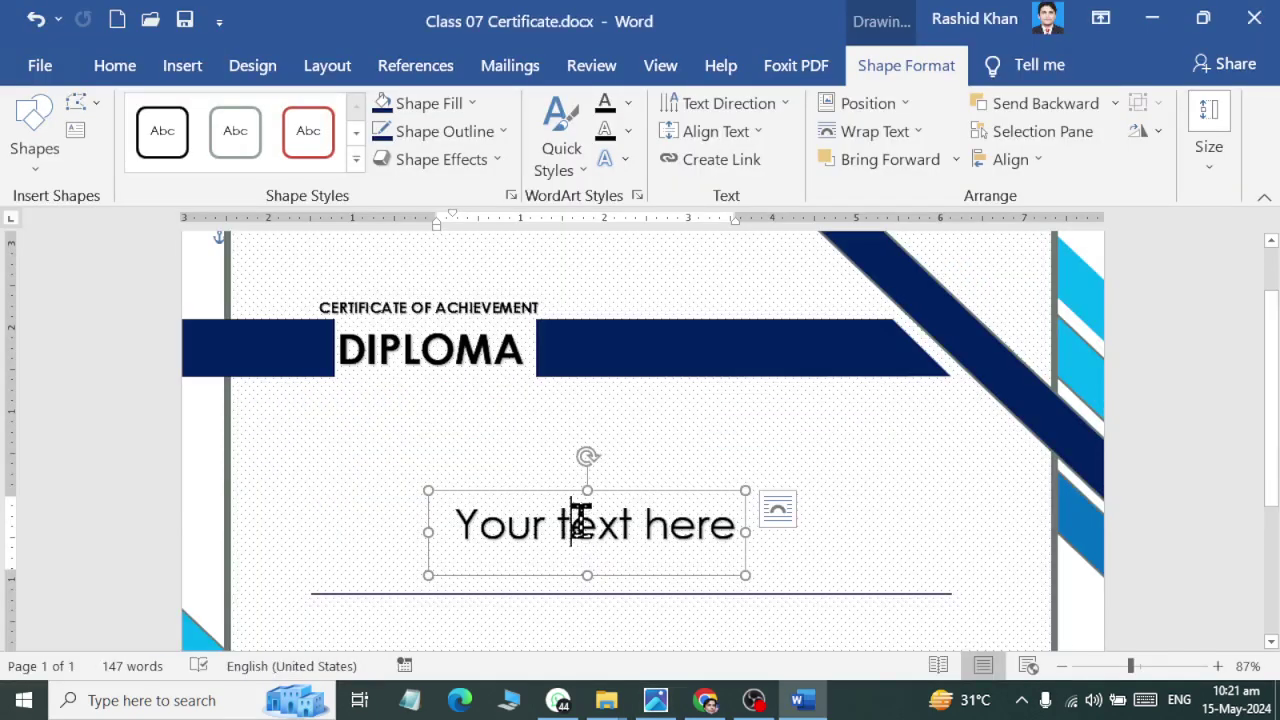
key(ctrl+a)
text(rashid)
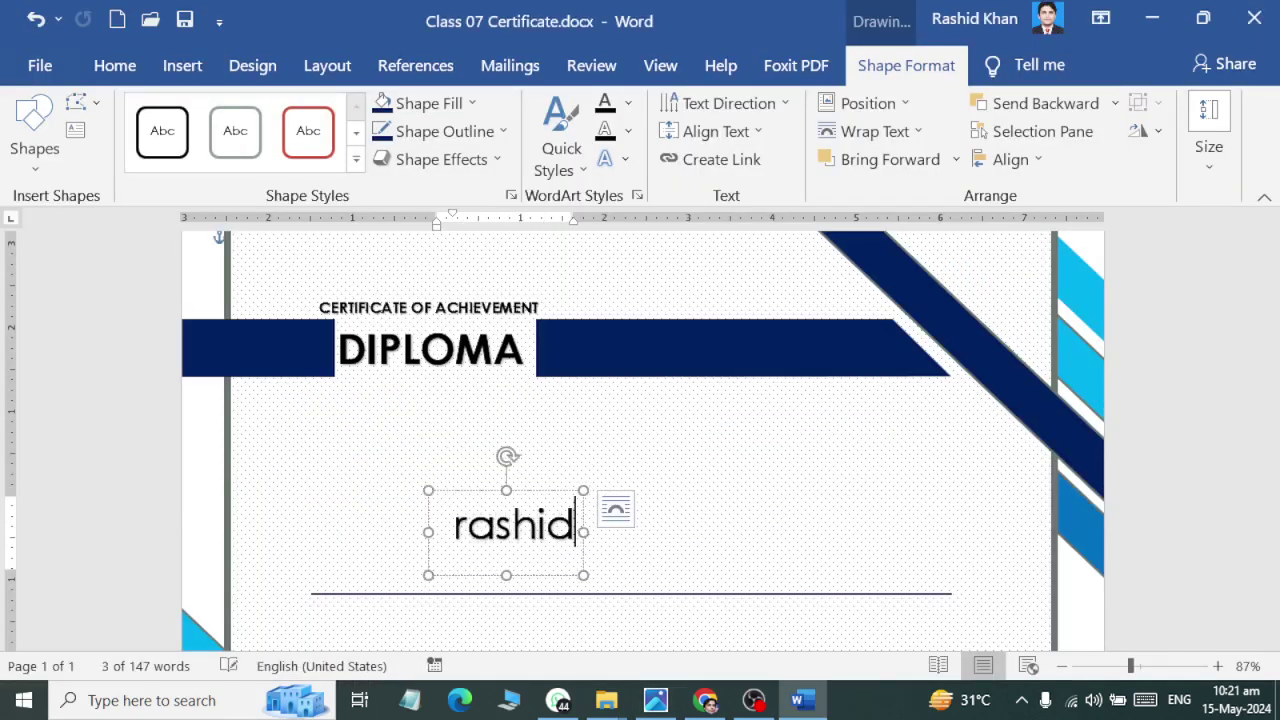
key(BackSpace)
key(BackSpace)
key(BackSpace)
key(BackSpace)
key(BackSpace)
key(BackSpace)
text(RASHID)
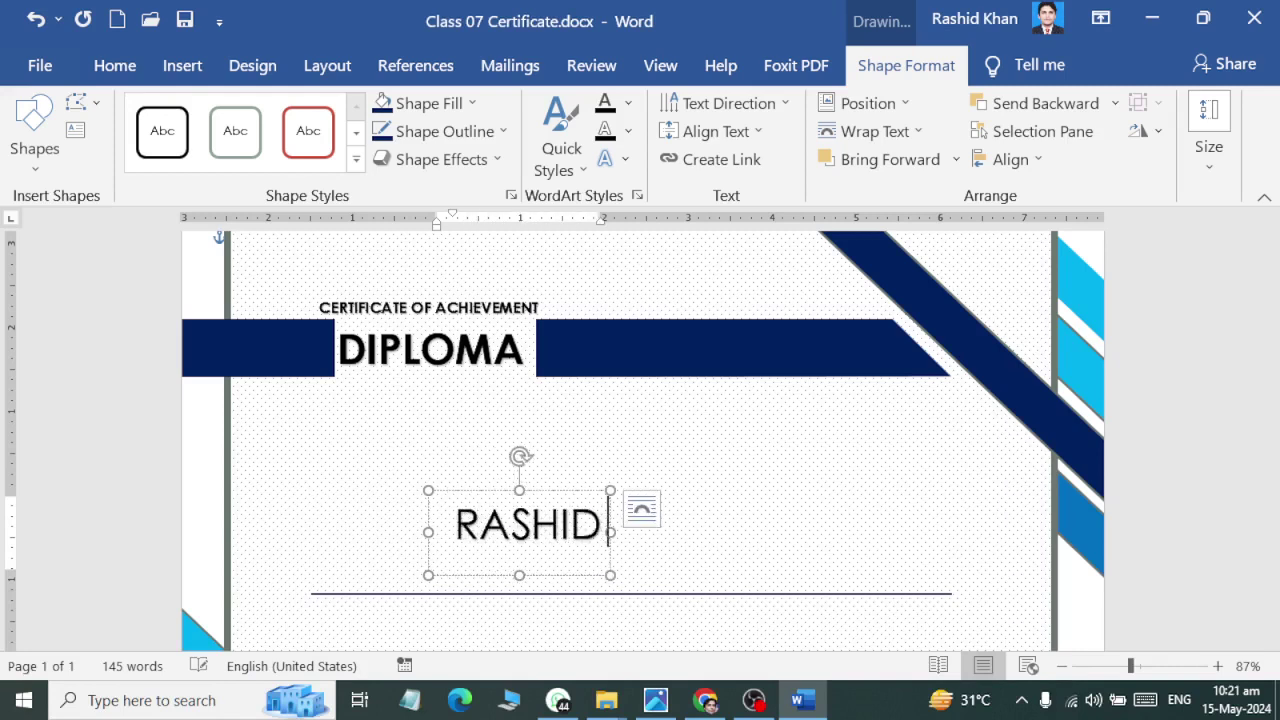
text( ALI)
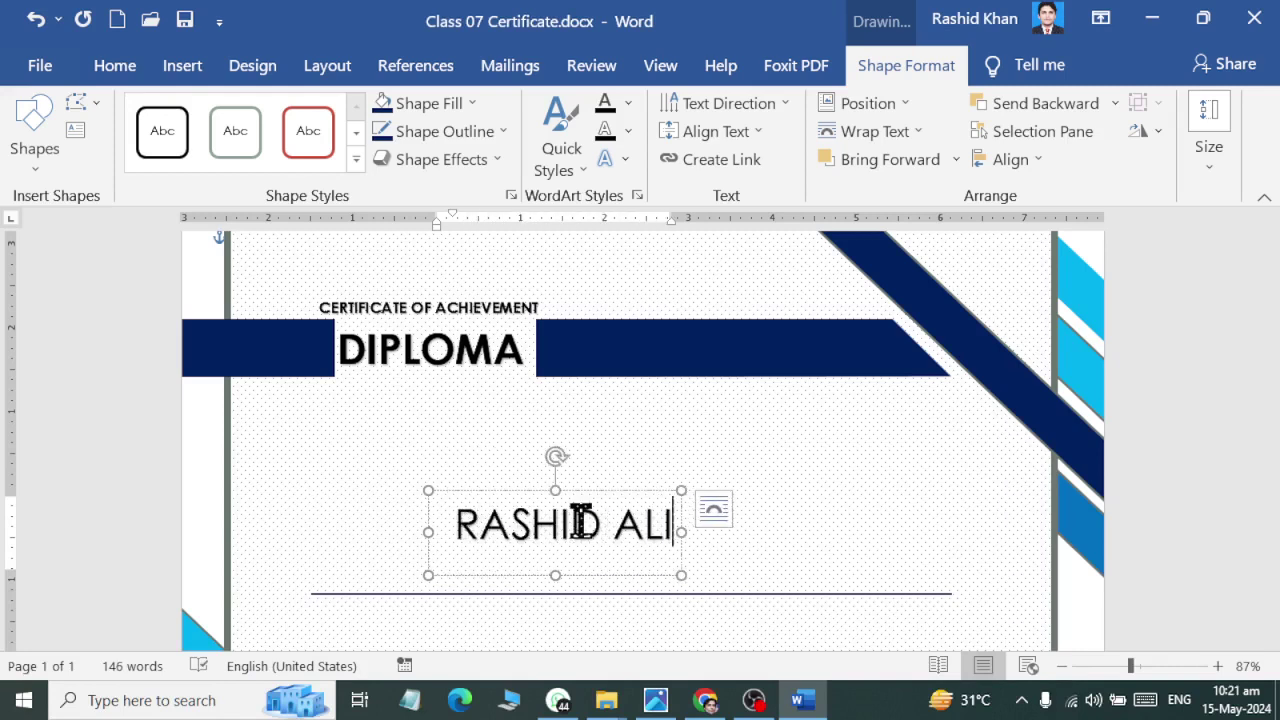
text(mr)
key(BackSpace)
key(BackSpace)
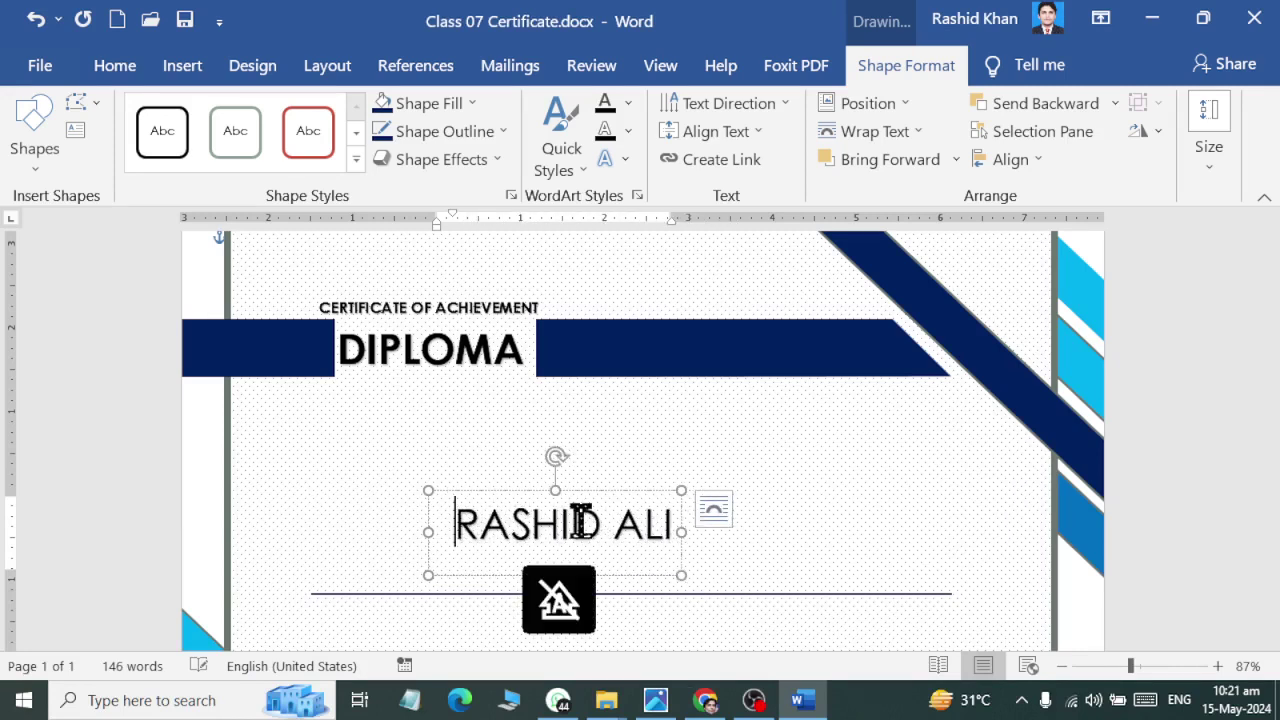
text(Mr.)
key(ctrl+a)
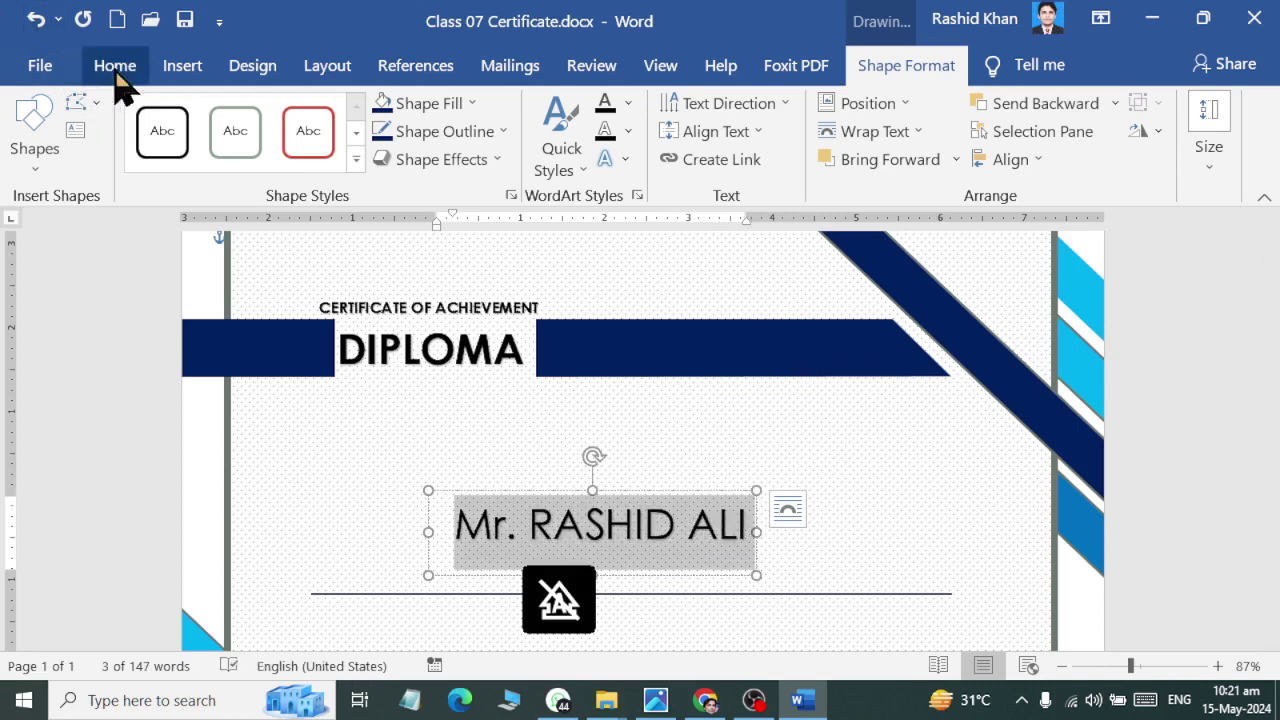
Step: Set the recipient's name in Copperplate Gothic Bold at 48 pt
click(115, 65)
click(227, 115)
scroll(243, 330, down, 5)
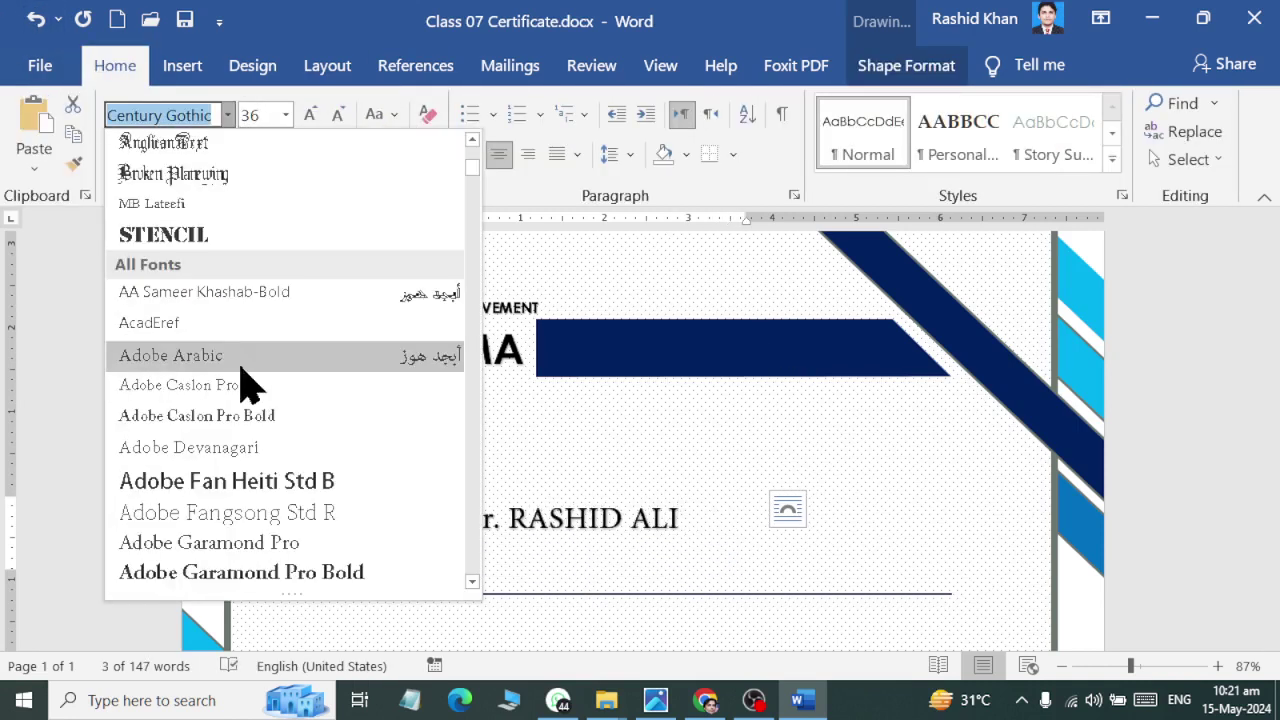
scroll(273, 255, down, 4)
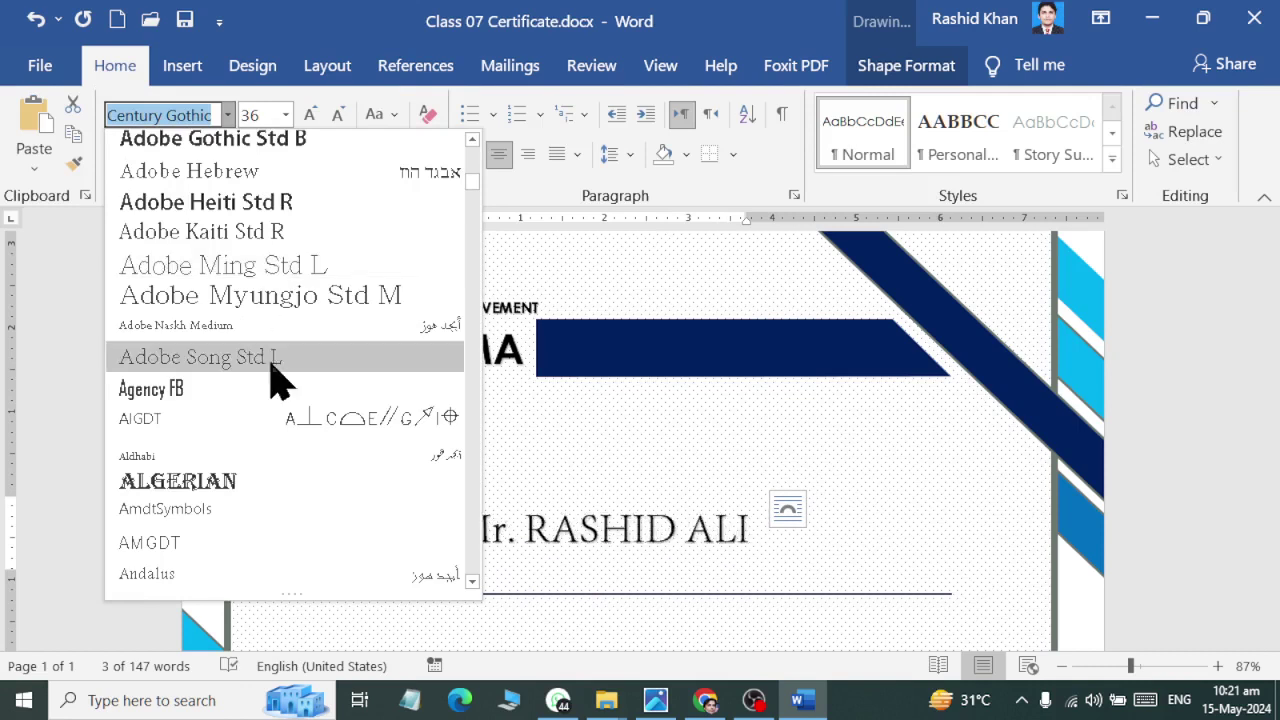
scroll(272, 440, down, 3)
scroll(270, 470, down, 2)
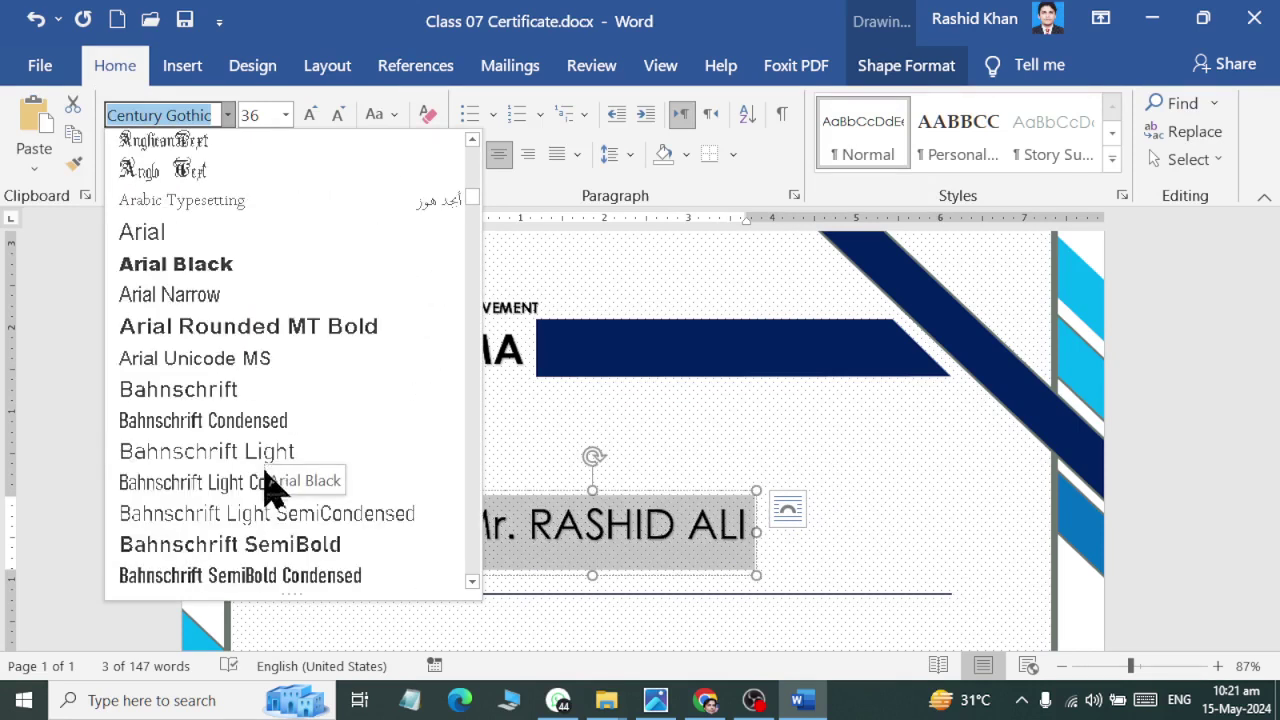
scroll(271, 495, down, 2)
scroll(275, 450, down, 1)
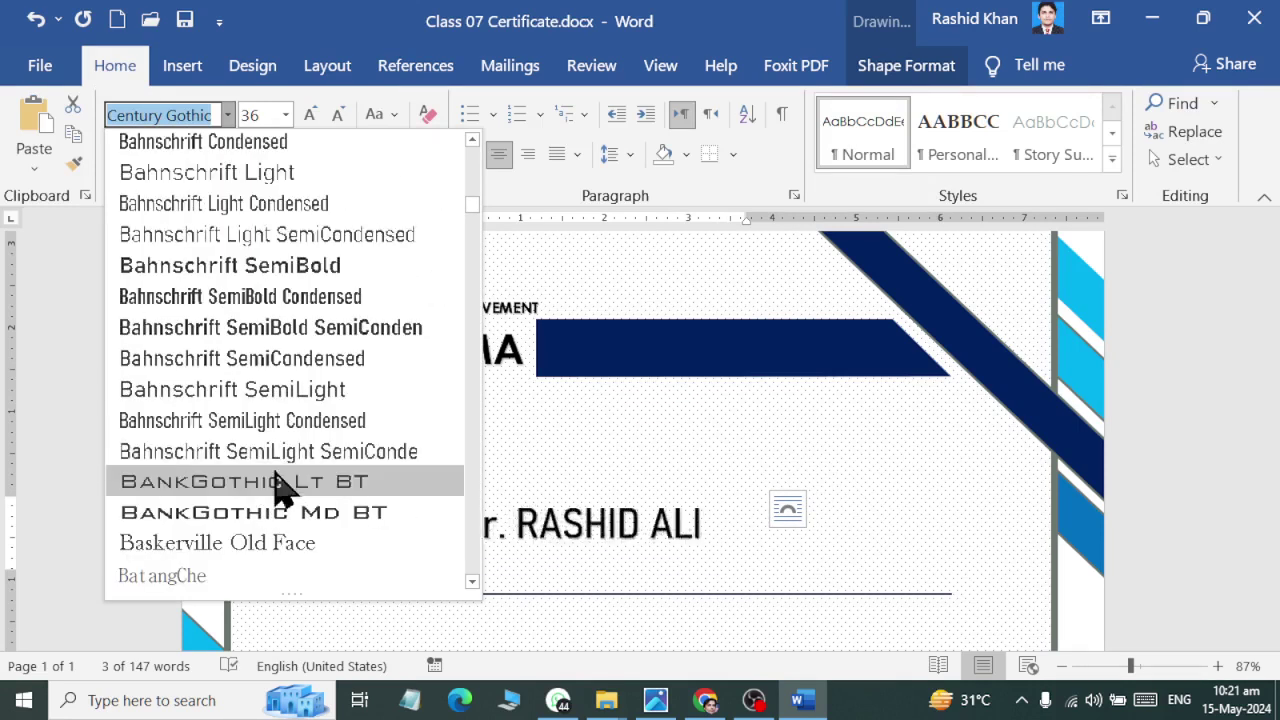
scroll(274, 500, down, 6)
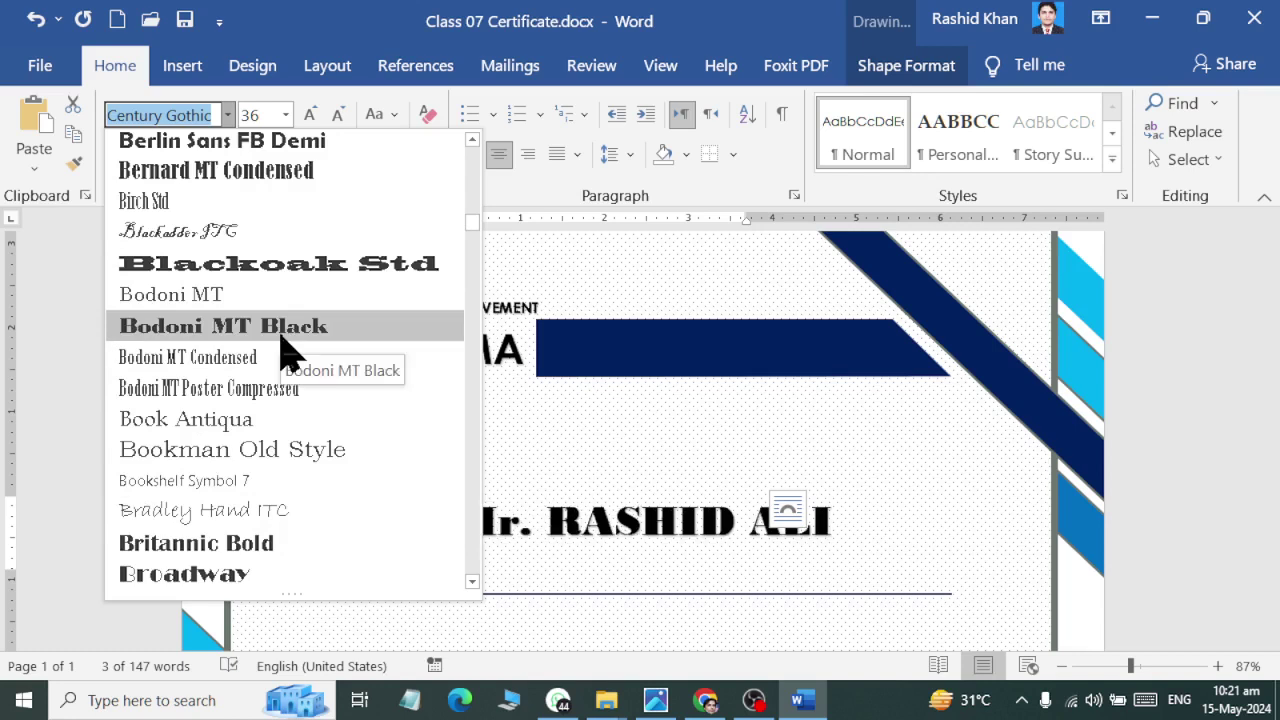
scroll(287, 420, down, 3)
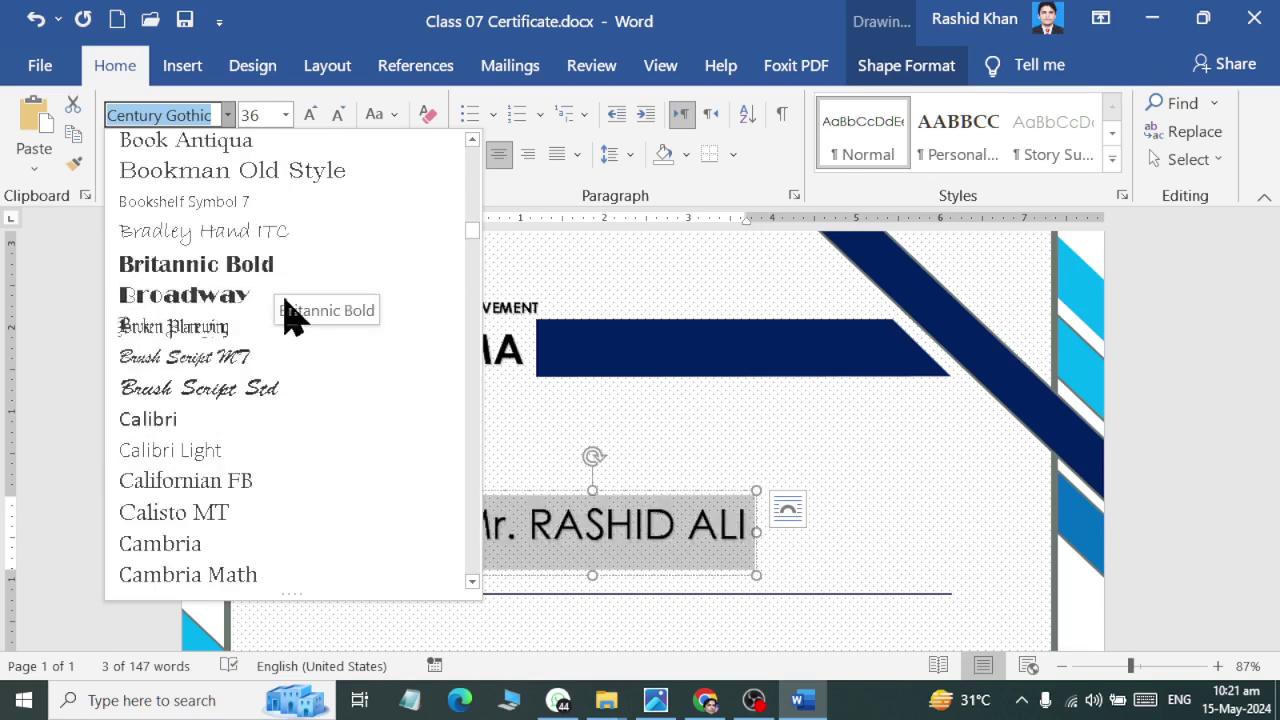
scroll(252, 300, down, 5)
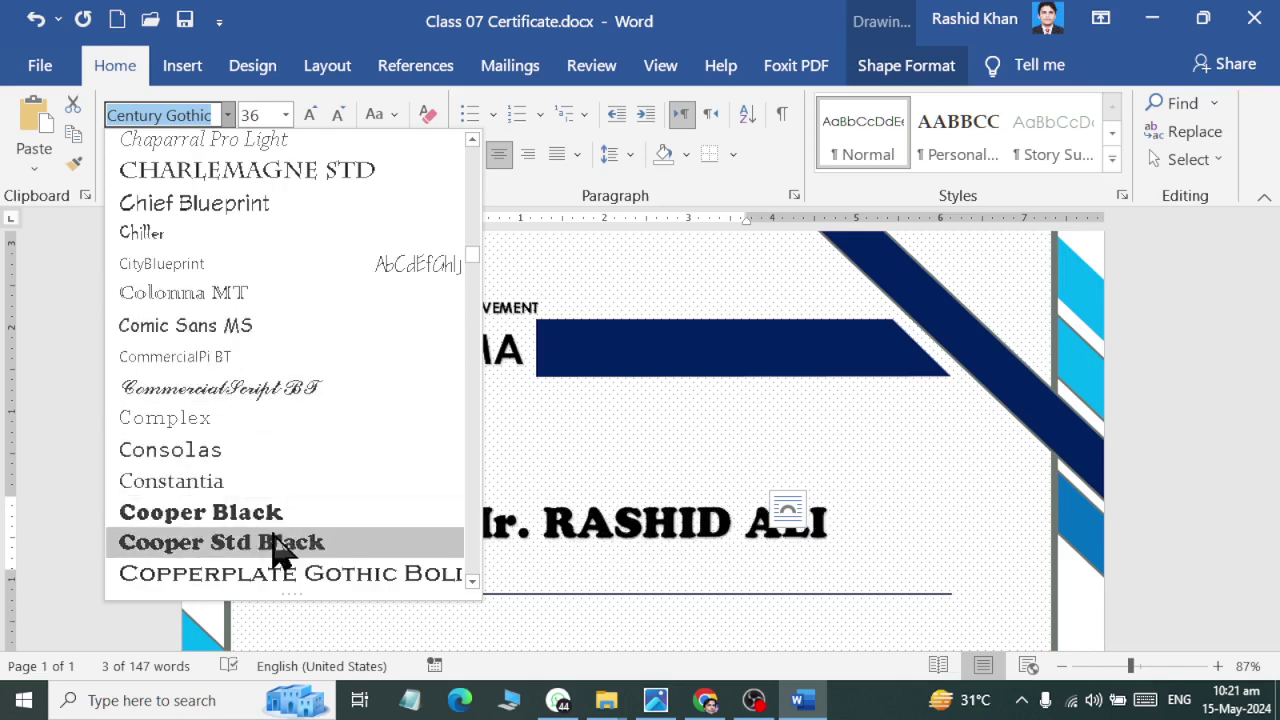
scroll(281, 540, down, 3)
click(271, 303)
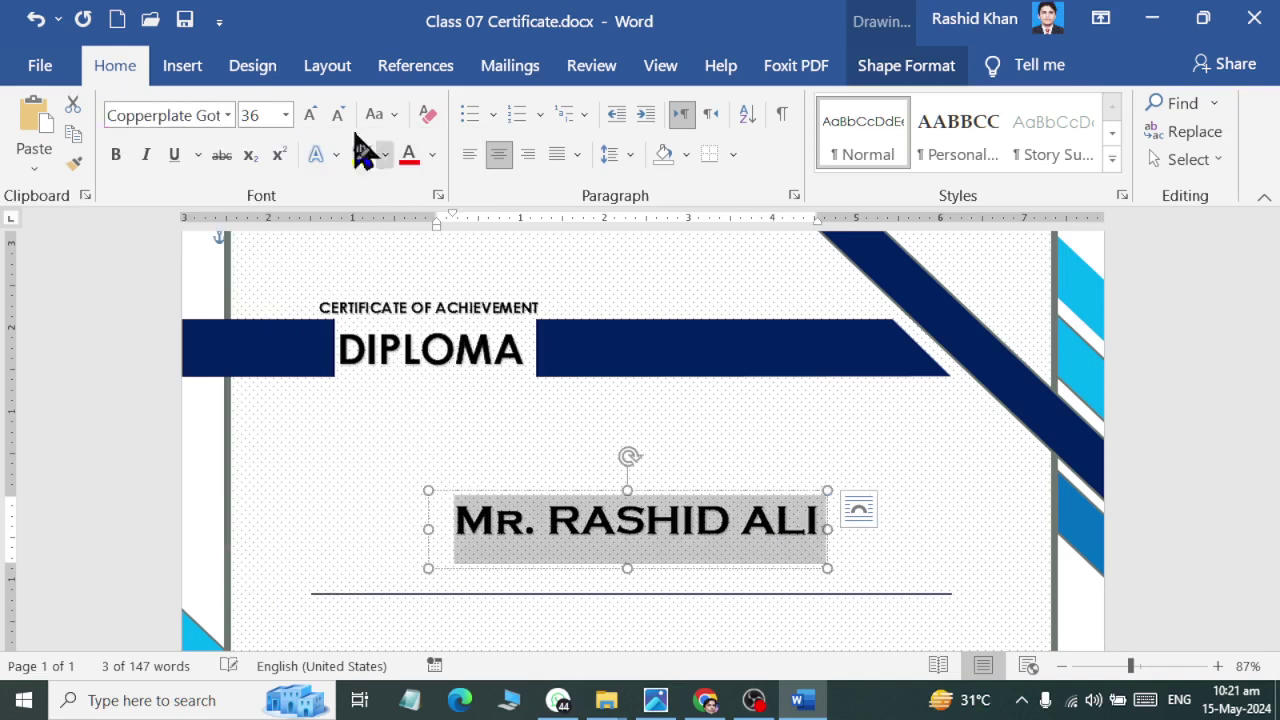
click(310, 114)
click(310, 114)
click(310, 114)
click(310, 114)
click(310, 114)
click(310, 114)
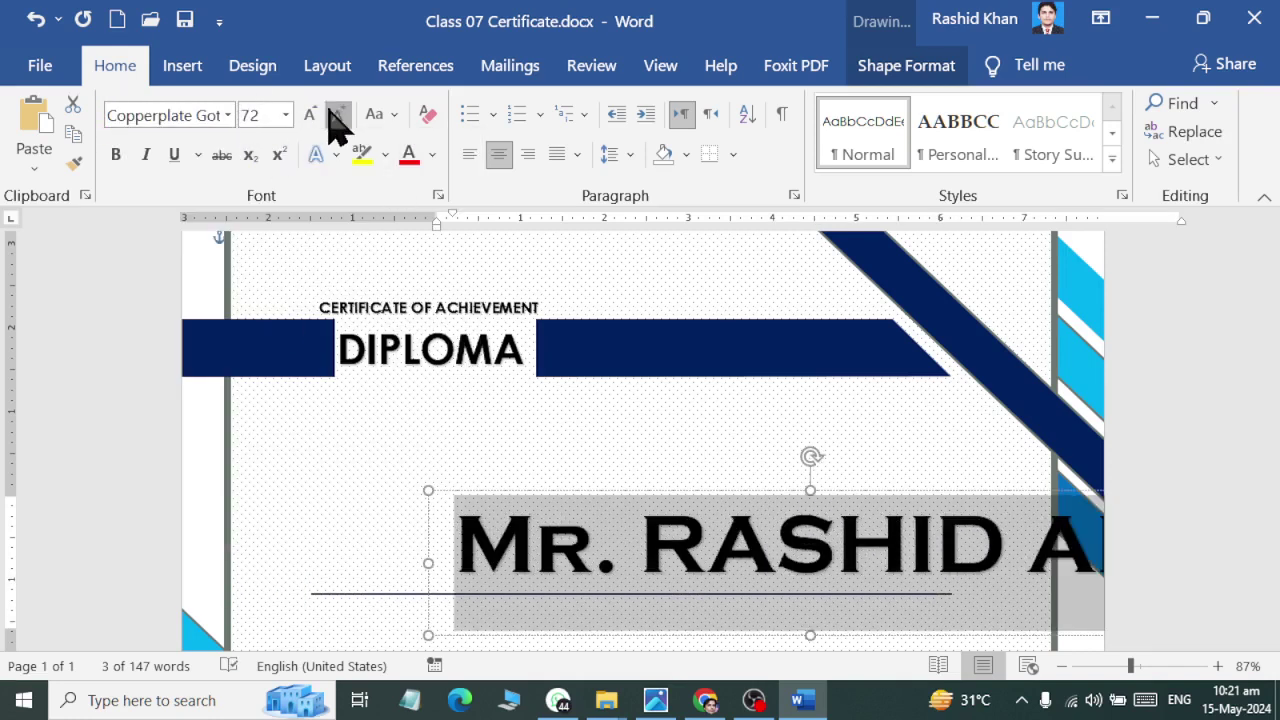
click(331, 112)
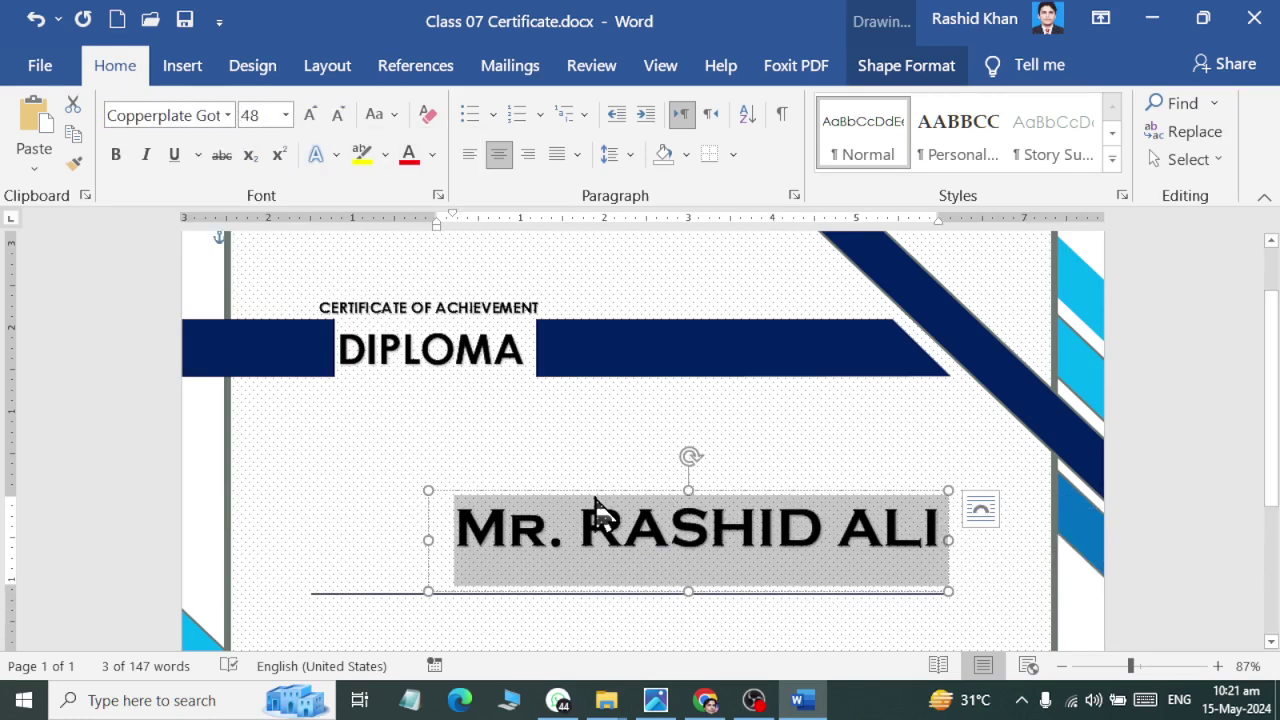
Step: Centre the name over the divider line and colour it blue
mouse_move(595, 493)
mouse_down()
mouse_move(521, 493)
mouse_move(521, 515)
mouse_up()
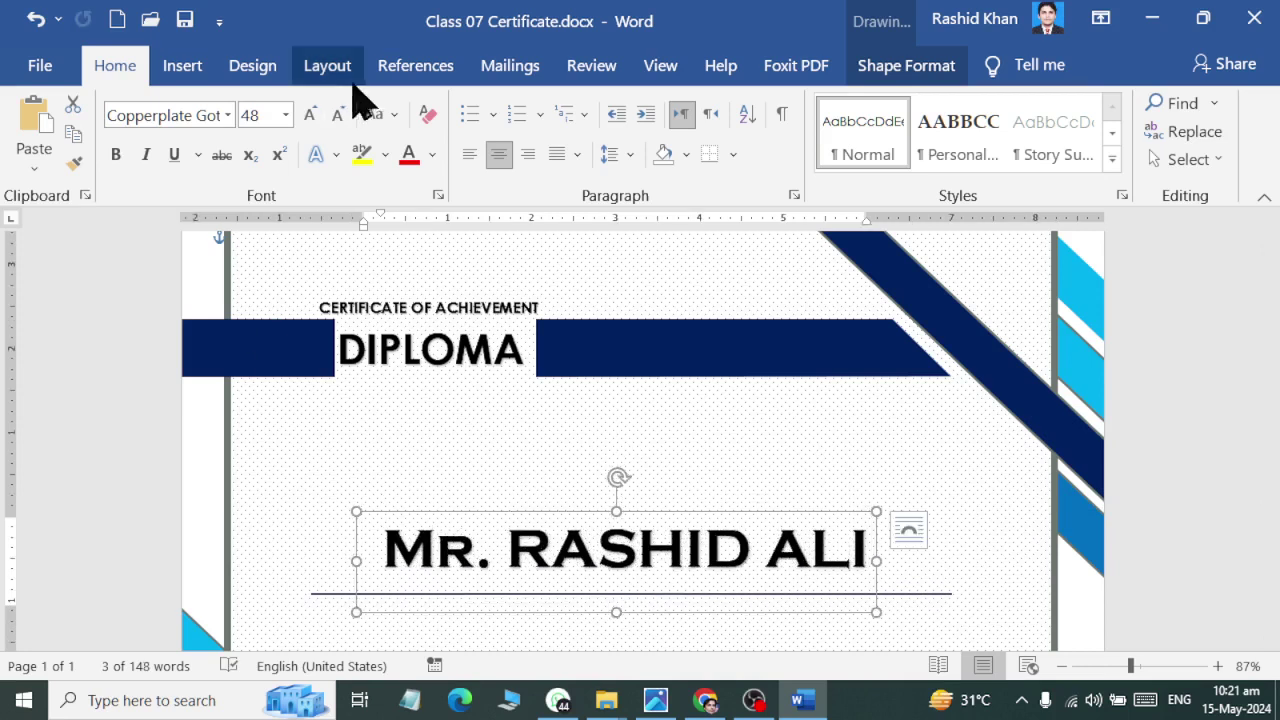
click(433, 155)
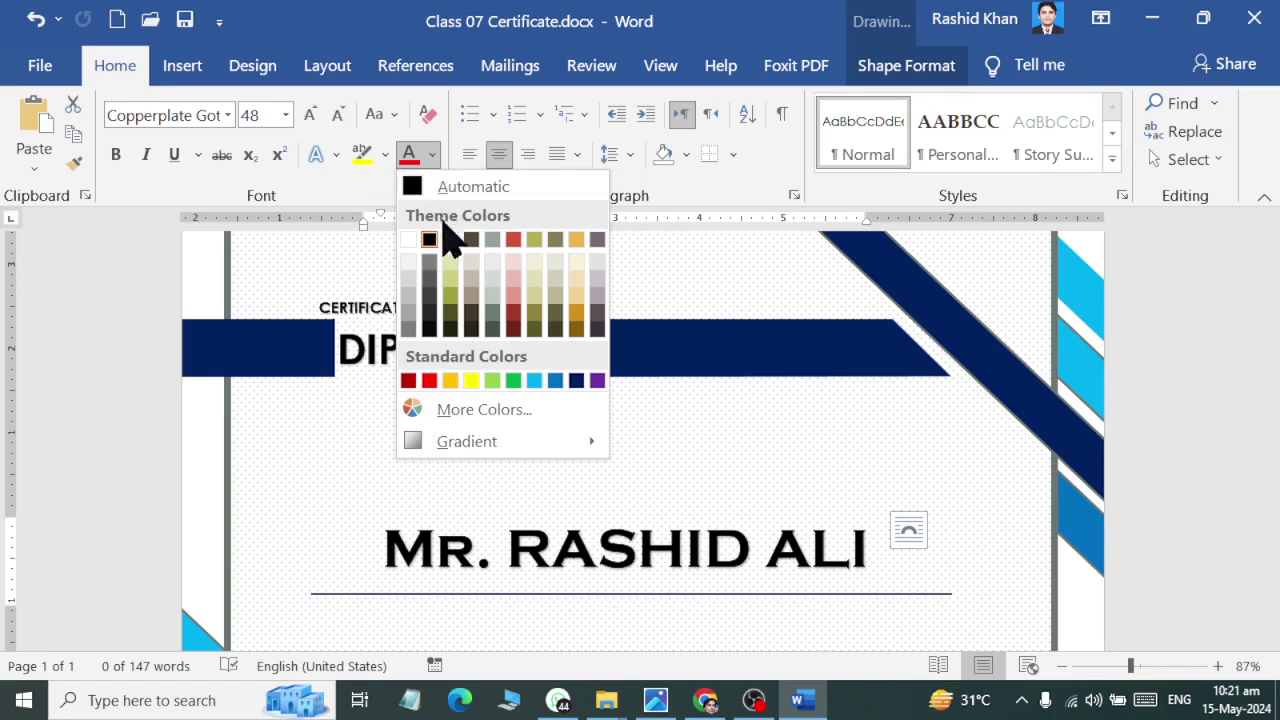
click(555, 381)
click(1220, 471)
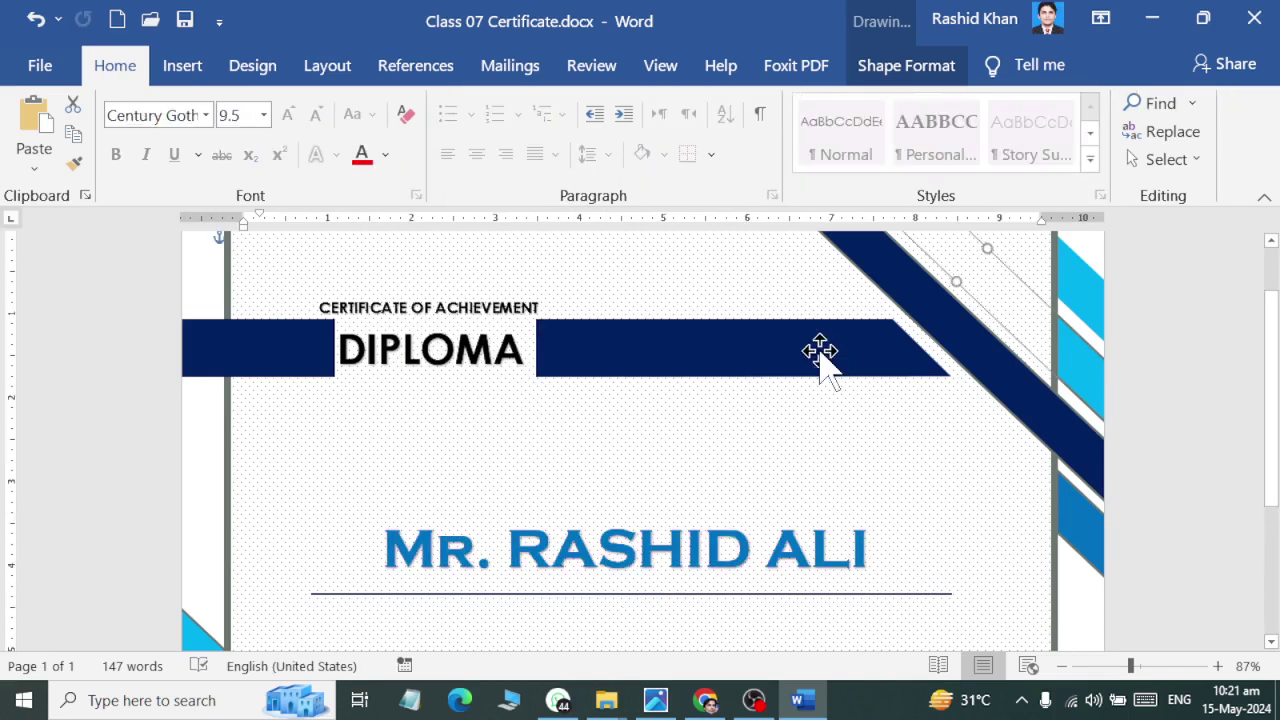
Step: Draw a rectangle below the name line and fill it with =rand() sample text
scroll(865, 350, down, 3)
scroll(865, 355, down, 1)
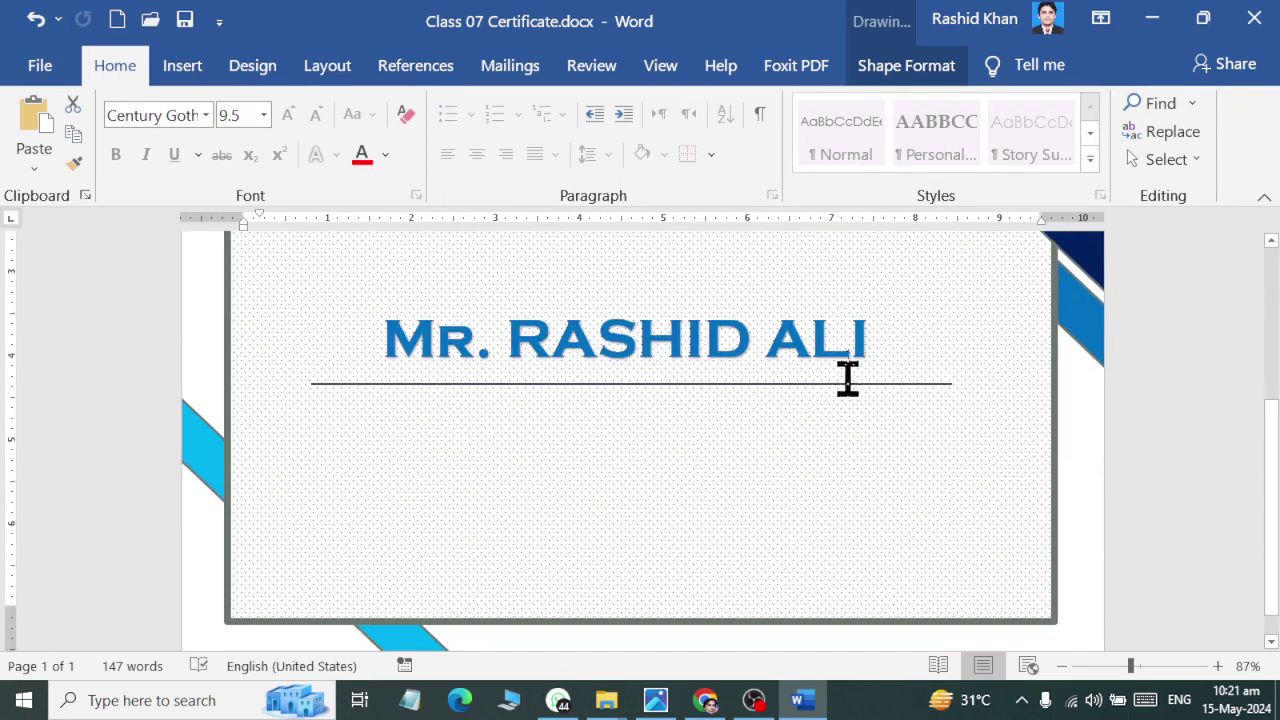
click(178, 78)
click(248, 106)
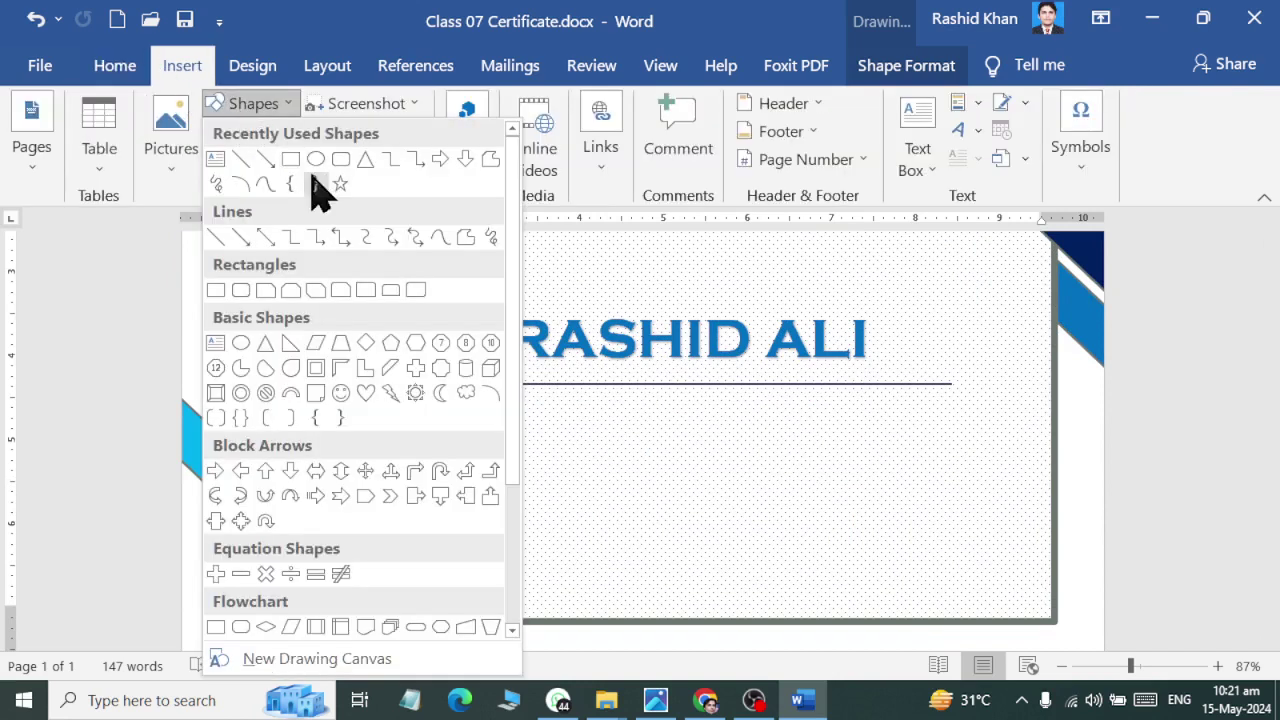
click(290, 160)
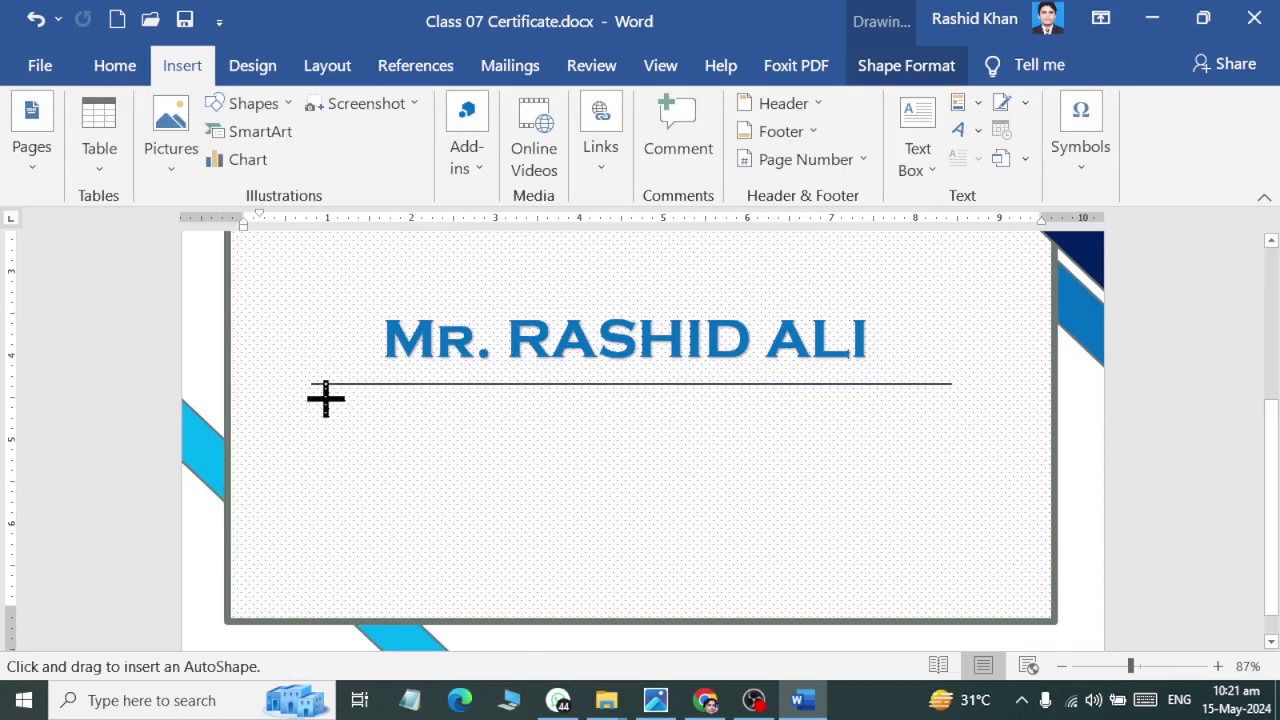
drag(325, 400, 951, 506)
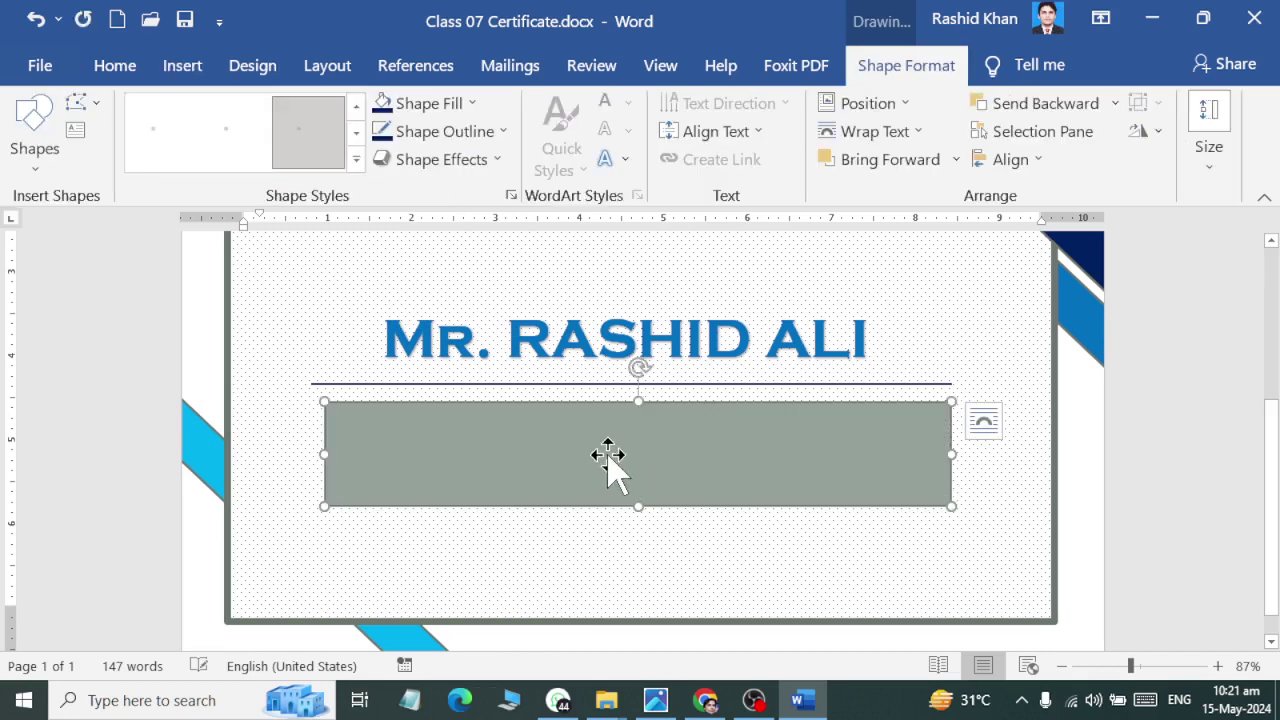
right_click(604, 452)
click(672, 298)
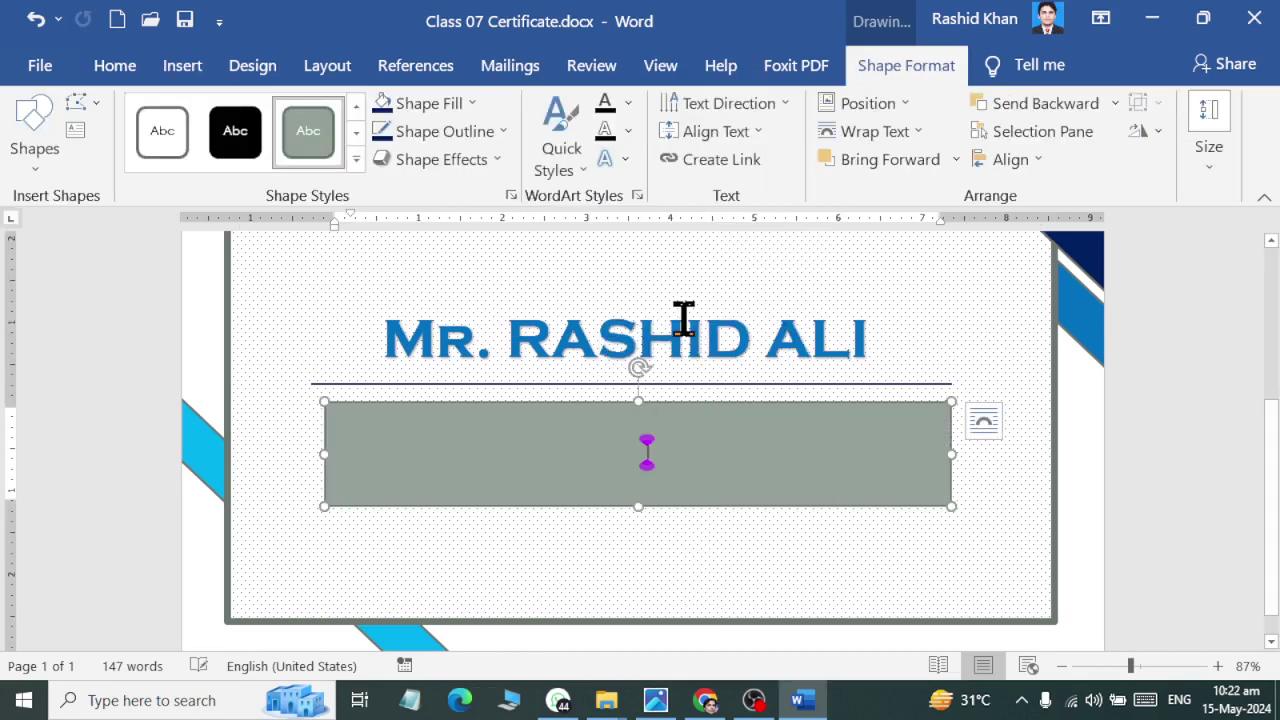
text(=rand)
text())
key(Return)
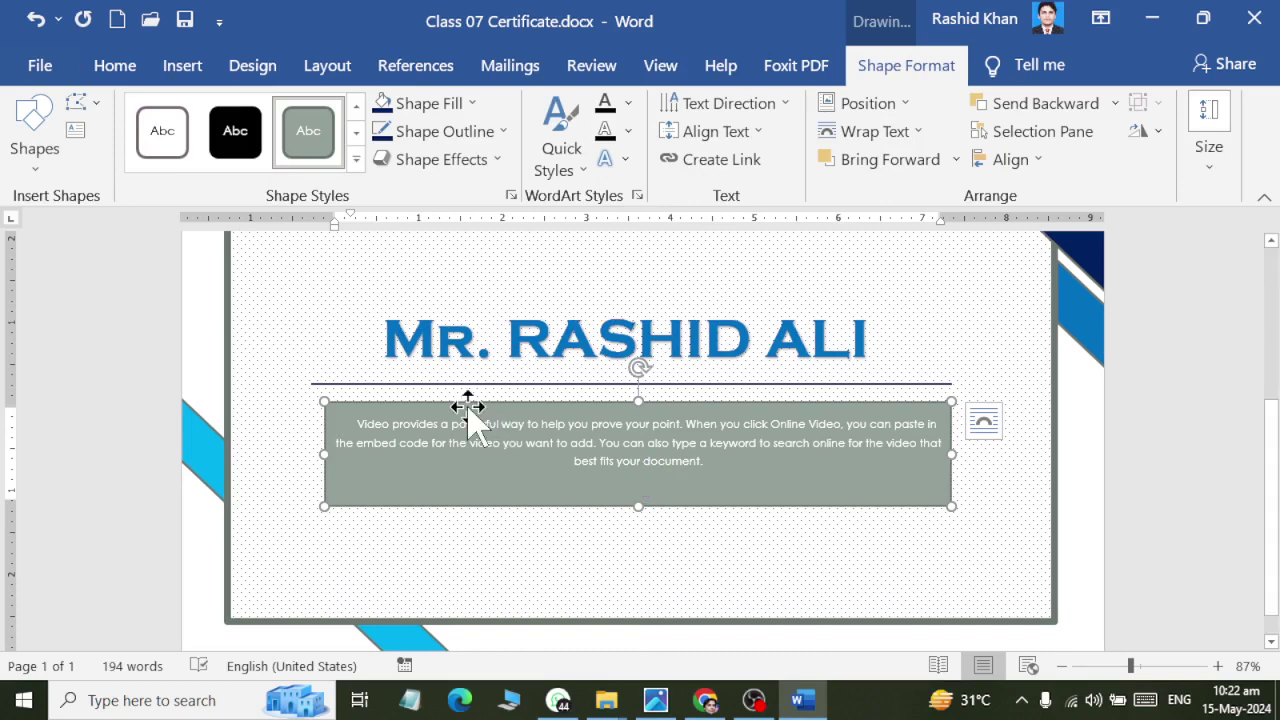
Step: Remove the rectangle's fill and border, then apply a plain outlined preset style
key(alt+Tab)
key(alt+Tab)
click(472, 104)
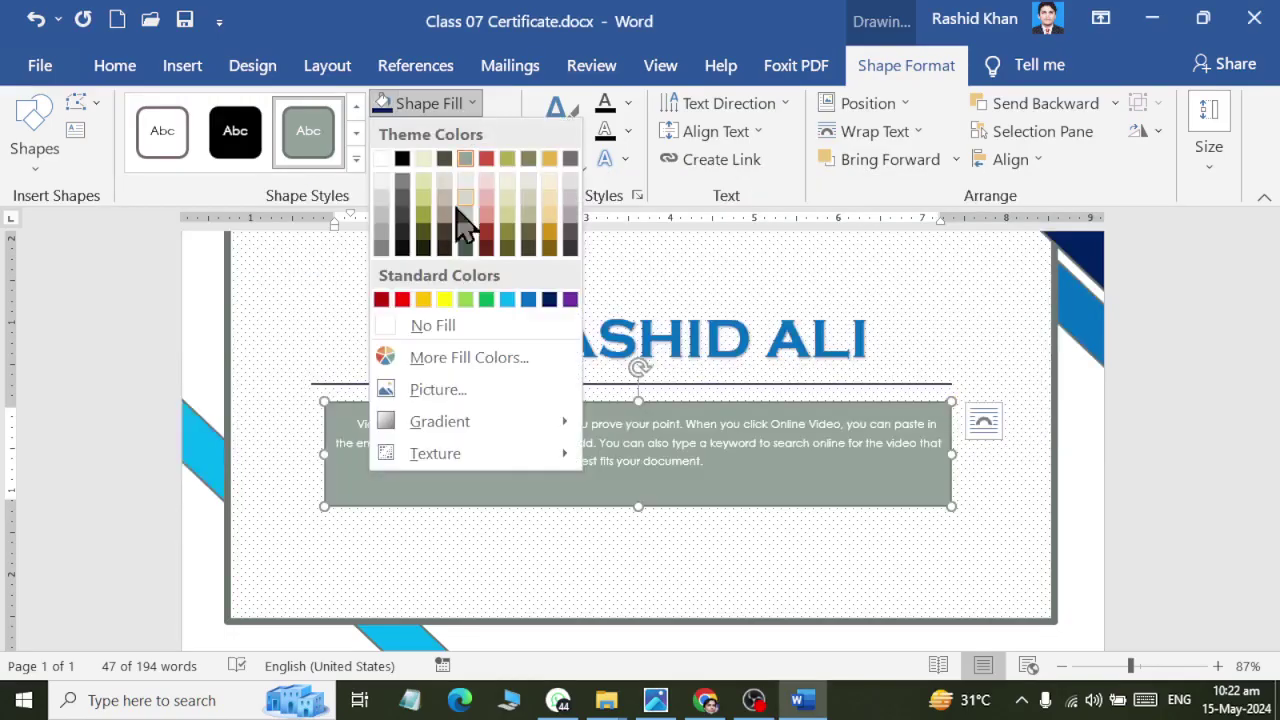
click(462, 326)
click(448, 131)
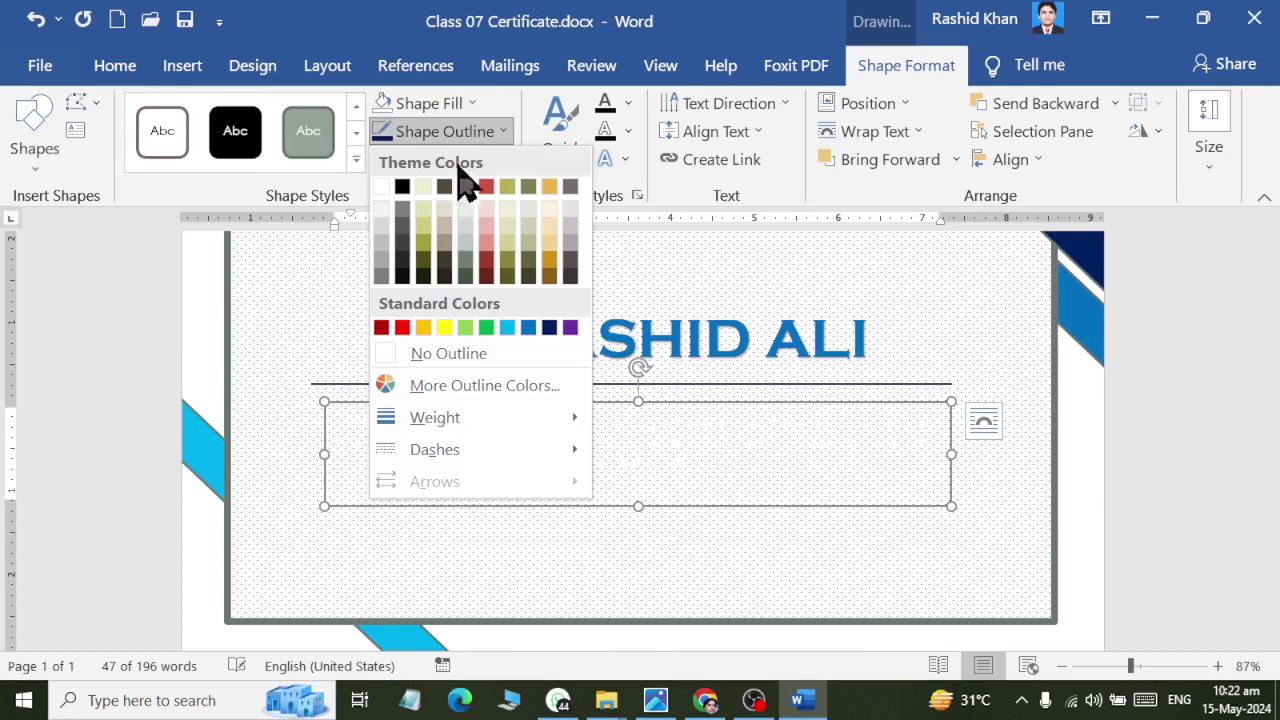
click(463, 363)
click(355, 159)
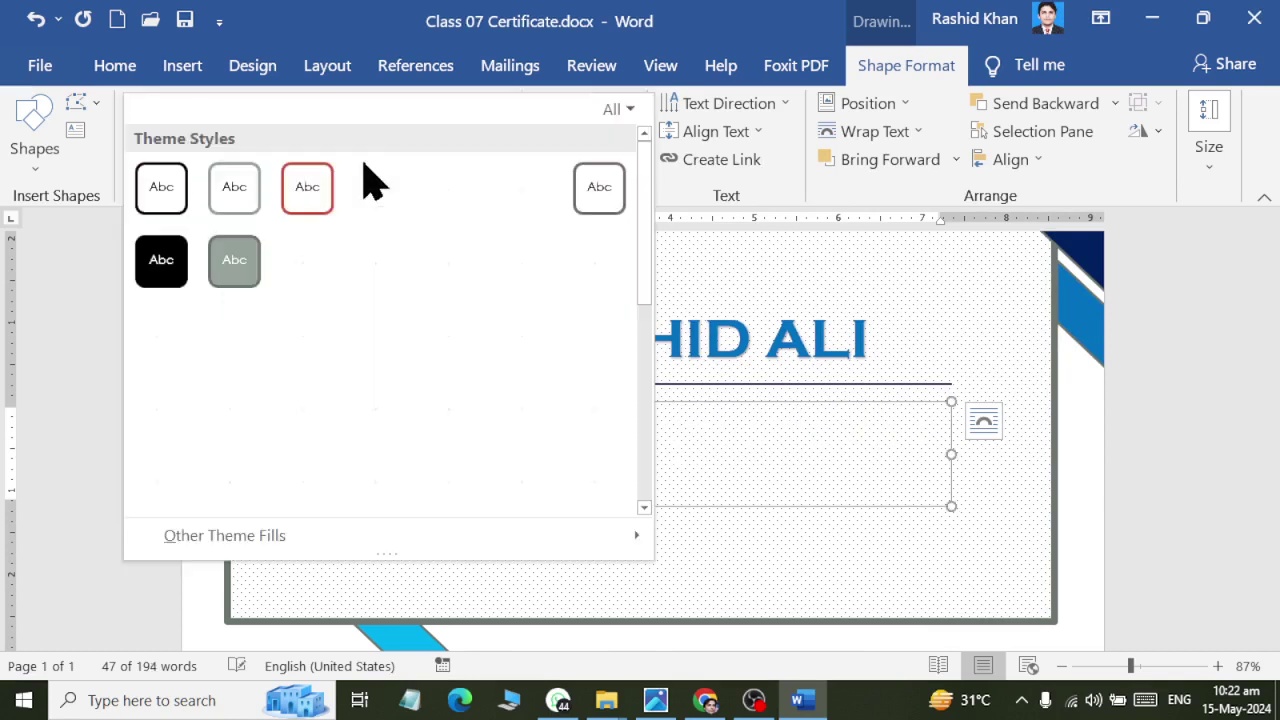
click(150, 195)
Step: Make the description text black and give its box no fill and no border
click(108, 68)
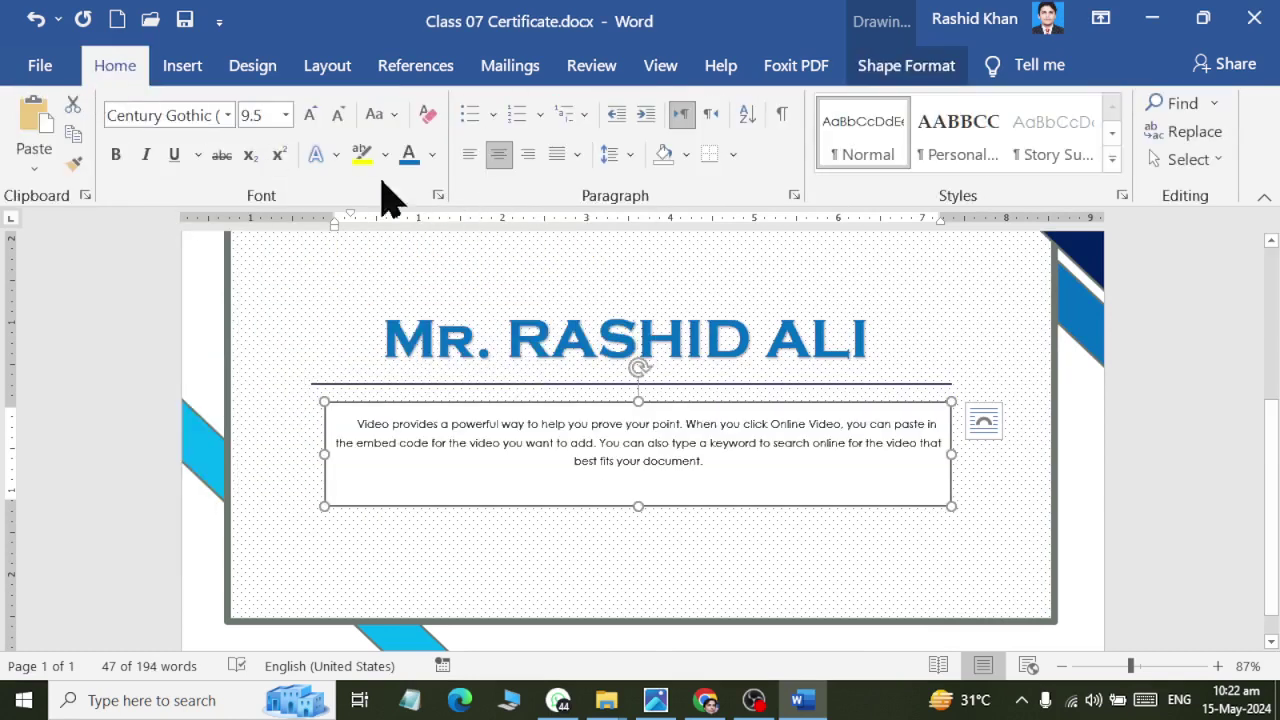
click(432, 157)
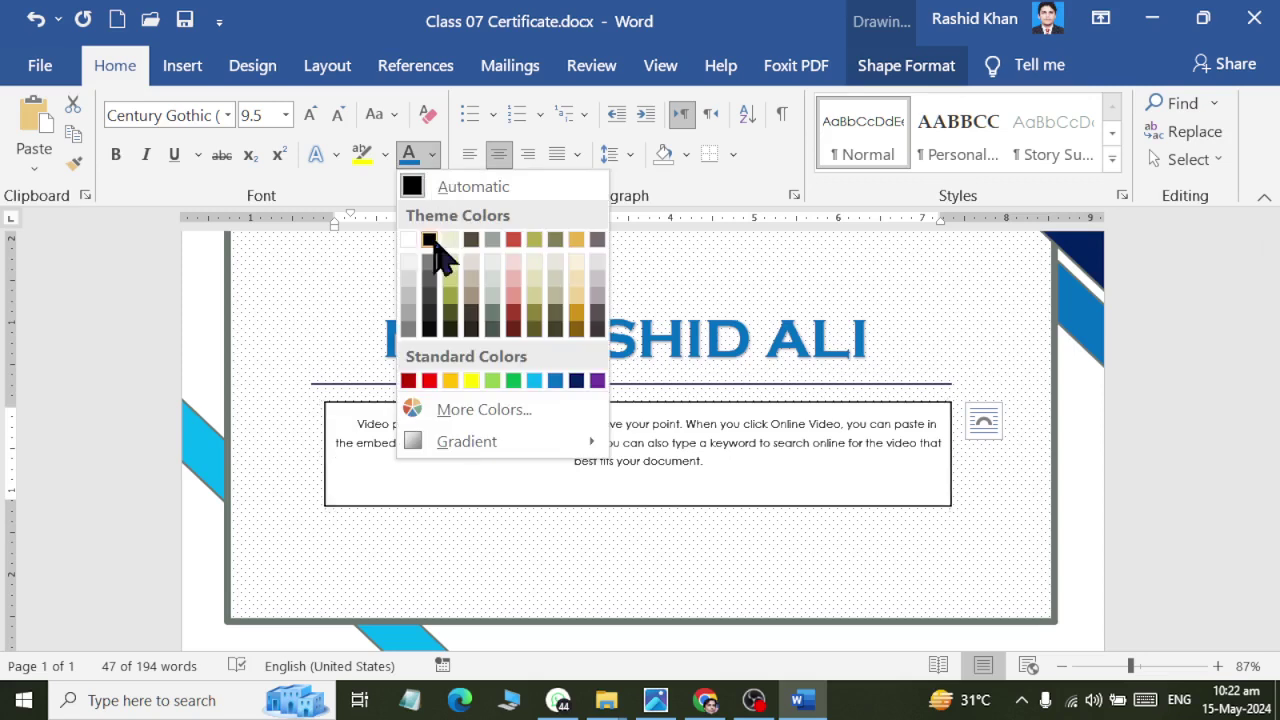
click(429, 240)
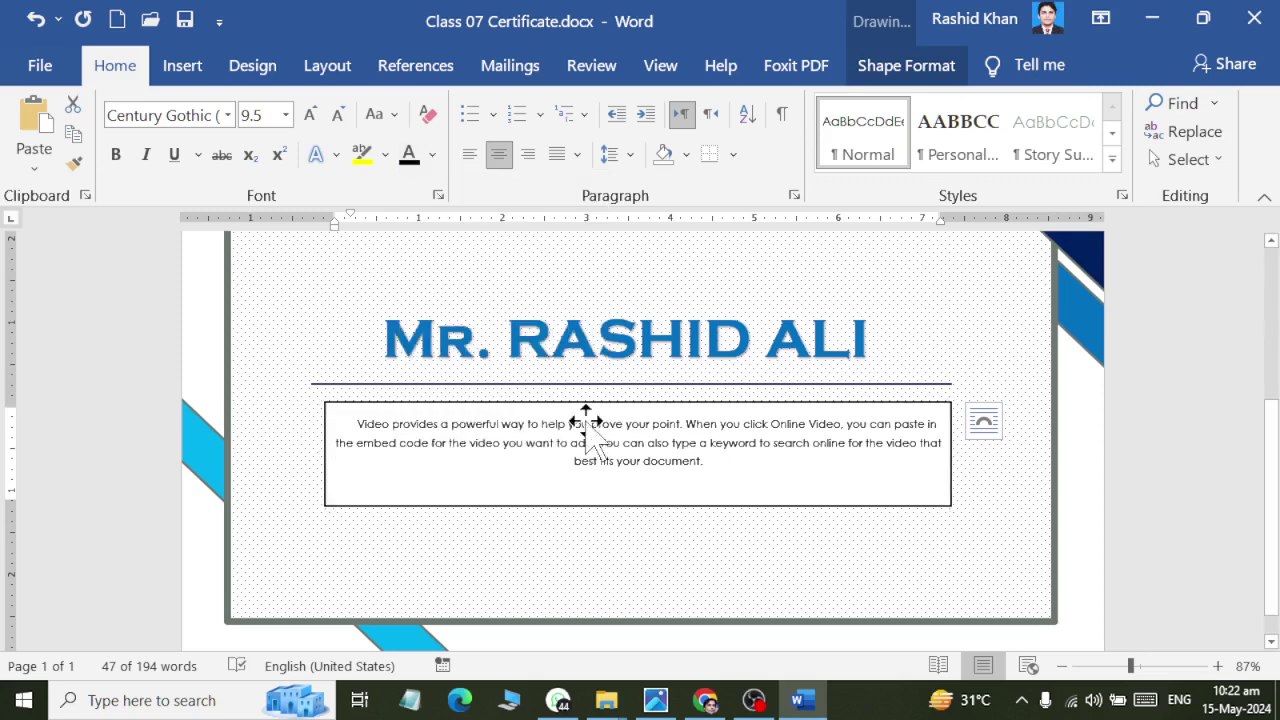
click(905, 66)
click(425, 104)
click(430, 327)
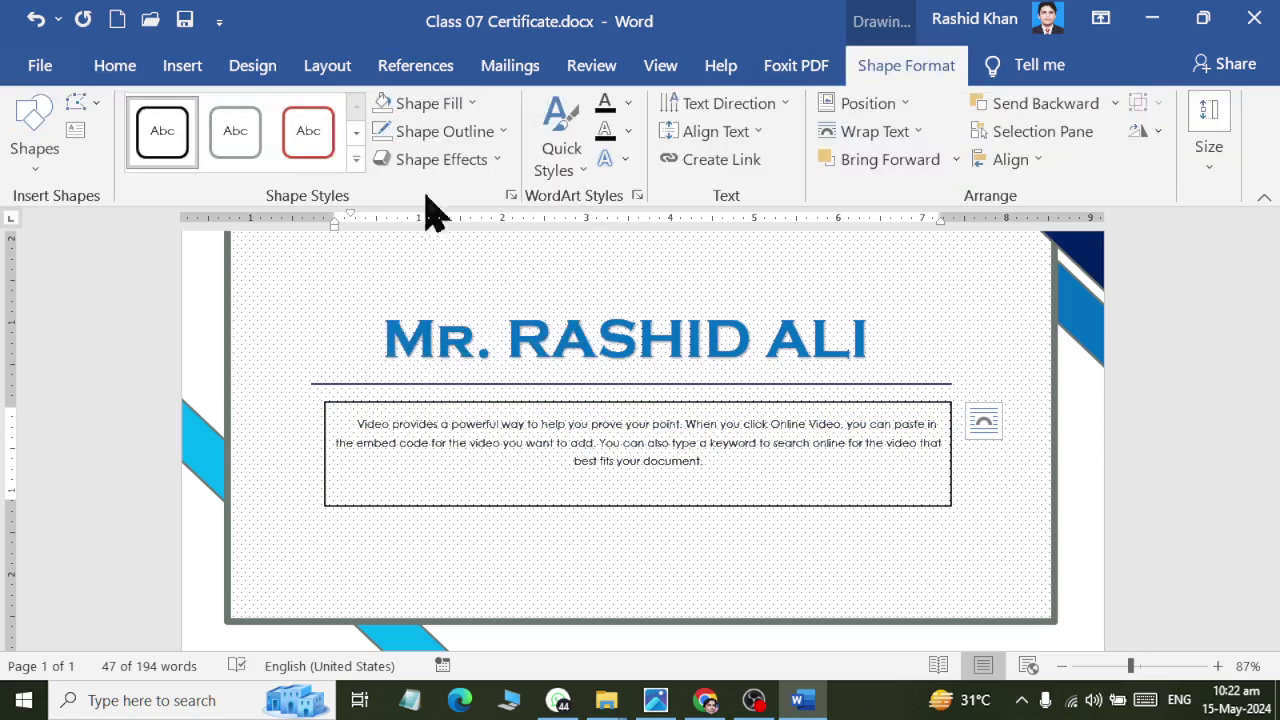
click(440, 131)
click(440, 352)
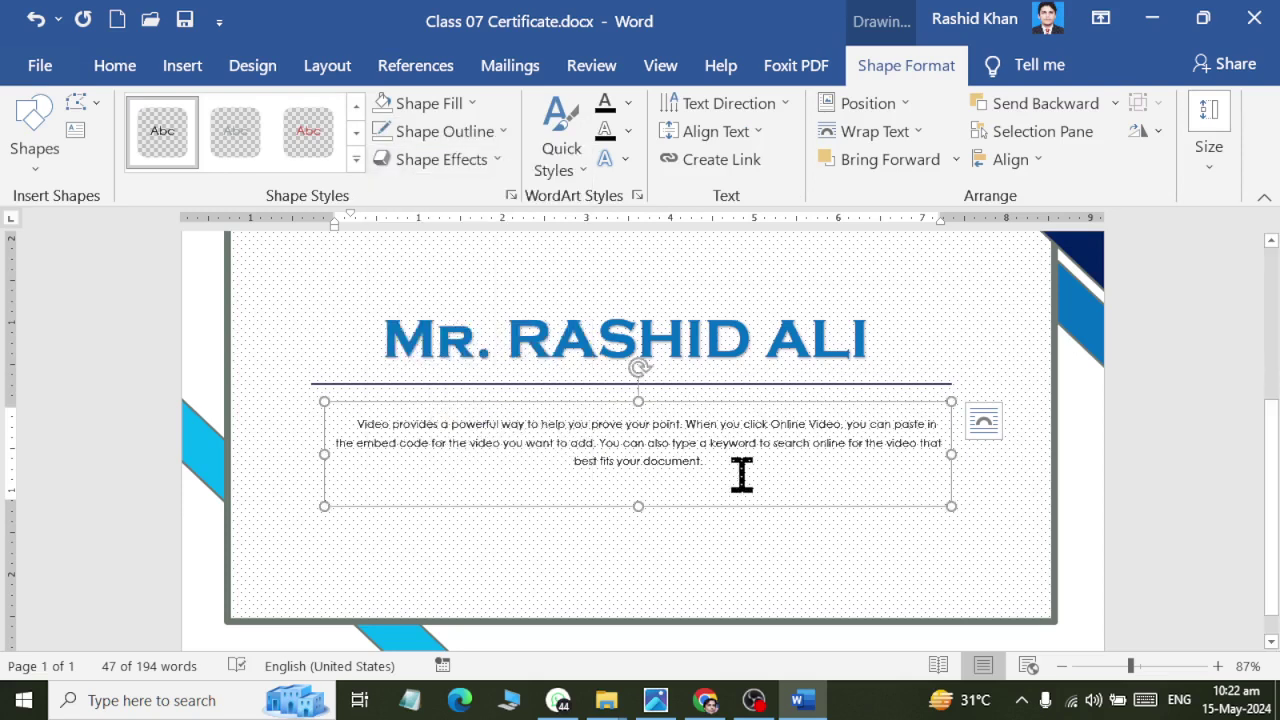
Step: Enlarge all the description text to 12 pt and justify it
key(ctrl+a)
click(110, 66)
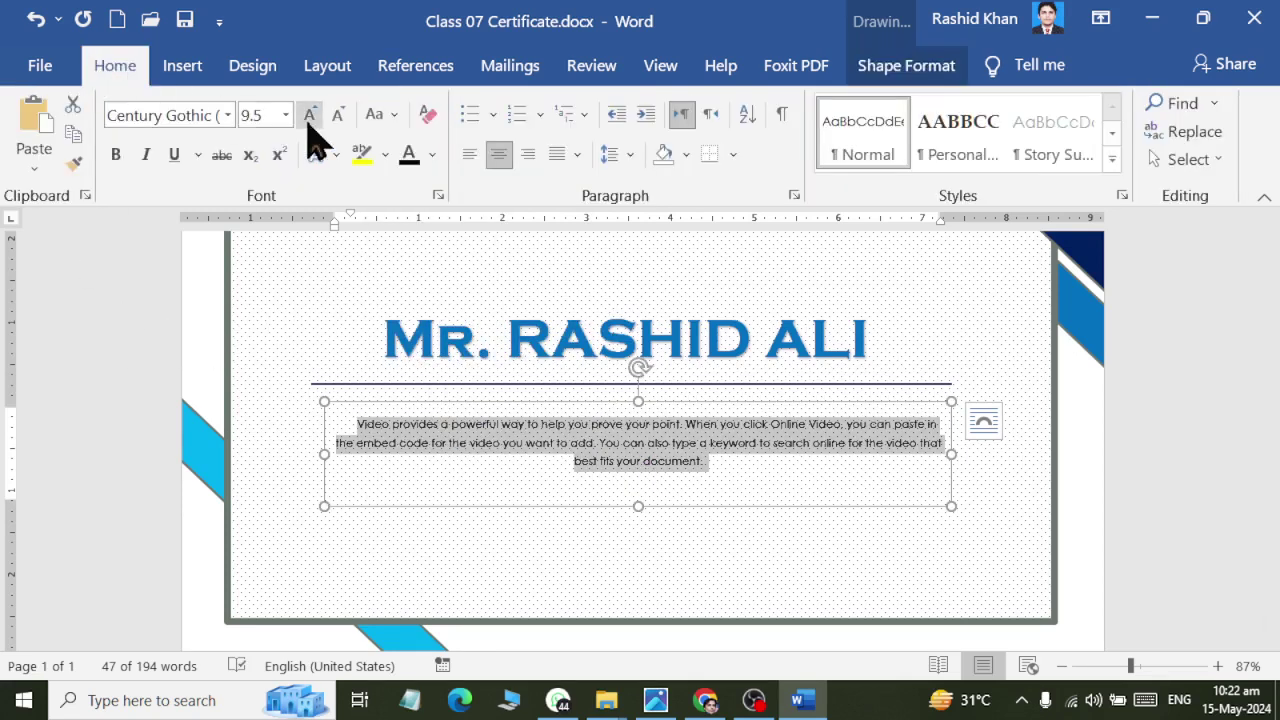
click(310, 116)
click(310, 116)
click(310, 116)
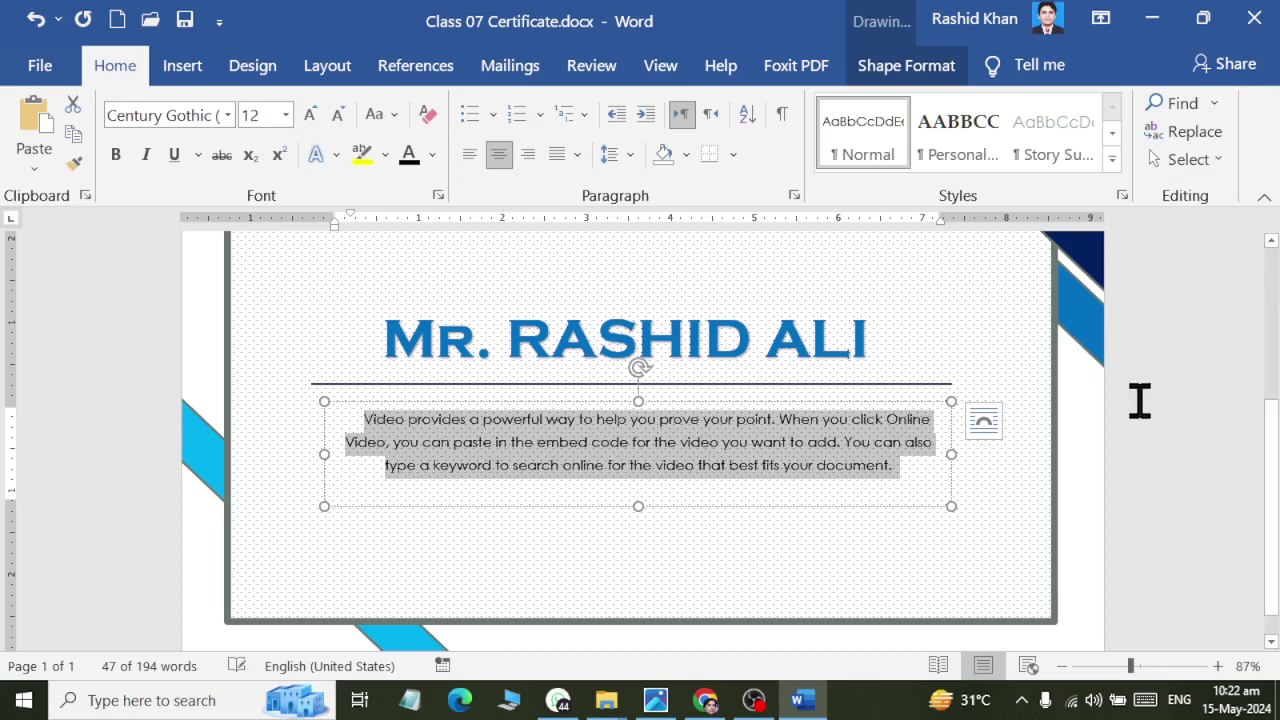
click(577, 154)
click(590, 191)
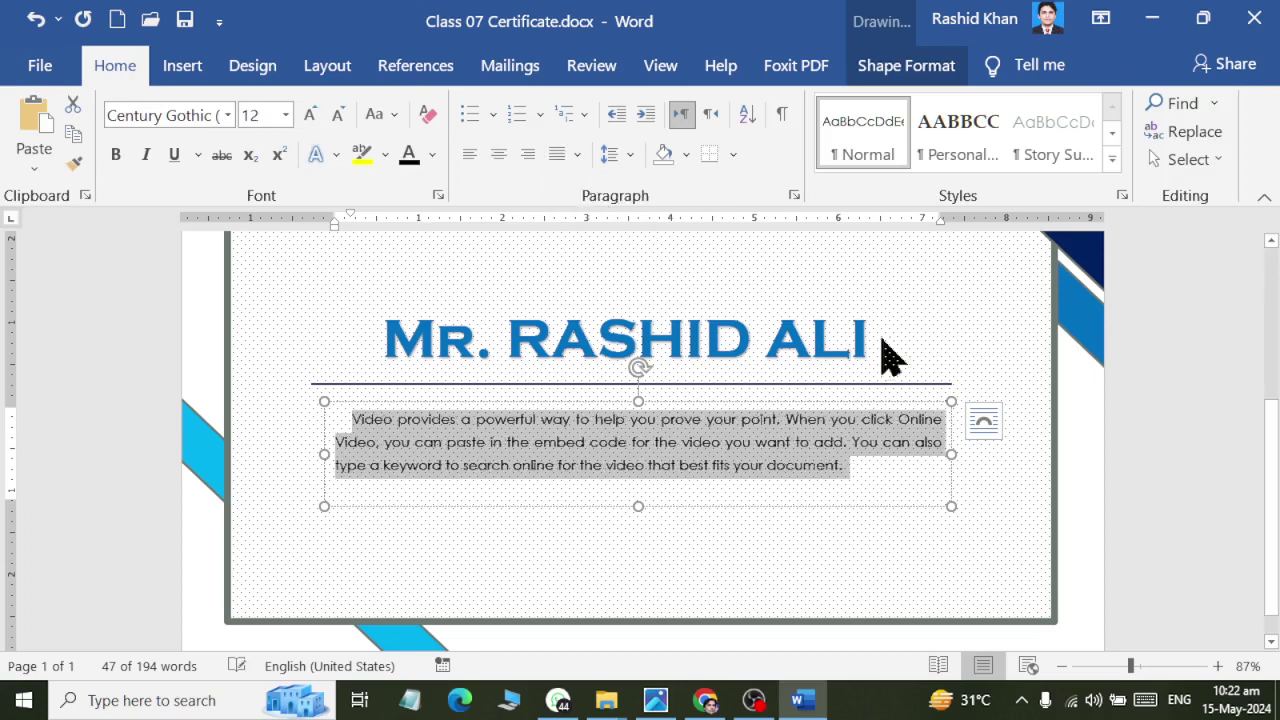
Step: Deselect the box and compare the page with the reference certificate image
scroll(1185, 435, up, 5)
click(1185, 435)
scroll(854, 480, down, 3)
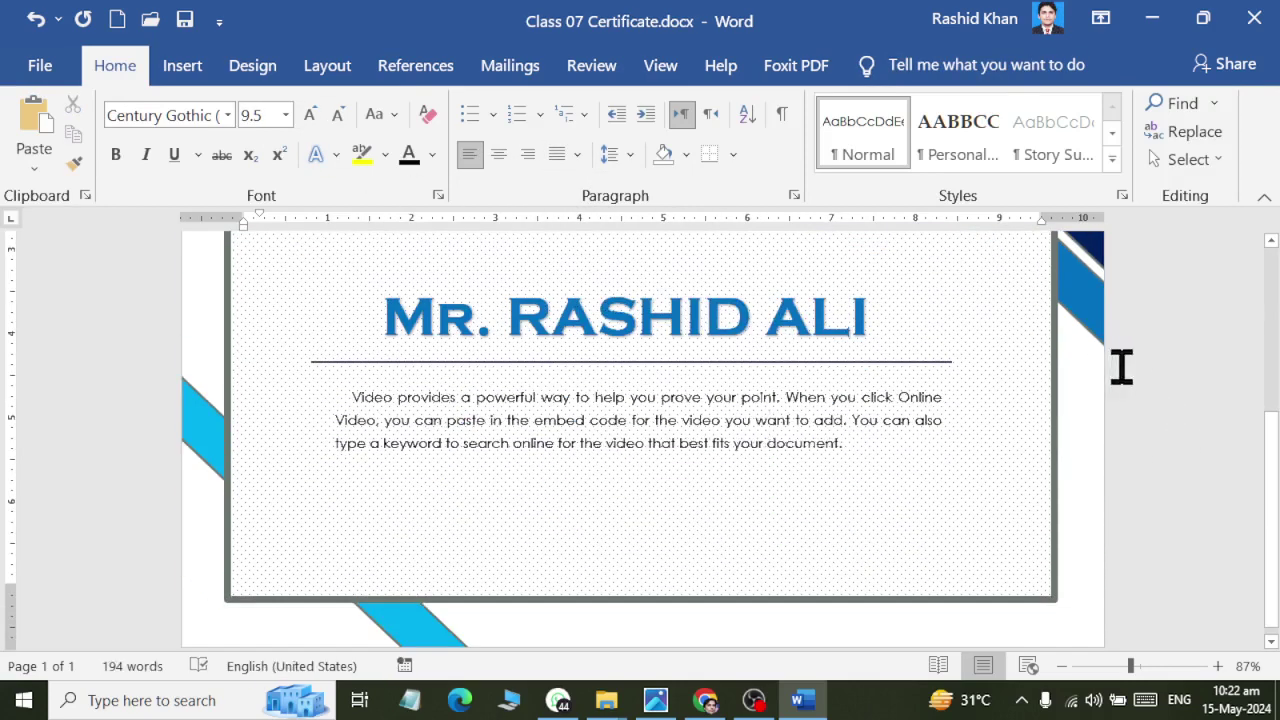
key(alt+Tab)
key(alt+Tab)
key(alt+Tab)
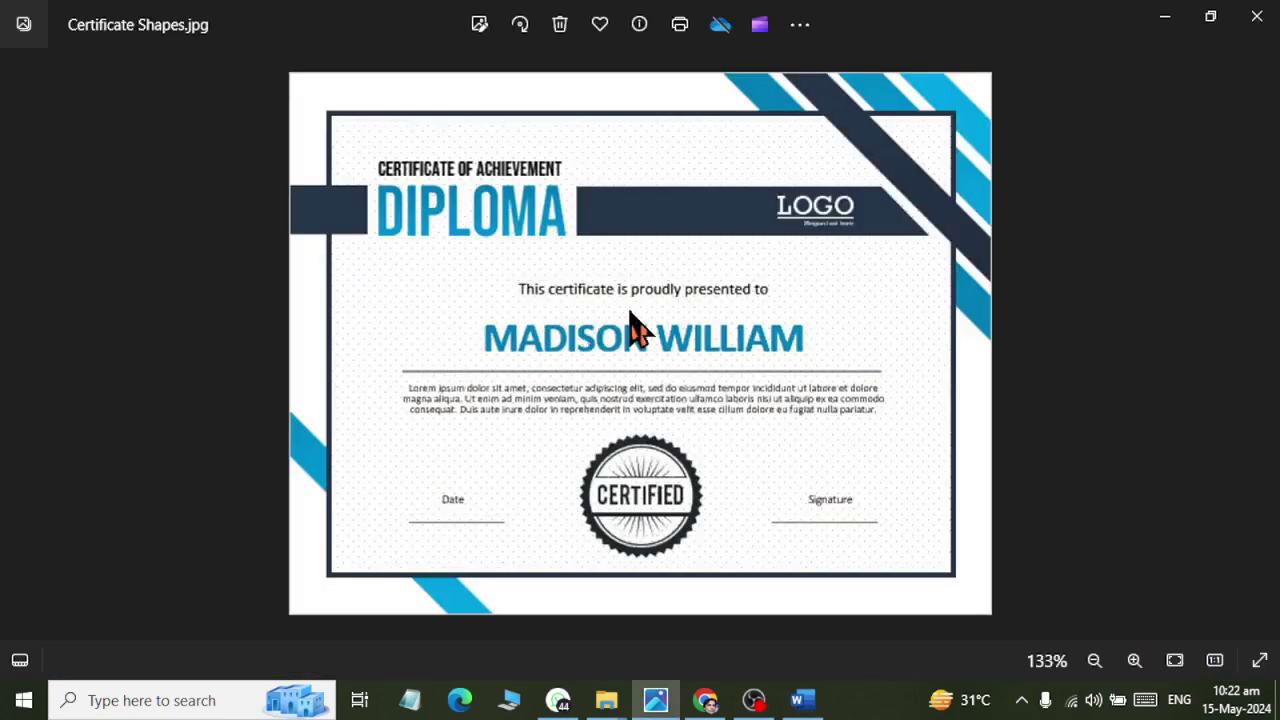
key(alt+Tab)
key(alt+Tab)
key(alt+Tab)
Step: Insert a plain black WordArt box and move it below the DIPLOMA banner
click(182, 66)
click(957, 133)
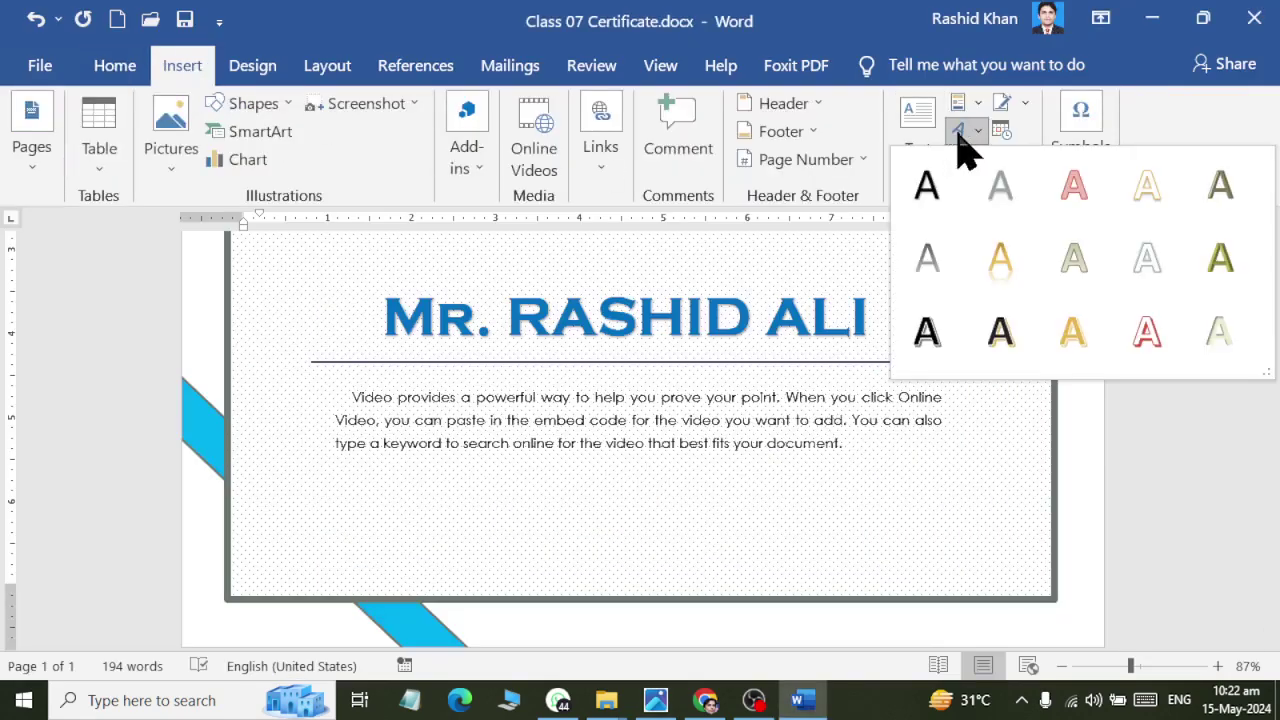
click(944, 188)
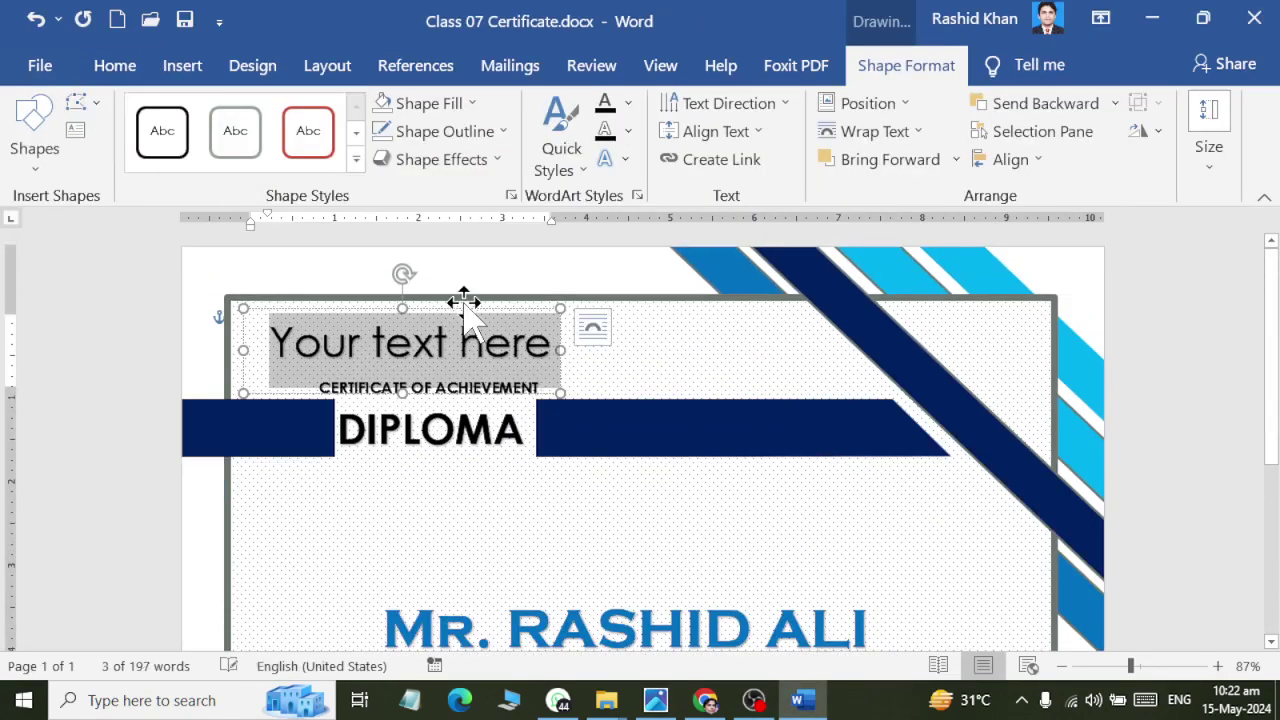
drag(477, 323, 545, 470)
scroll(529, 420, down, 4)
key(ctrl+z)
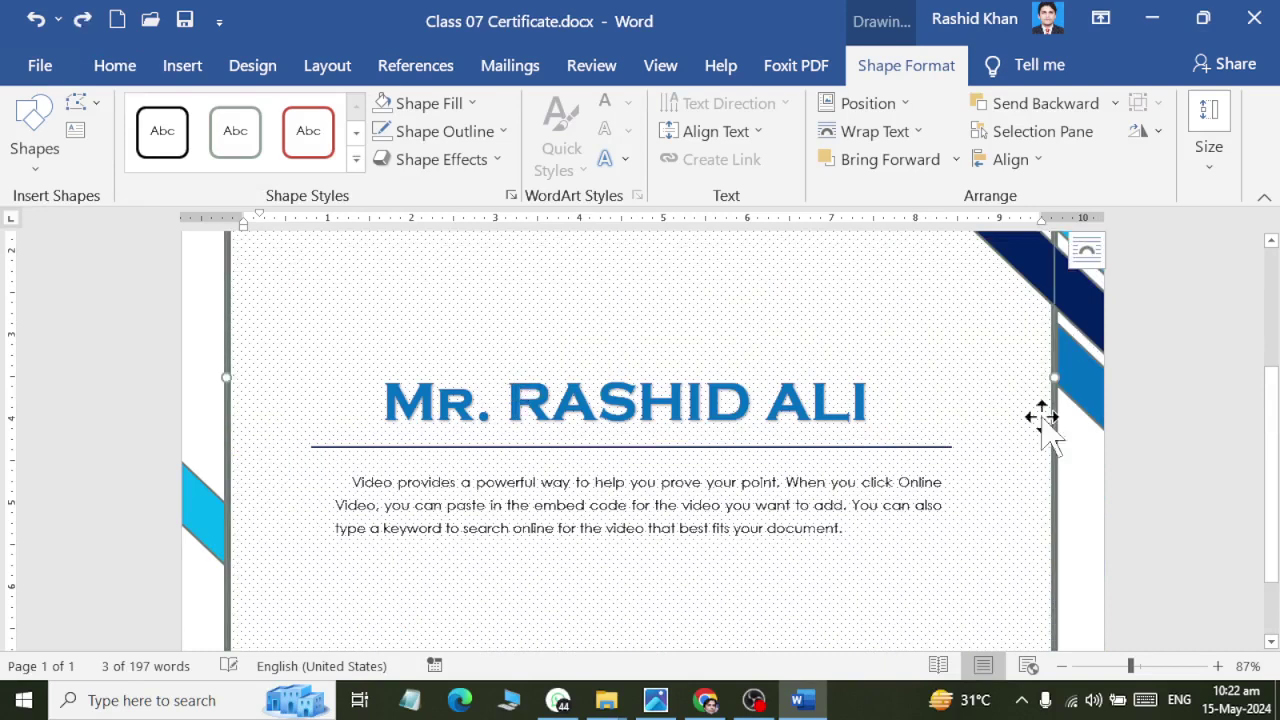
scroll(1208, 457, up, 4)
click(374, 337)
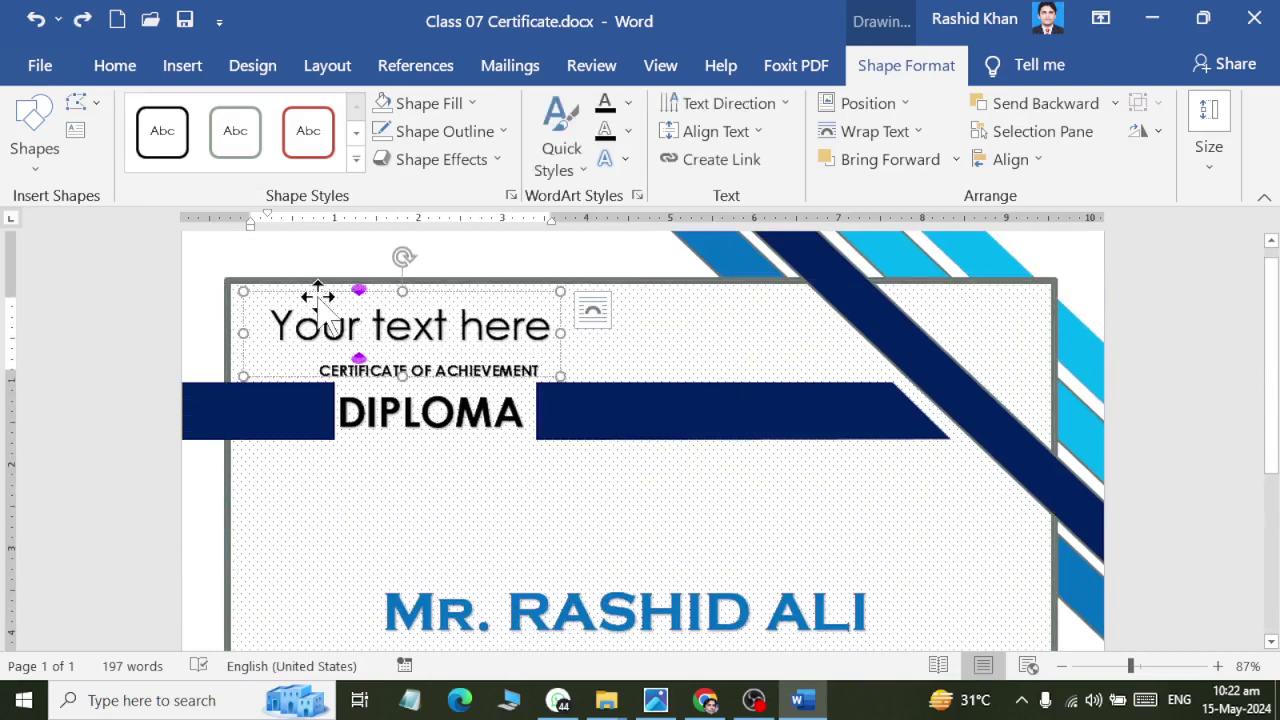
drag(318, 296, 525, 495)
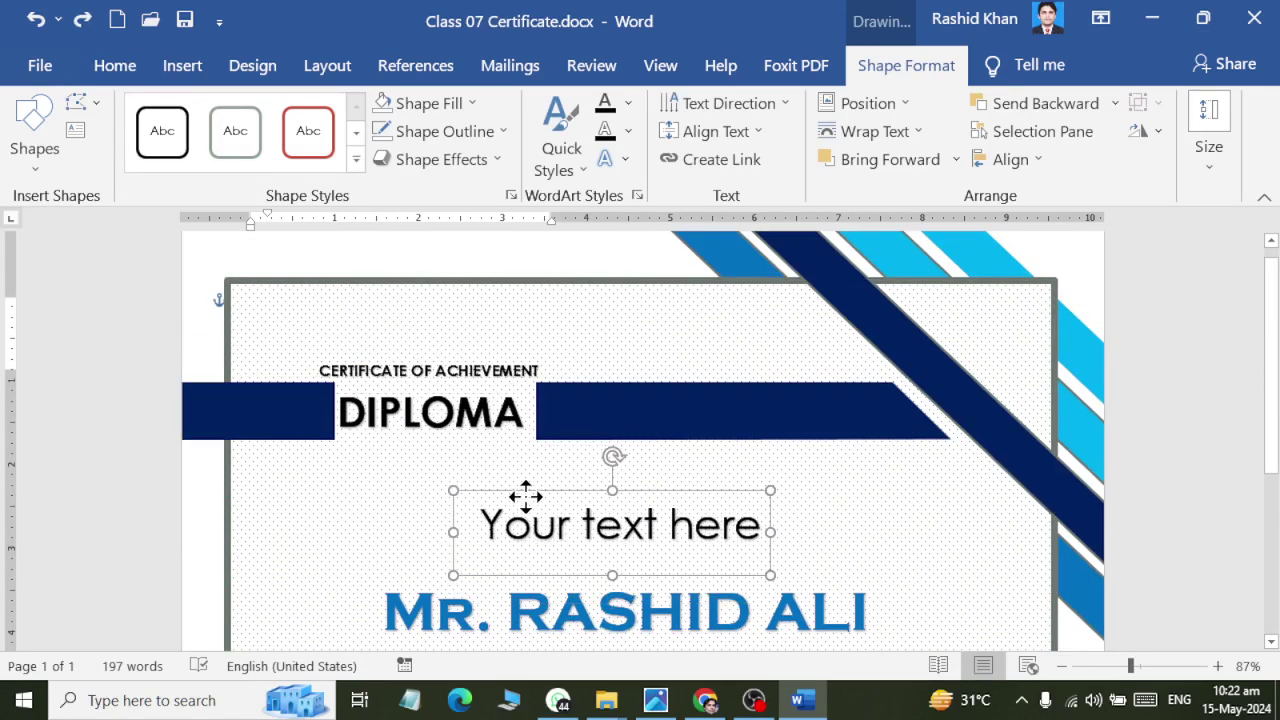
Step: Replace the WordArt placeholder with 'This Certificate Proudly Presented To'
click(530, 520)
key(ctrl+a)
text(Th)
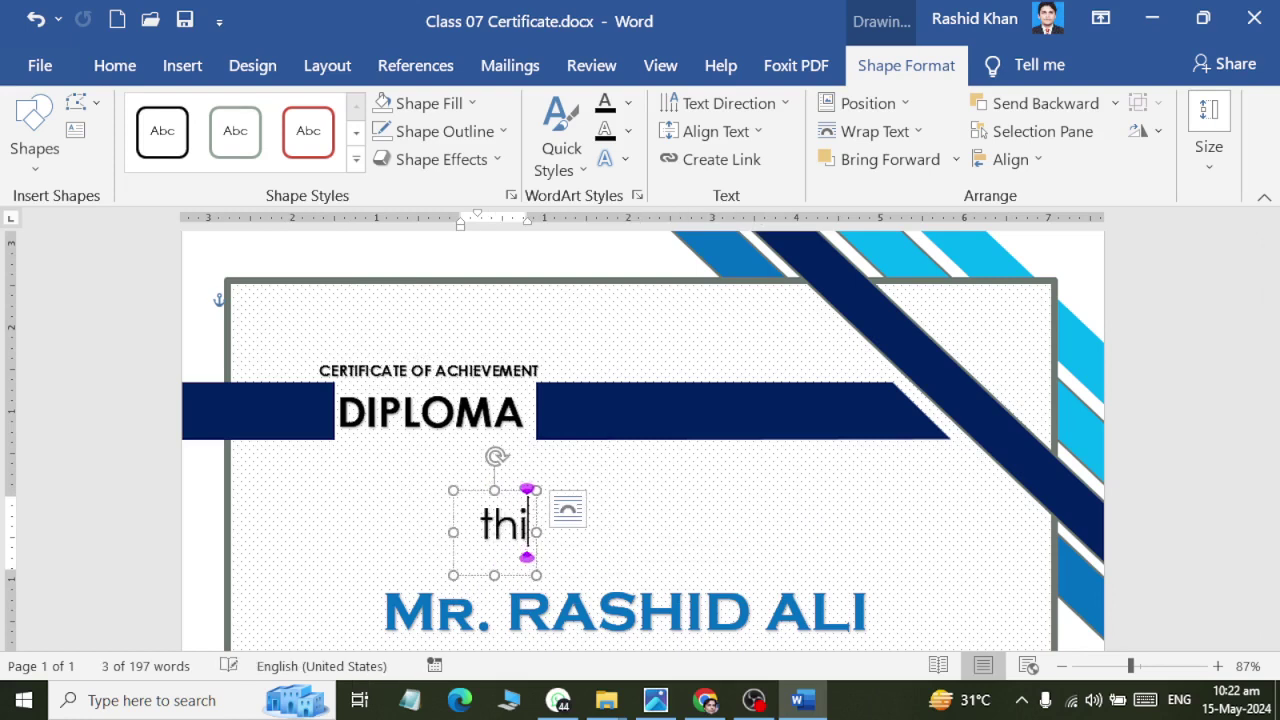
key(BackSpace)
key(BackSpace)
text(This c)
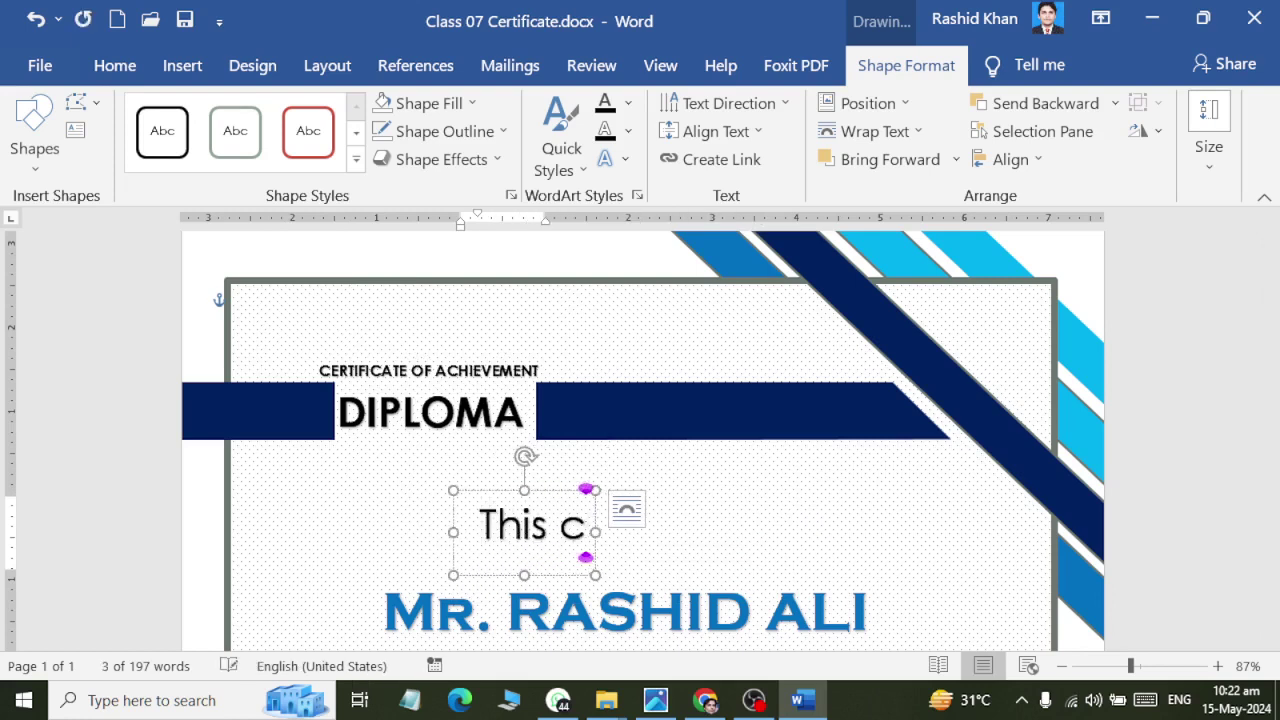
key(BackSpace)
text(Certificate)
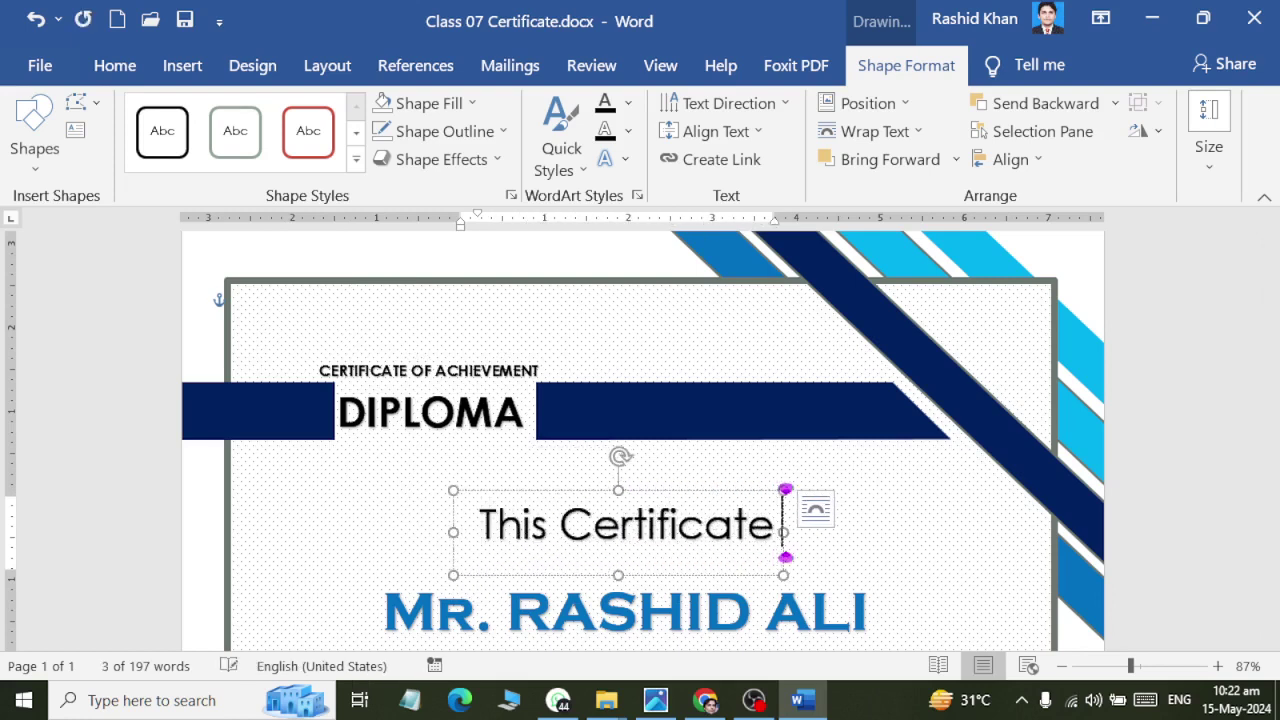
text( Proud)
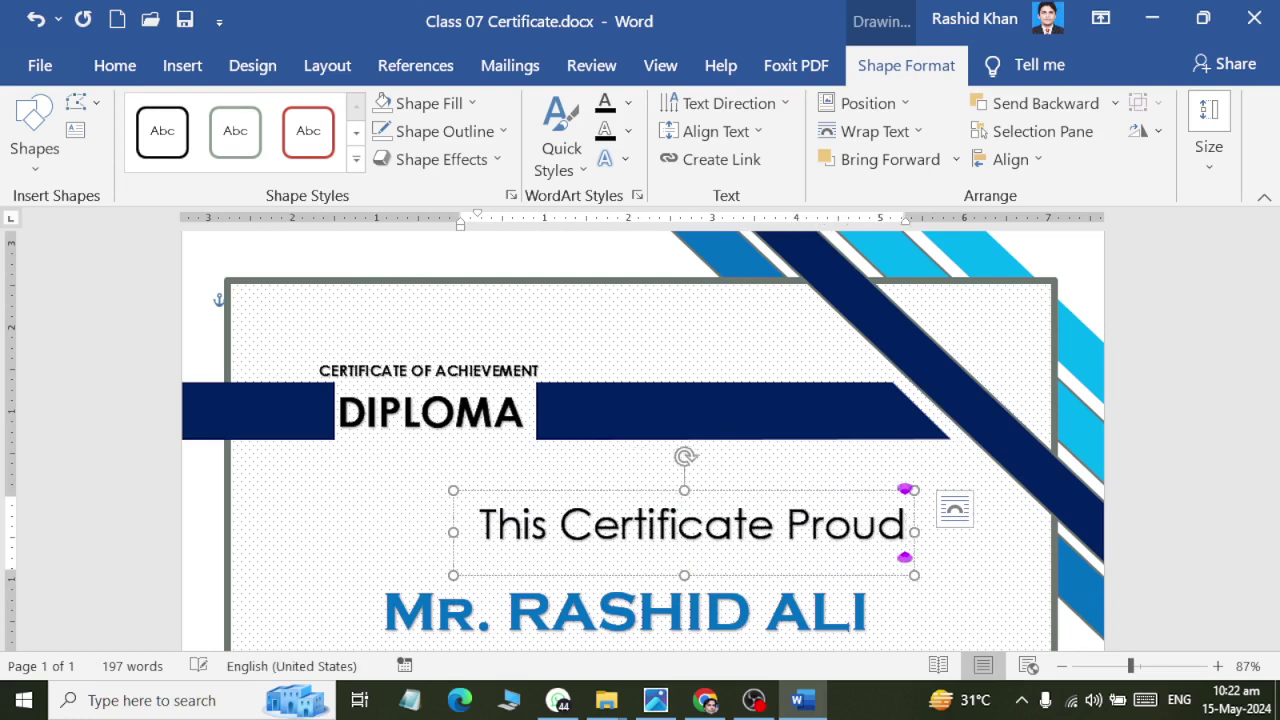
text(ly Presente)
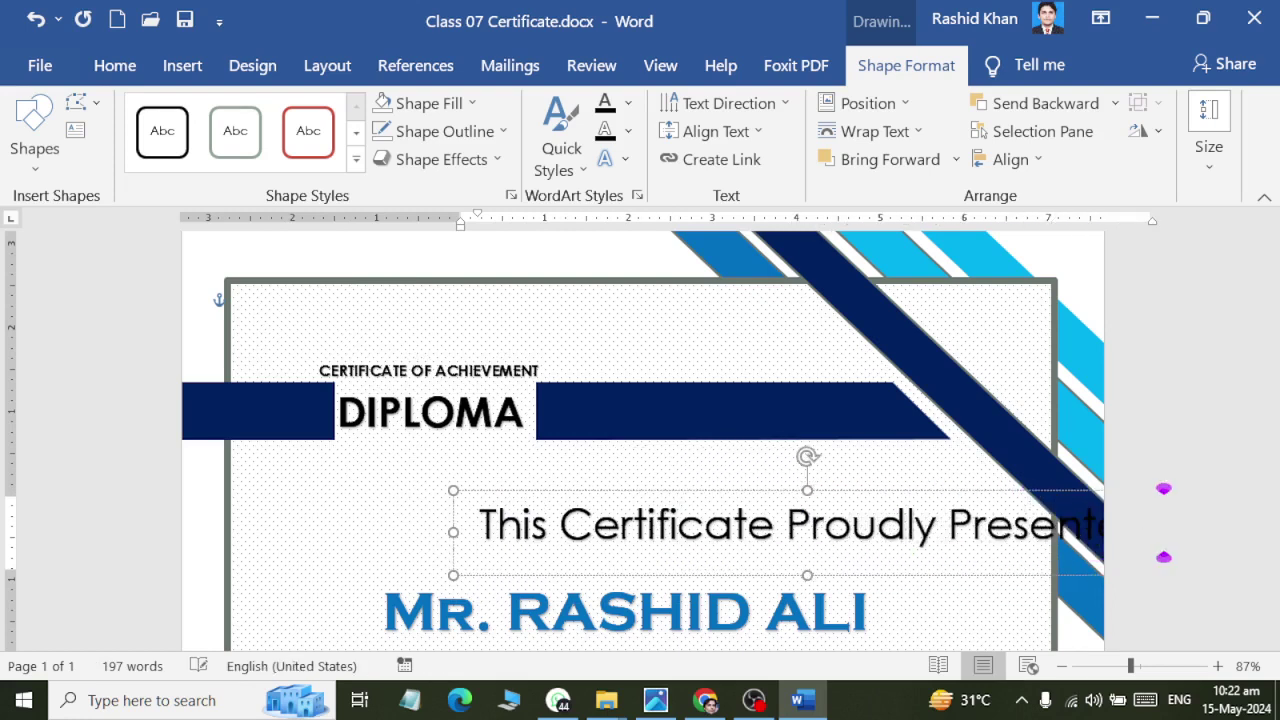
text(d To)
Step: Shrink the presentation line to 22 pt and centre it above the name
key(ctrl+a)
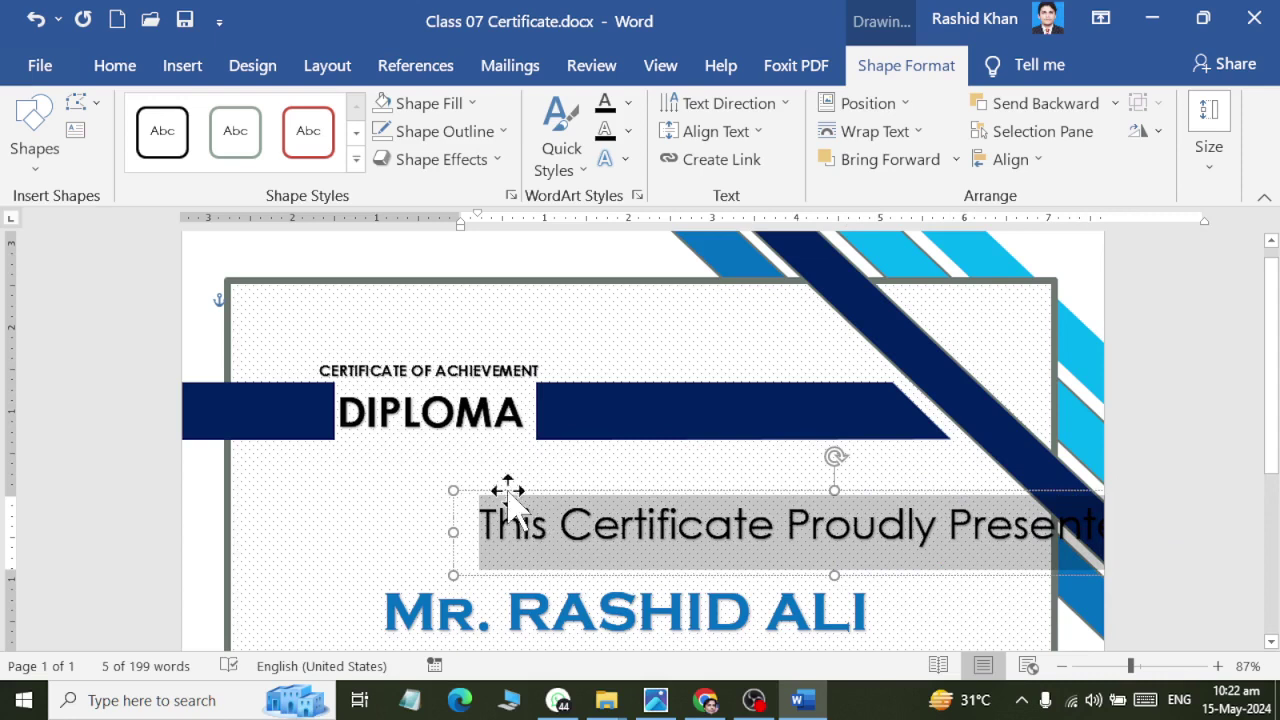
drag(508, 490, 280, 497)
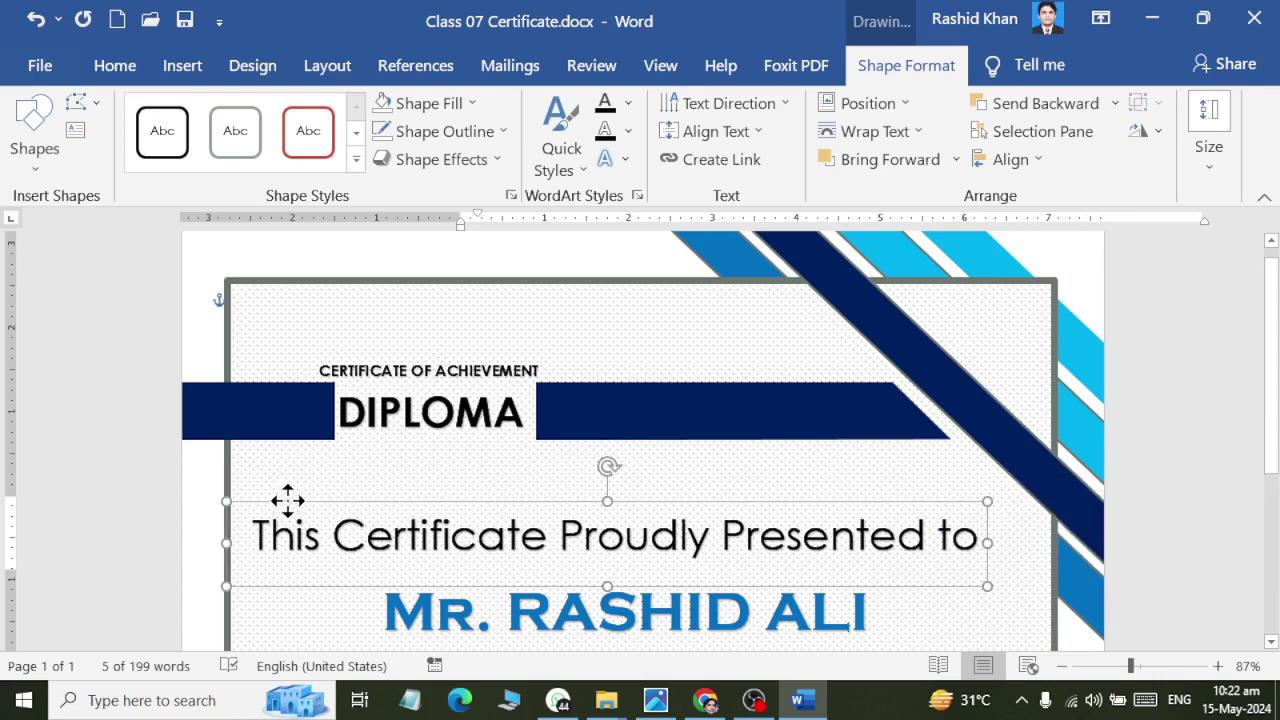
click(115, 66)
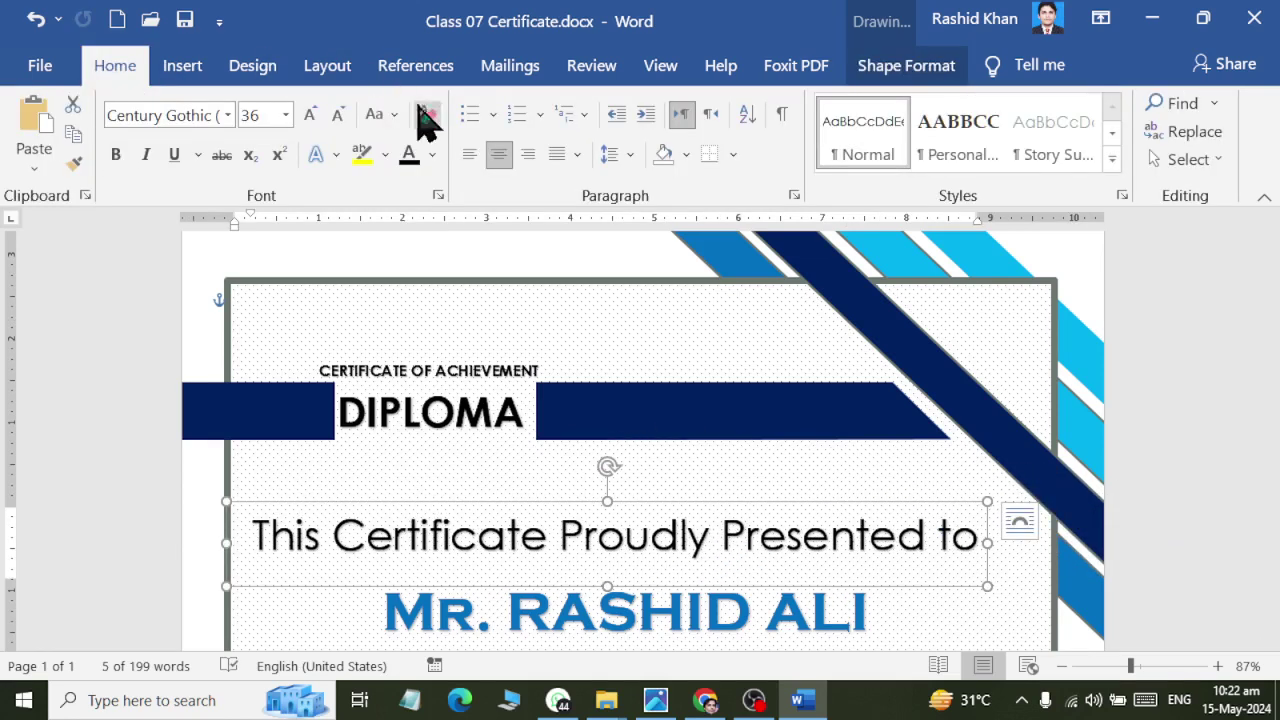
click(340, 114)
click(340, 114)
click(340, 114)
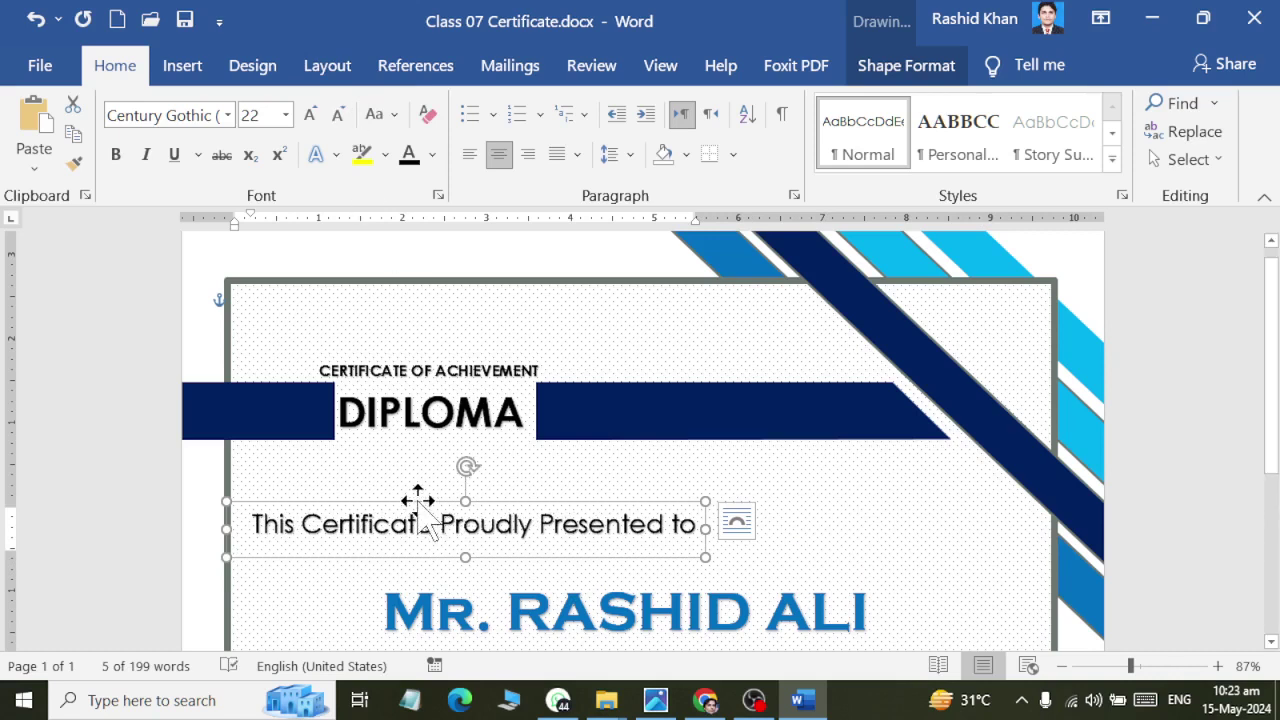
drag(418, 500, 554, 510)
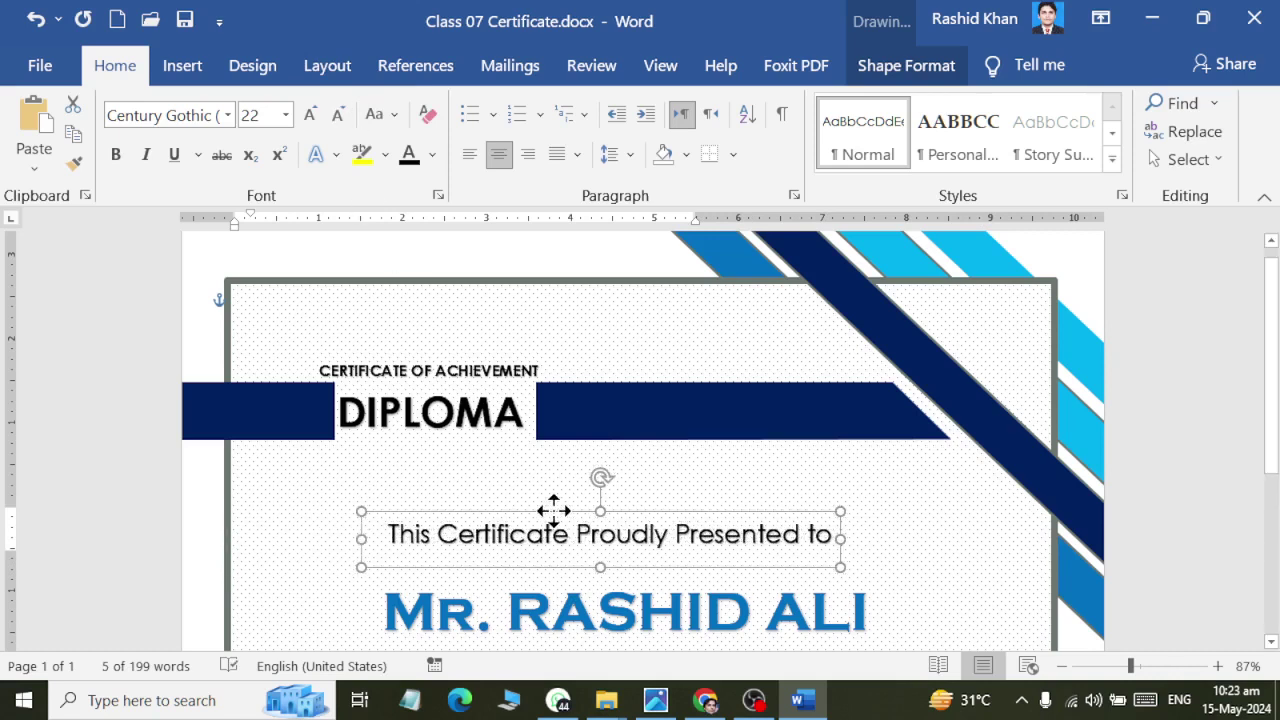
Step: Deselect the presentation line and scroll through the page to review the layout
click(1185, 488)
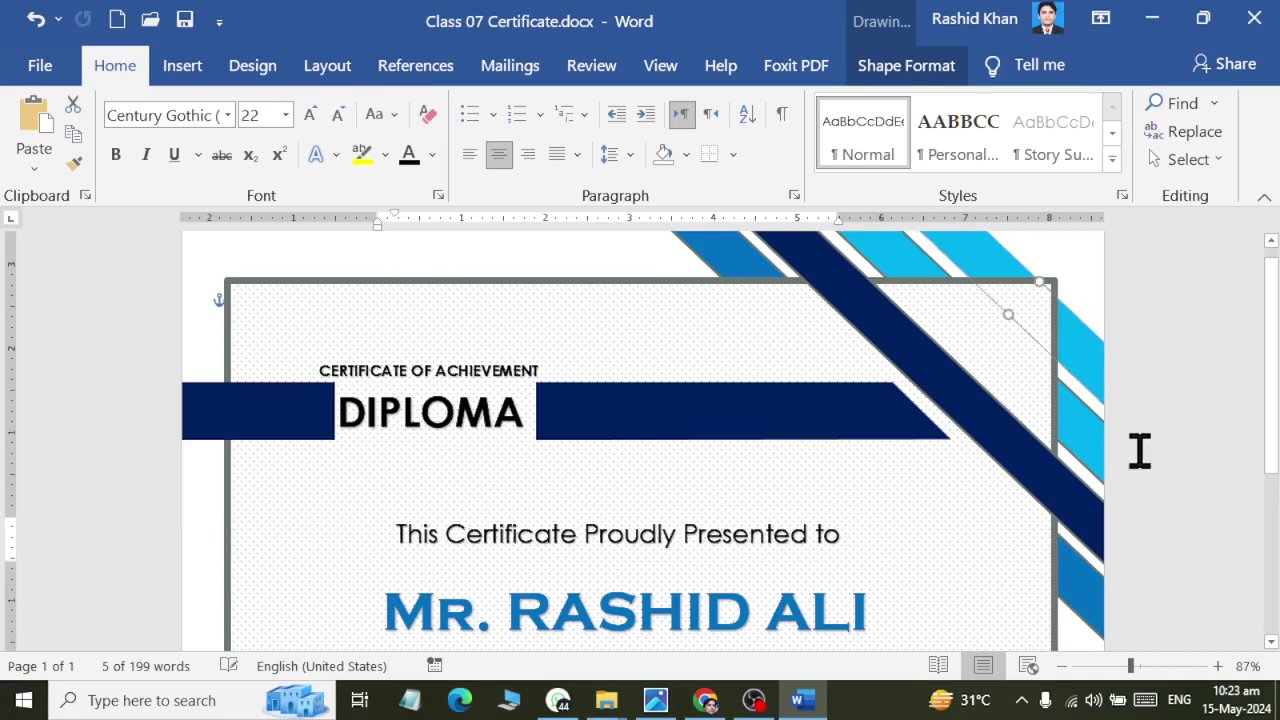
scroll(640, 170, down, 1)
scroll(630, 212, down, 4)
scroll(1026, 463, down, 5)
click(803, 571)
scroll(803, 571, up, 1)
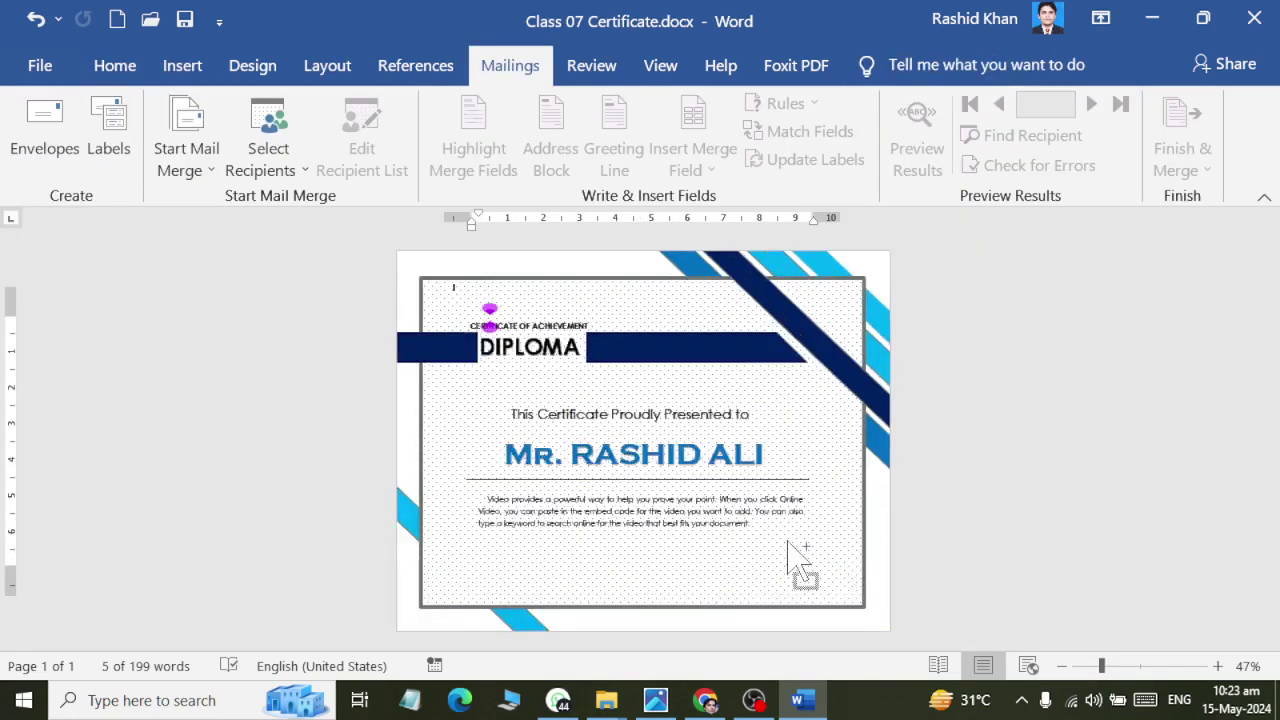
scroll(755, 520, up, 2)
scroll(755, 520, up, 1)
scroll(766, 543, up, 2)
scroll(746, 517, up, 2)
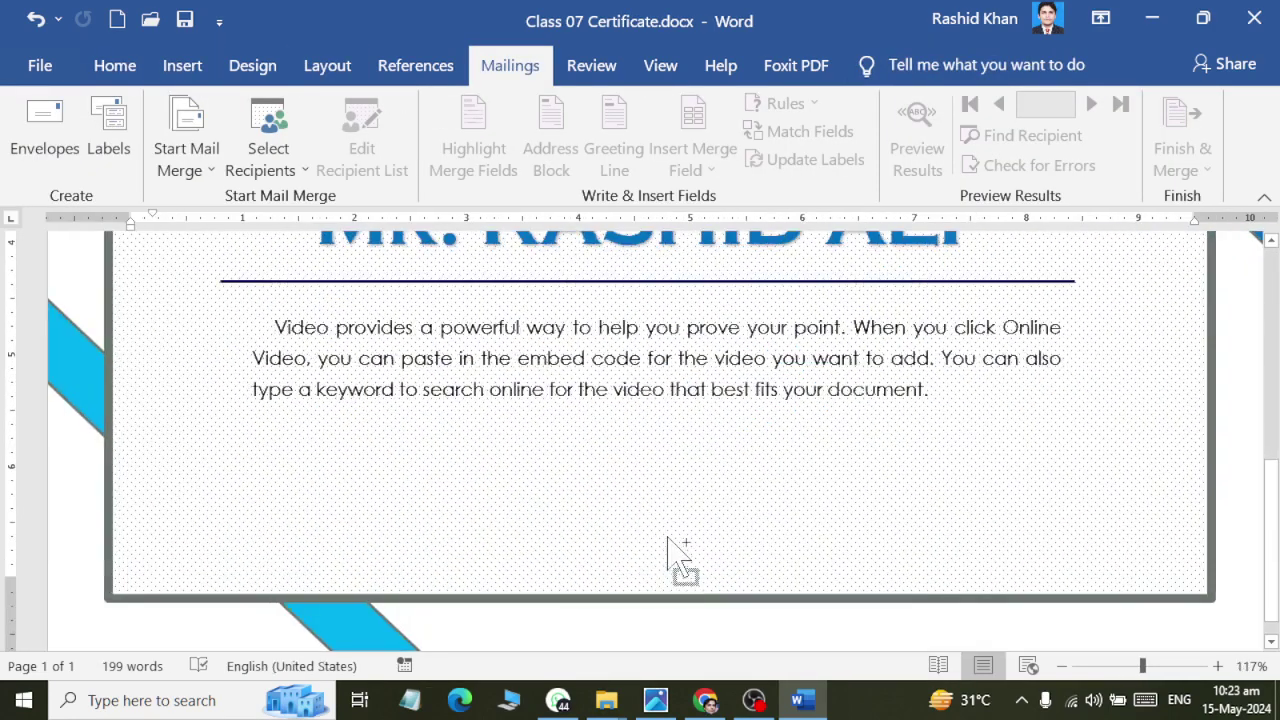
Step: Open the Shapes gallery, zoom into the reference seal image, then return to Word
click(188, 70)
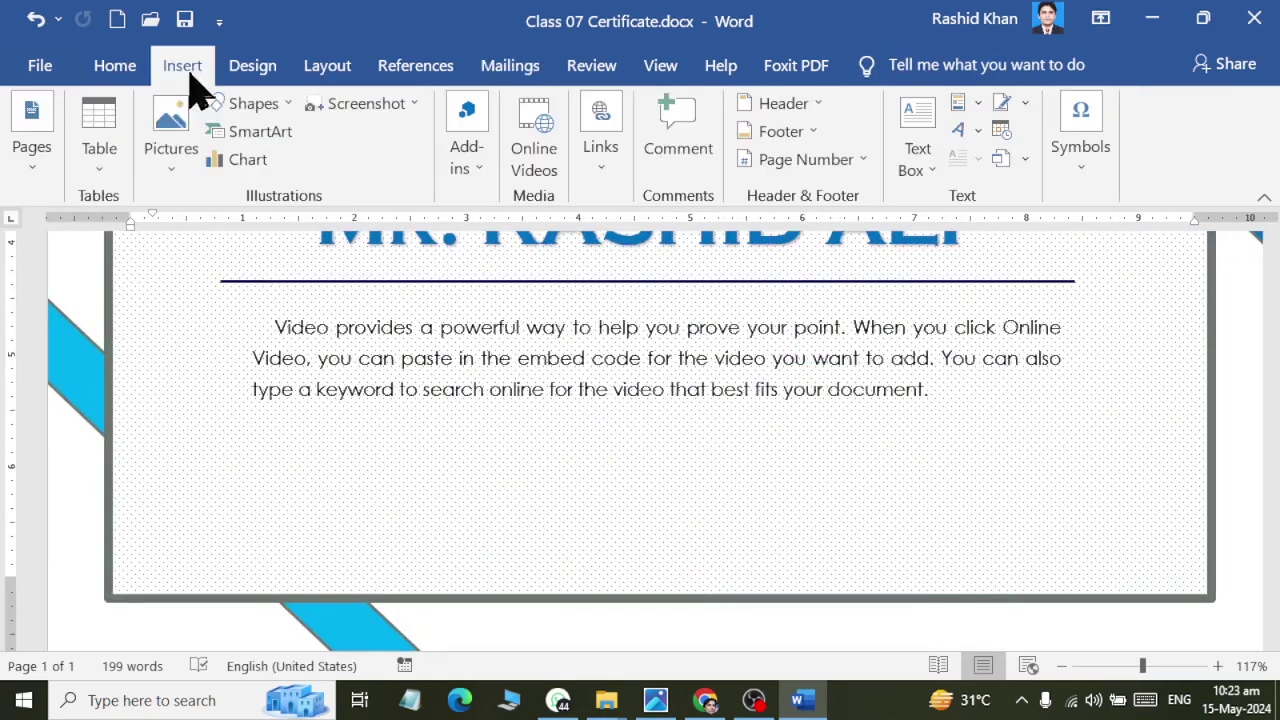
click(252, 104)
key(alt+Tab)
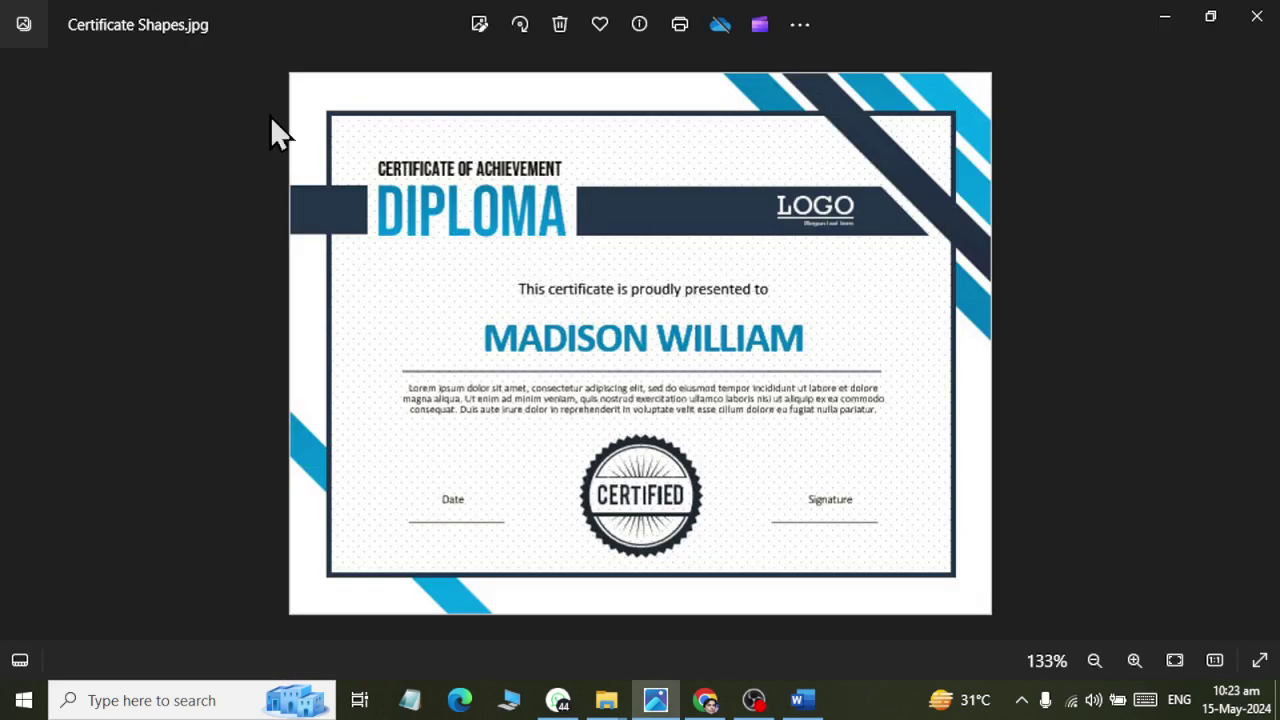
scroll(800, 598, up, 3)
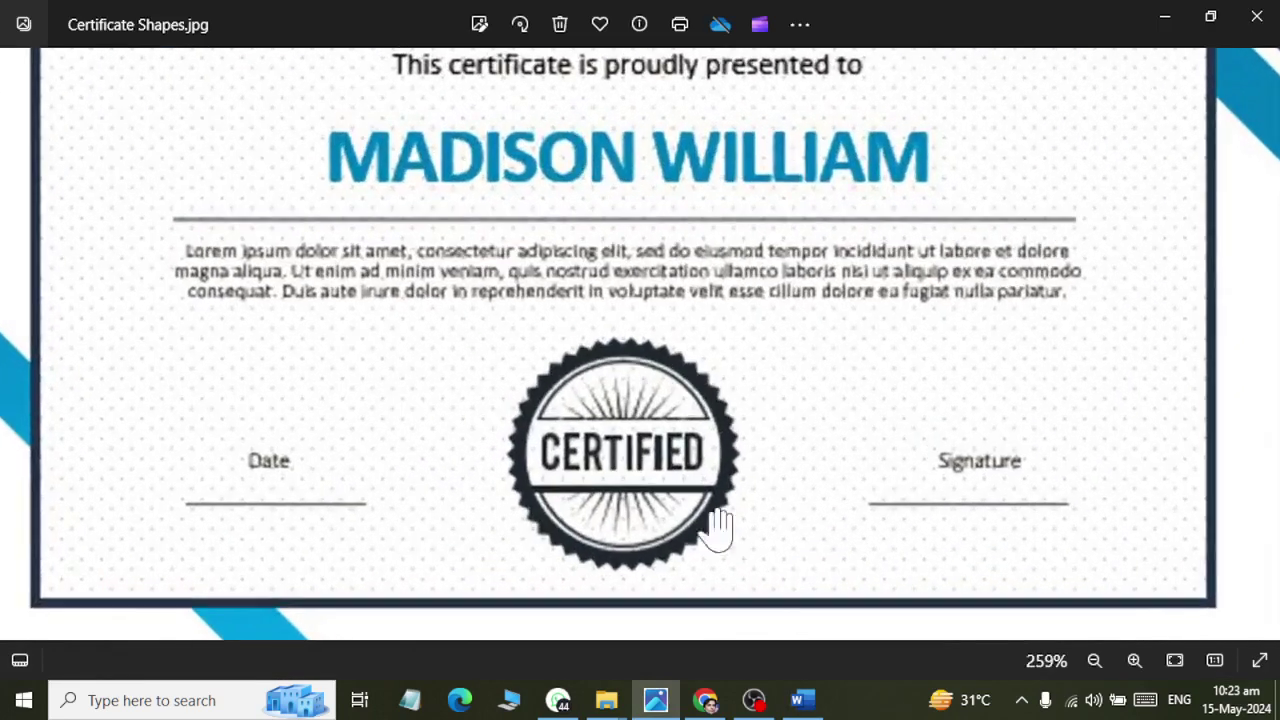
scroll(714, 523, up, 3)
key(alt+Tab)
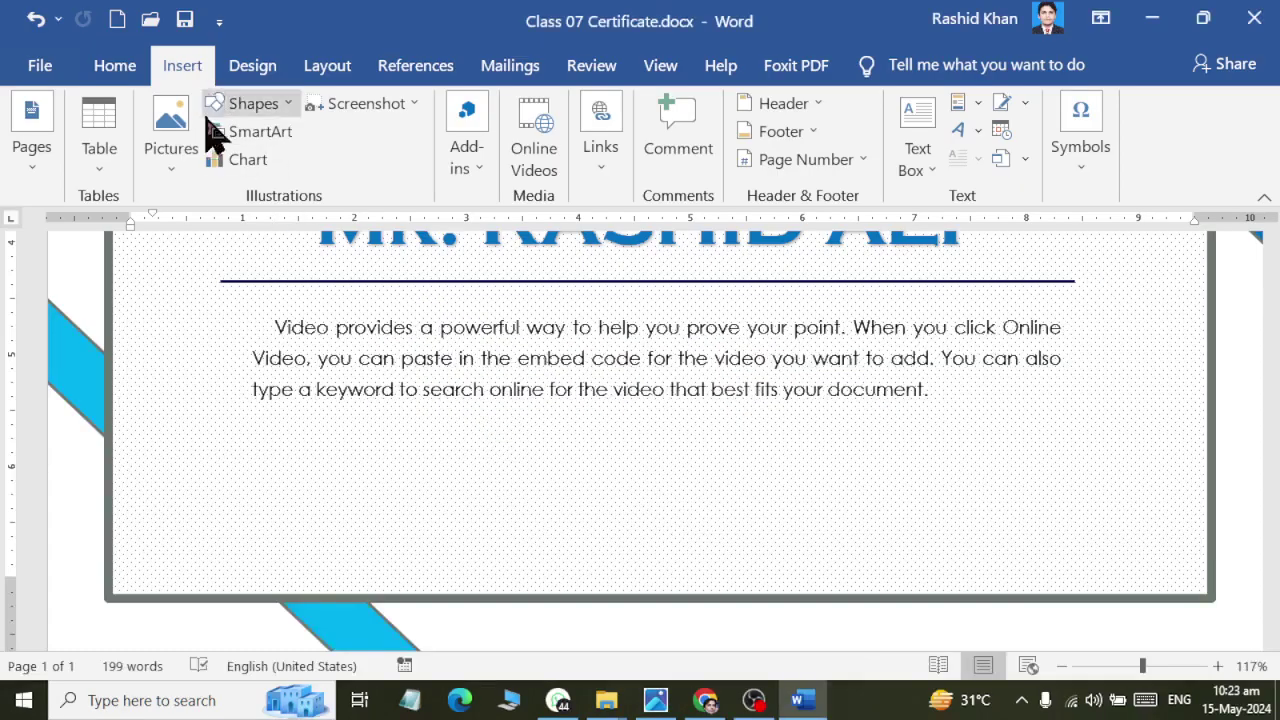
Step: Draw a circle below the description and position it at the bottom centre of the page
click(258, 108)
click(315, 160)
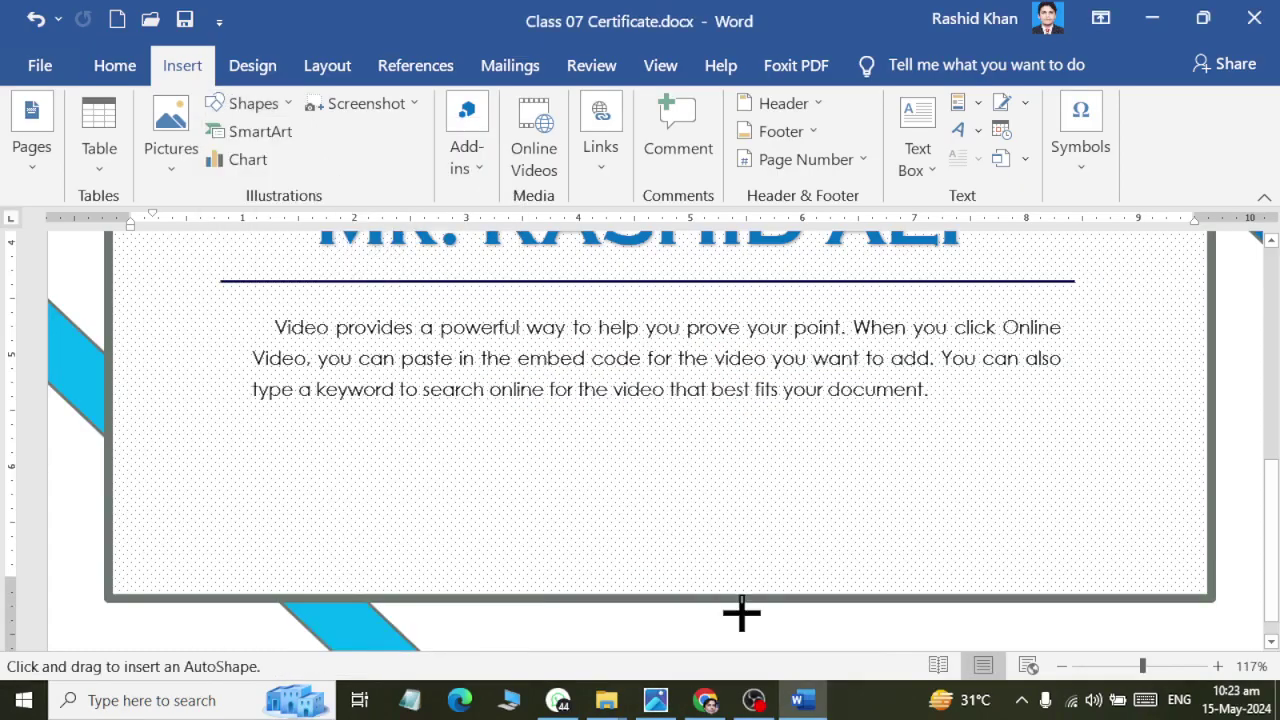
drag(438, 458, 574, 586)
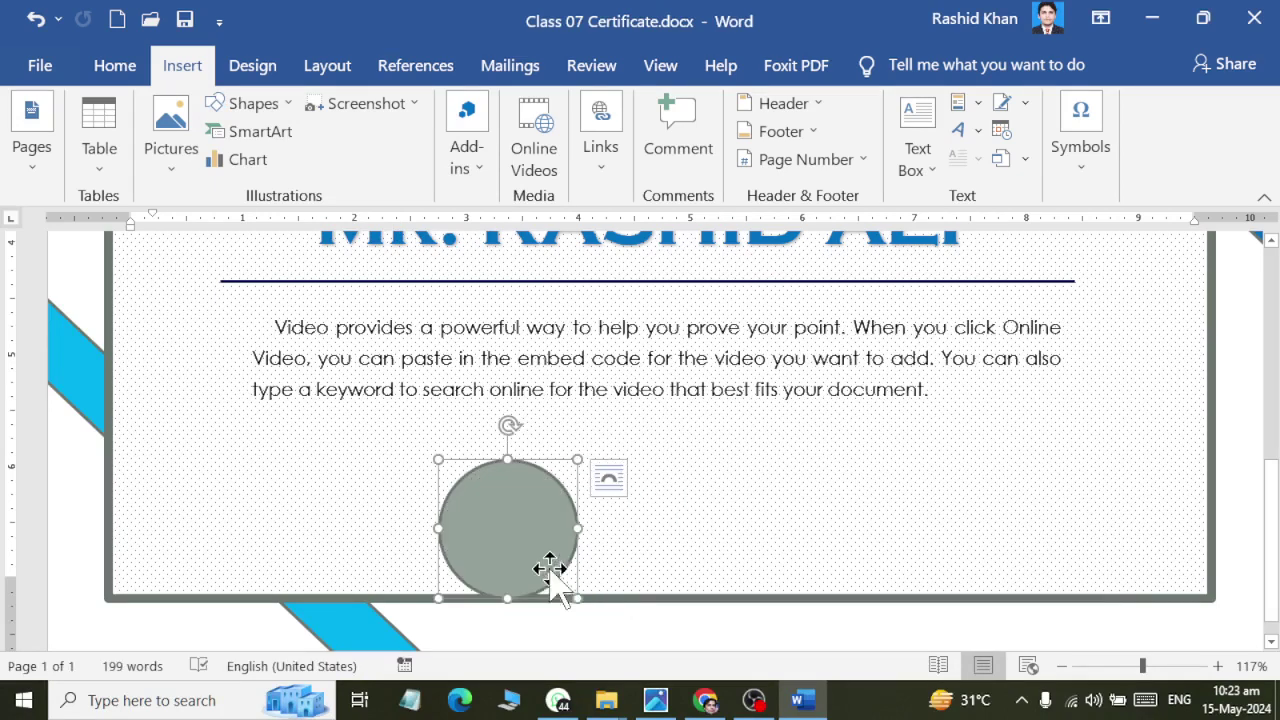
drag(512, 534, 649, 520)
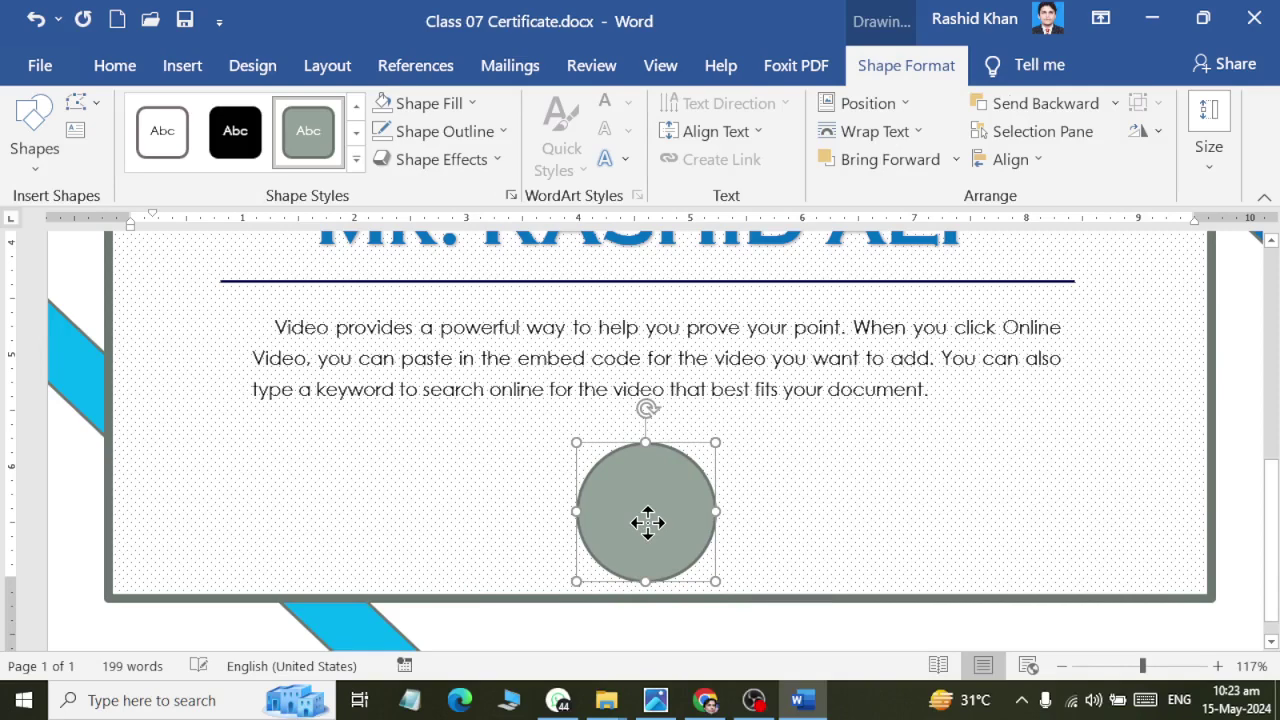
click(858, 104)
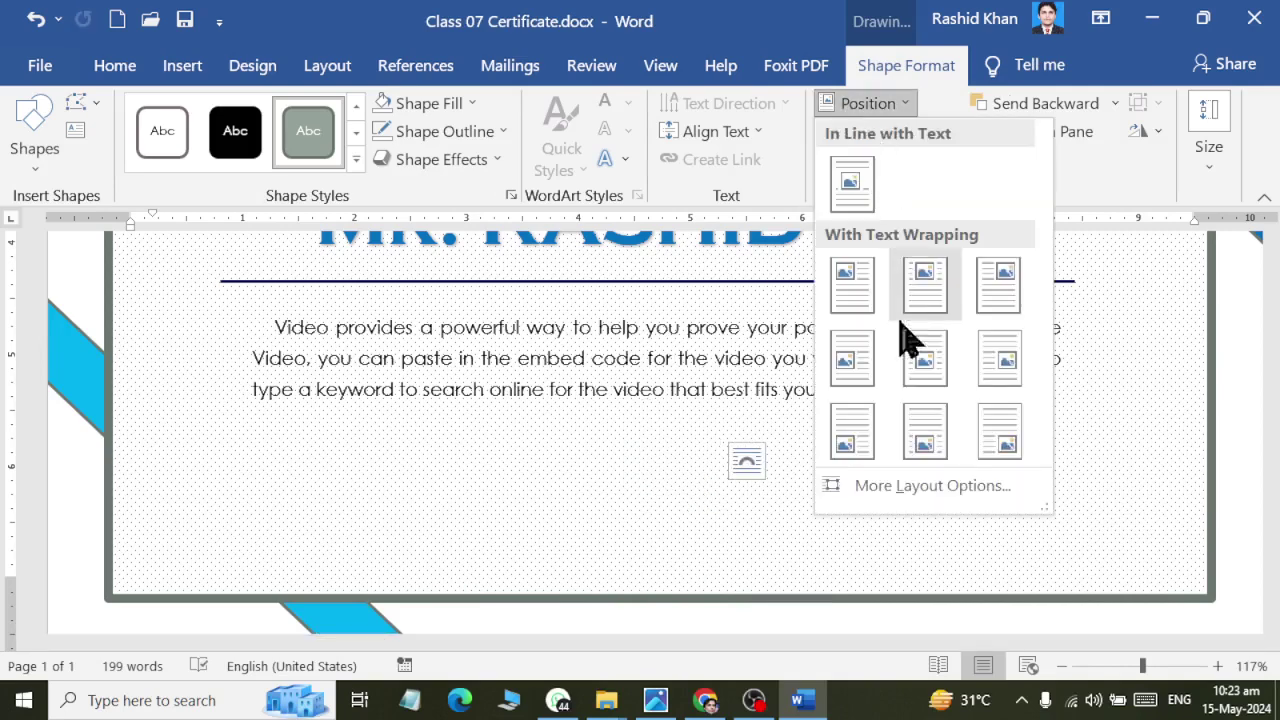
click(925, 440)
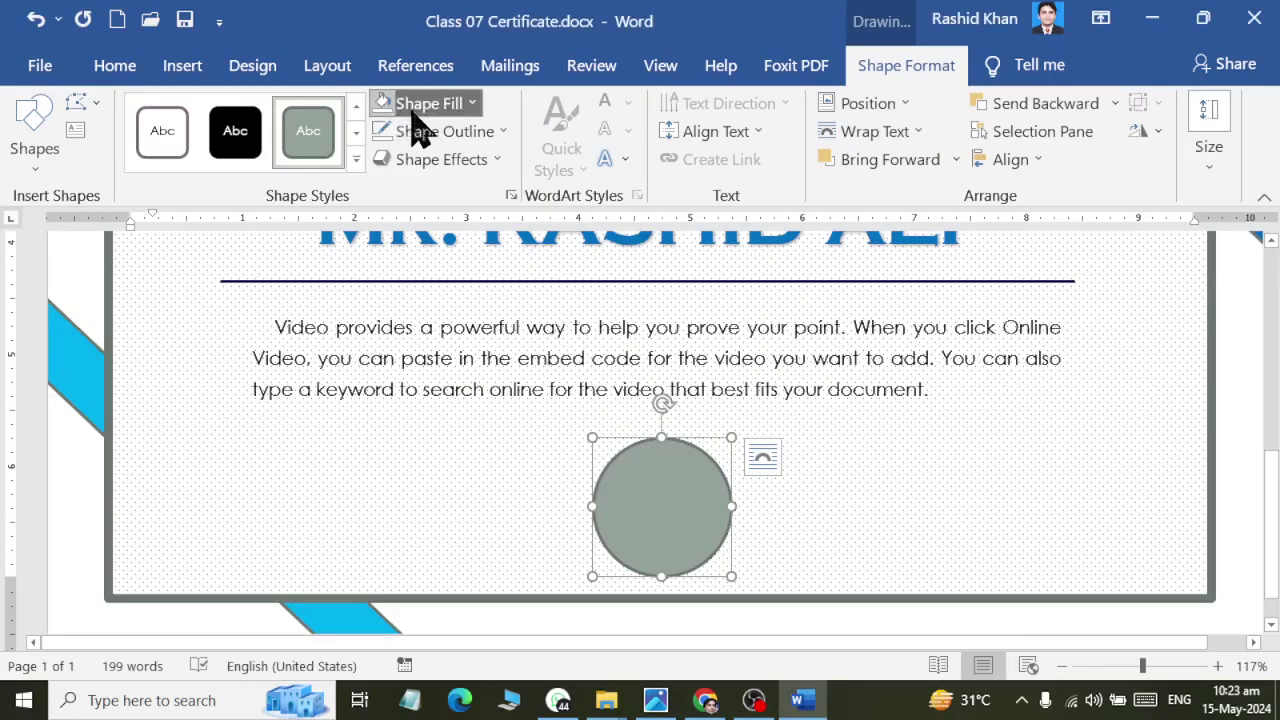
Step: Change the circle into a 32-point star and make its points shallower
click(425, 104)
click(443, 104)
click(80, 103)
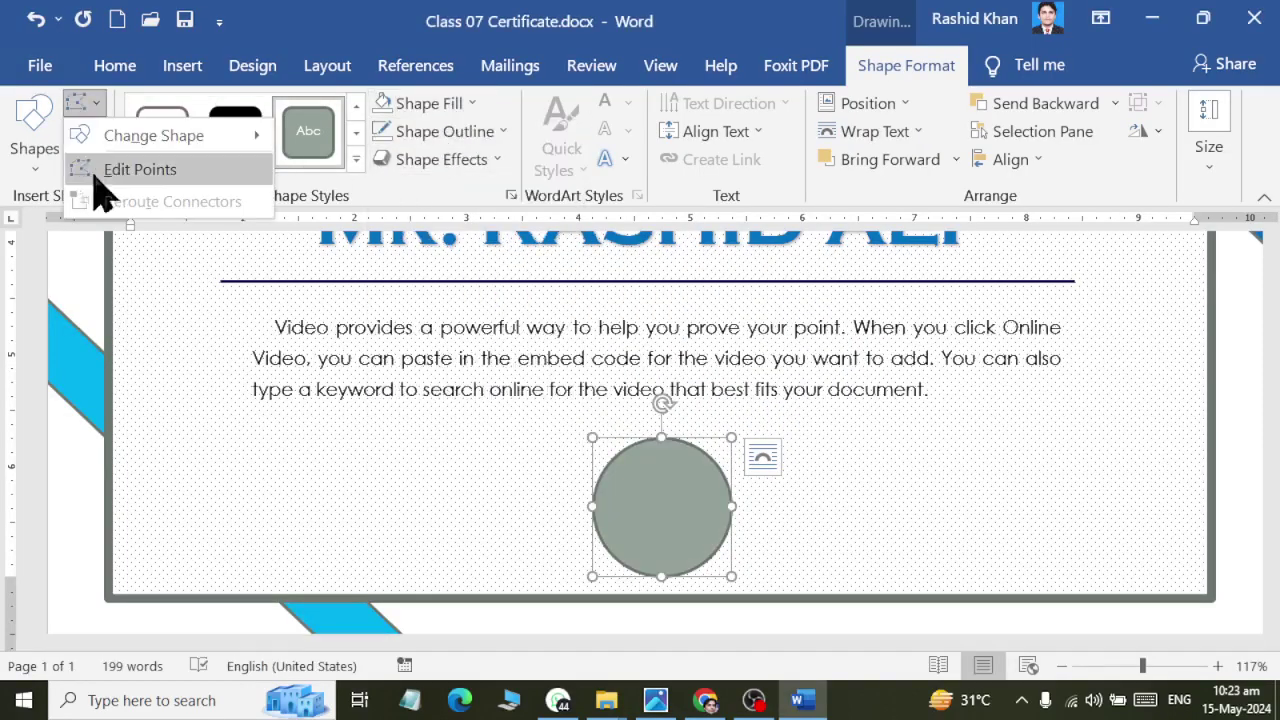
mouse_move(145, 140)
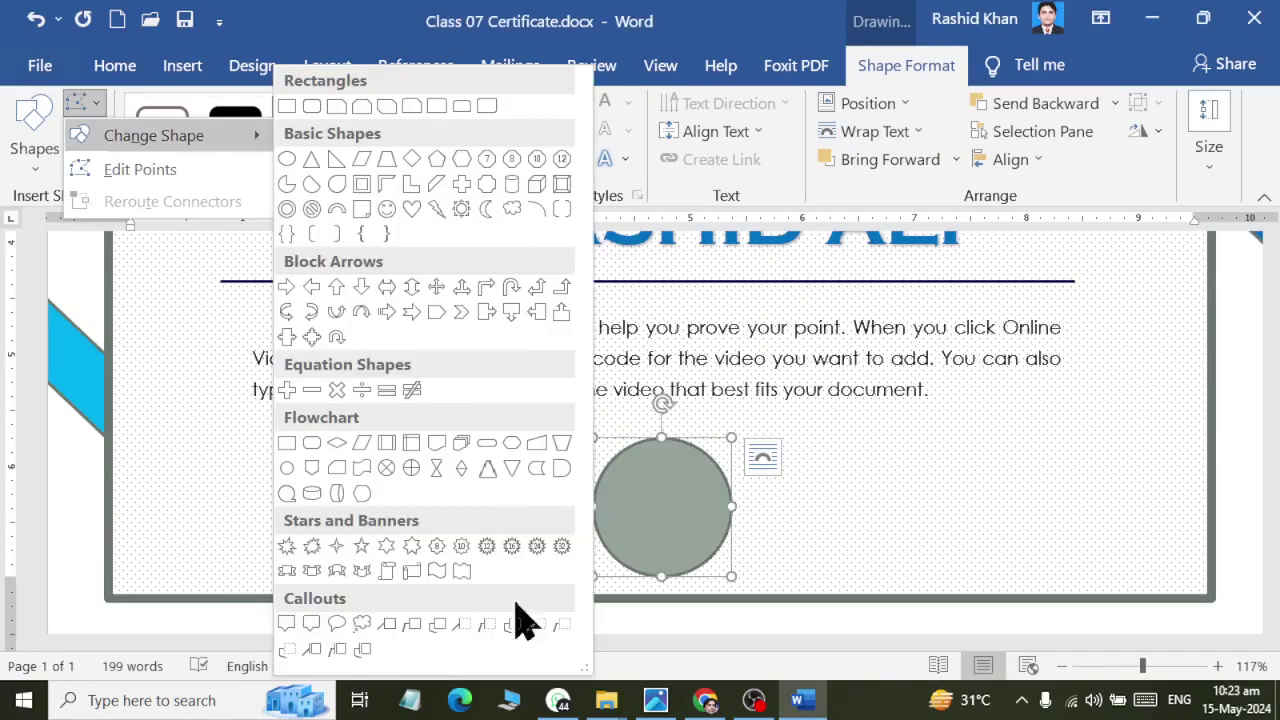
click(562, 546)
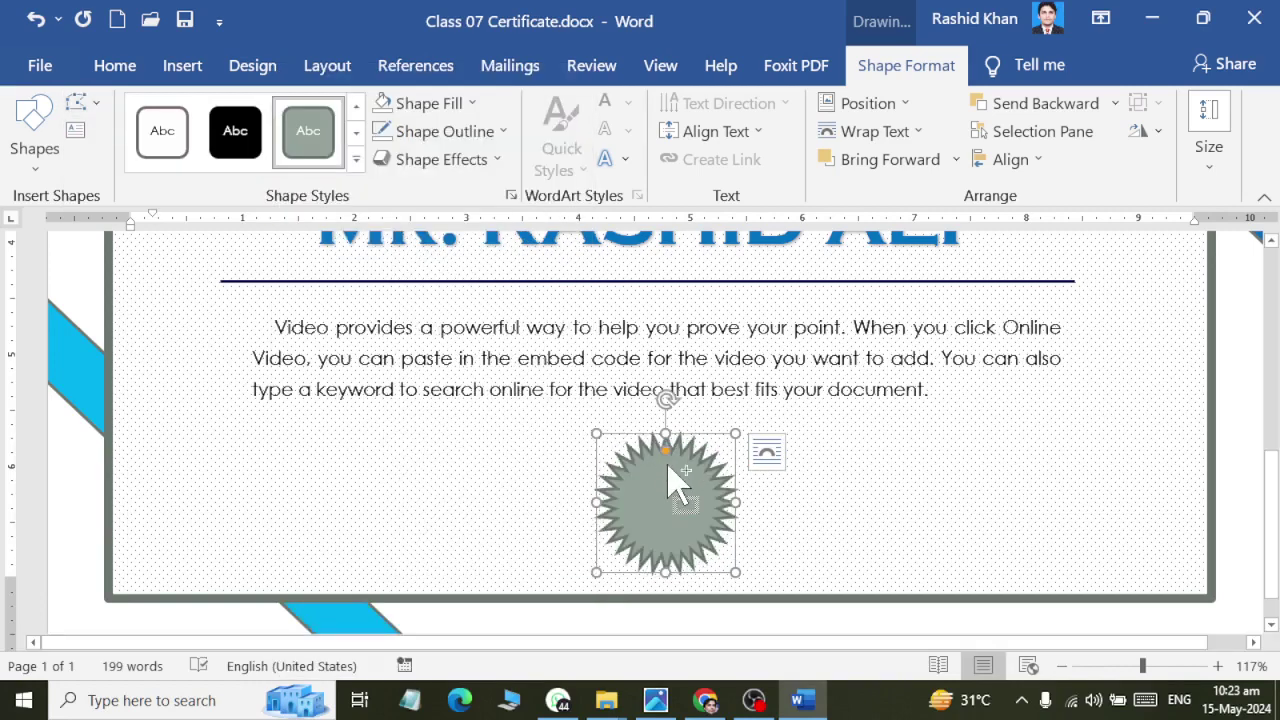
ctrl+scroll(662, 450, up, 5)
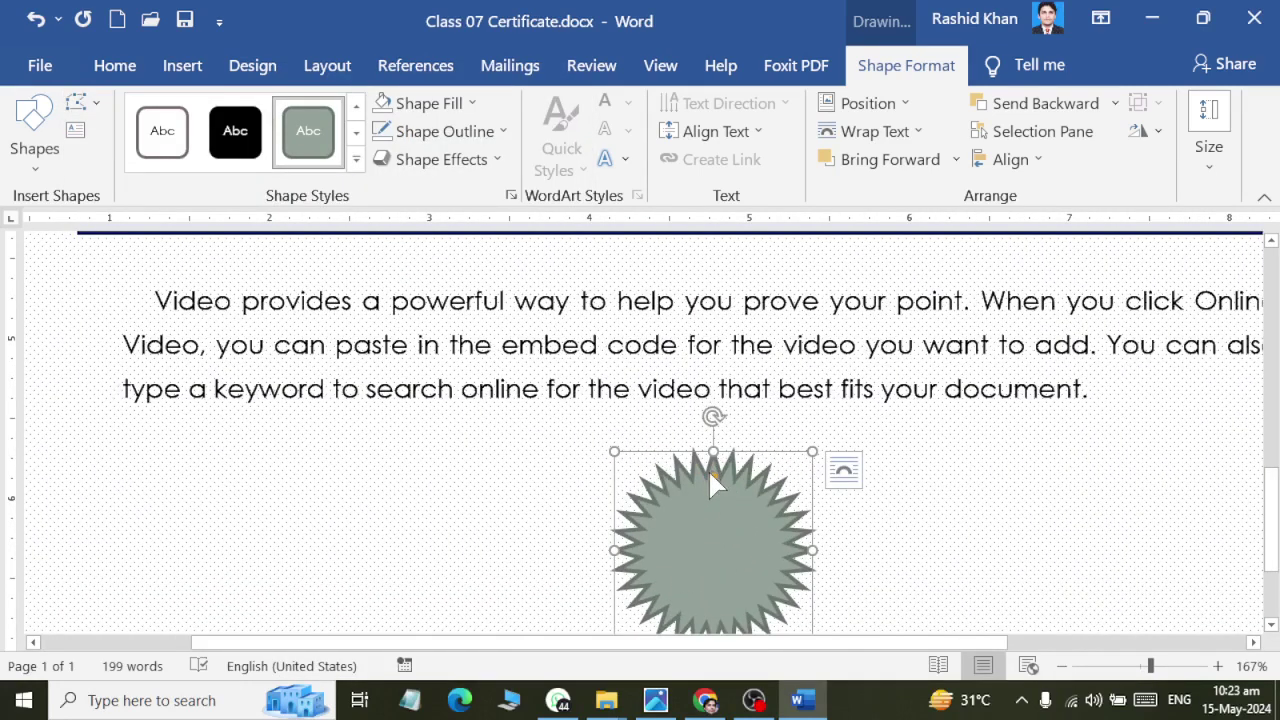
drag(714, 471, 715, 466)
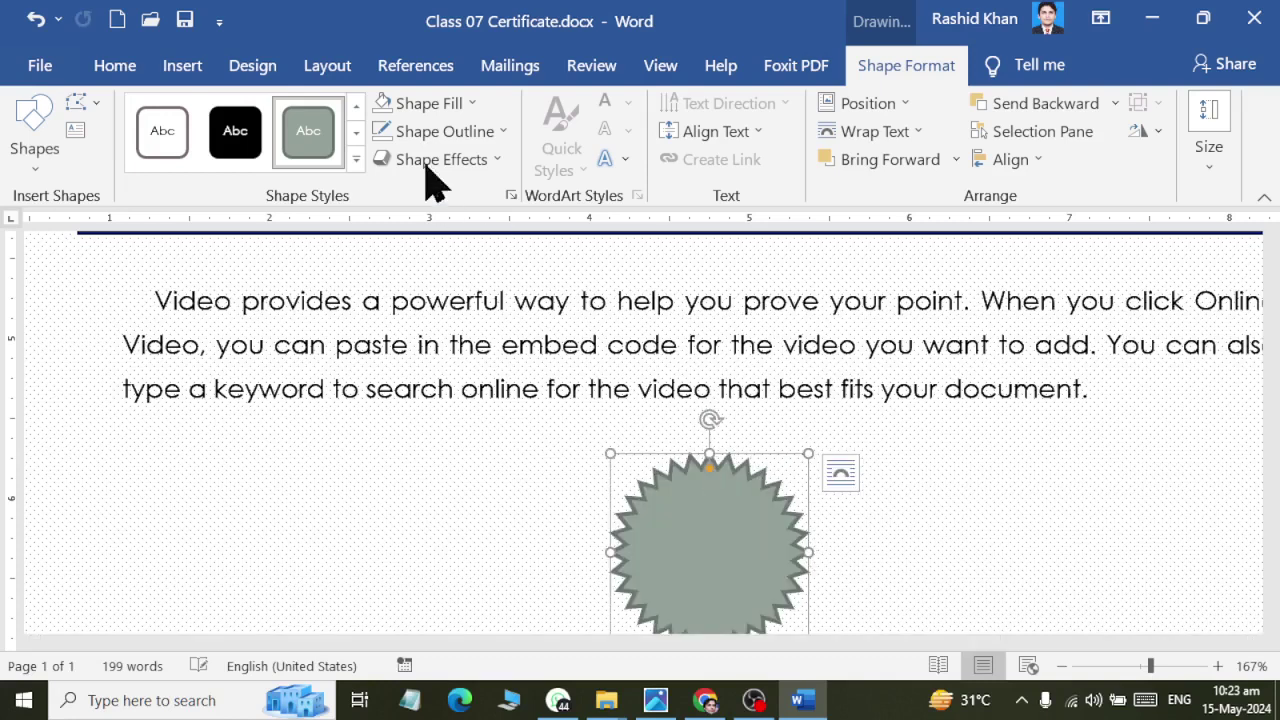
Step: Fill the starburst with navy and remove its outline
click(435, 104)
click(549, 300)
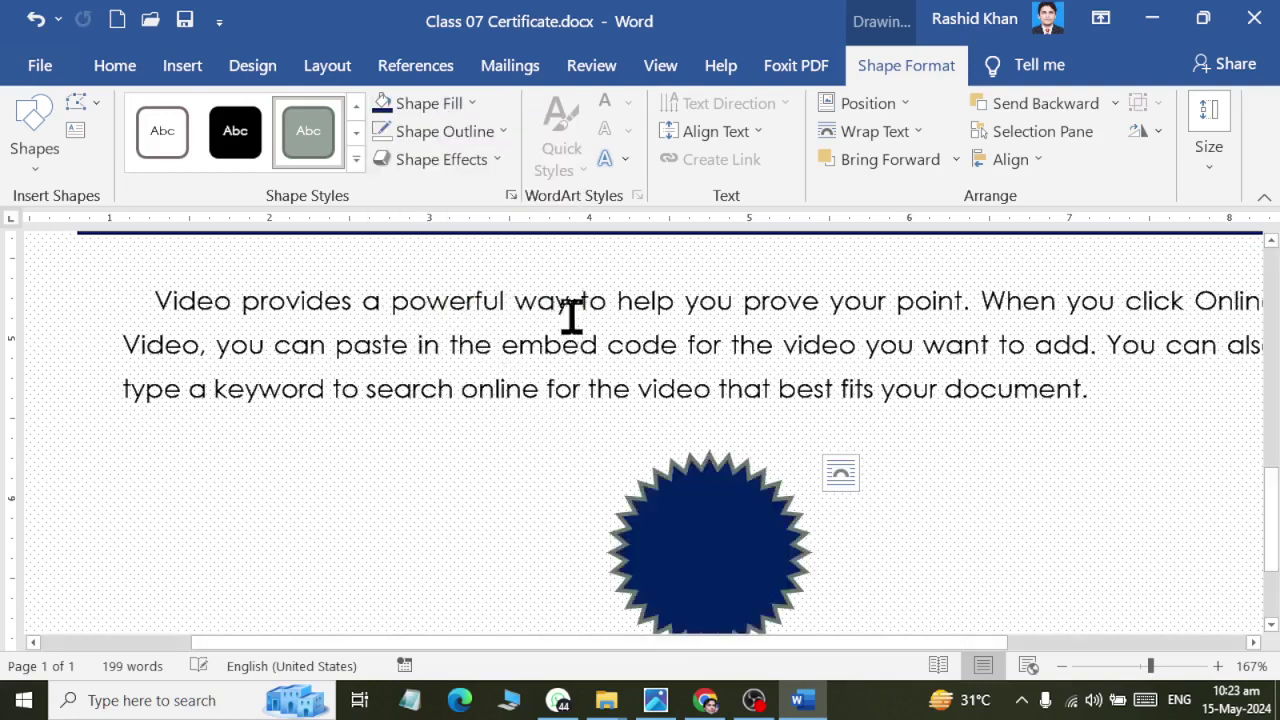
click(428, 131)
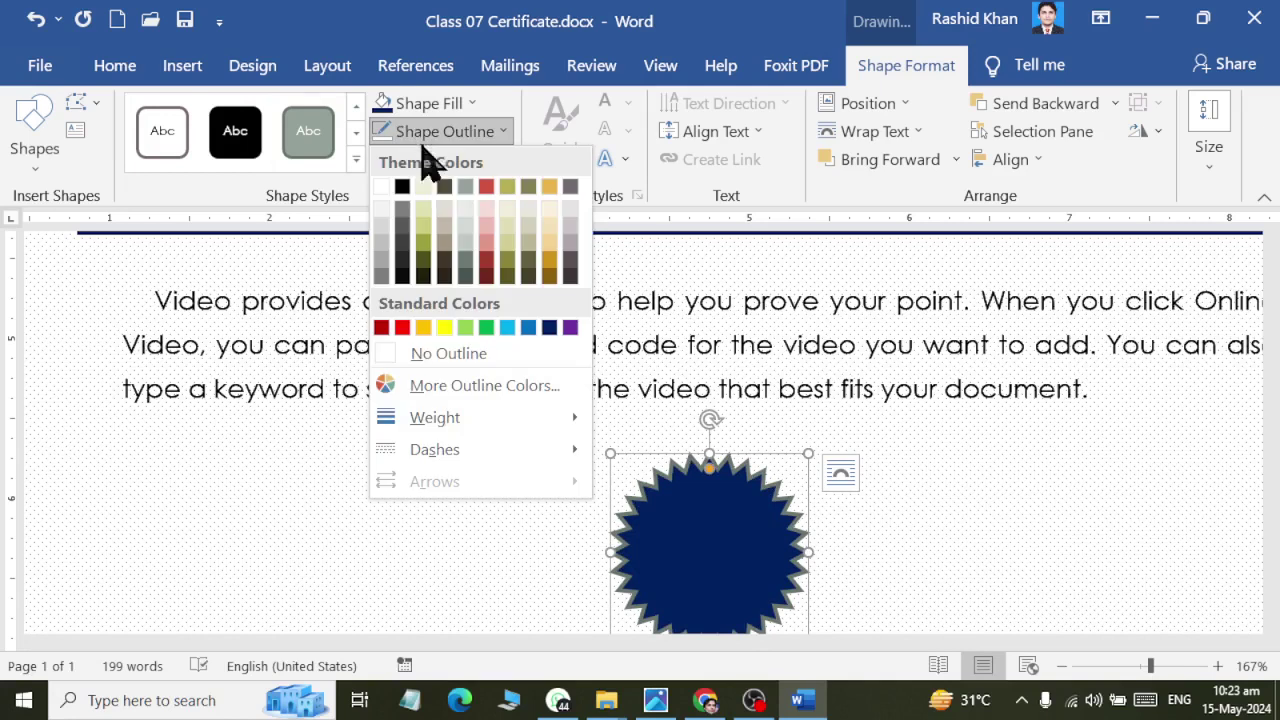
click(478, 354)
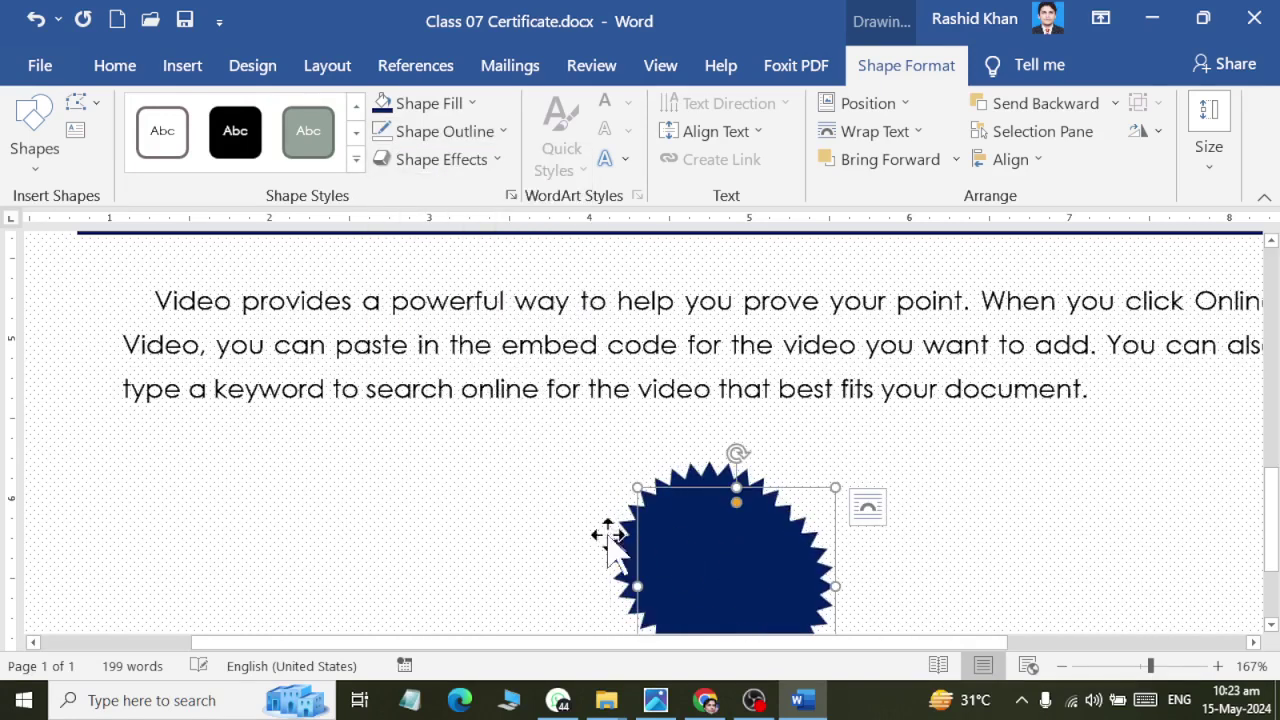
Step: Duplicate the star to its left, turn the copy into a plain circle and shrink it
drag(724, 567, 390, 505)
click(80, 103)
mouse_move(150, 135)
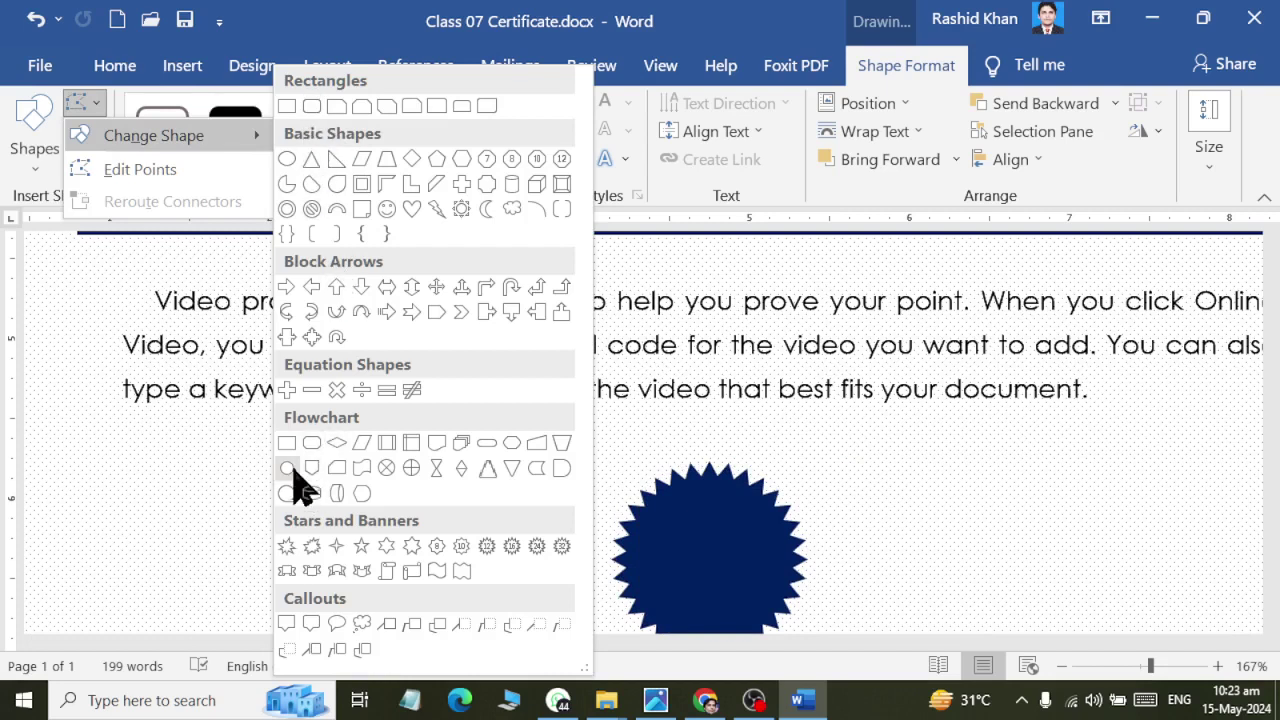
click(286, 183)
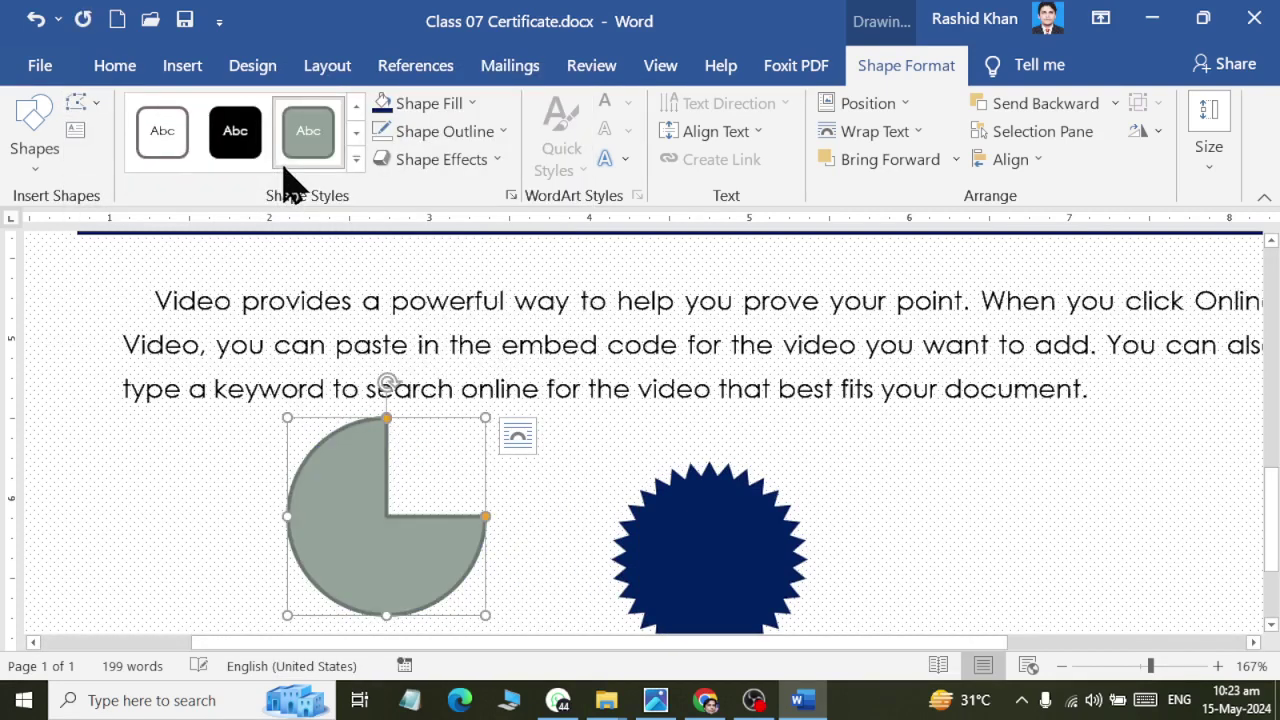
click(85, 105)
mouse_move(150, 135)
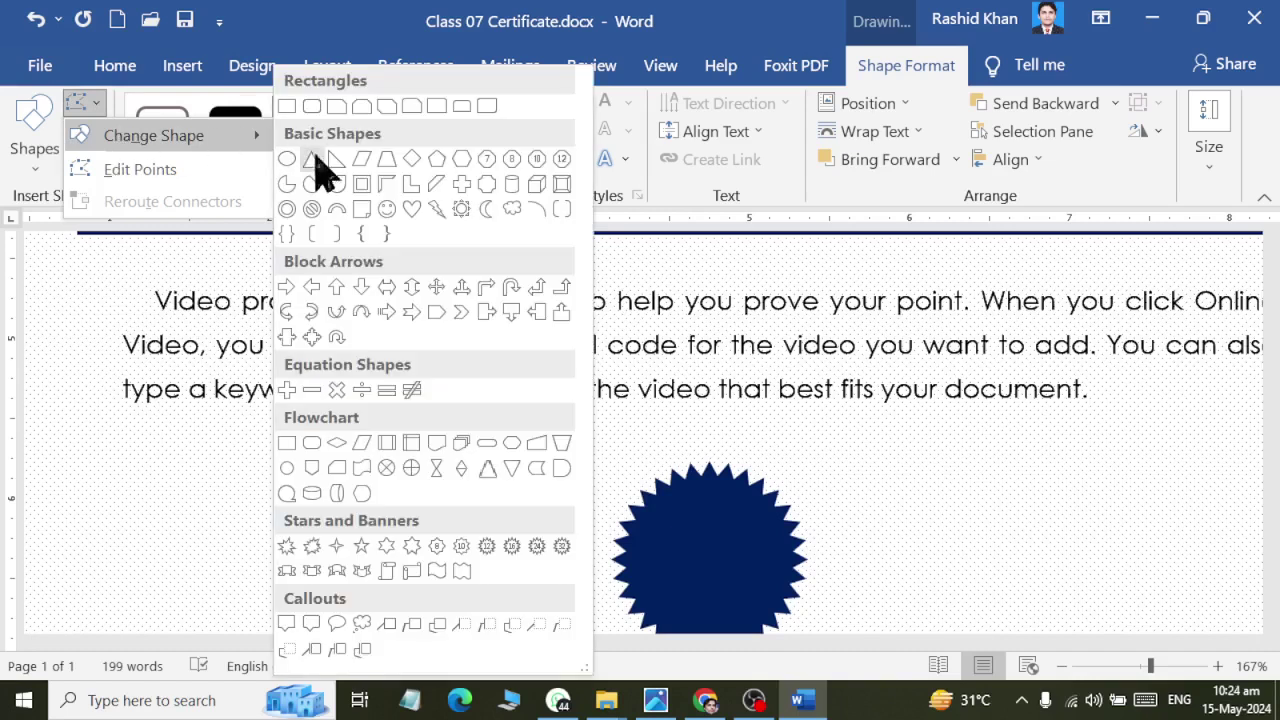
click(287, 158)
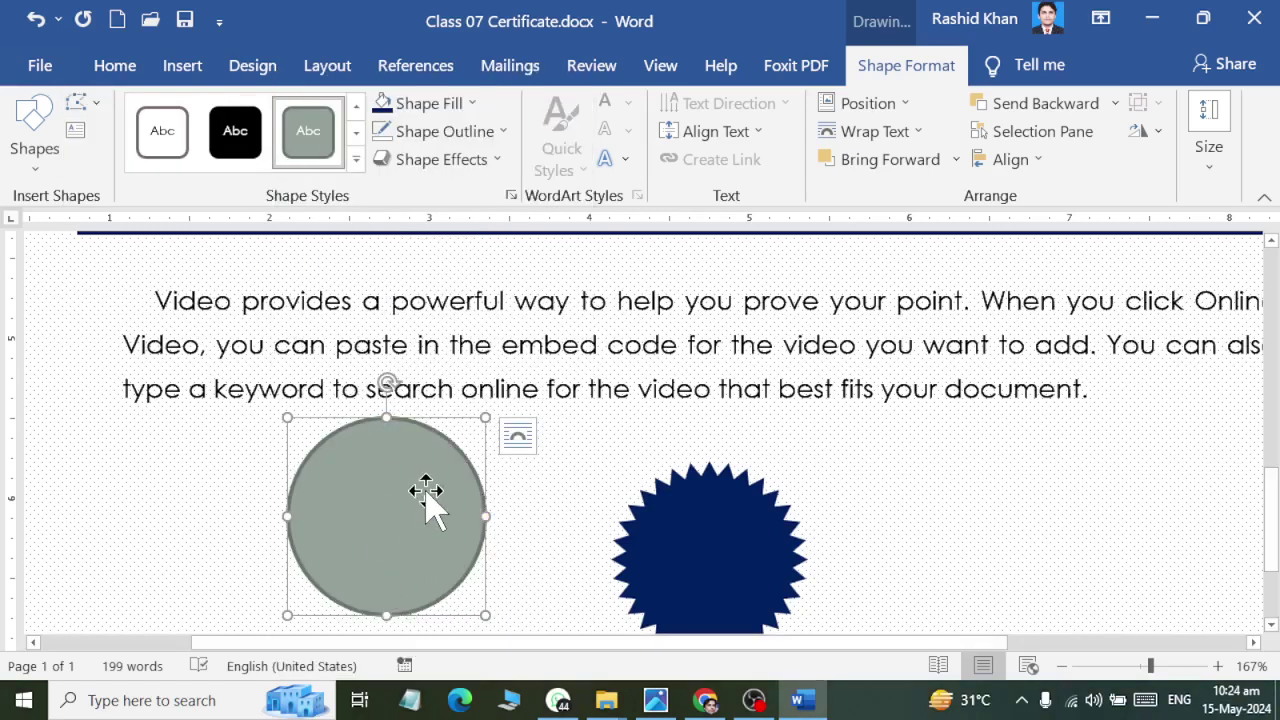
drag(485, 615, 450, 580)
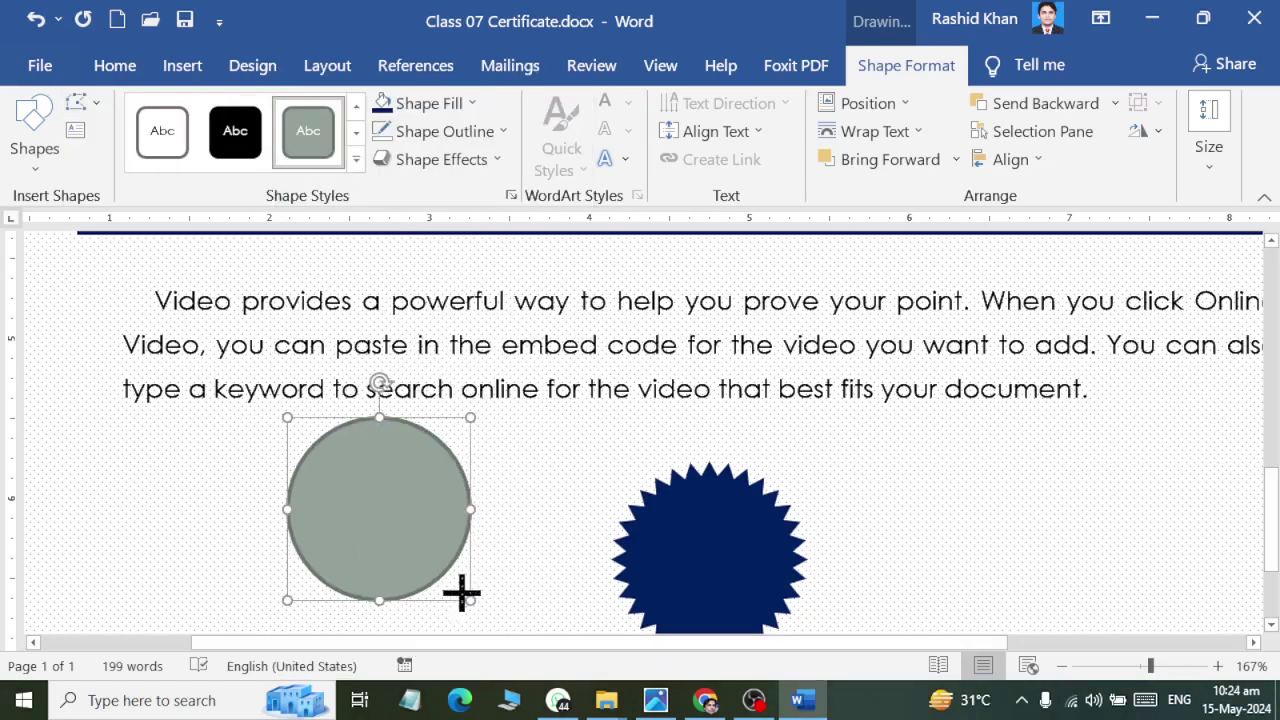
Step: Fill the circle with white and open its outline colours after checking the reference seal
click(430, 104)
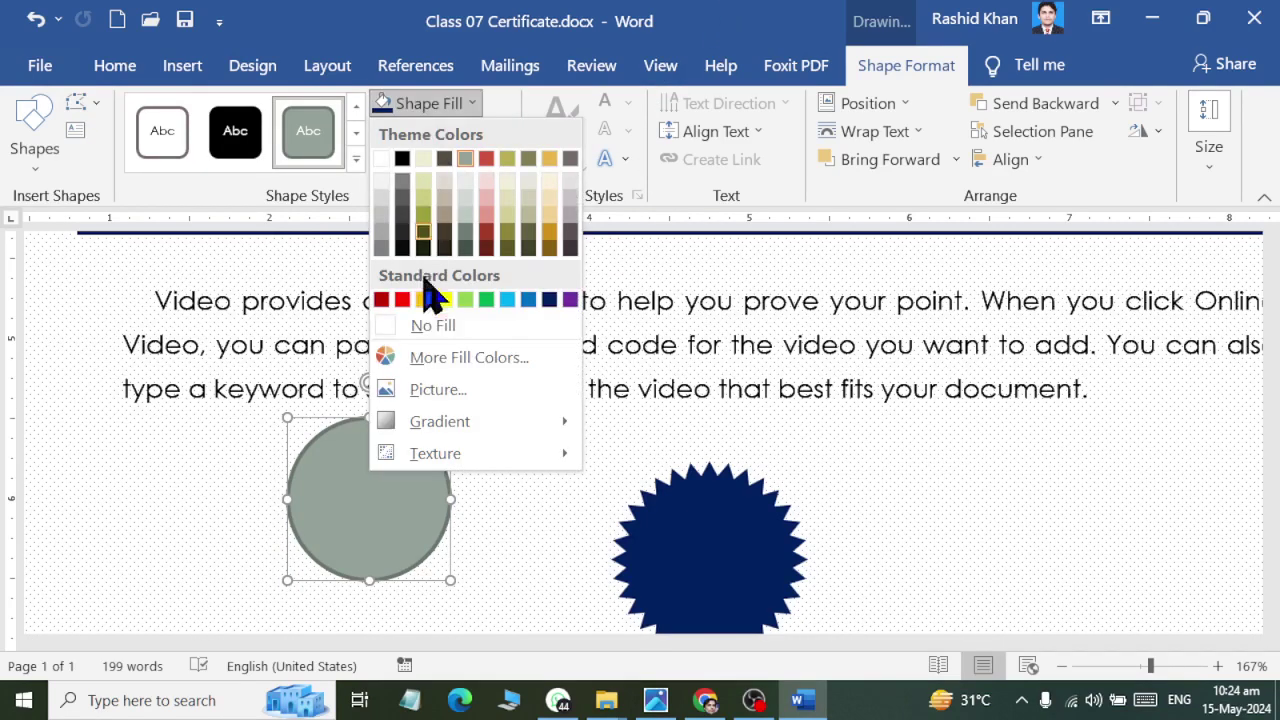
click(384, 158)
click(455, 134)
key(alt+Tab)
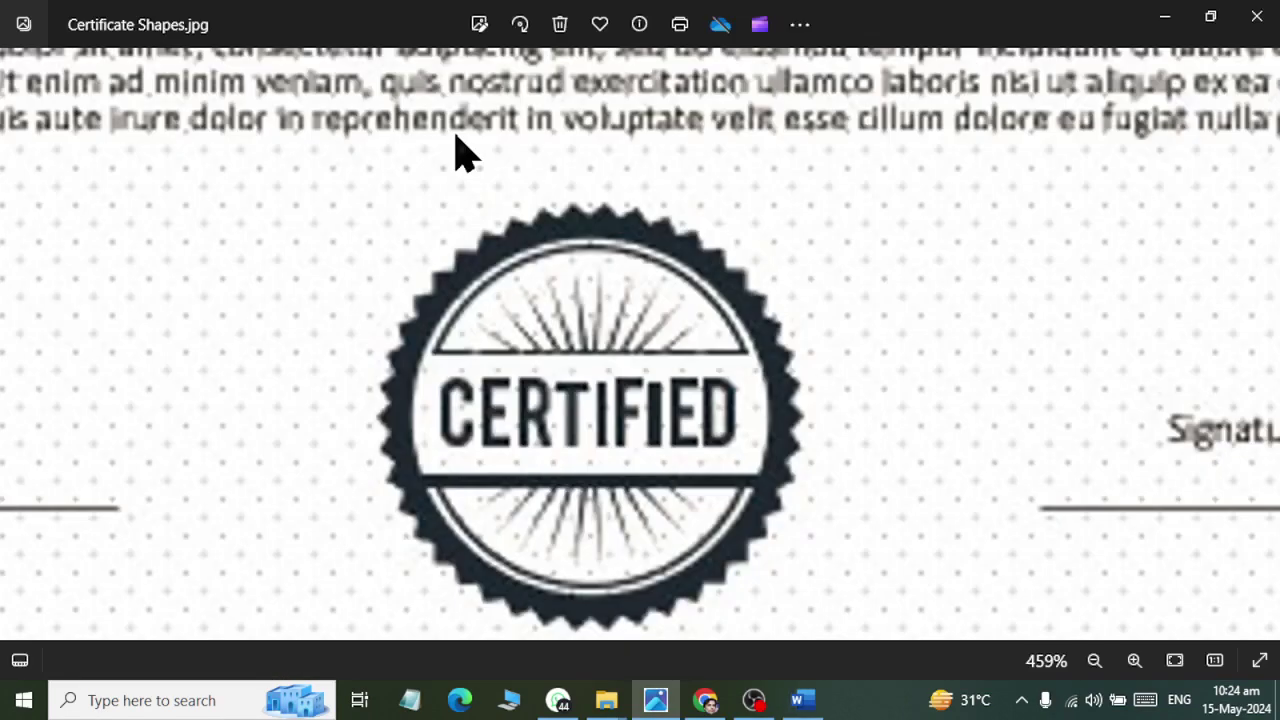
key(alt+Tab)
click(455, 131)
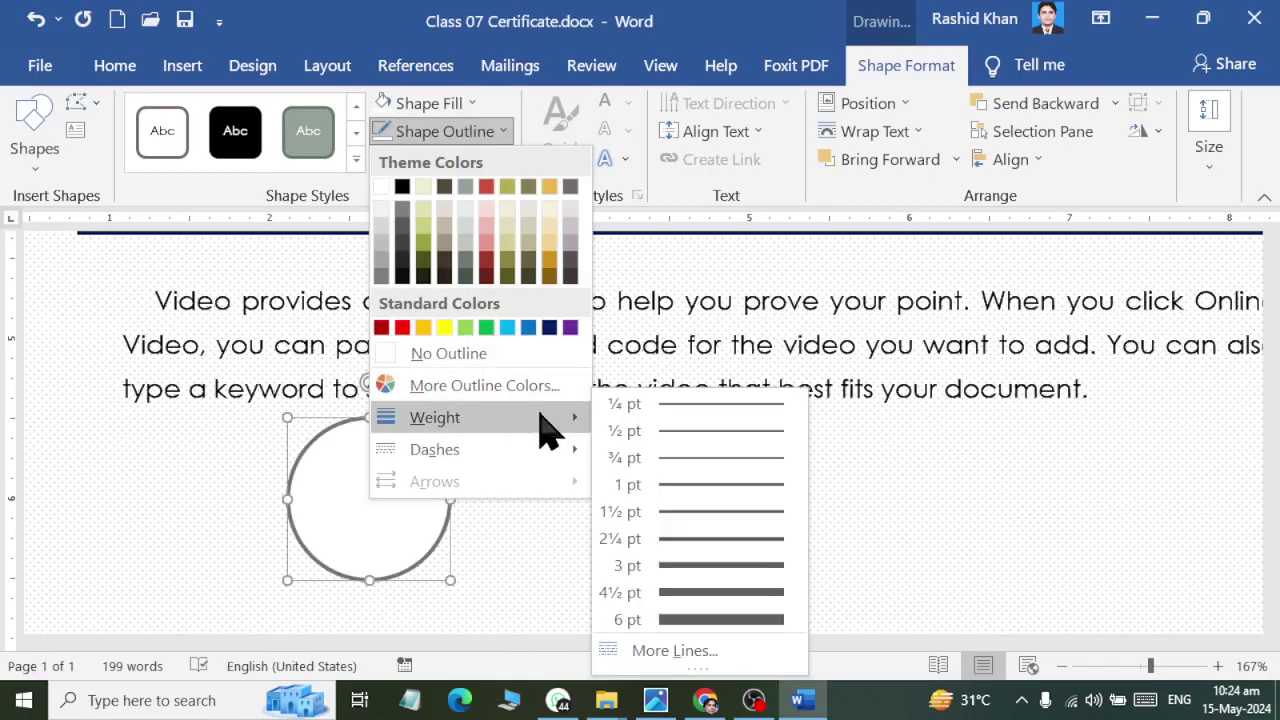
Step: Outline the white circle in dark blue, centre it on the navy starburst, and view the reference
click(549, 328)
drag(350, 425, 695, 482)
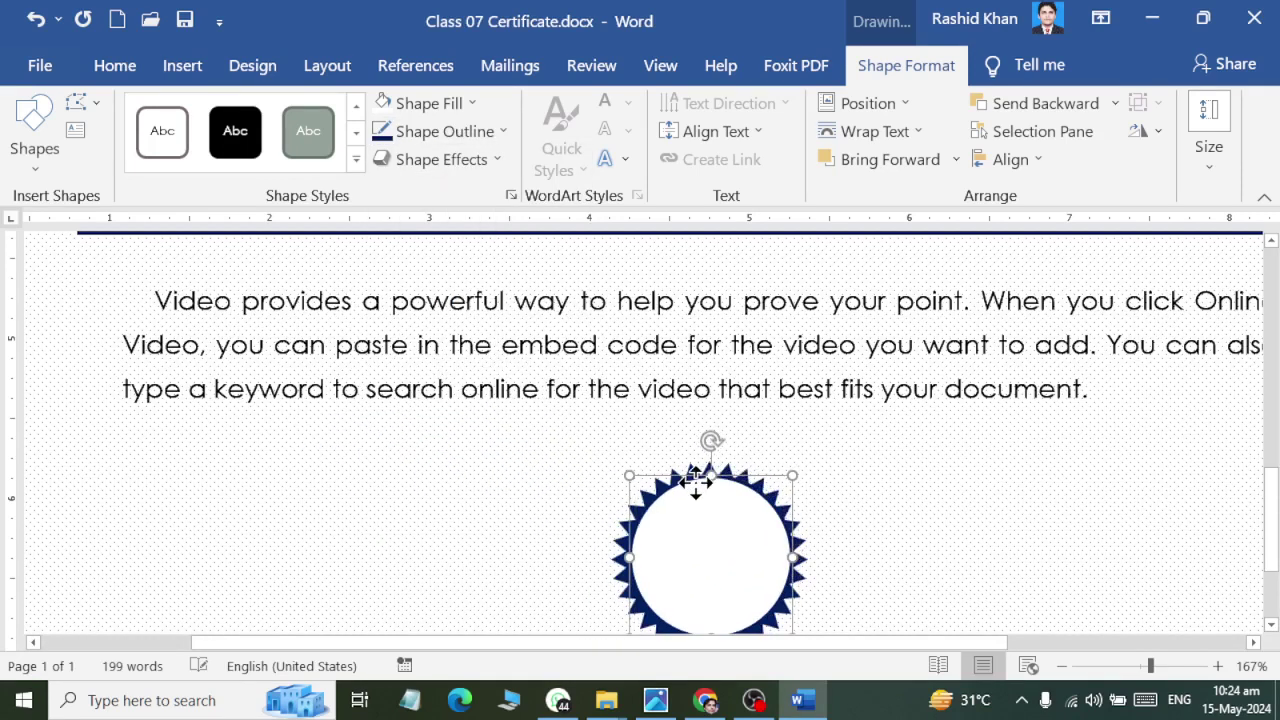
scroll(740, 443, down, 2)
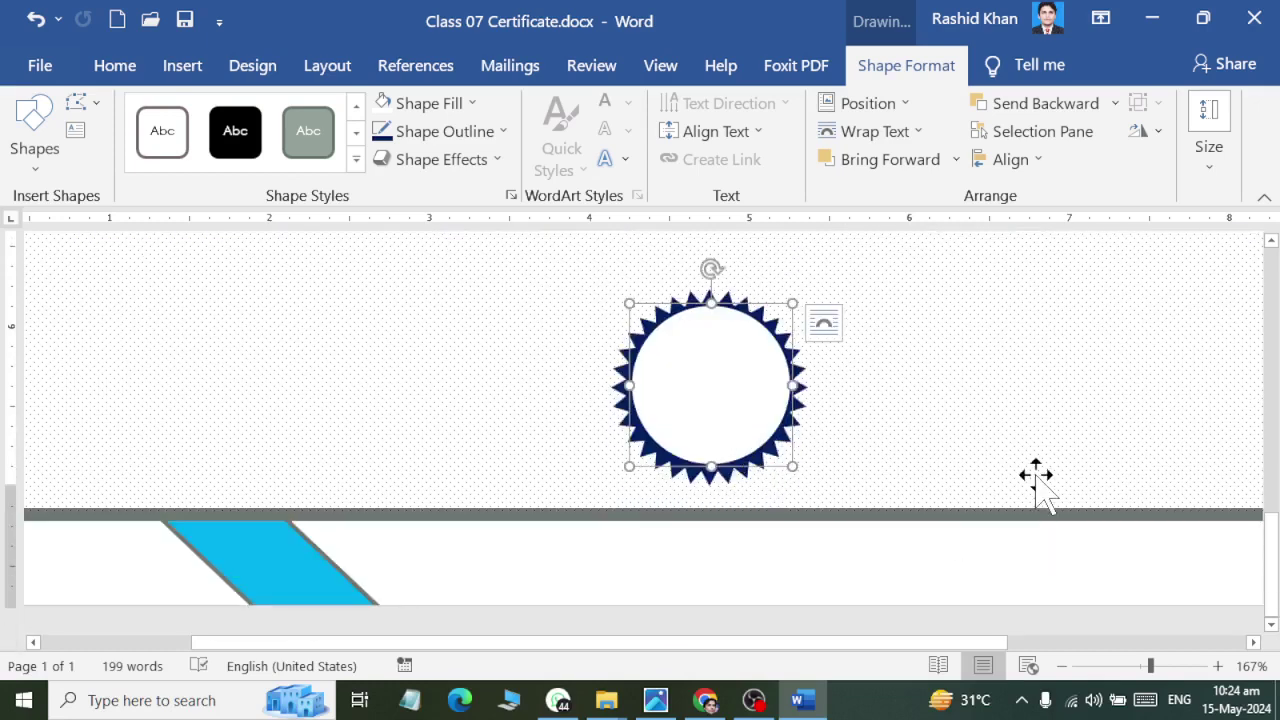
key(Down)
key(alt+Tab)
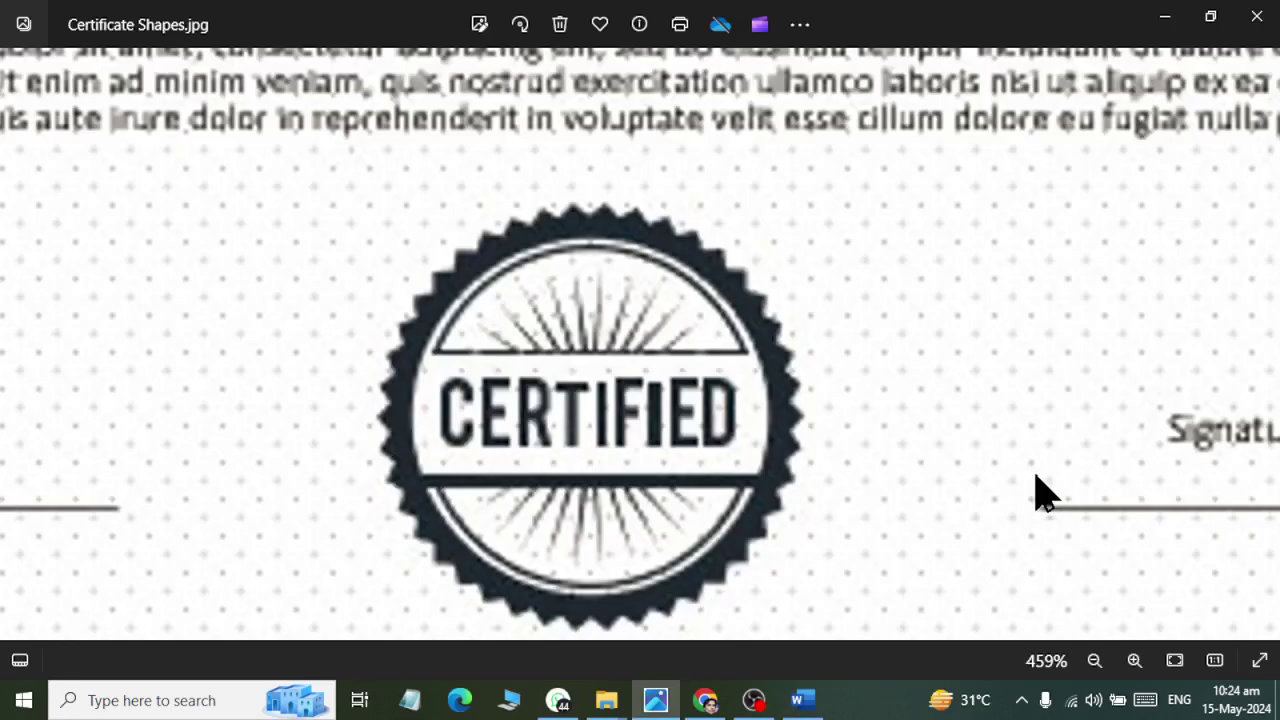
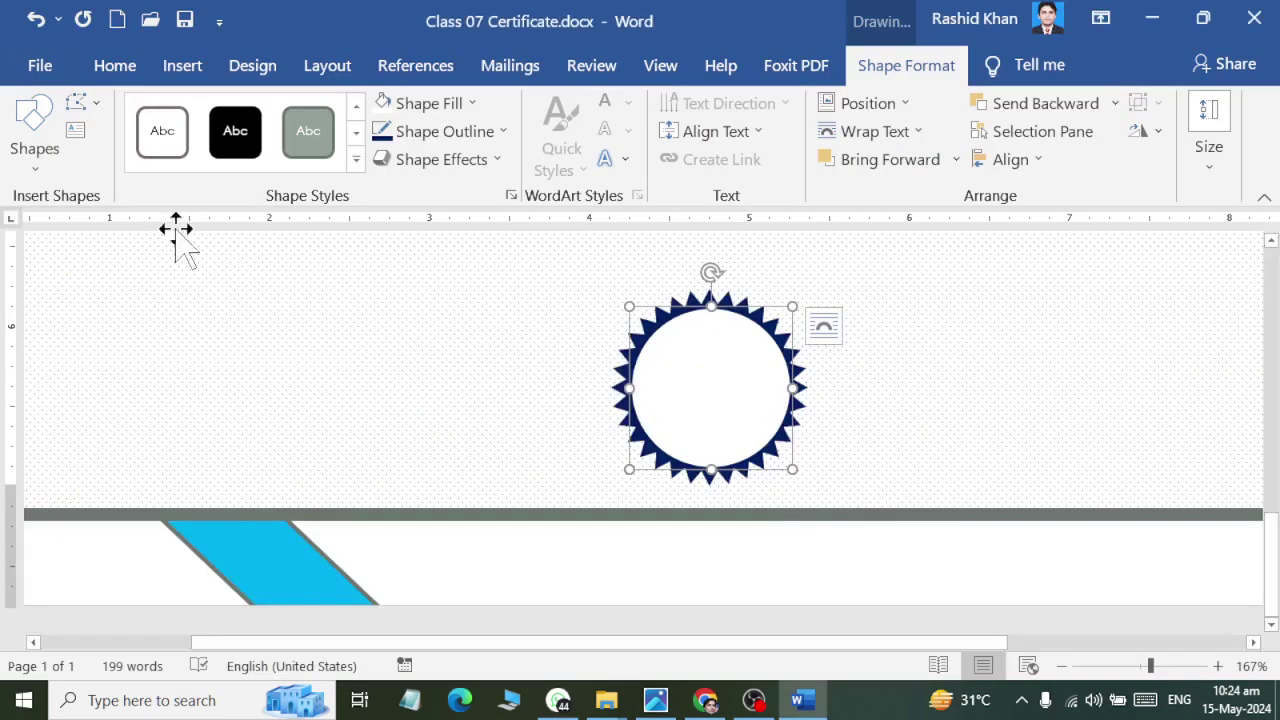
Step: Draw a pie shape, reshape it into a half-circle and position it over the seal
click(182, 65)
click(253, 103)
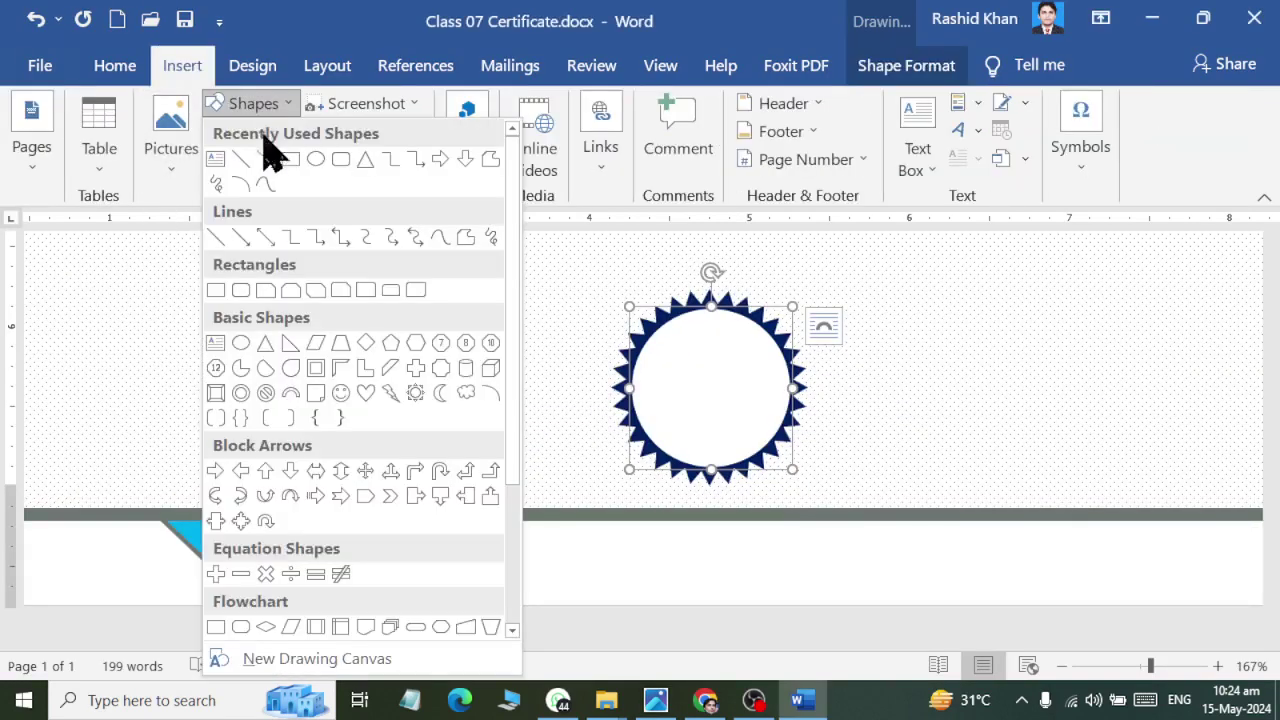
click(250, 388)
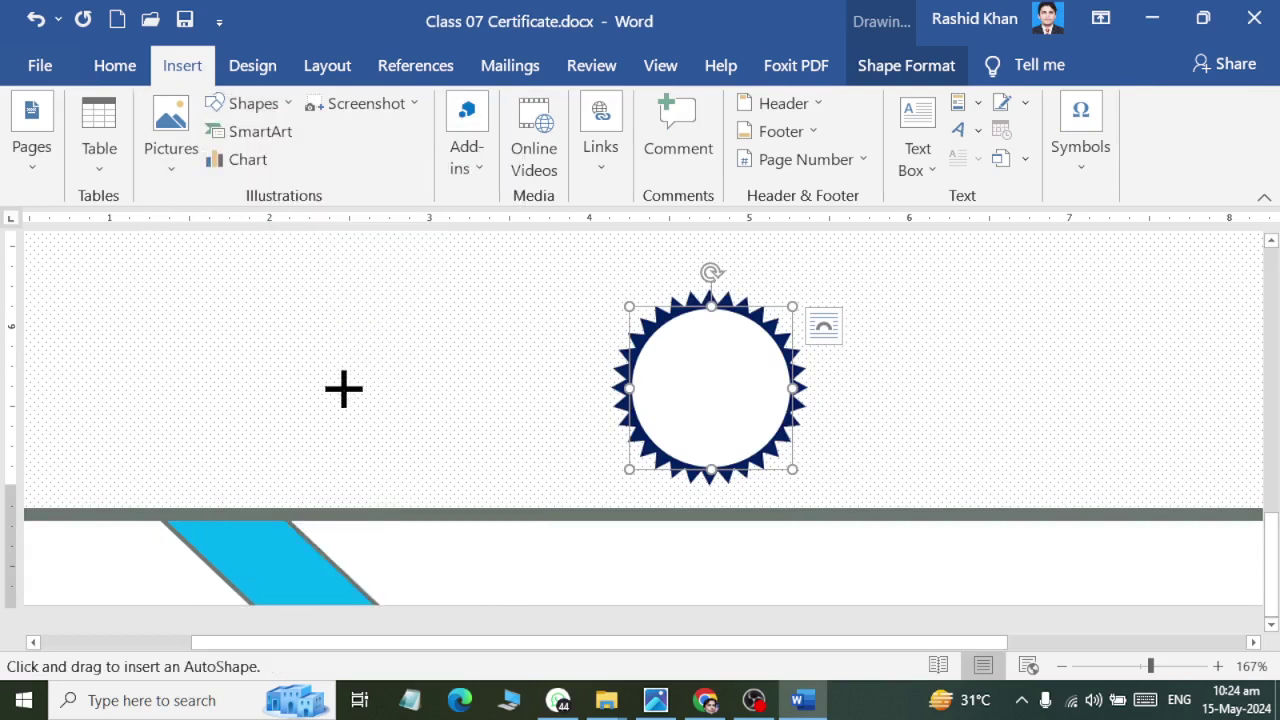
drag(205, 278, 351, 424)
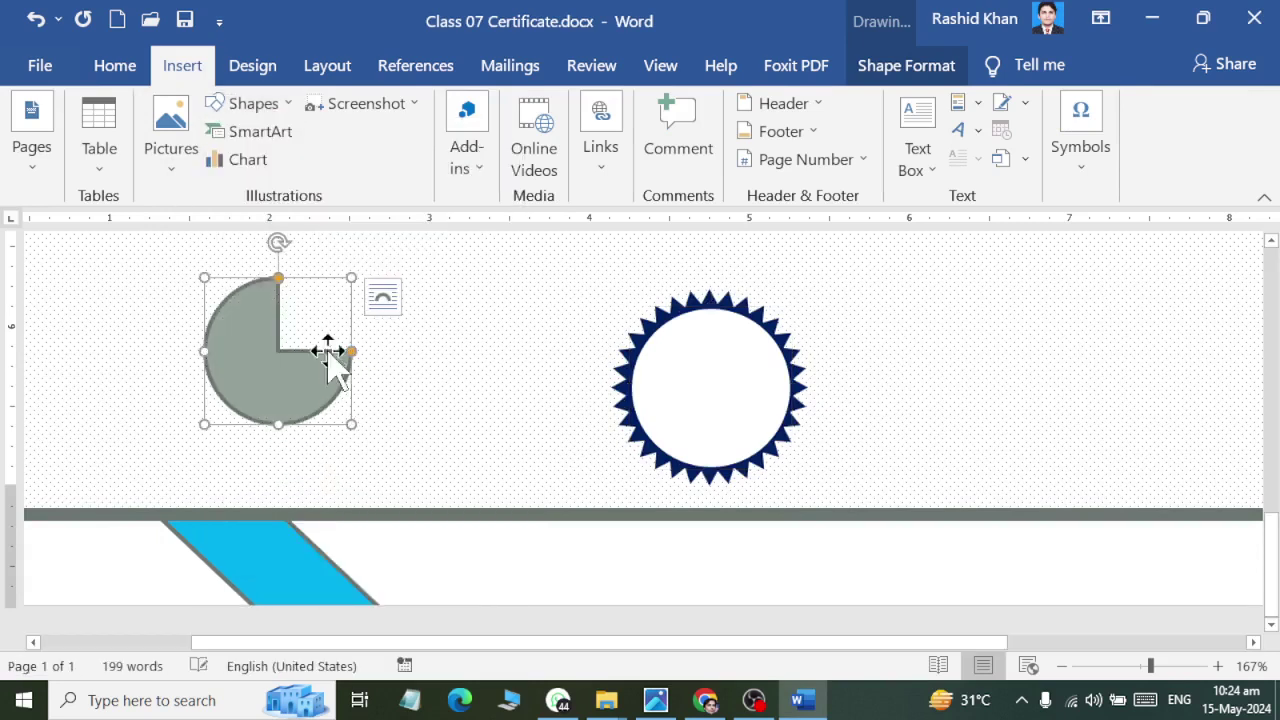
drag(278, 279, 192, 362)
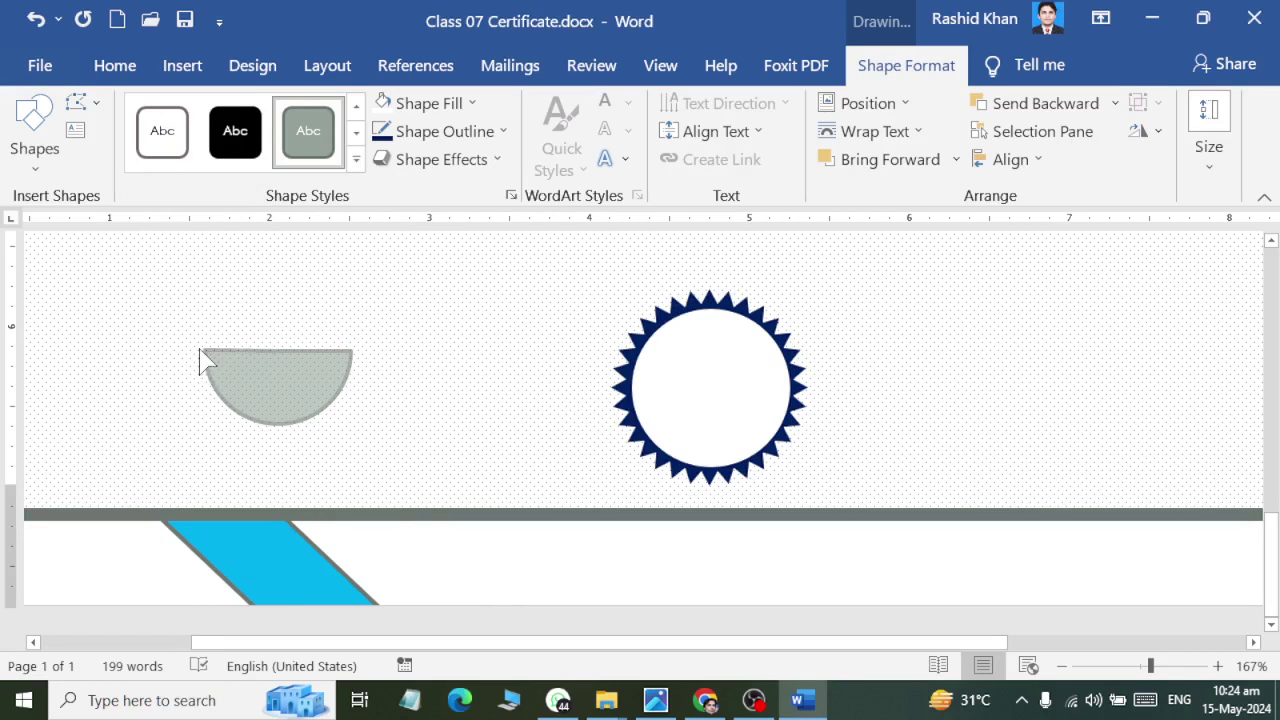
drag(201, 360, 204, 353)
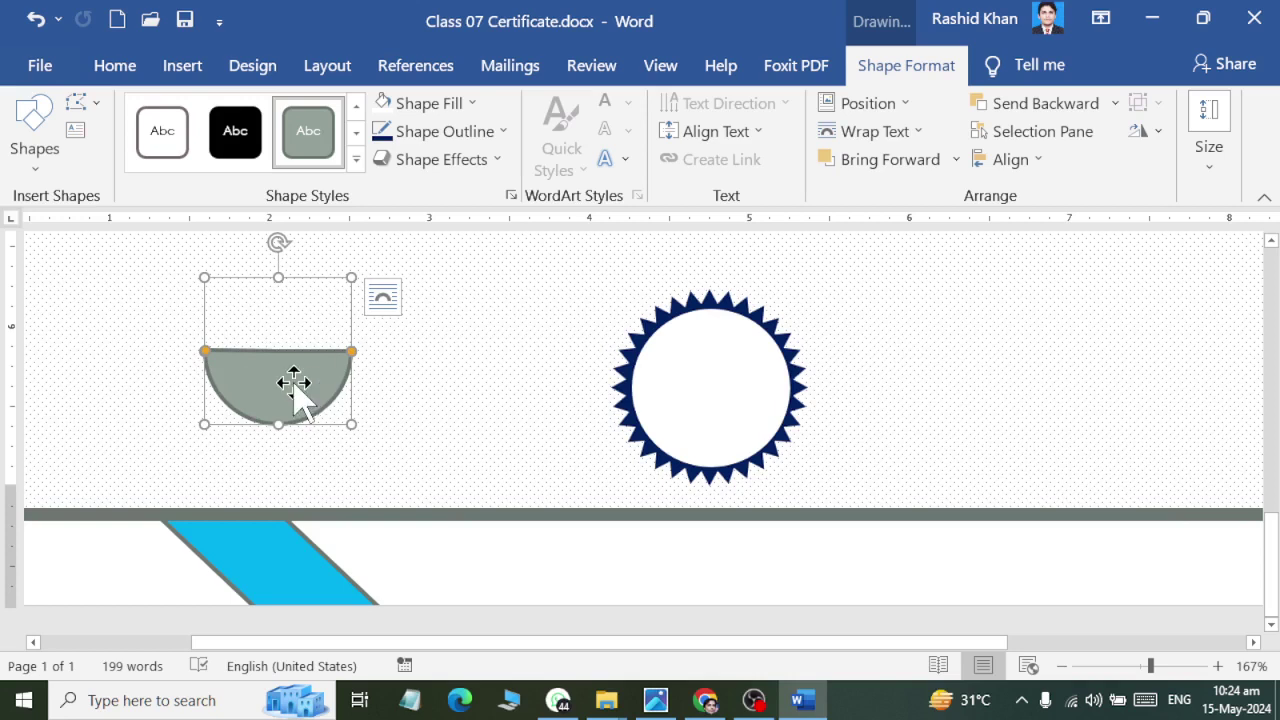
drag(294, 385, 735, 427)
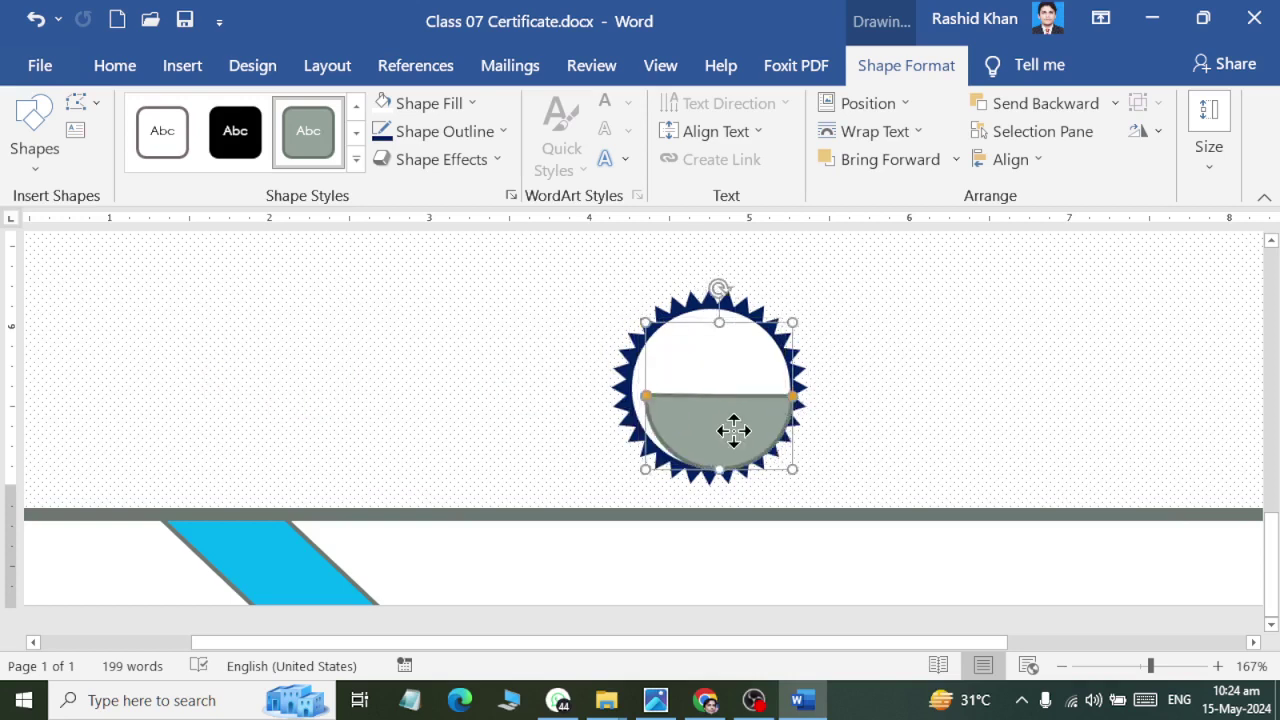
drag(735, 427, 728, 419)
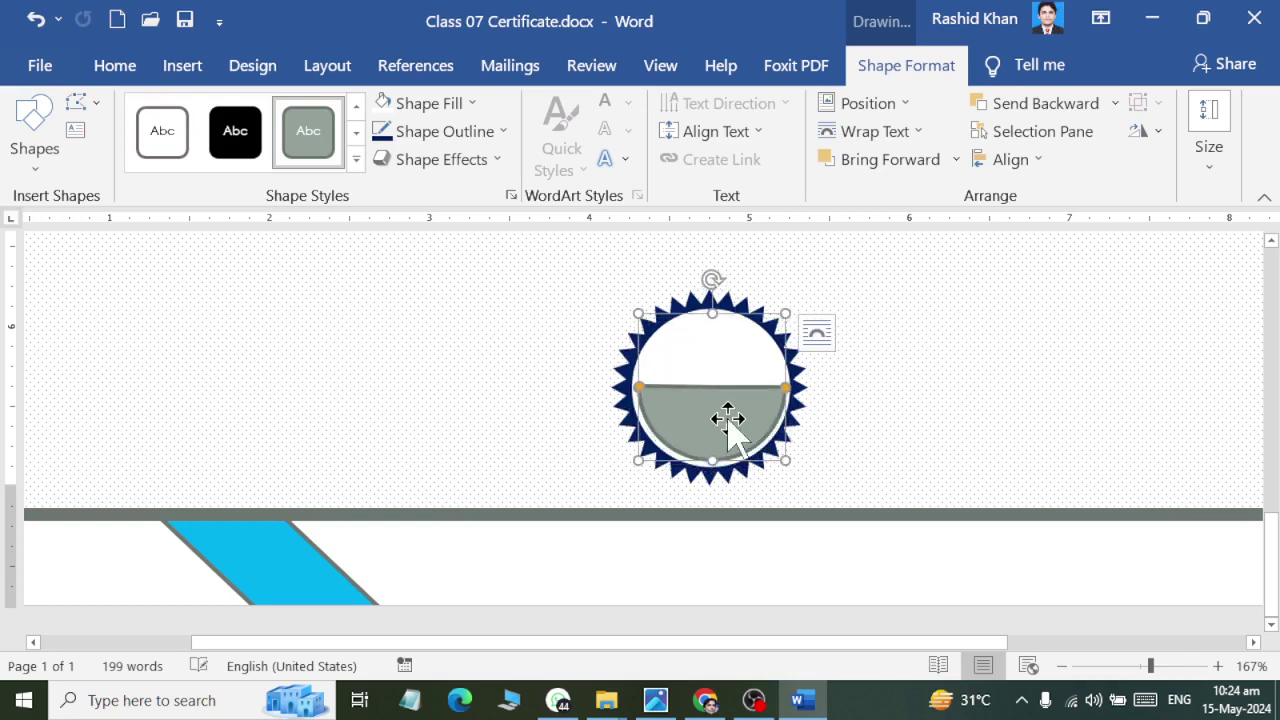
Step: Move the grey half-circle off the seal and delete it
shift+click(779, 457)
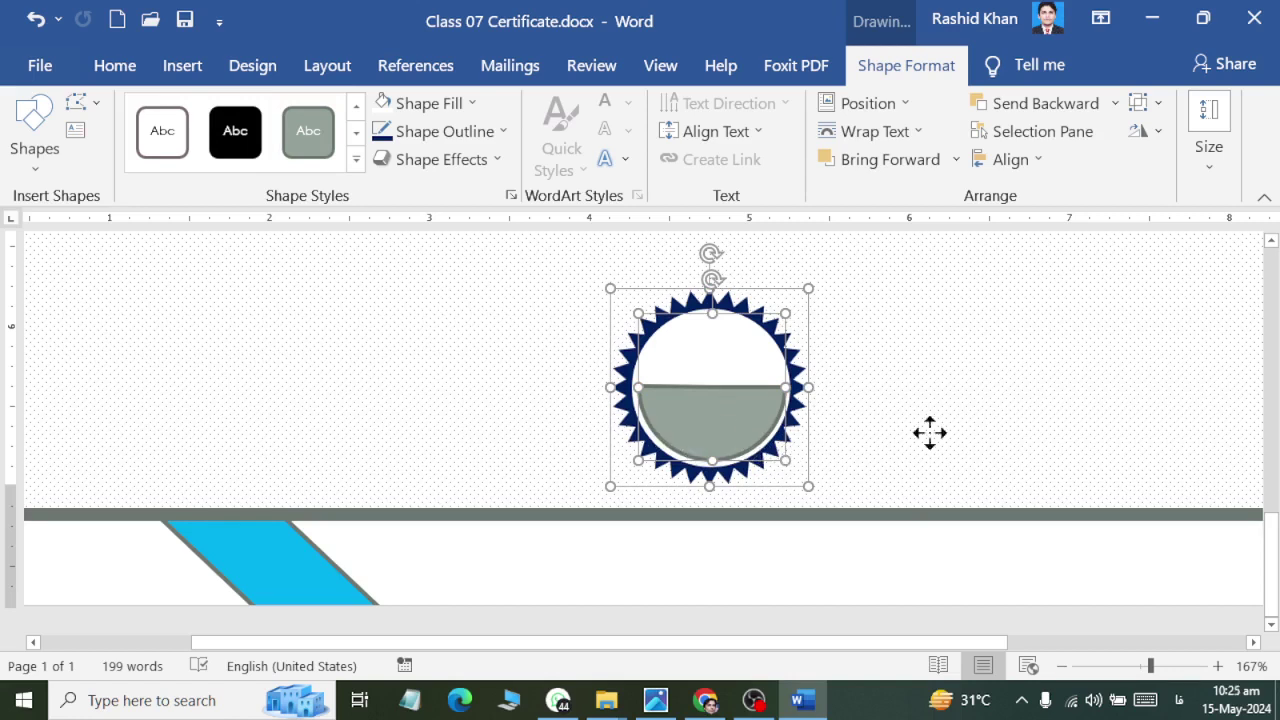
click(812, 346)
click(706, 432)
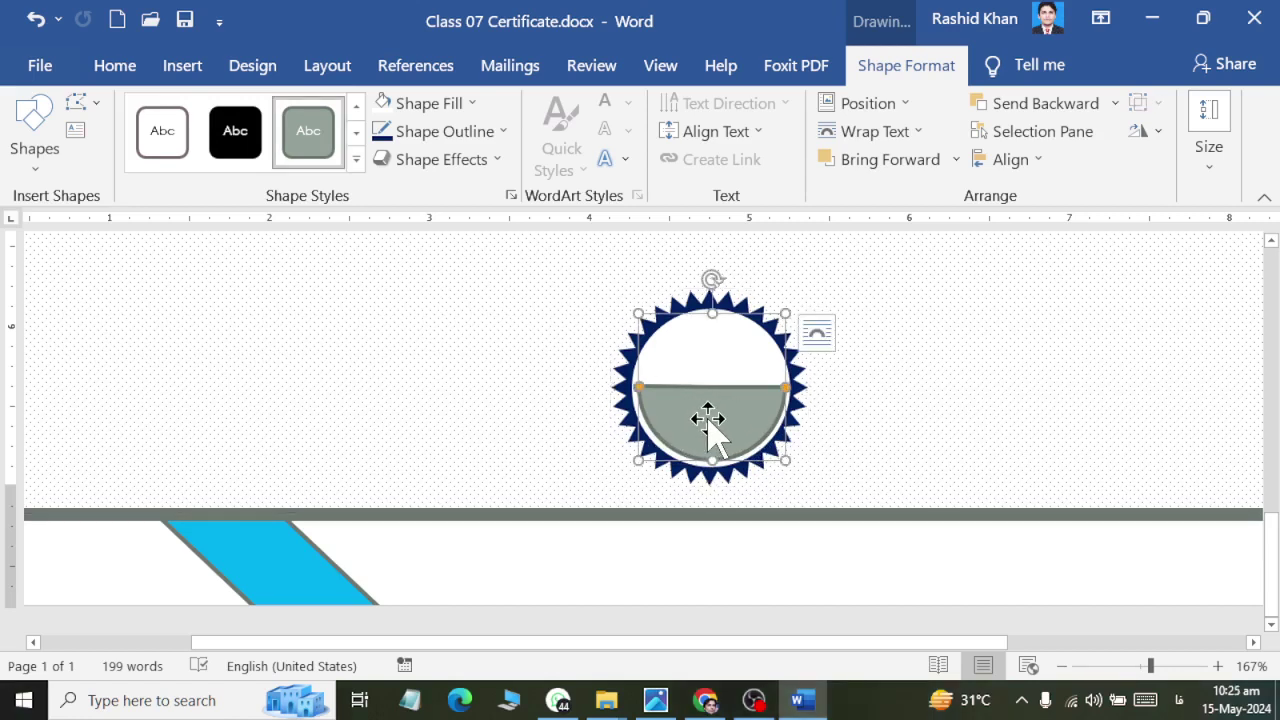
drag(706, 434, 300, 387)
key(Delete)
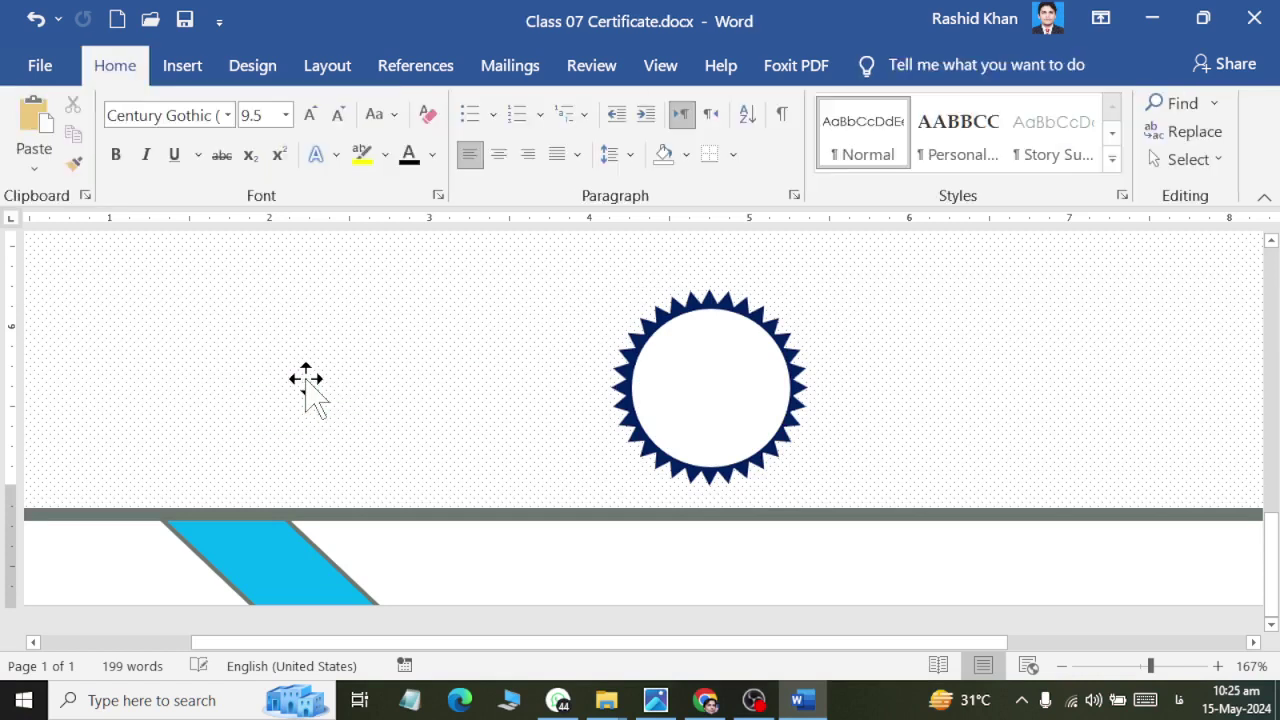
Step: Copy the seal's inner circle out to the left and change it into a Partial Circle
click(720, 408)
mouse_move(685, 383)
mouse_down()
mouse_move(712, 410)
mouse_move(344, 416)
mouse_up()
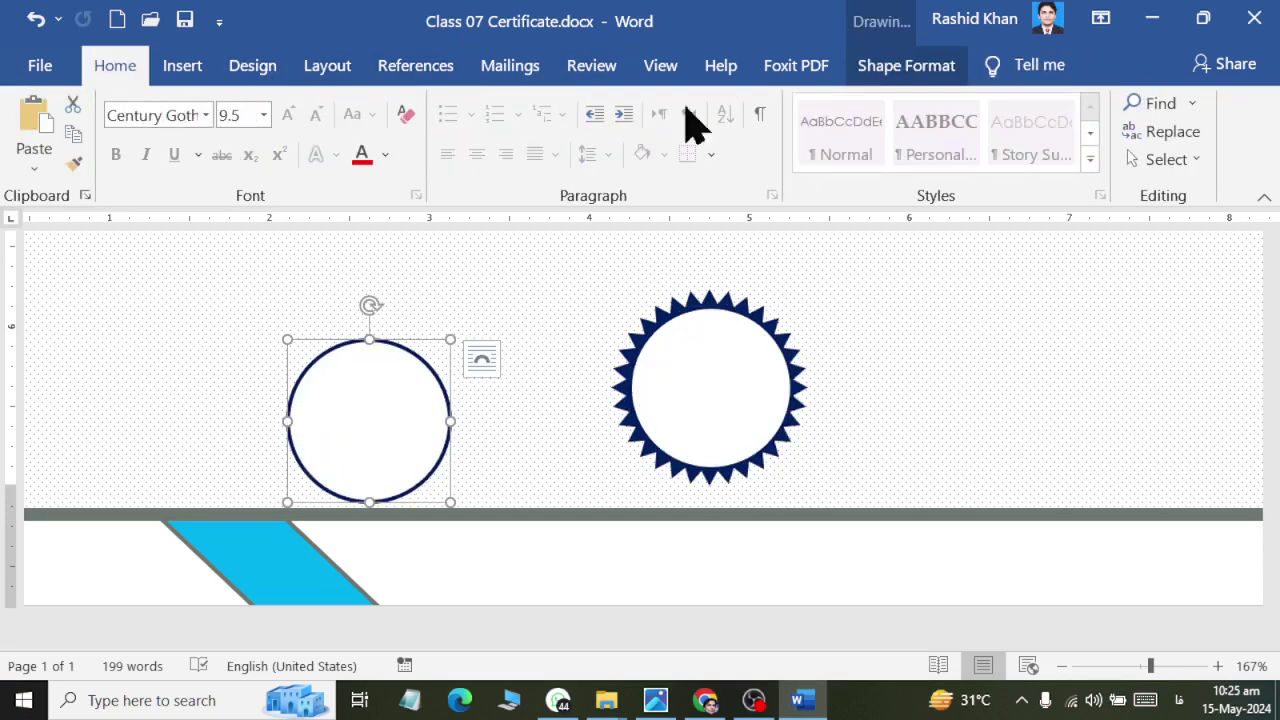
click(906, 72)
click(90, 103)
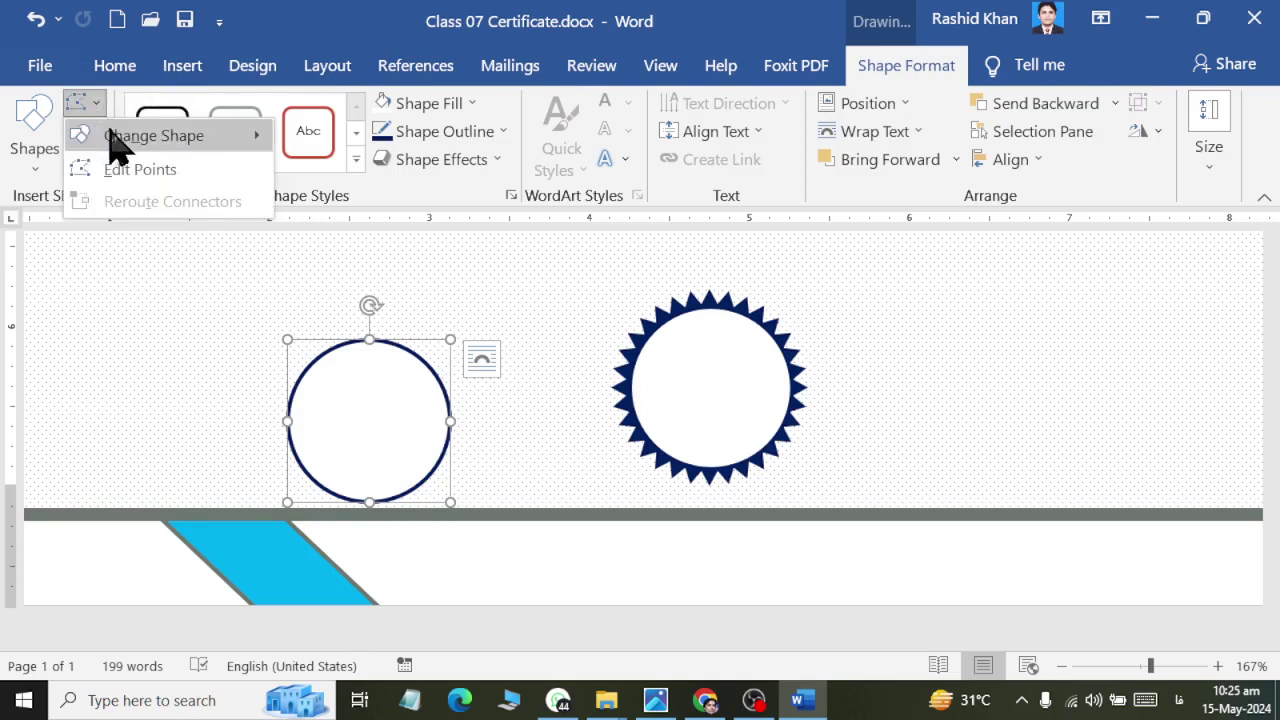
mouse_move(118, 138)
click(287, 185)
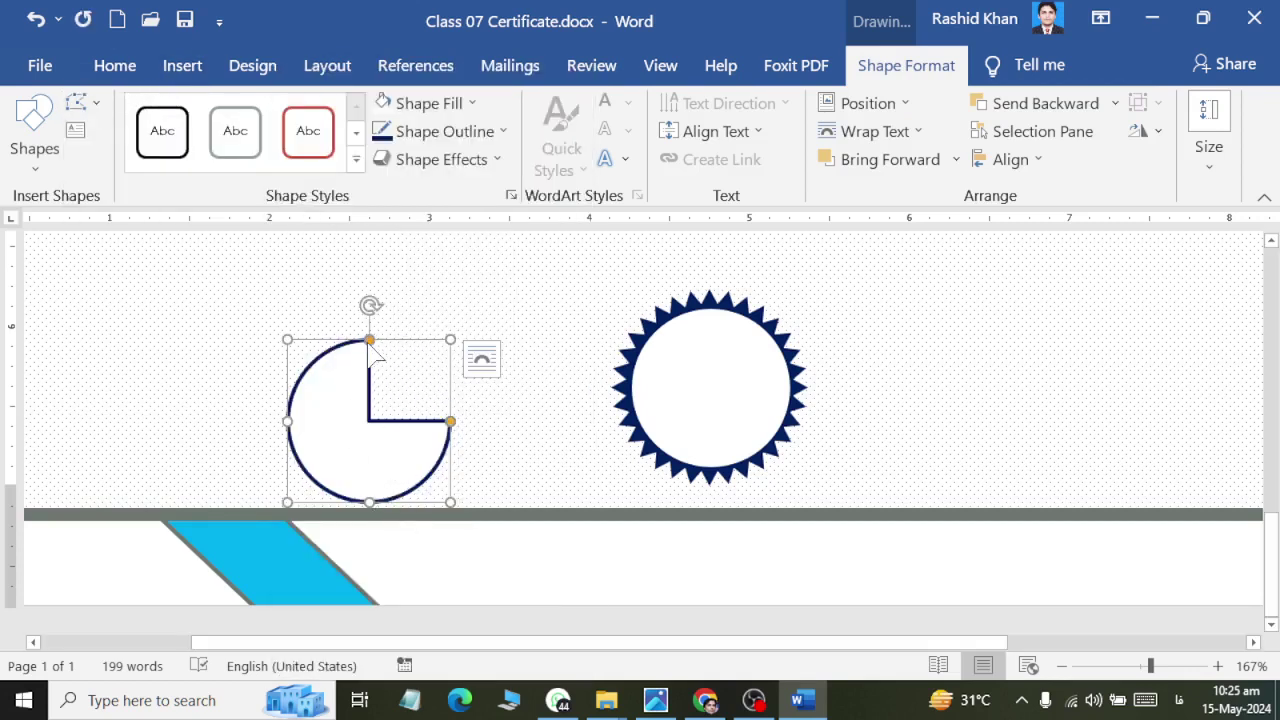
Step: Reshape the copy into a half-circle, fit it into the seal's lower half, and copy it left
drag(370, 341, 310, 420)
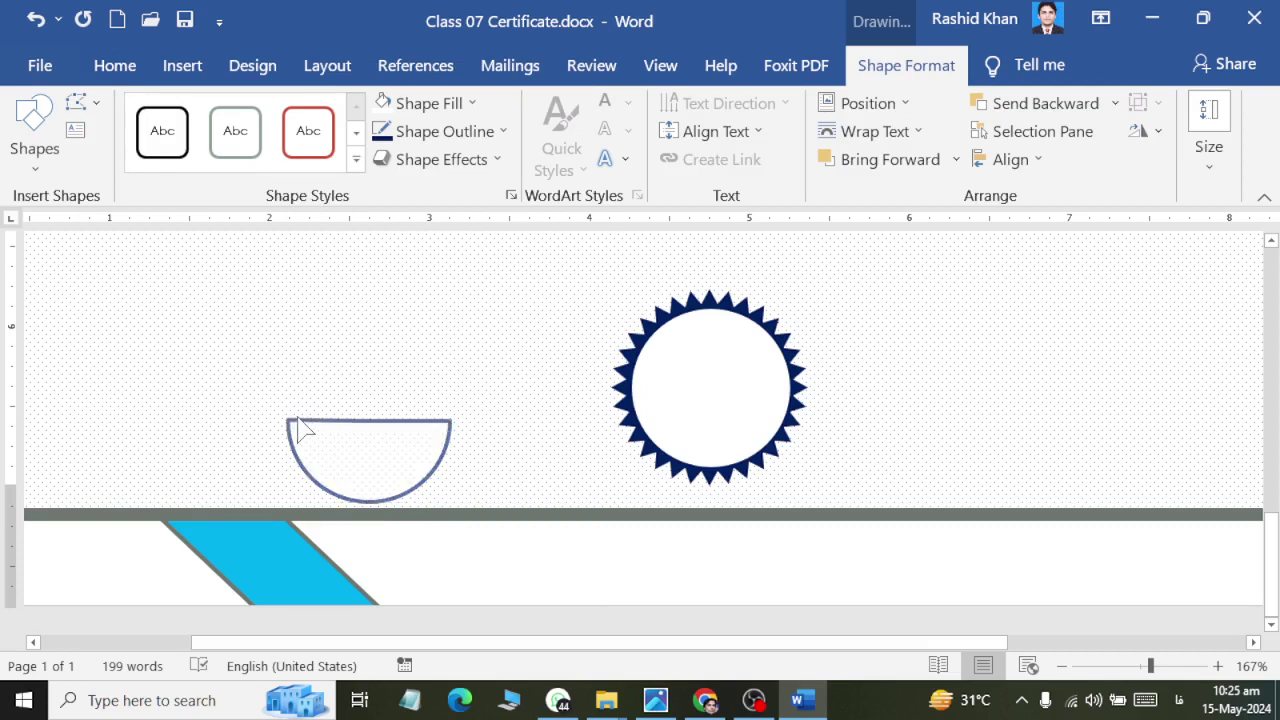
drag(300, 427, 290, 420)
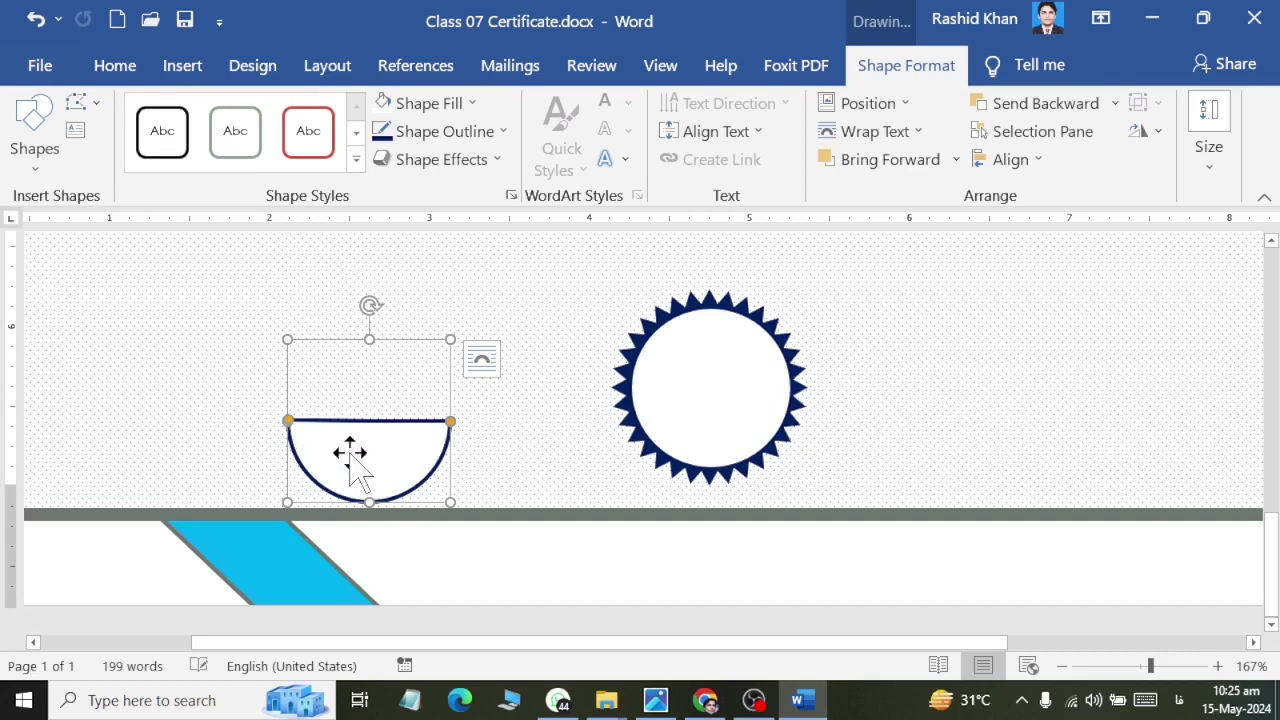
drag(386, 466, 492, 436)
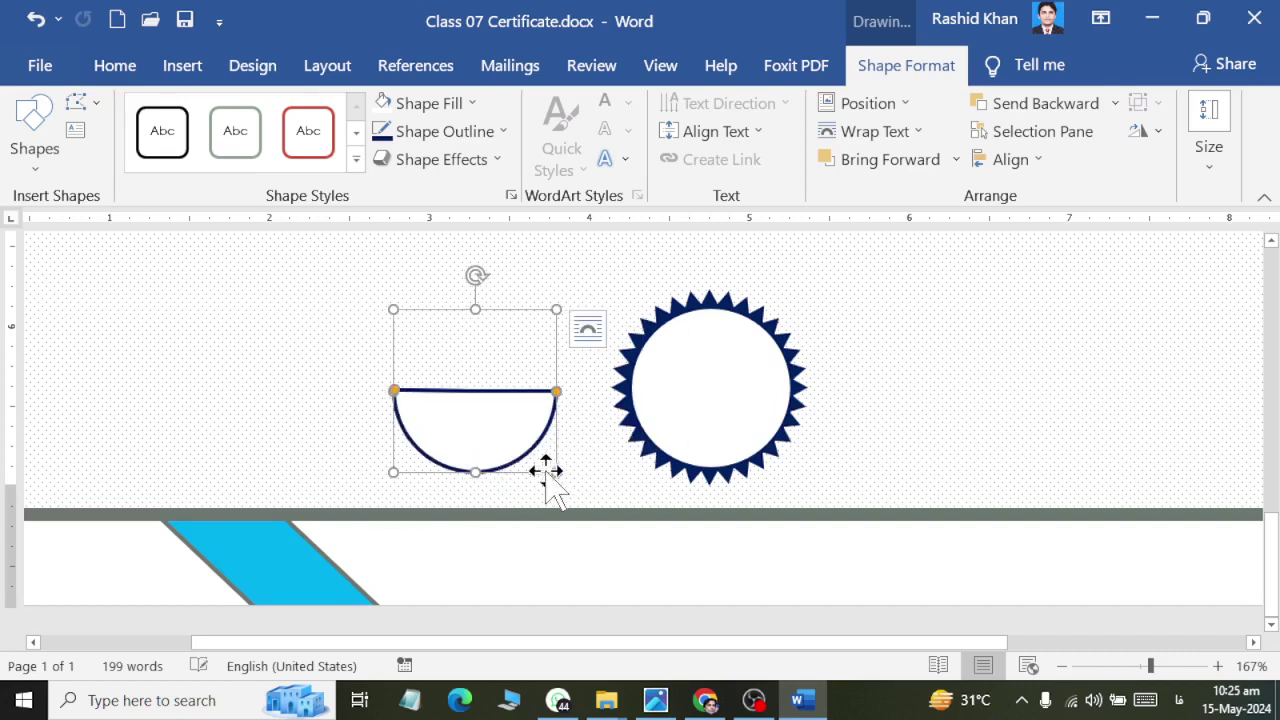
drag(553, 473, 535, 459)
drag(482, 423, 722, 422)
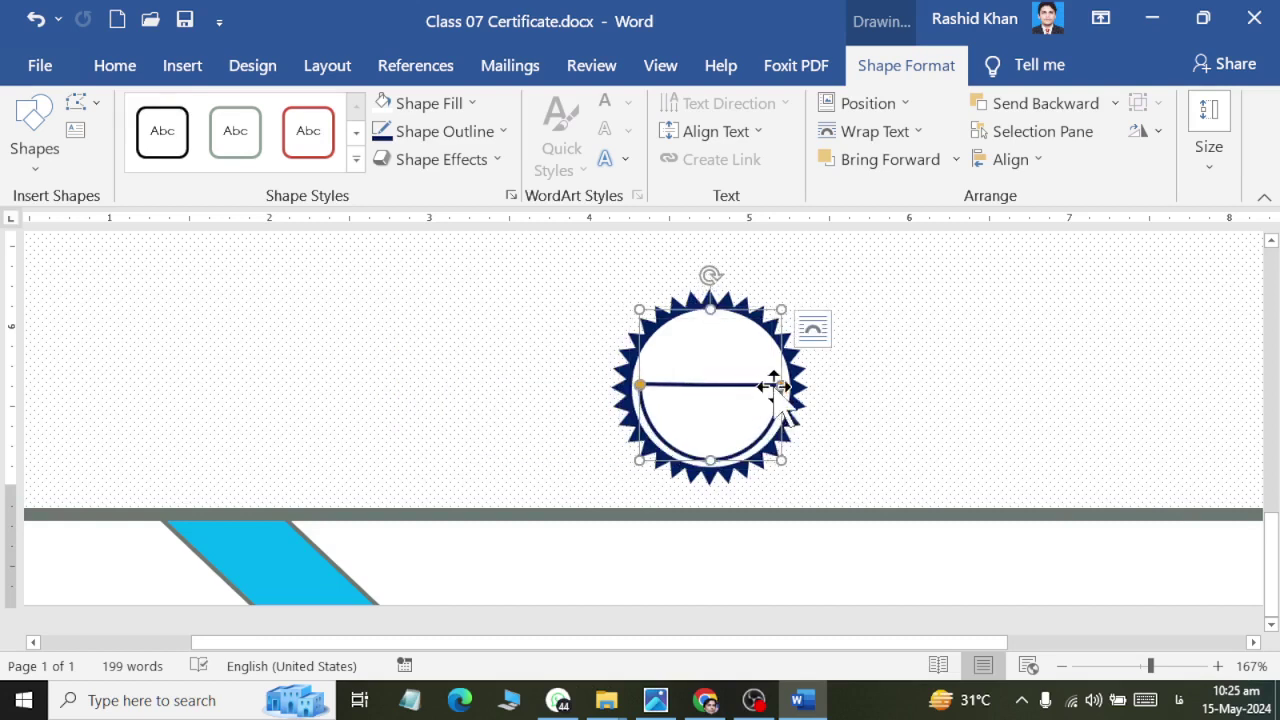
drag(783, 387, 785, 408)
drag(641, 388, 641, 396)
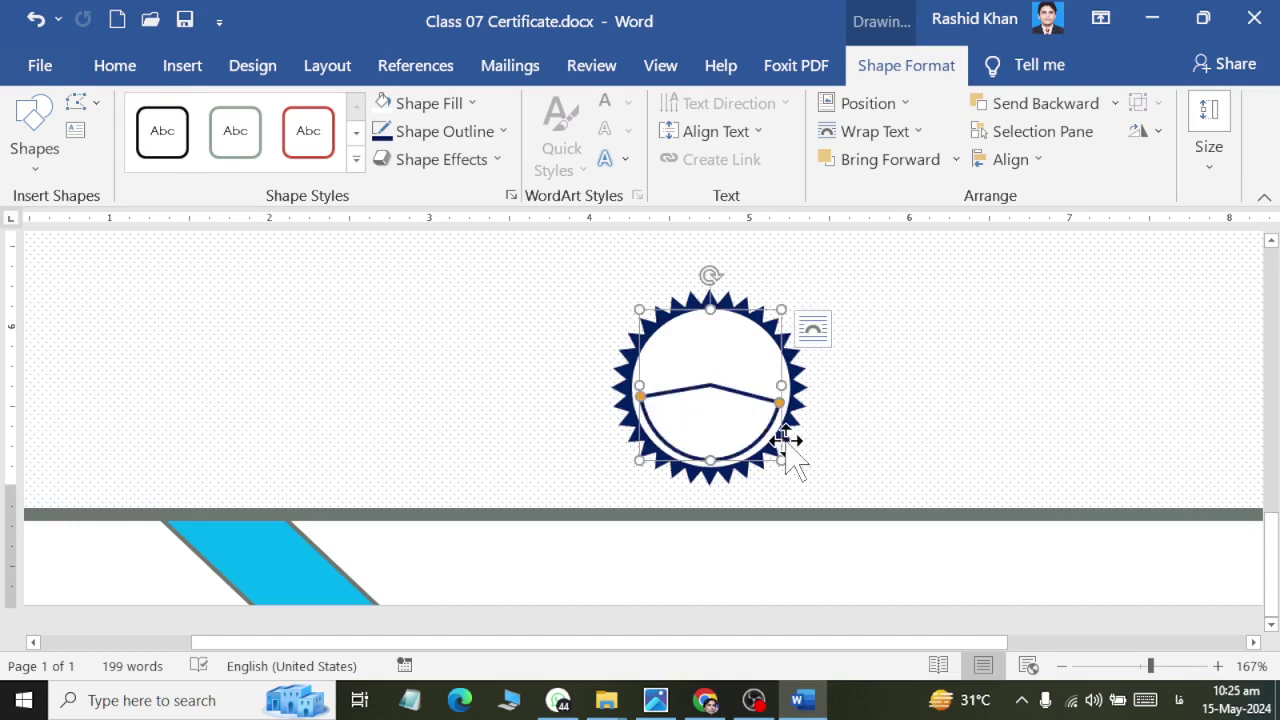
key(ctrl+z)
key(ctrl+z)
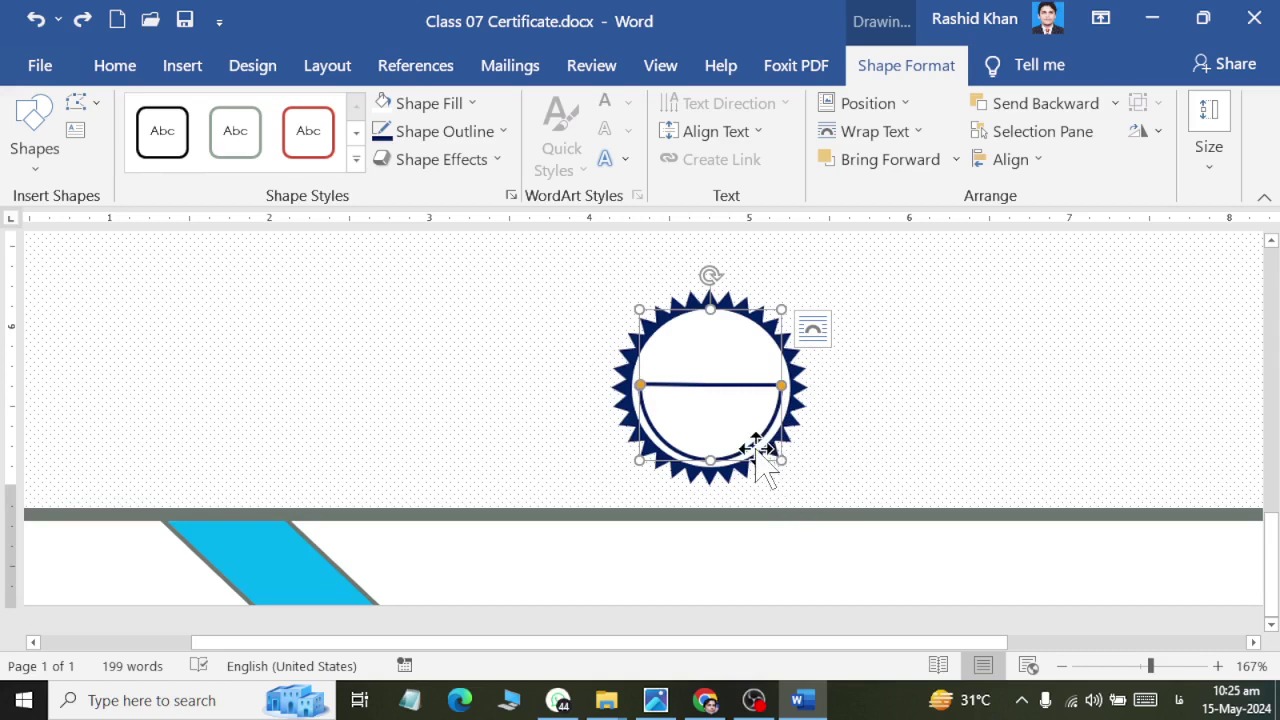
drag(758, 448, 294, 371)
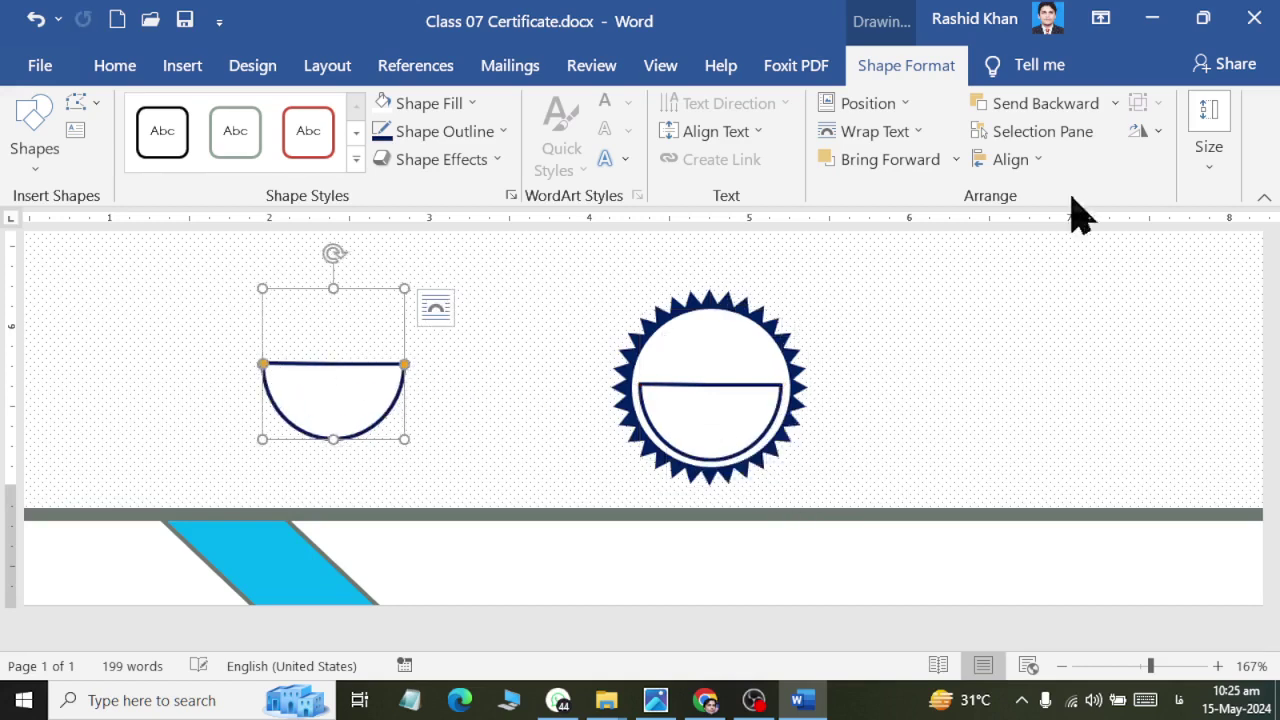
click(1143, 131)
Step: Flip the spare half-circle upside down, shrink it and place it flattened in the seal's top half
click(1150, 220)
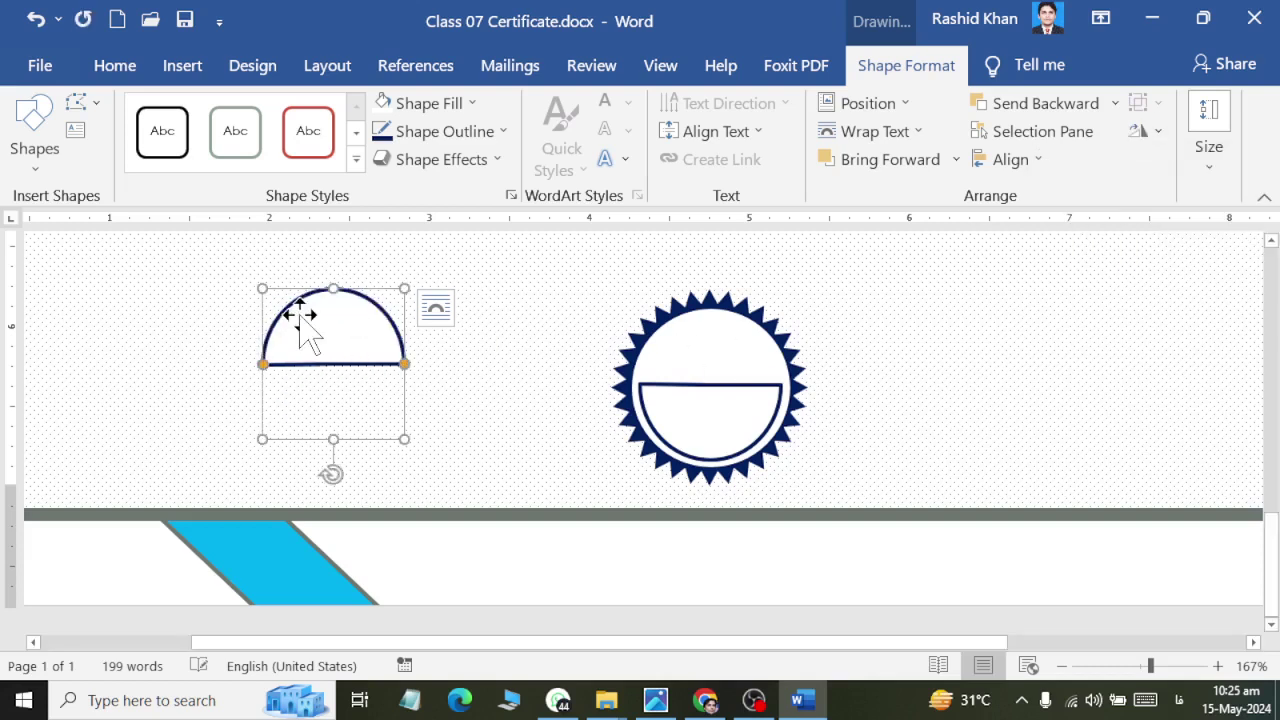
drag(300, 315, 677, 328)
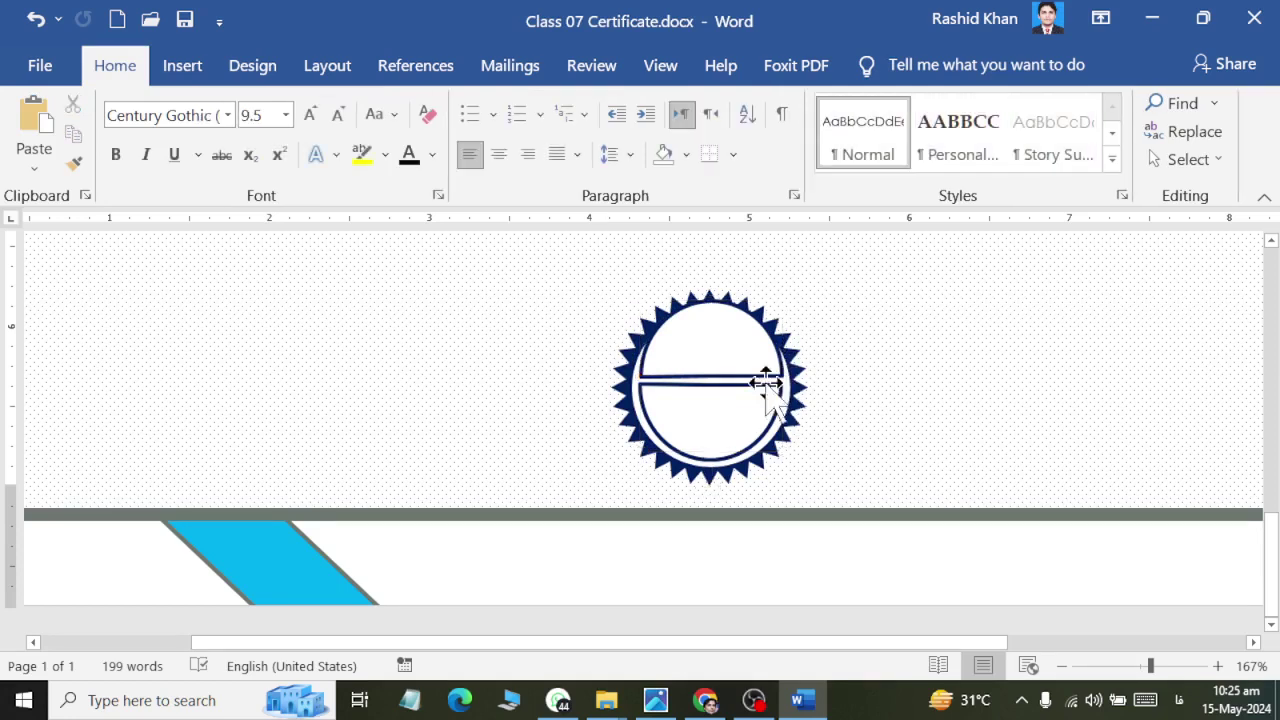
drag(708, 334, 294, 334)
drag(368, 452, 332, 408)
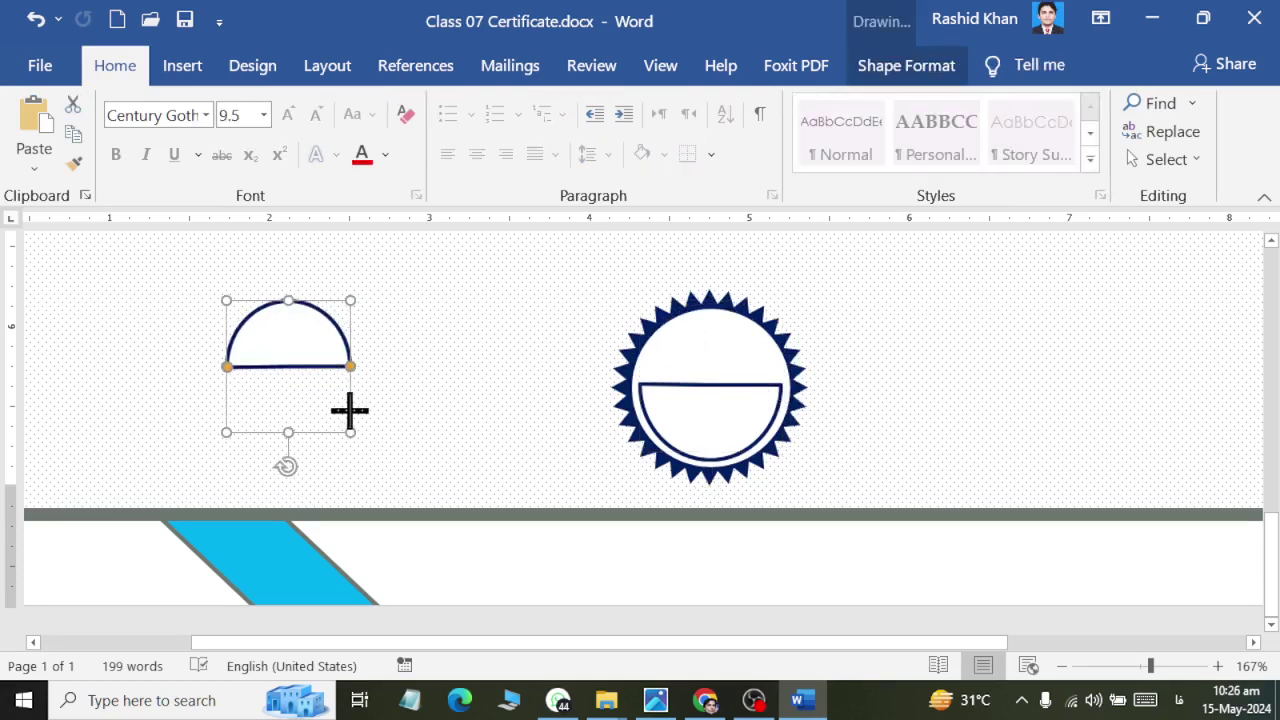
drag(277, 334, 428, 382)
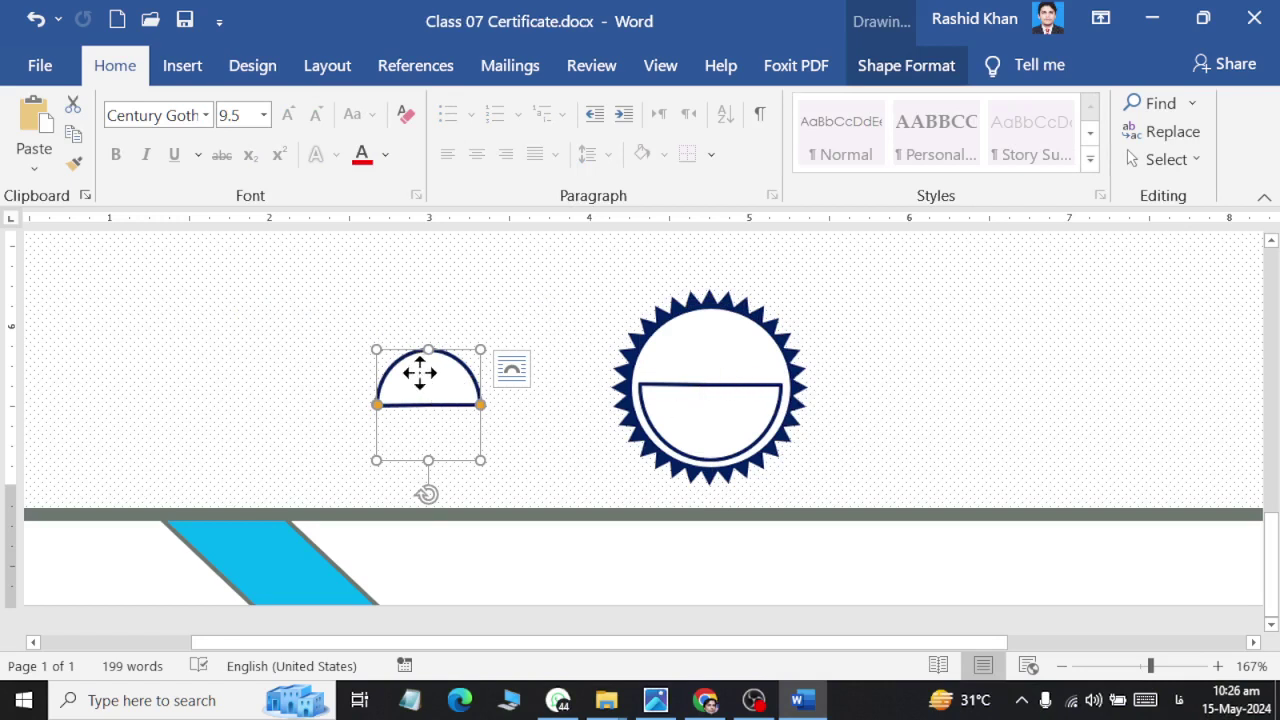
drag(420, 372, 701, 341)
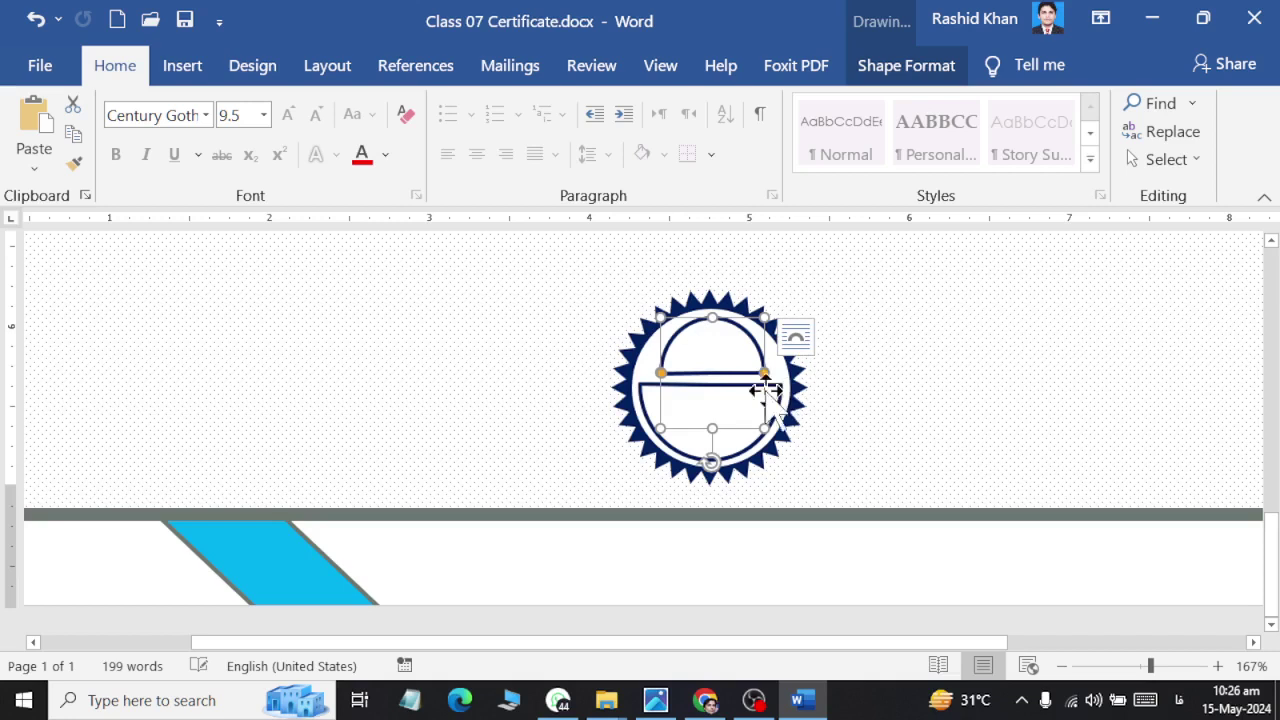
mouse_move(711, 318)
mouse_down()
mouse_move(711, 348)
mouse_move(711, 330)
mouse_up()
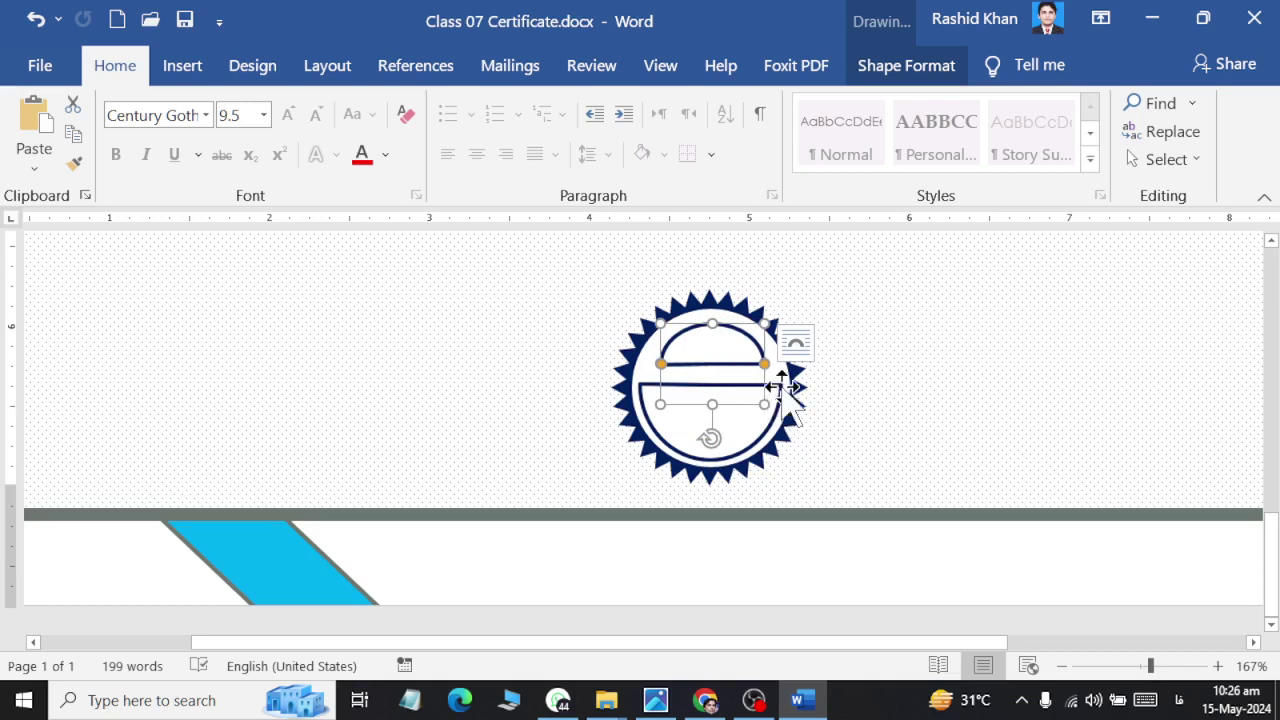
Step: Widen the top half-circle to 0.8" and nudge it left to centre it in the seal
click(900, 67)
click(1195, 175)
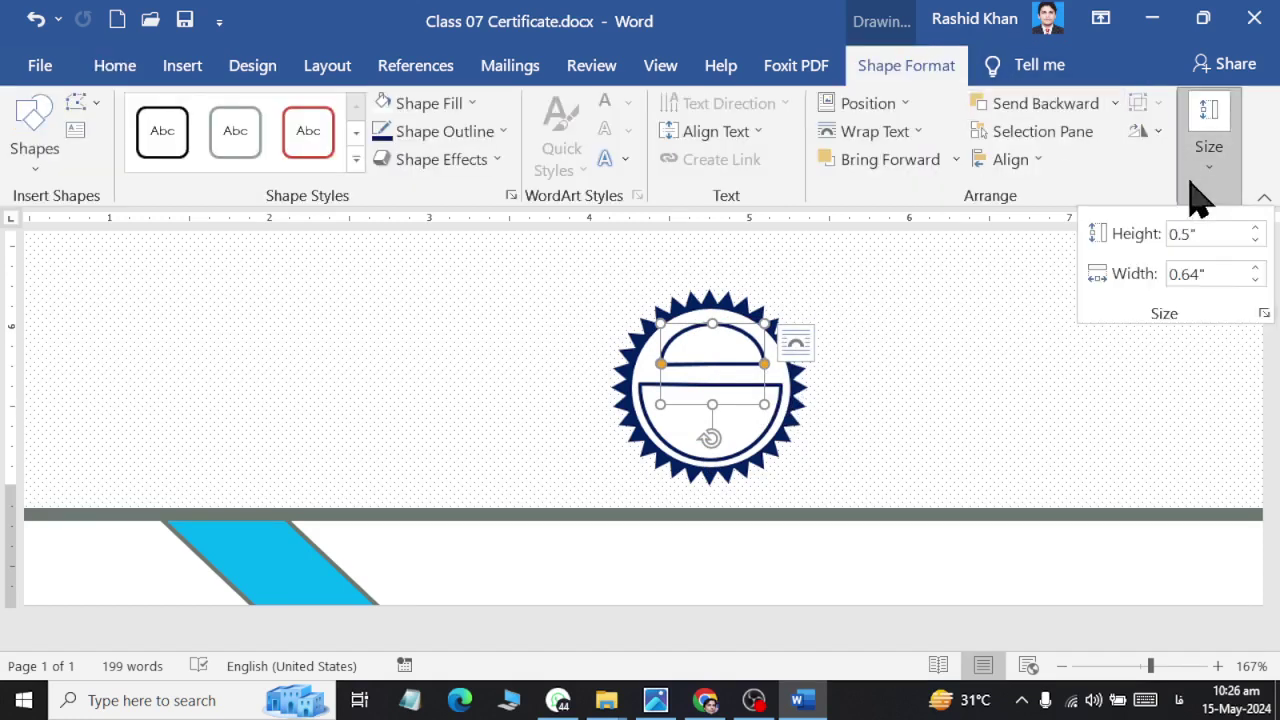
click(1256, 268)
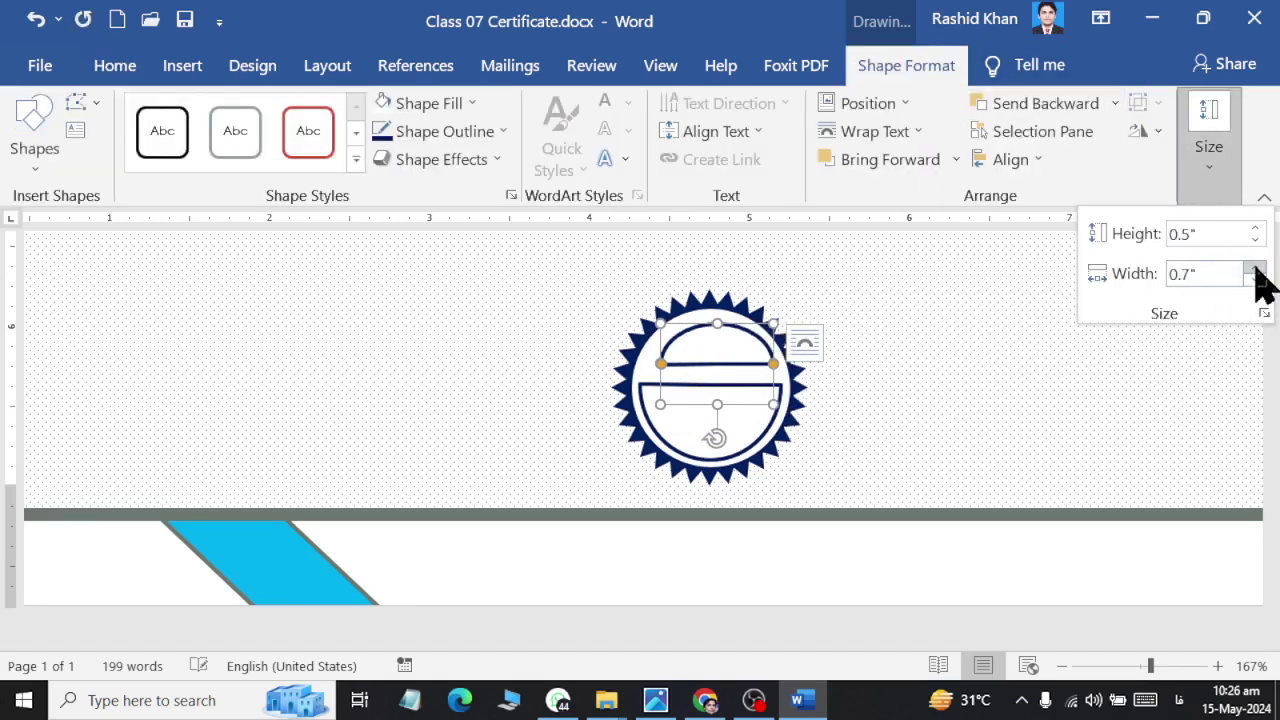
click(1256, 268)
click(716, 343)
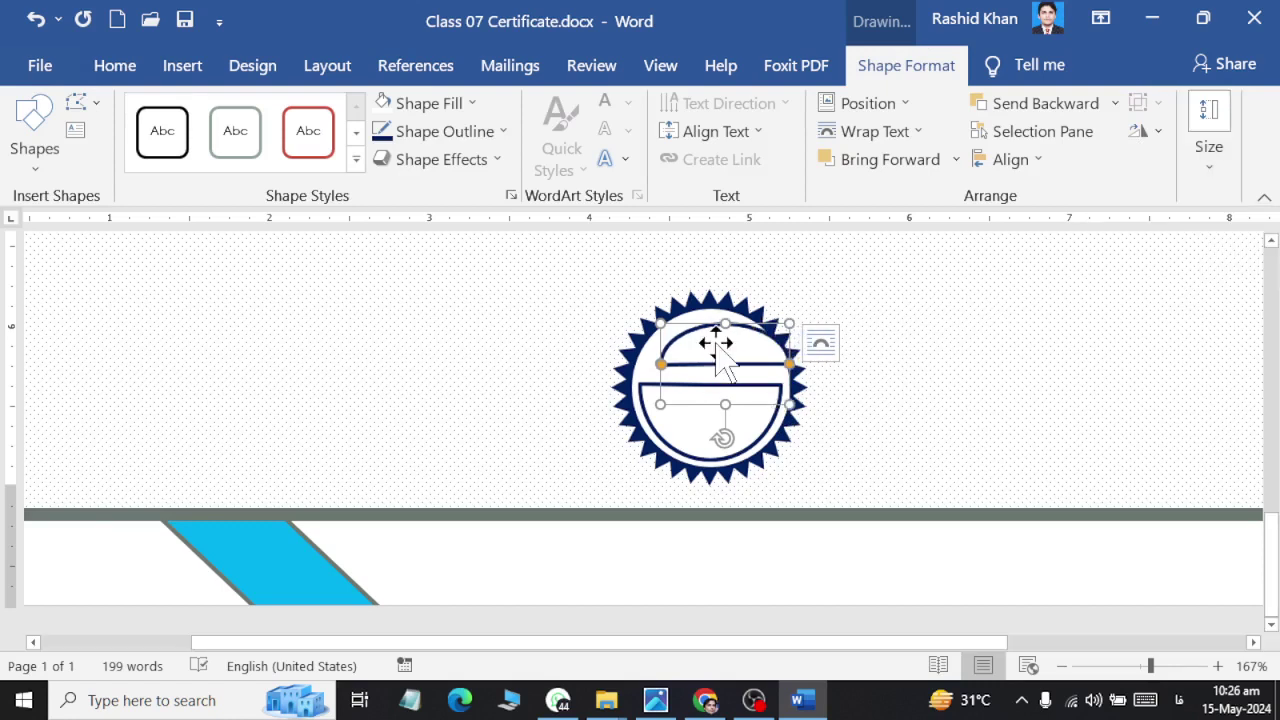
drag(710, 343, 700, 343)
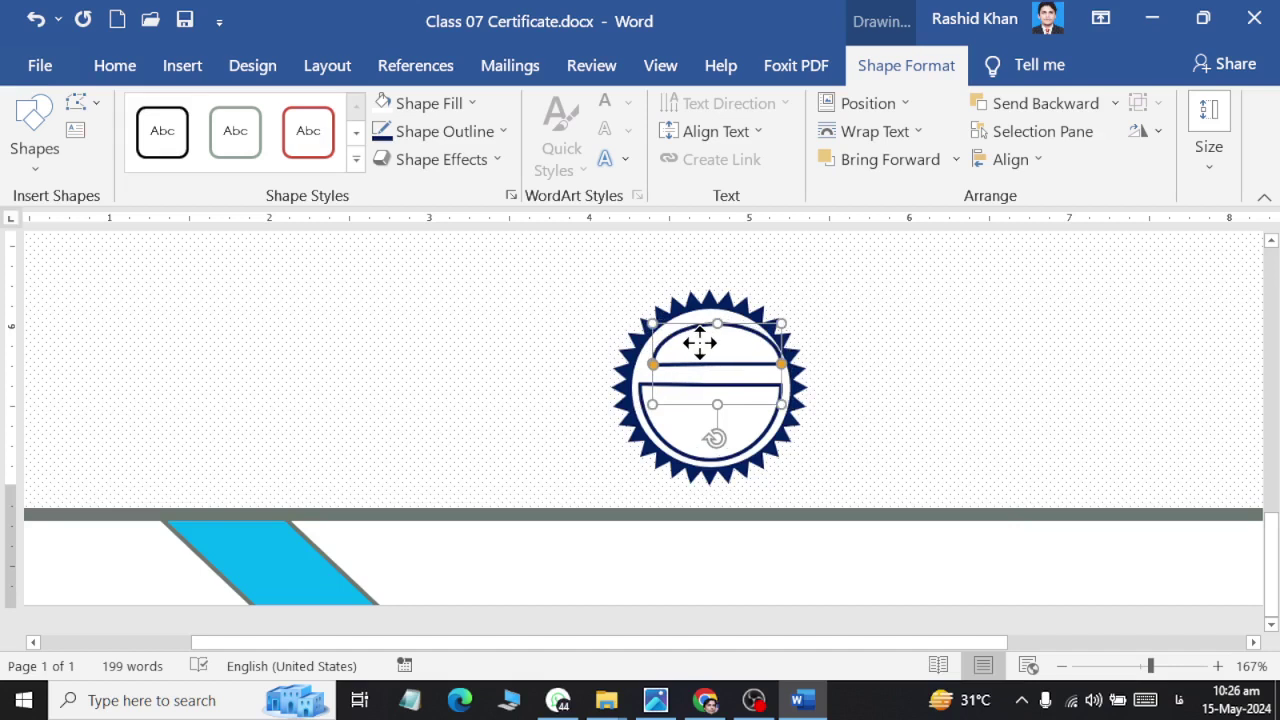
key(Left)
key(Left)
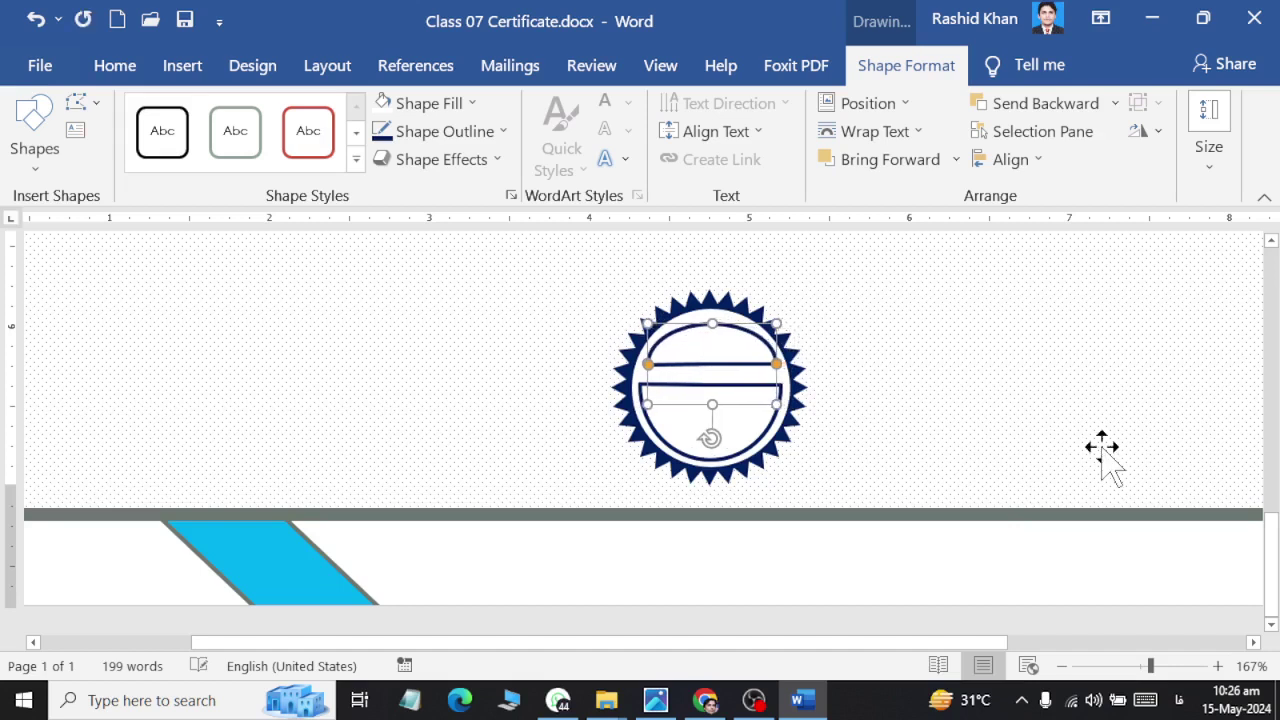
scroll(840, 380, up, 6)
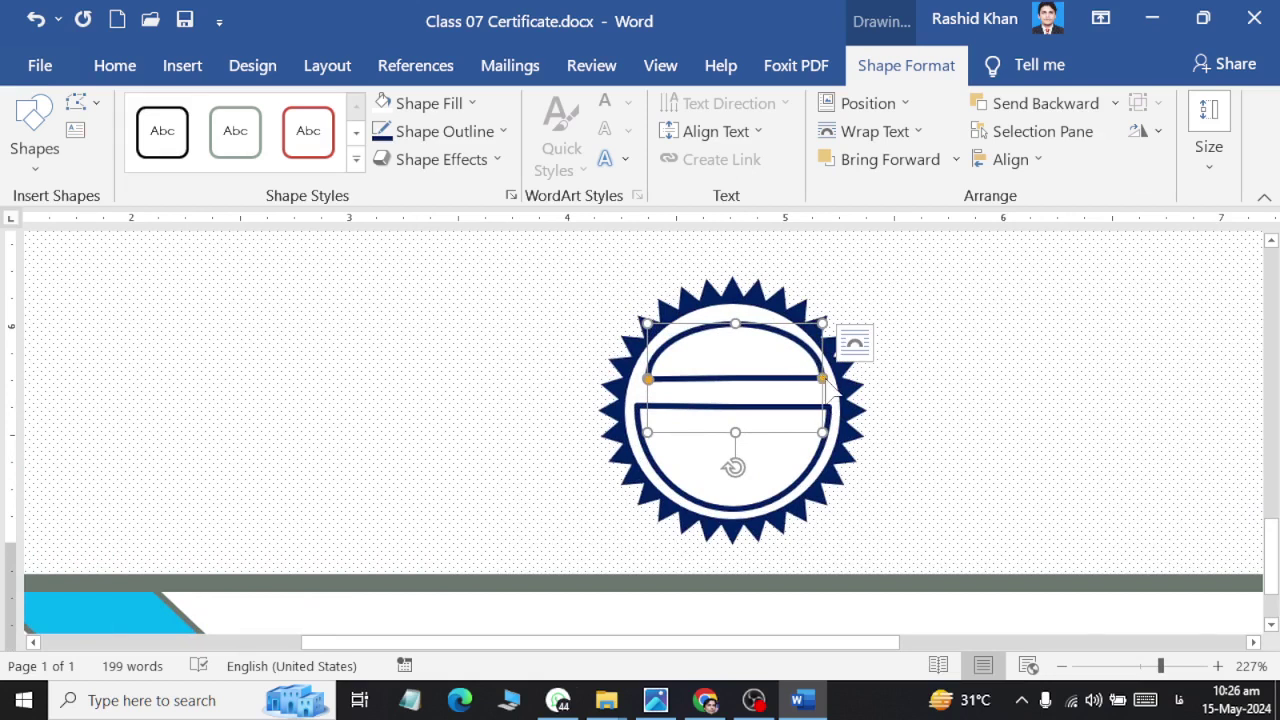
Step: Delete the extra horizontal line from the seal and copy the upper half-circle beside it
click(768, 440)
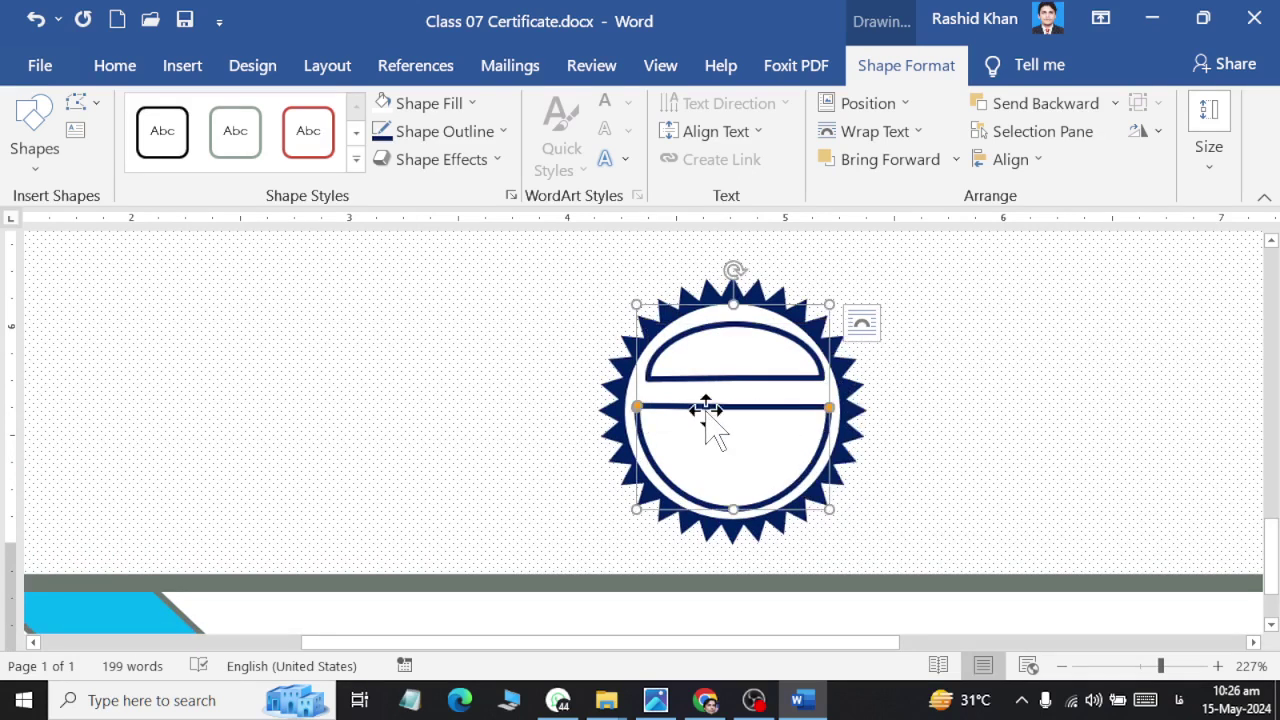
key(Delete)
click(703, 375)
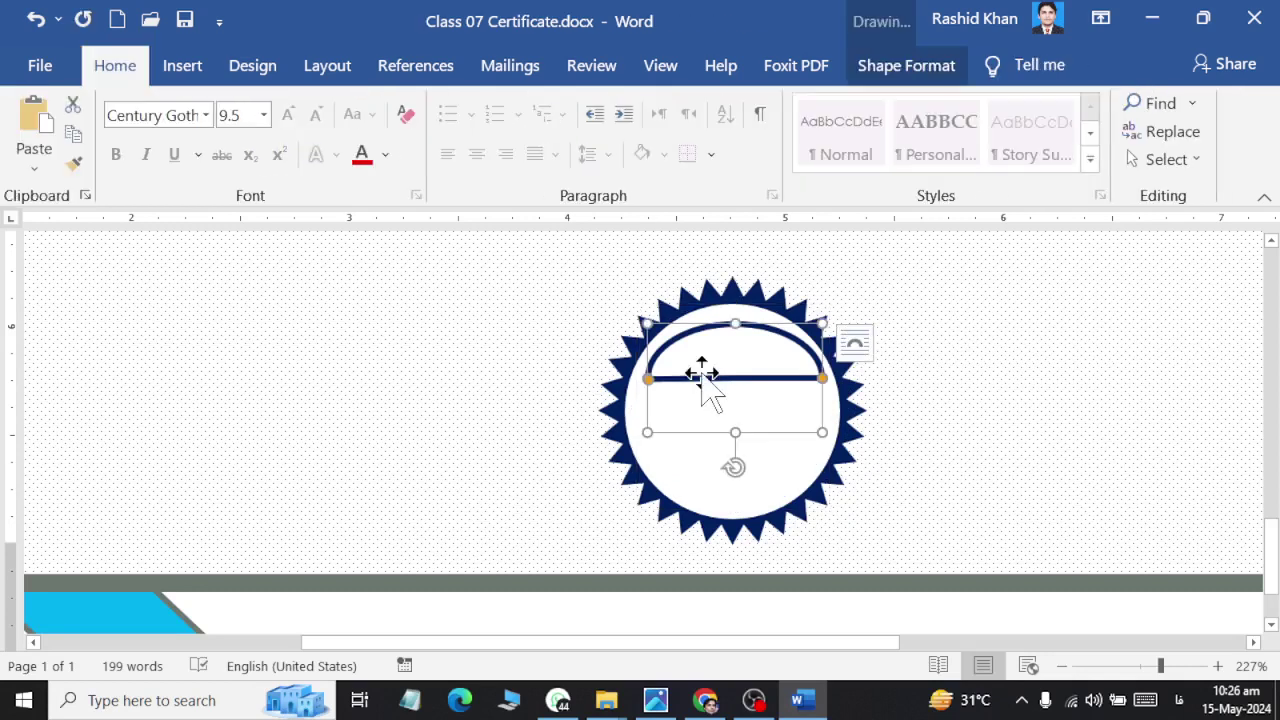
drag(700, 366, 246, 393)
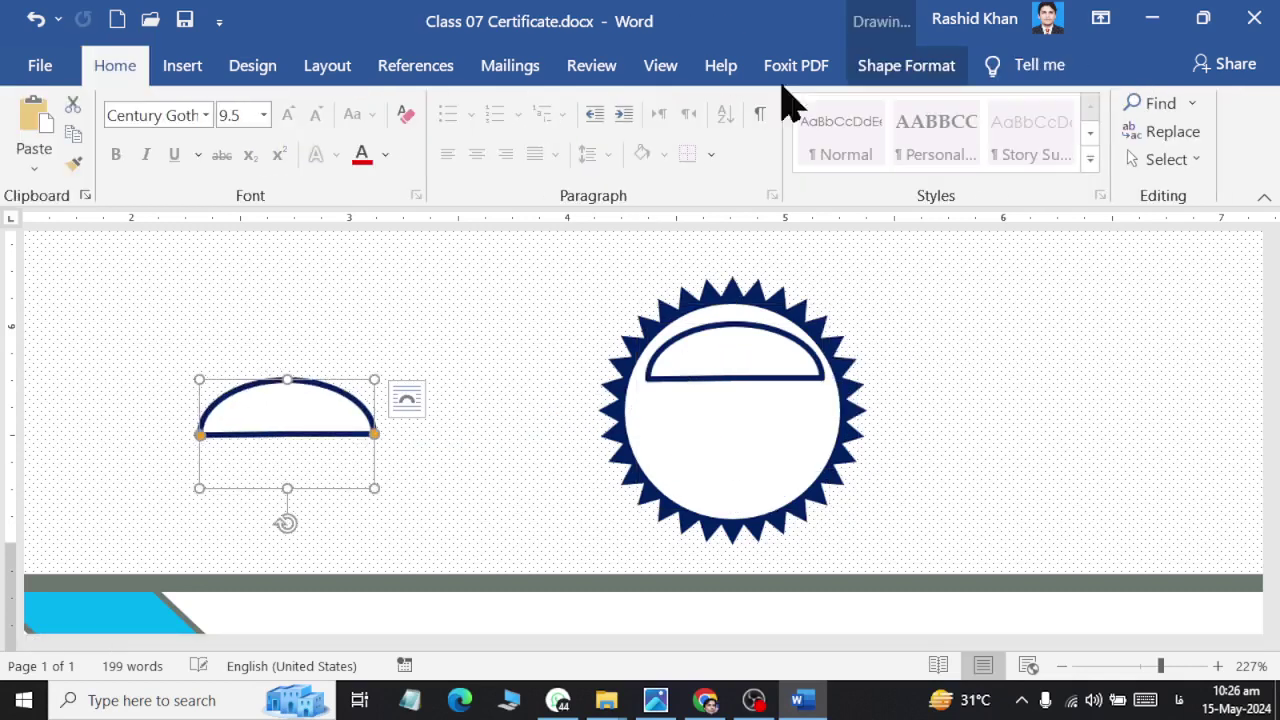
Step: Flip the copied half-circle vertically and move it into the seal's lower half
click(906, 68)
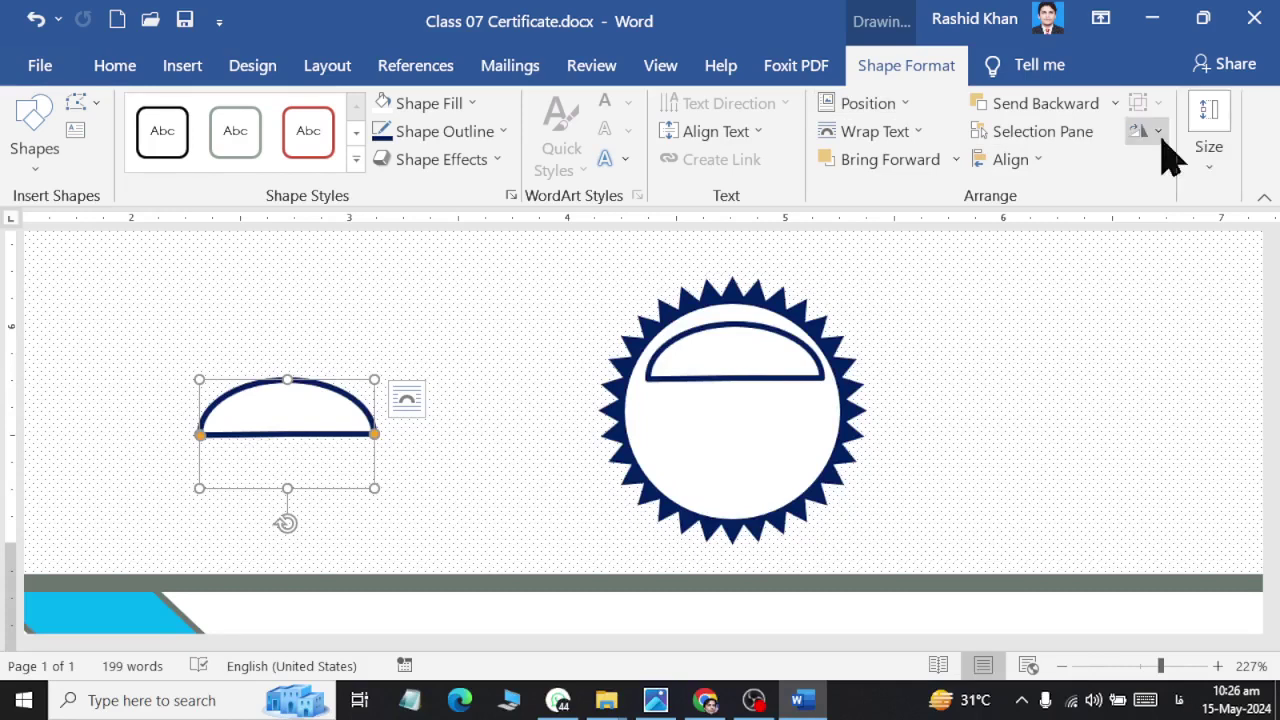
click(1155, 135)
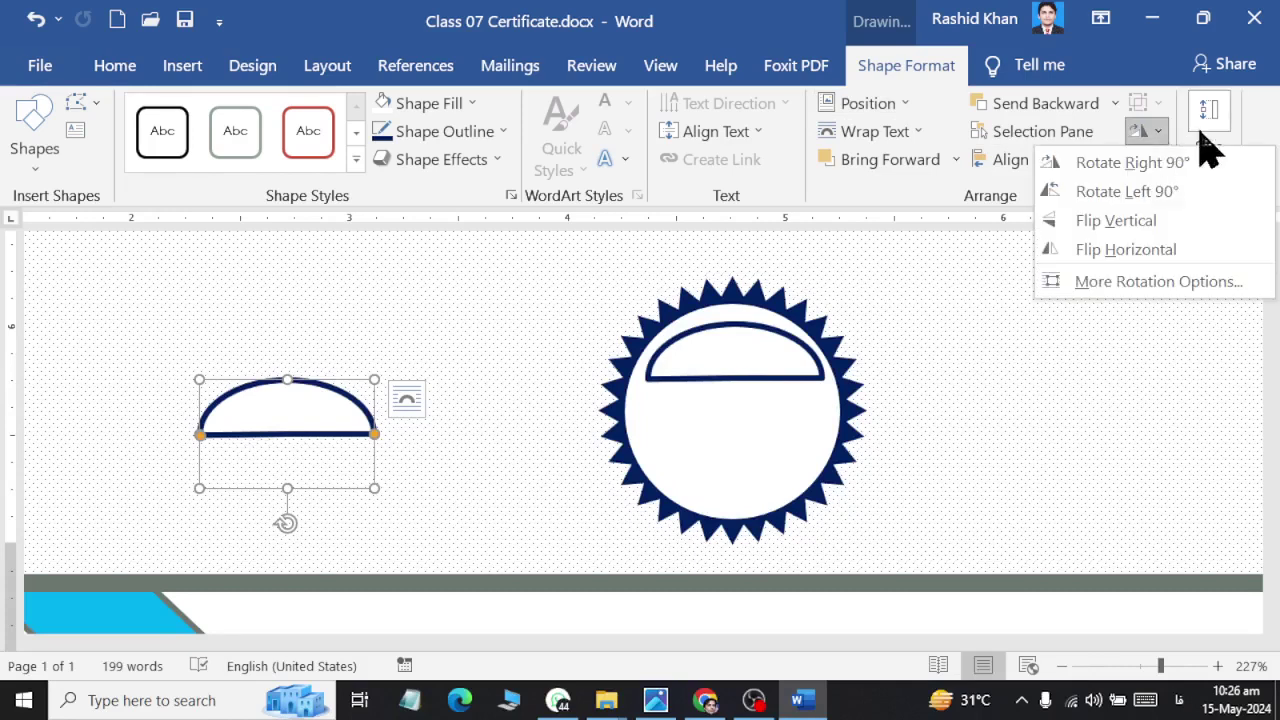
click(1128, 228)
drag(286, 445, 728, 461)
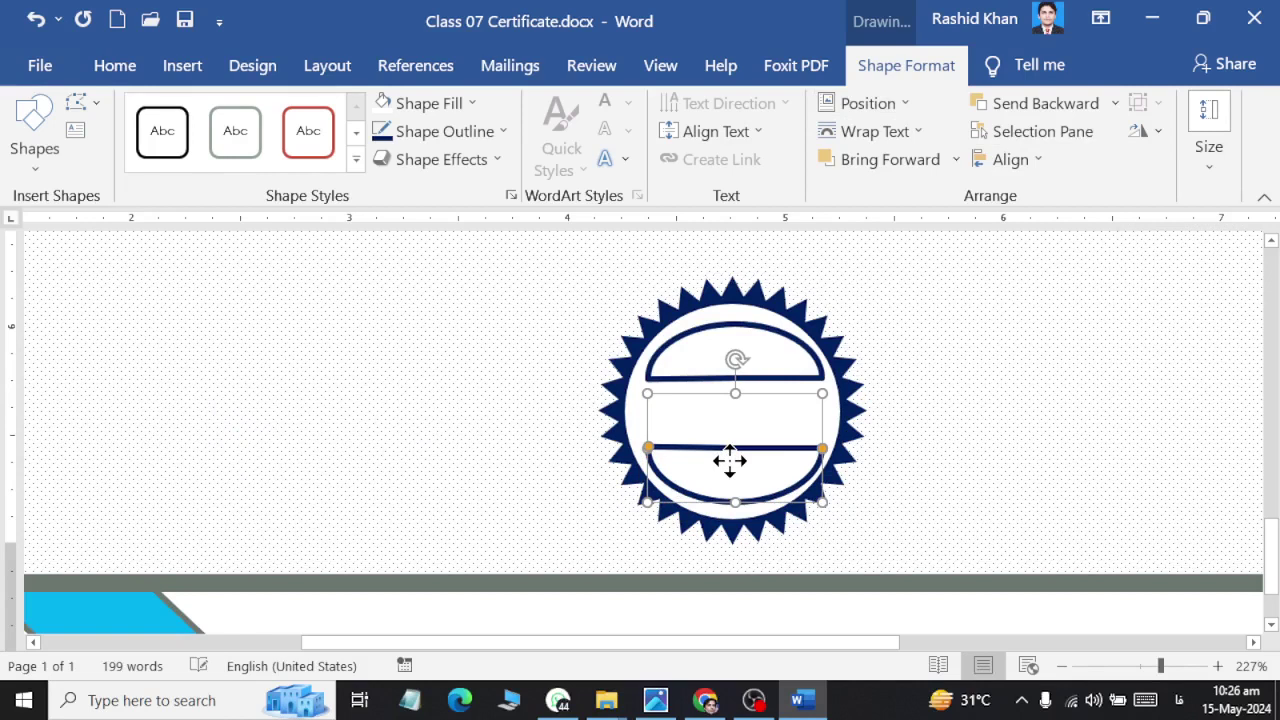
click(845, 500)
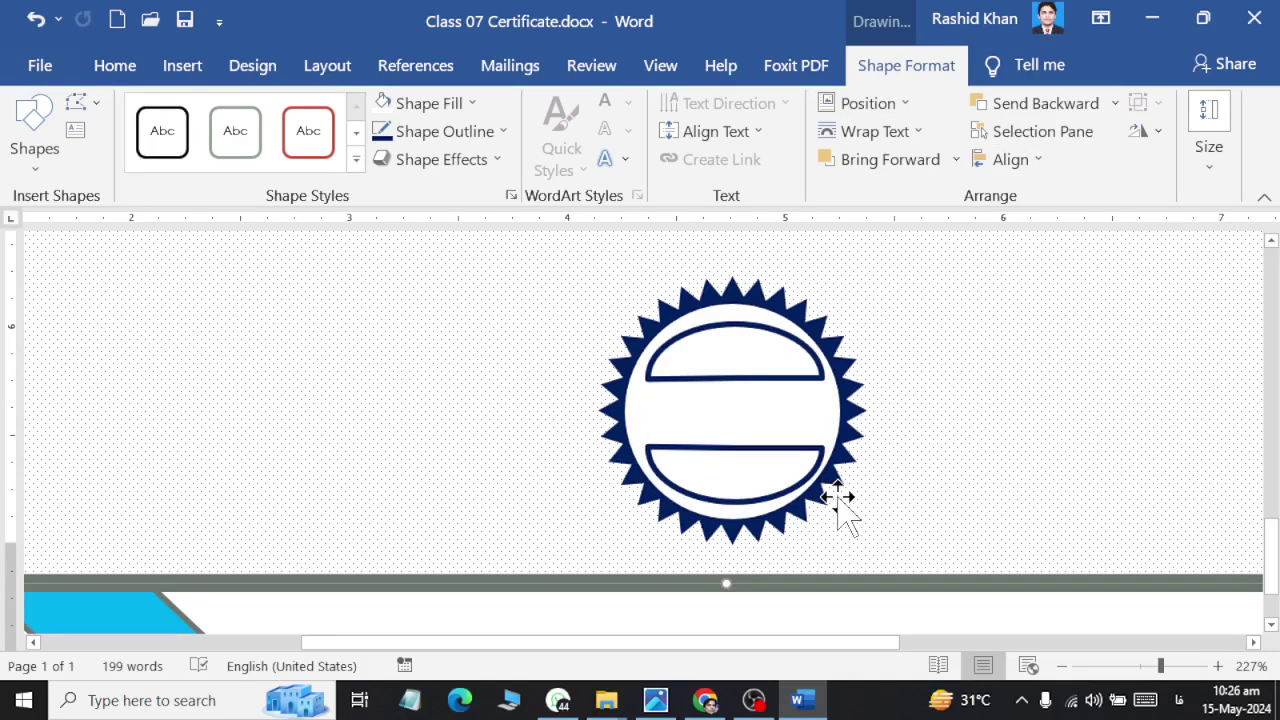
key(alt+Tab)
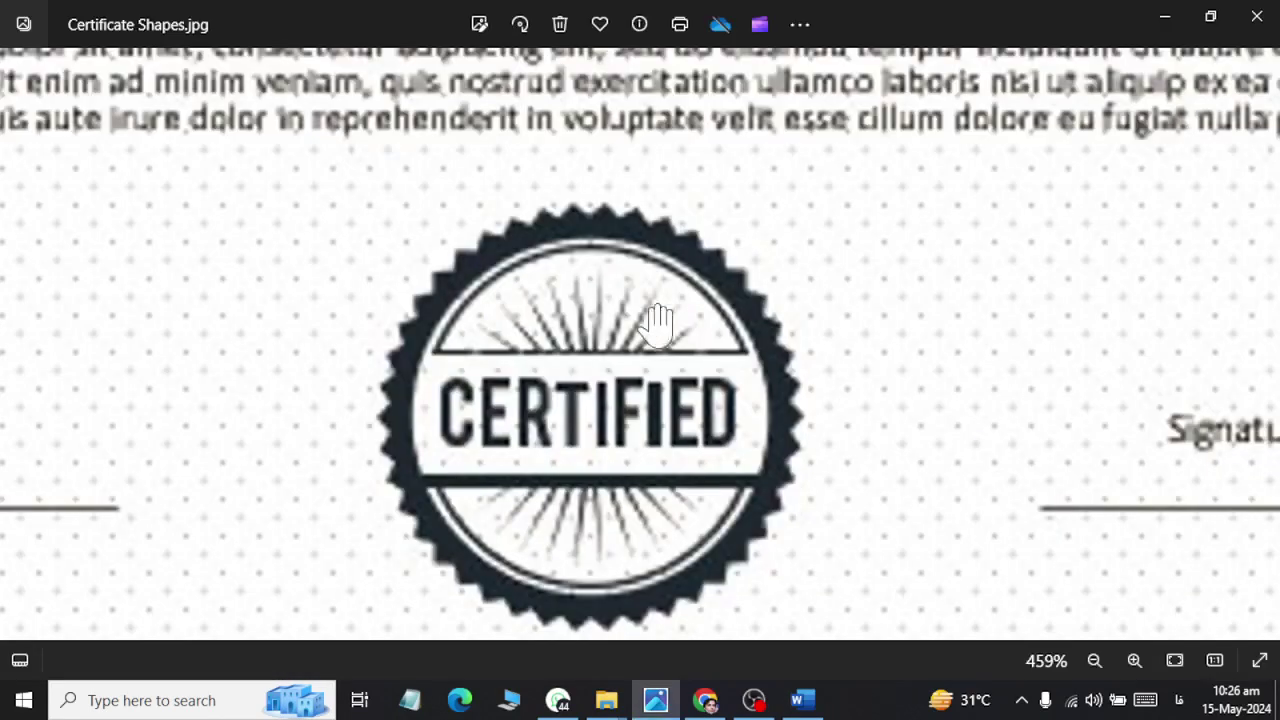
key(alt+Tab)
click(185, 68)
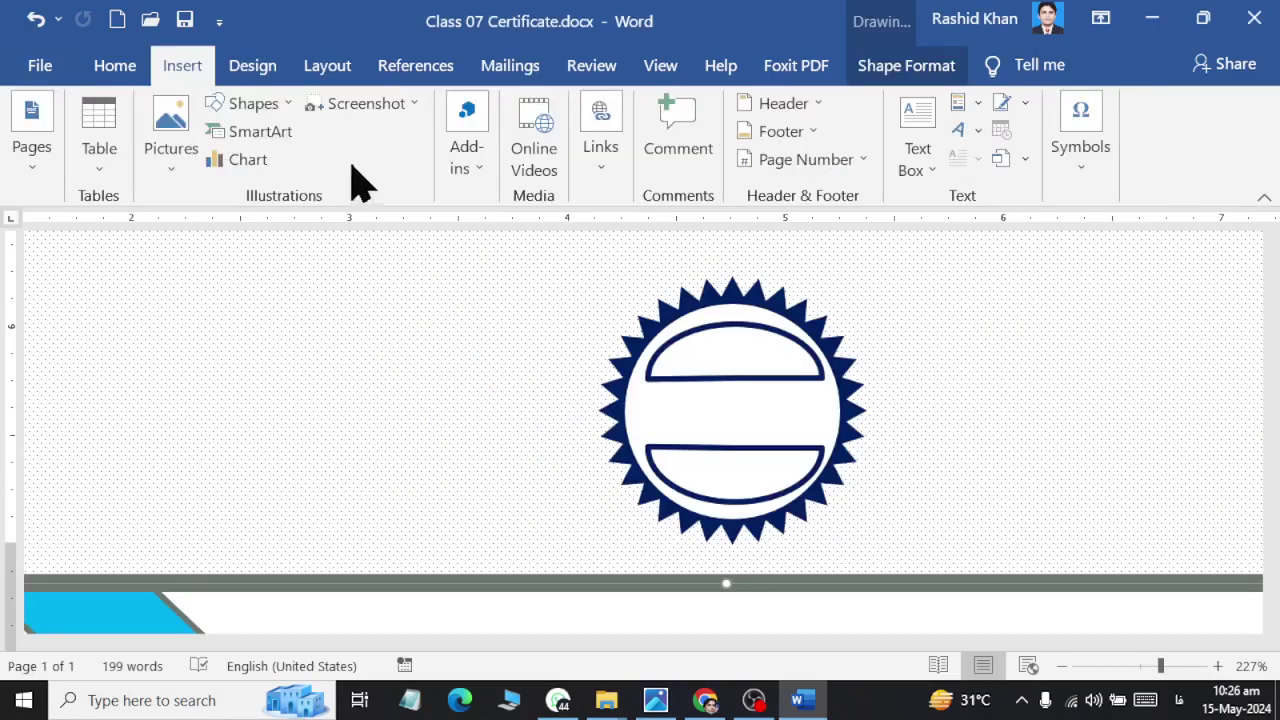
Step: Duplicate the DIPLOMA title text box and drag the copy down over the top of the seal
ctrl+scroll(495, 395, down, 3)
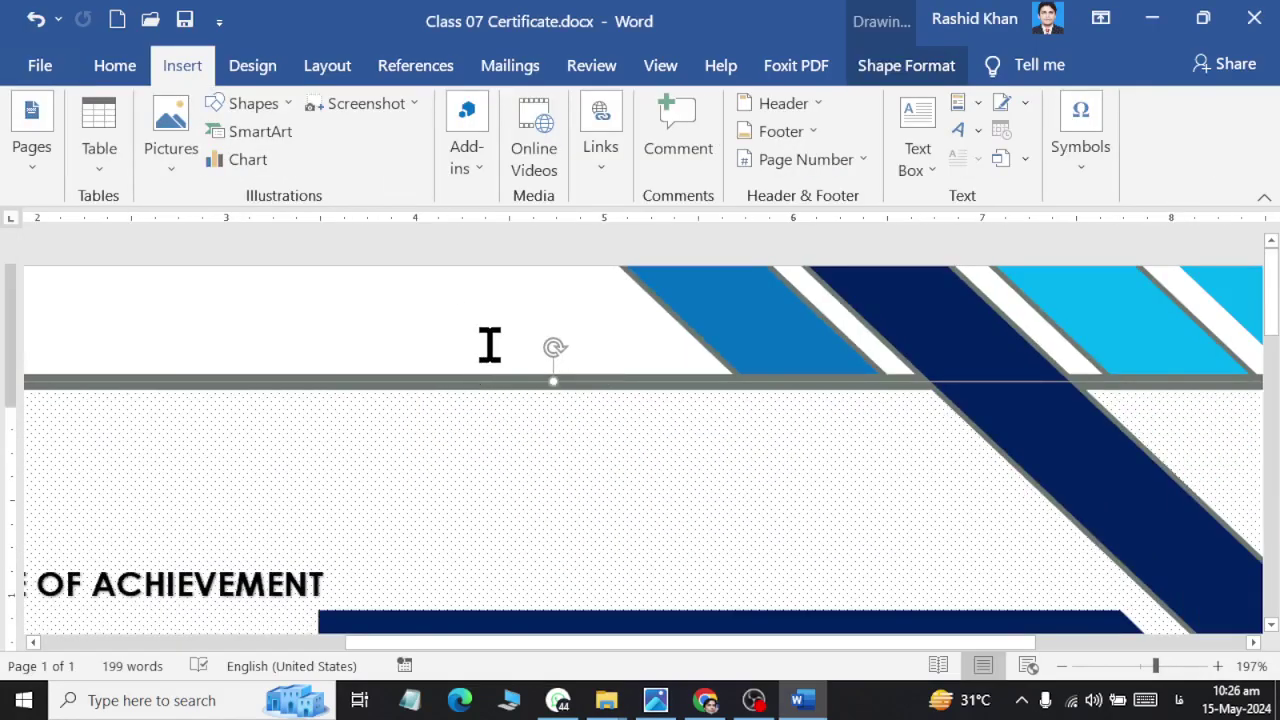
ctrl+scroll(457, 437, down, 3)
ctrl+scroll(171, 471, down, 2)
ctrl+scroll(171, 477, down, 2)
ctrl+scroll(155, 457, down, 1)
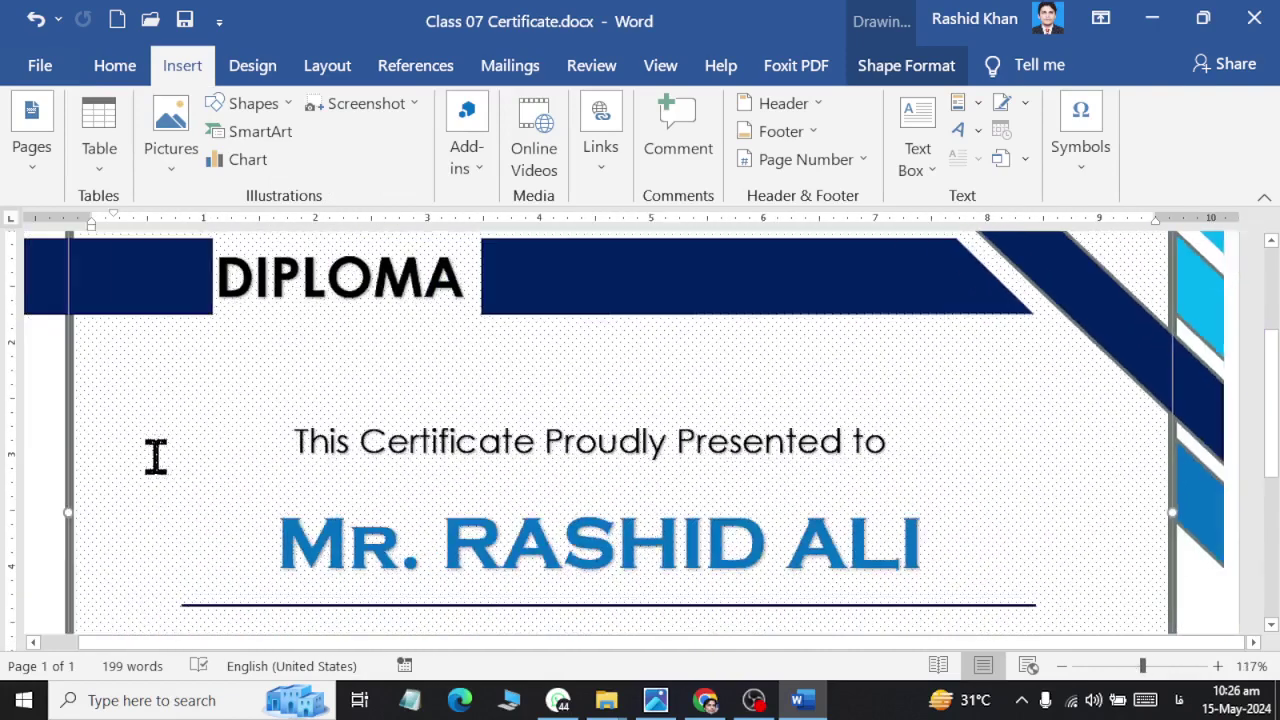
scroll(263, 400, up, 4)
scroll(263, 404, down, 1)
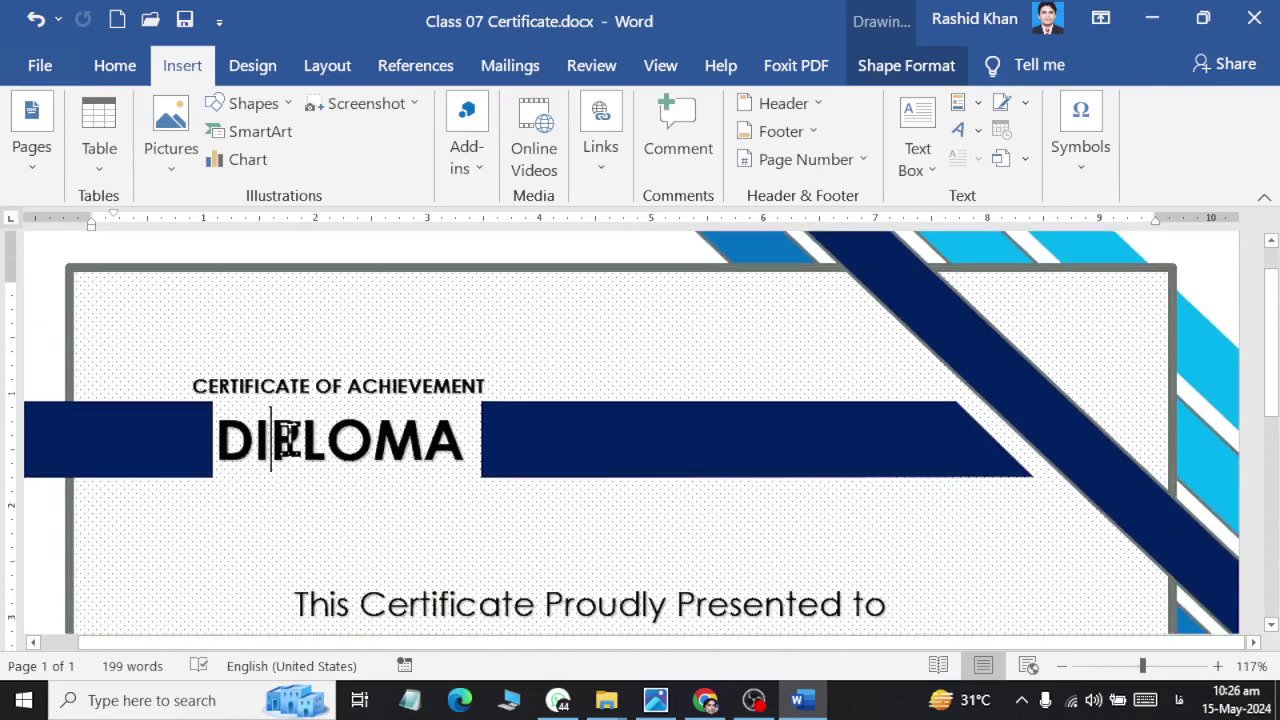
click(287, 438)
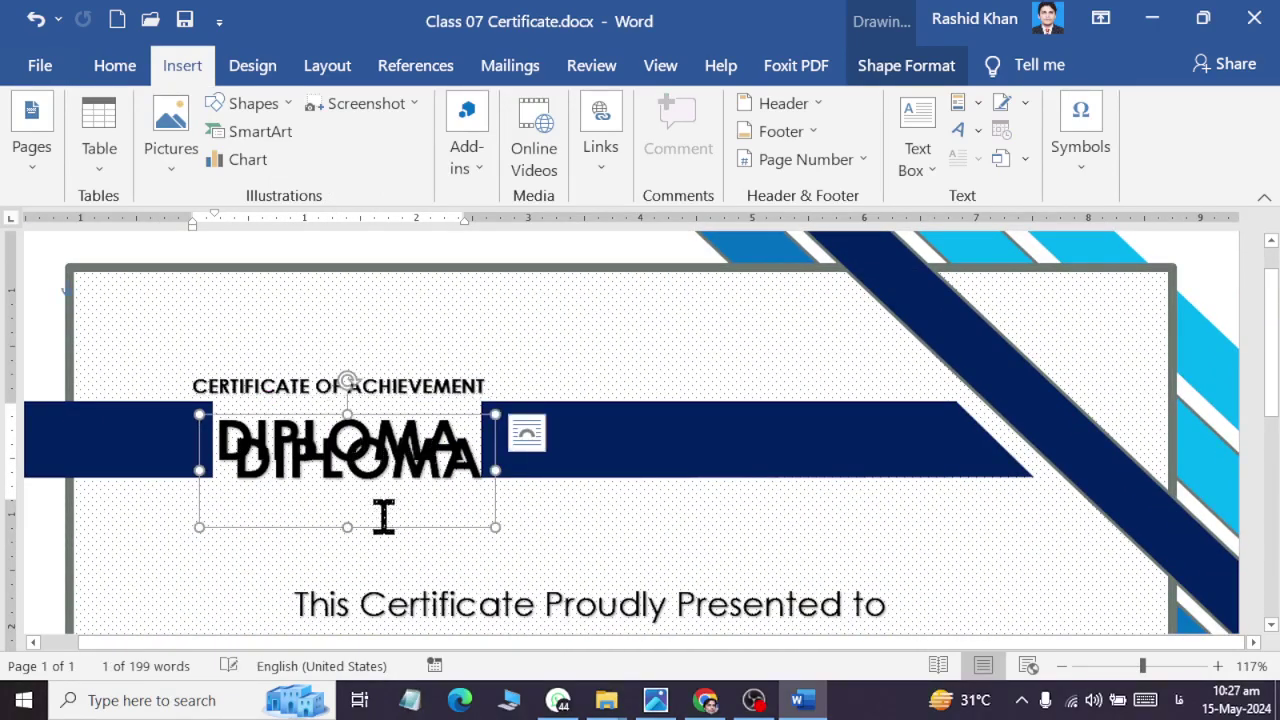
ctrl+drag(343, 511, 404, 588)
scroll(557, 451, down, 6)
scroll(494, 380, up, 4)
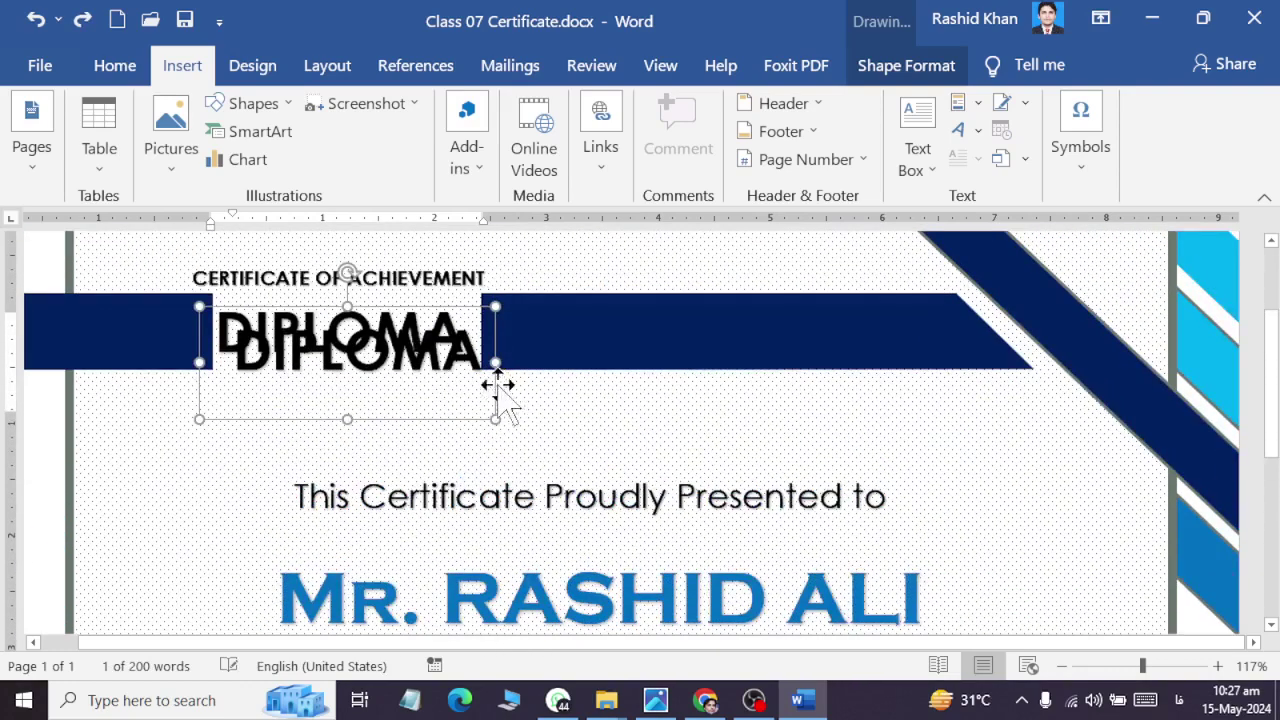
drag(400, 429, 672, 600)
scroll(643, 394, down, 5)
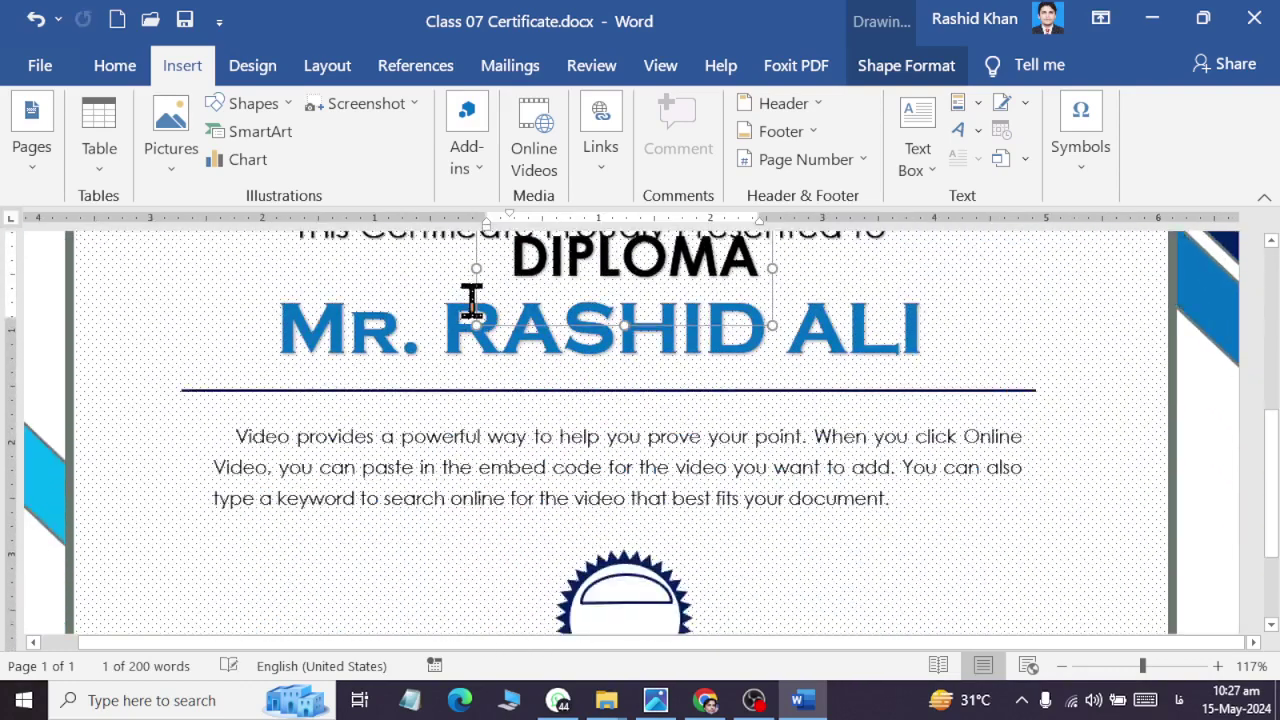
drag(480, 306, 480, 565)
scroll(663, 491, down, 3)
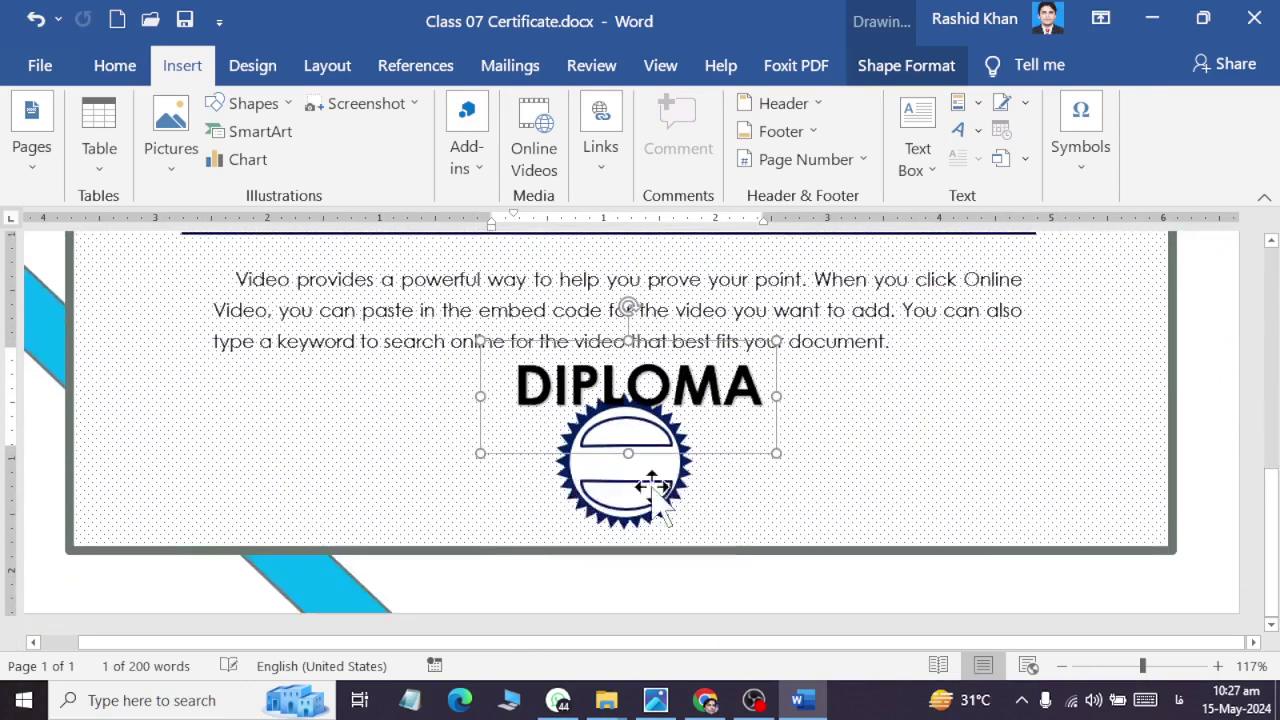
Step: Replace the copied title's text with CERTIFIED in capital letters
key(alt+shift)
key(ctrl+a)
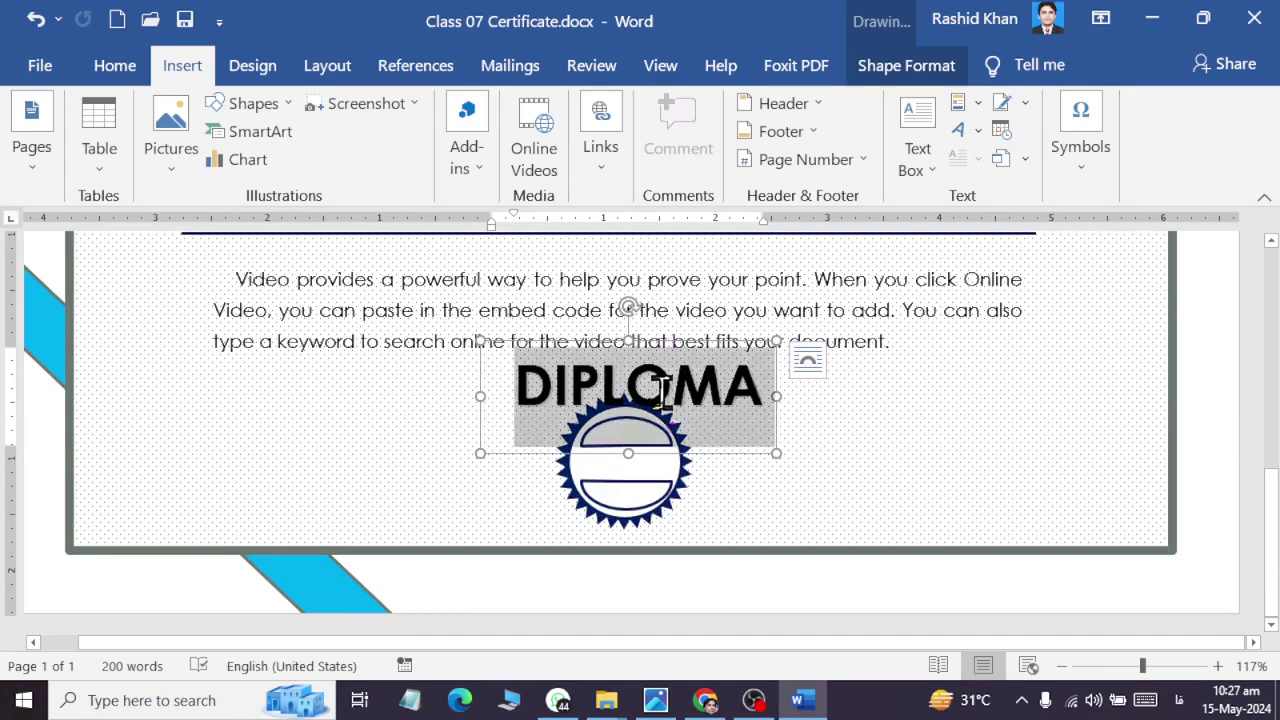
text(طي)
key(BackSpace)
key(BackSpace)
key(alt+shift)
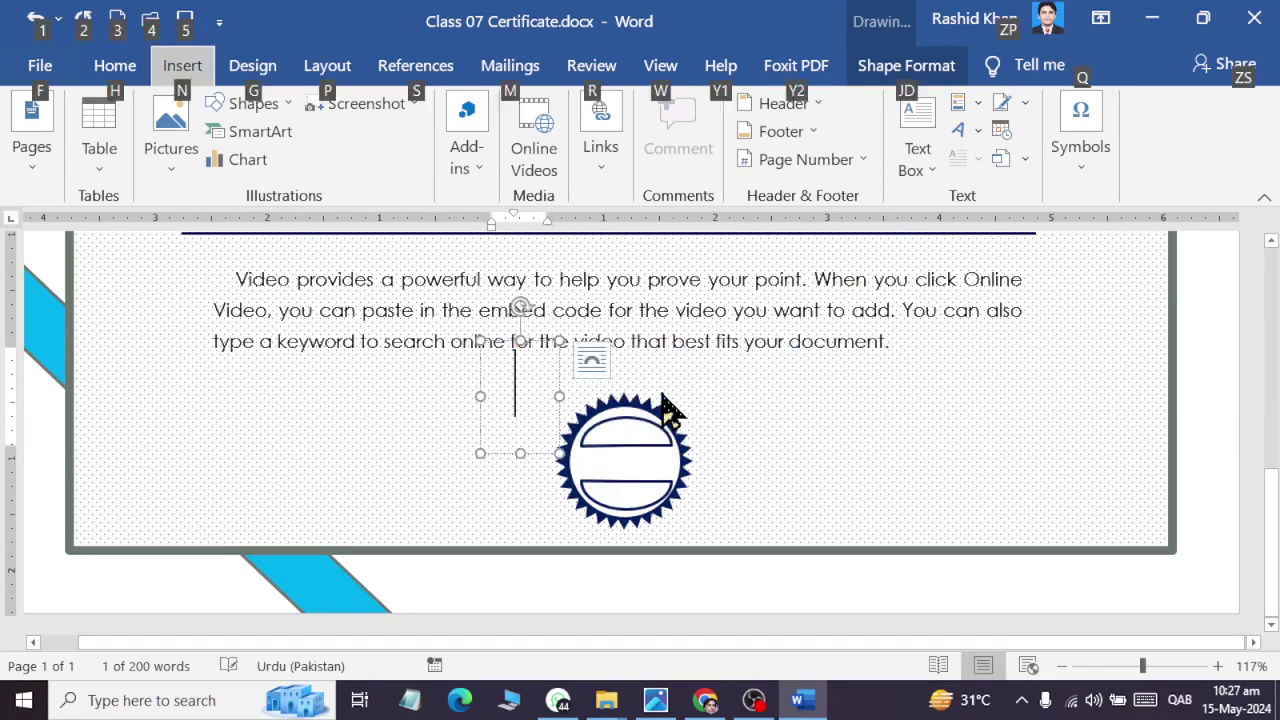
key(alt+shift)
text(cer)
key(BackSpace)
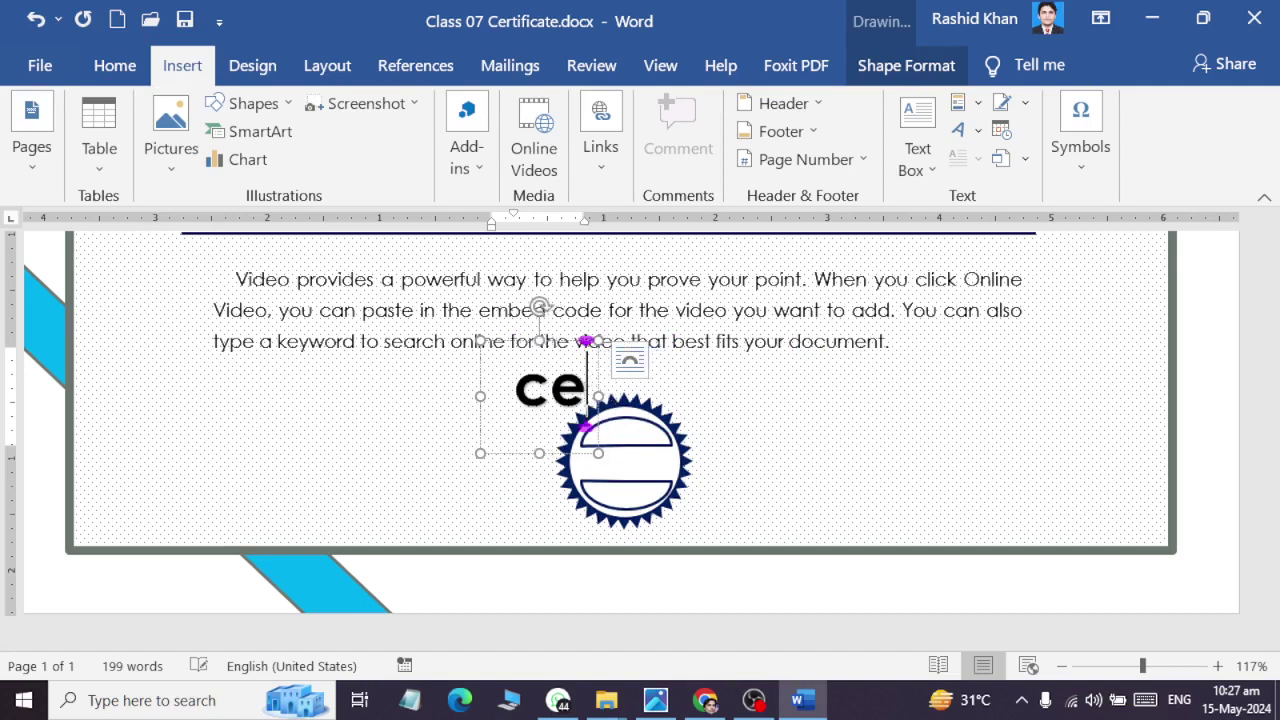
key(BackSpace)
key(BackSpace)
key(Caps_Lock)
text(CERTIFI)
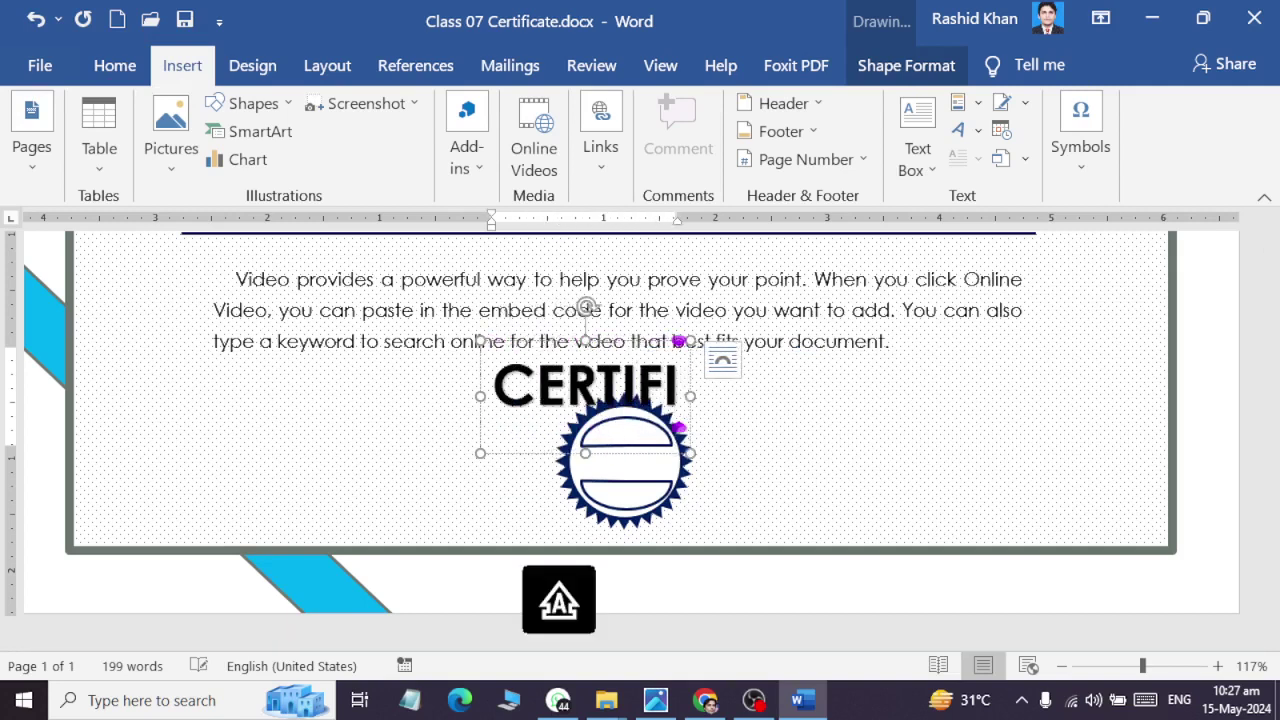
text(ED)
Step: Shrink CERTIFIED to 24 pt and move its text box onto the seal
click(790, 360)
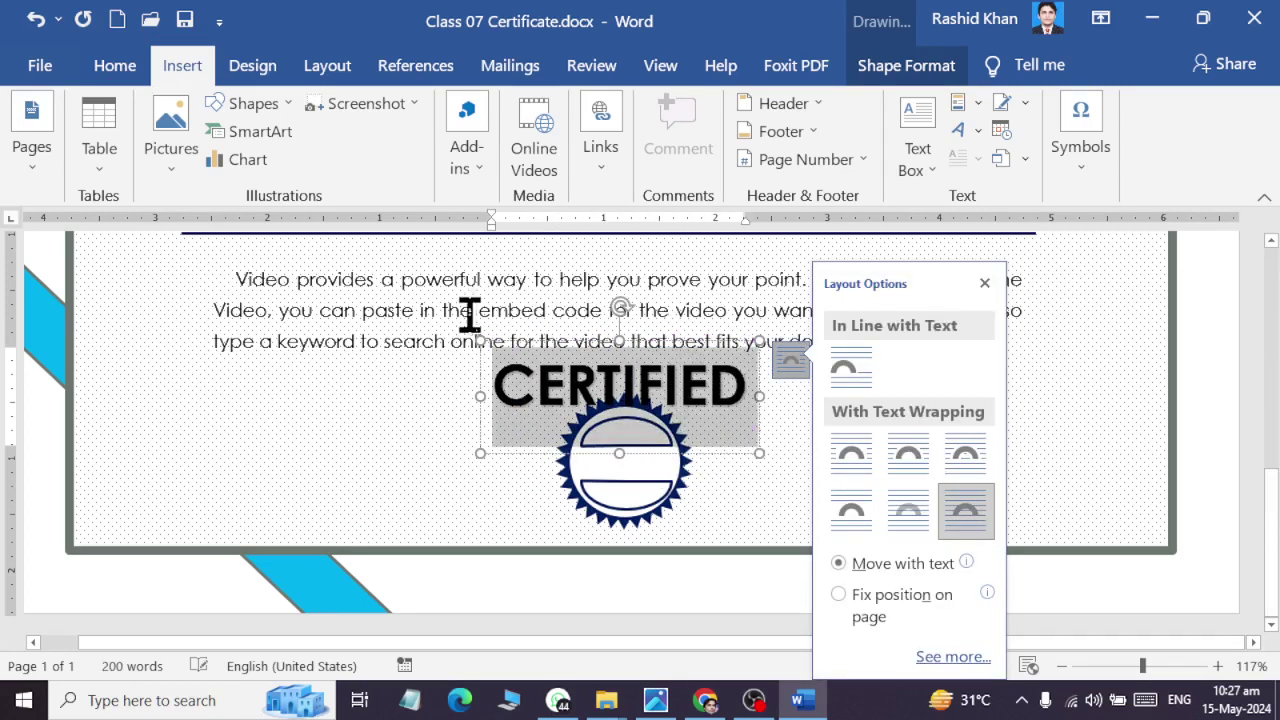
click(115, 65)
click(337, 116)
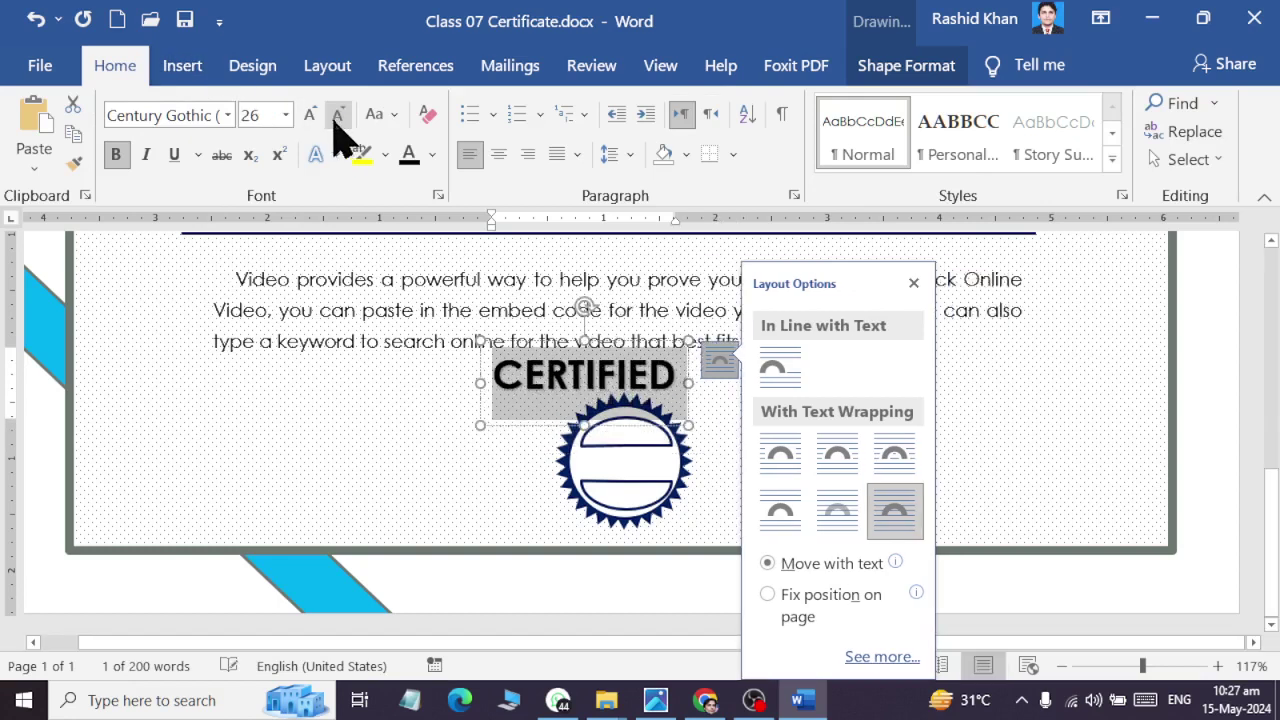
click(337, 116)
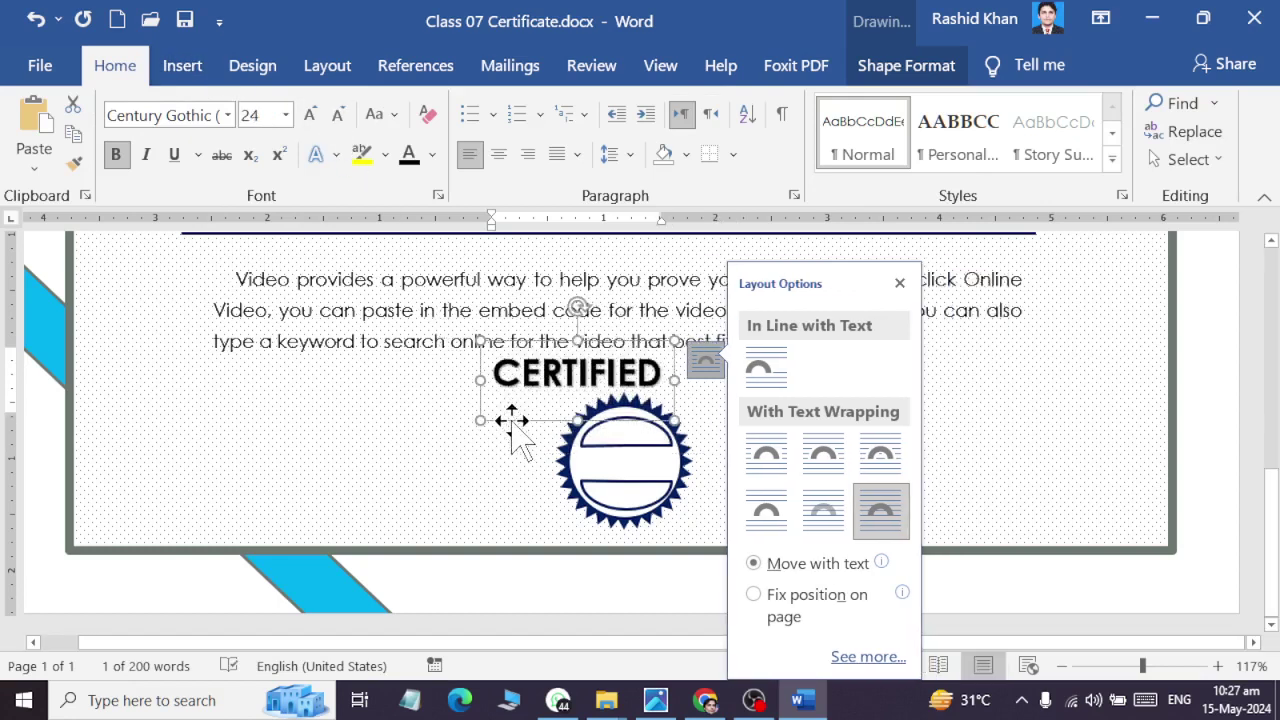
drag(508, 421, 552, 507)
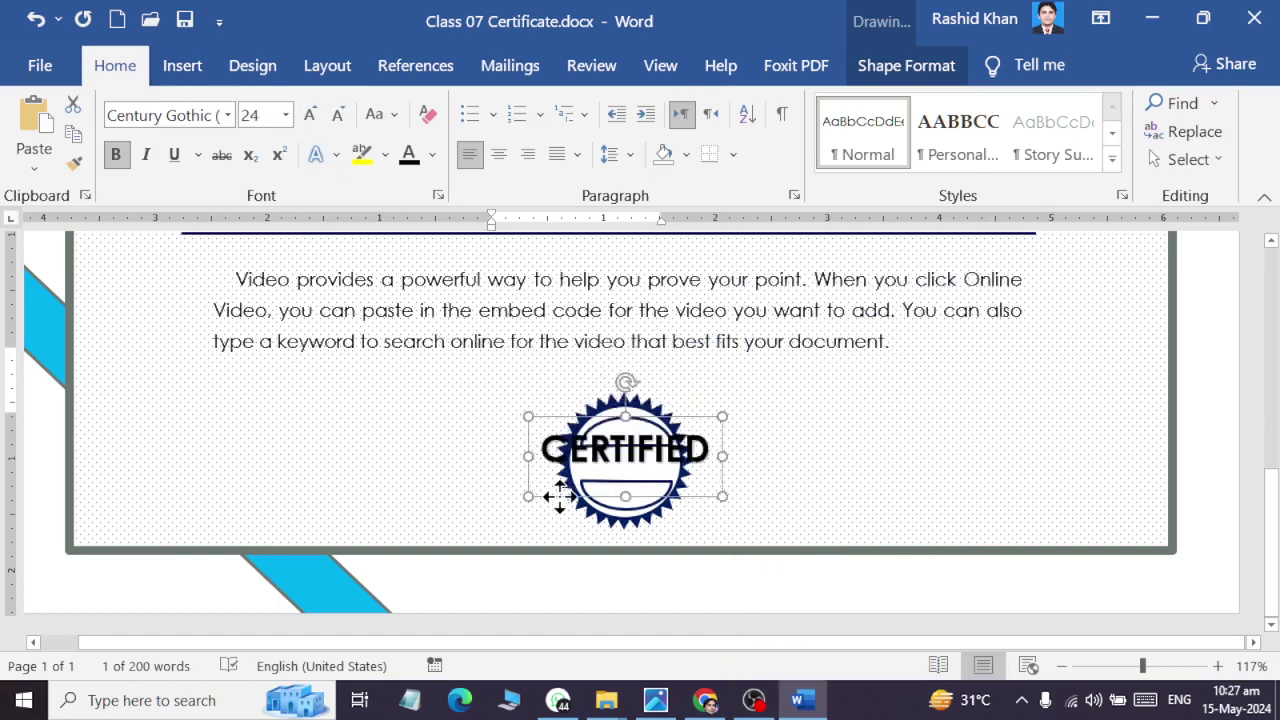
Step: Shrink CERTIFIED further and drag it toward the centre of the seal
click(338, 116)
click(338, 116)
click(338, 116)
click(338, 116)
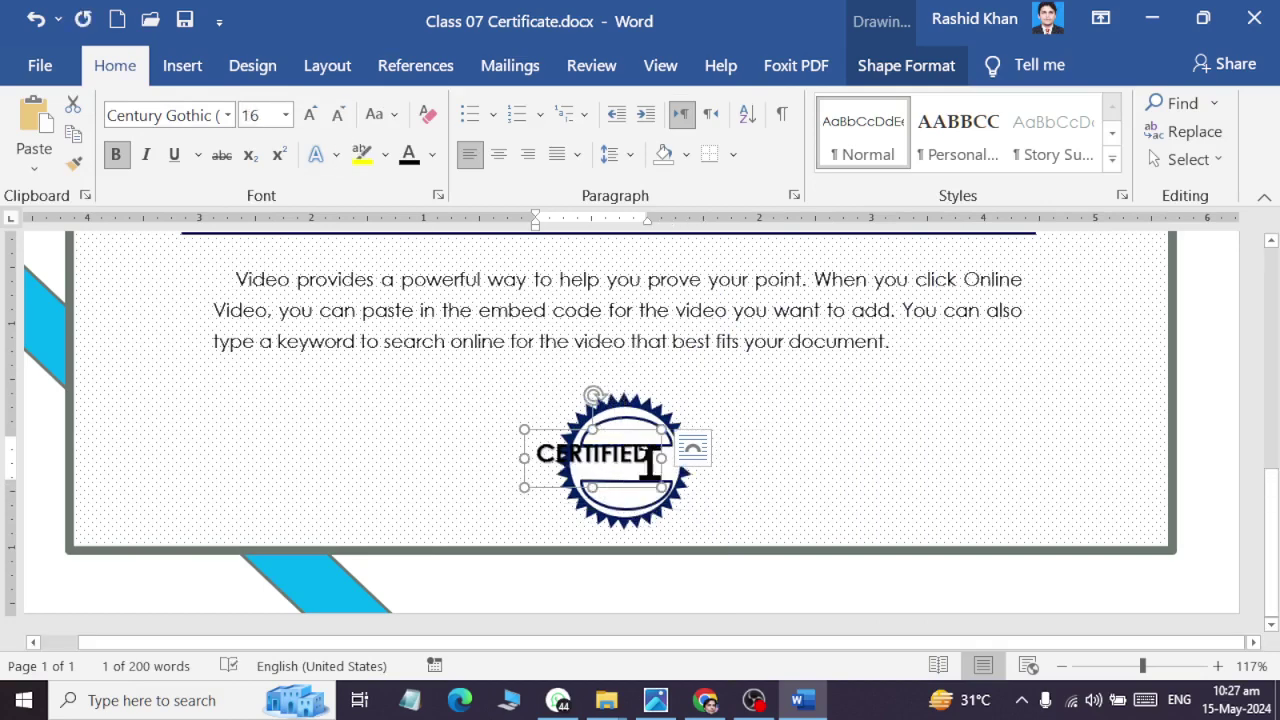
ctrl+scroll(848, 528, up, 4)
ctrl+scroll(843, 508, up, 3)
scroll(814, 640, right, 5)
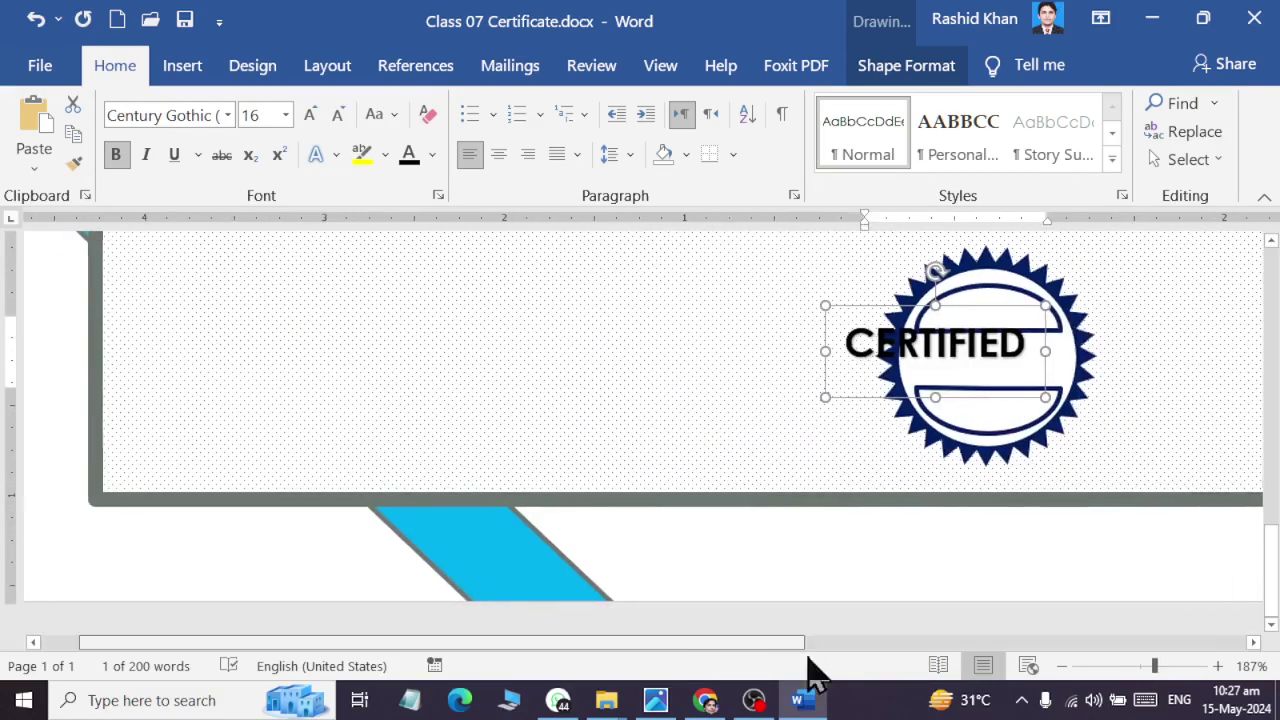
drag(481, 397, 522, 412)
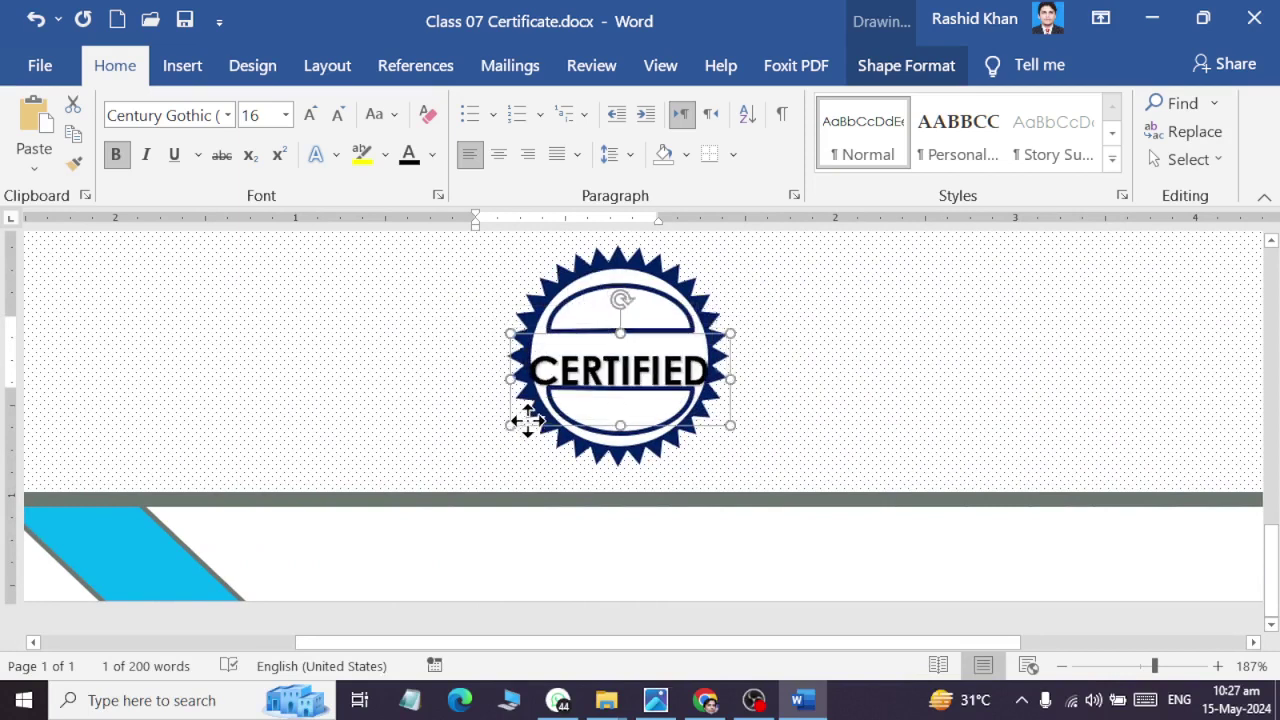
Step: Set CERTIFIED to 14 pt, re-centre it within the seal, and check the seal's wrapping layout
click(262, 115)
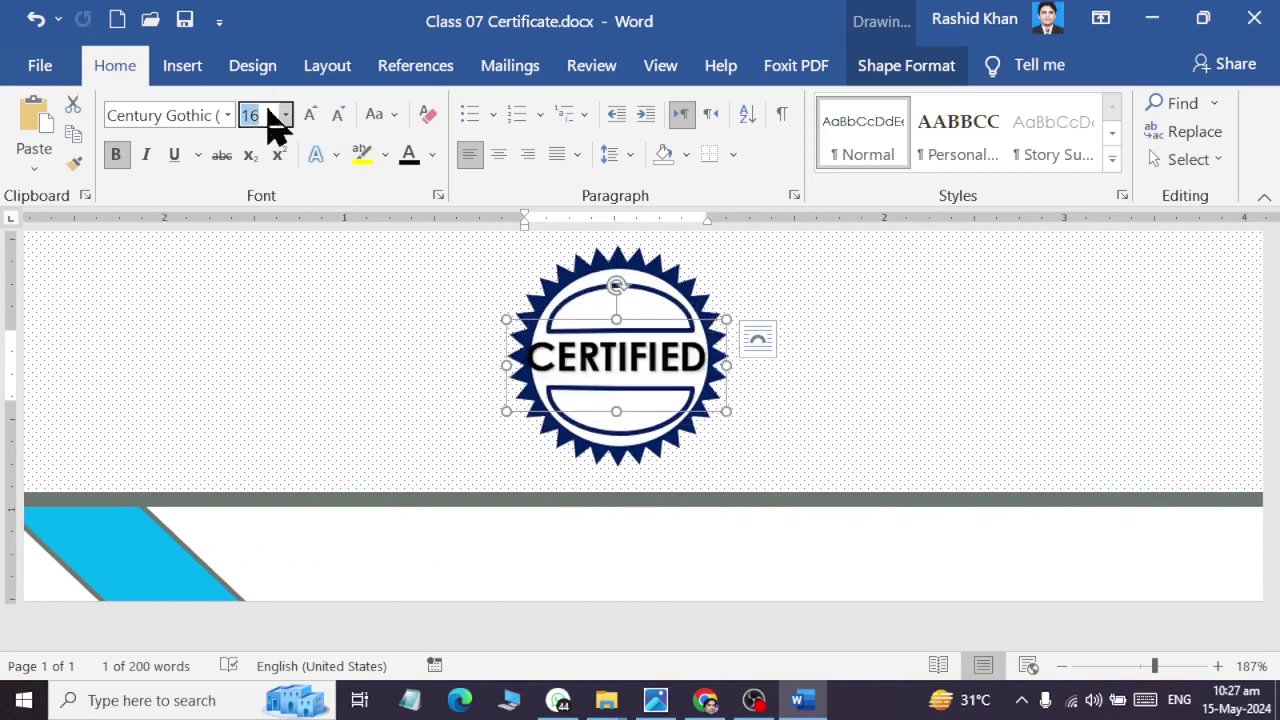
text(14)
key(Return)
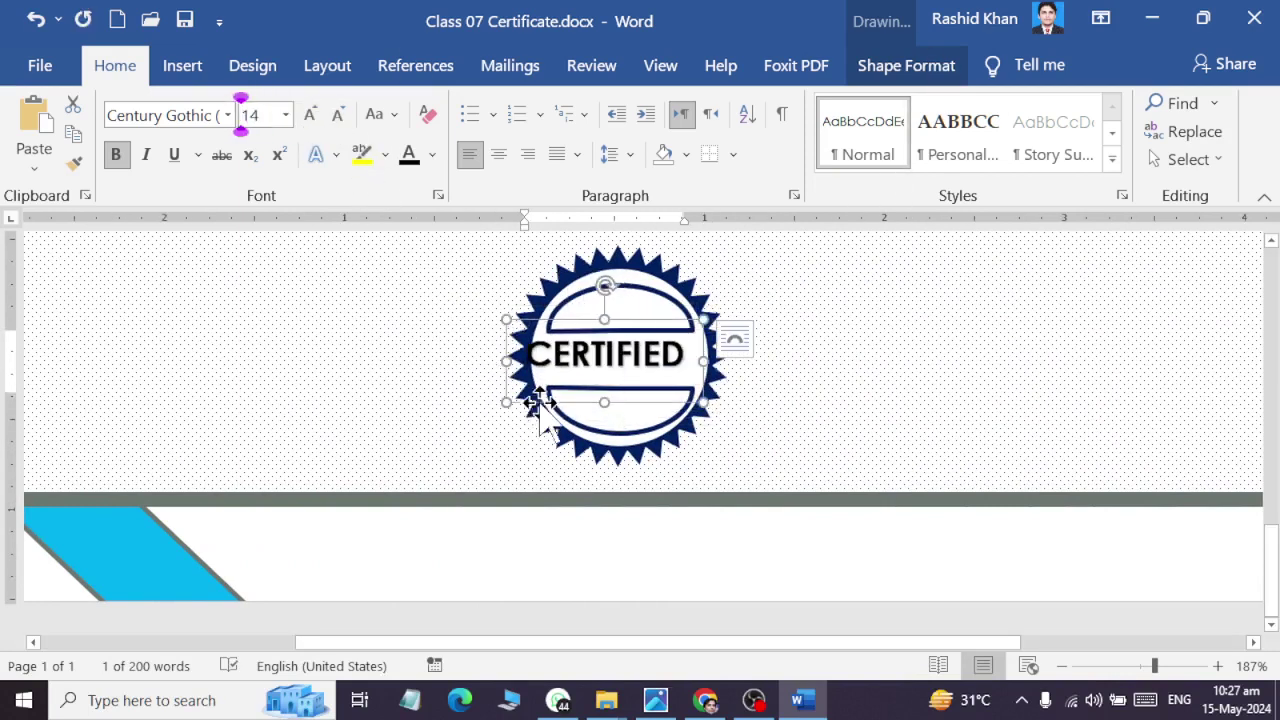
drag(515, 400, 523, 410)
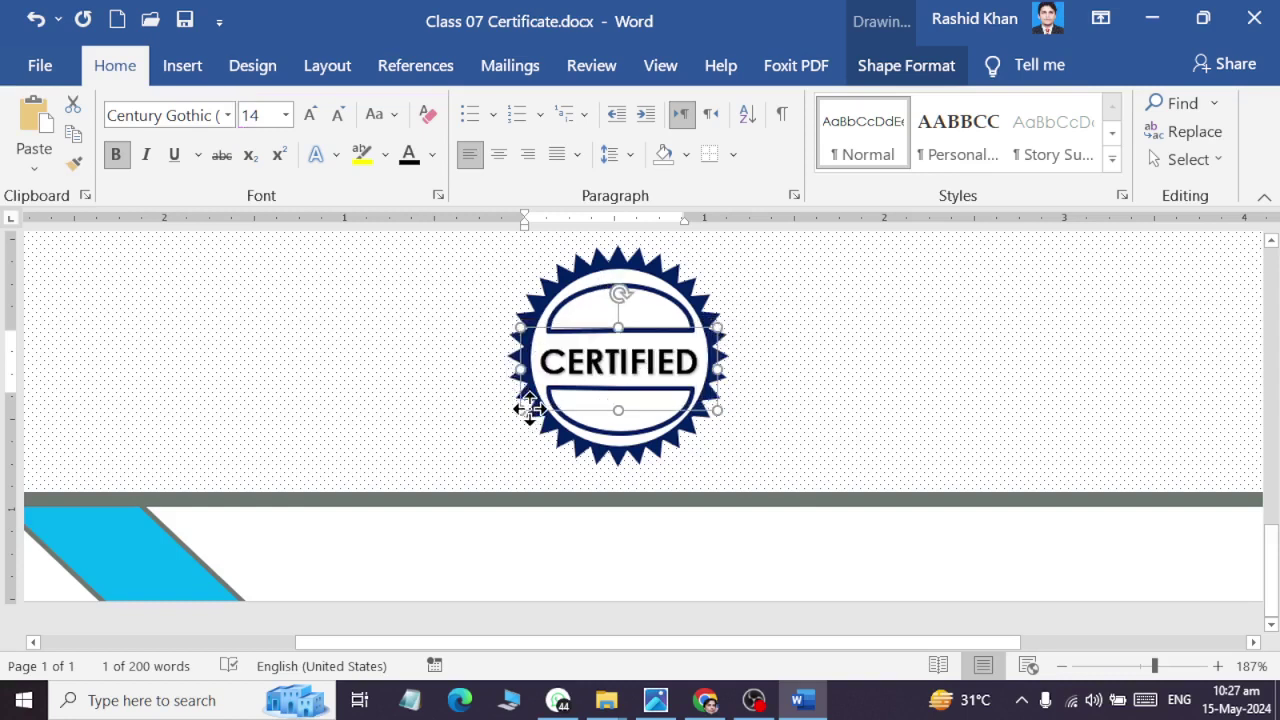
click(915, 372)
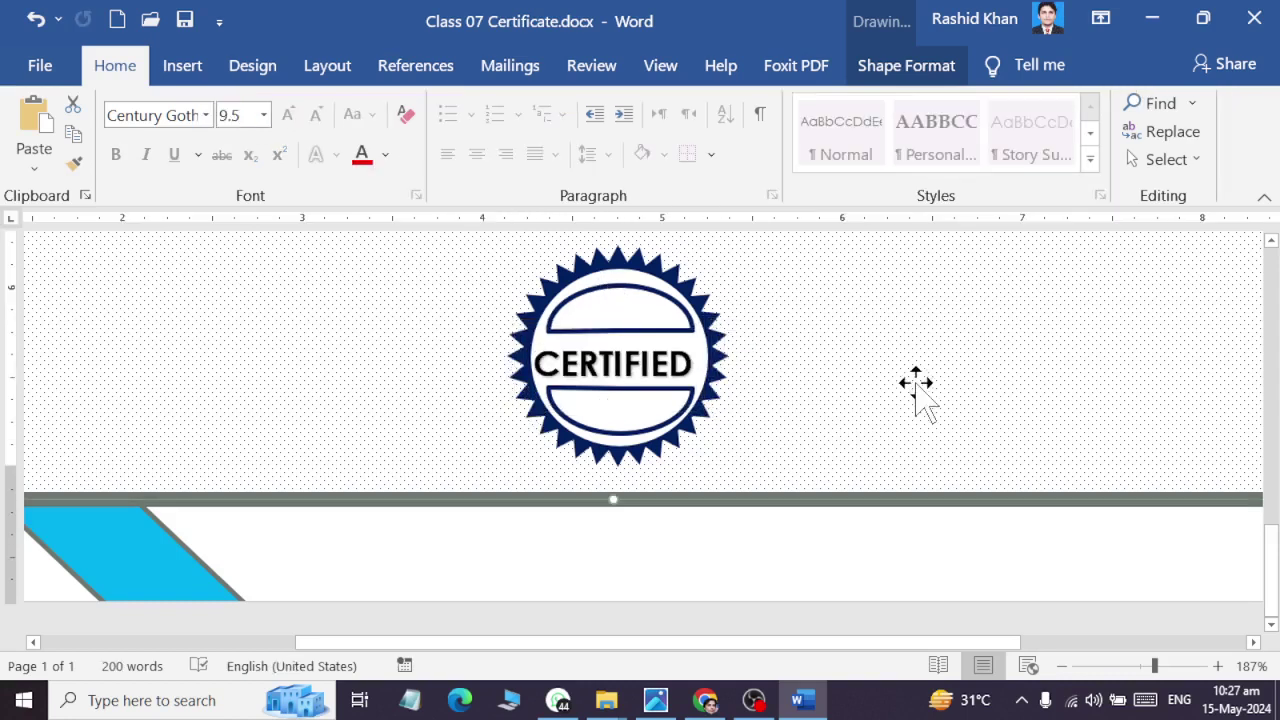
click(686, 314)
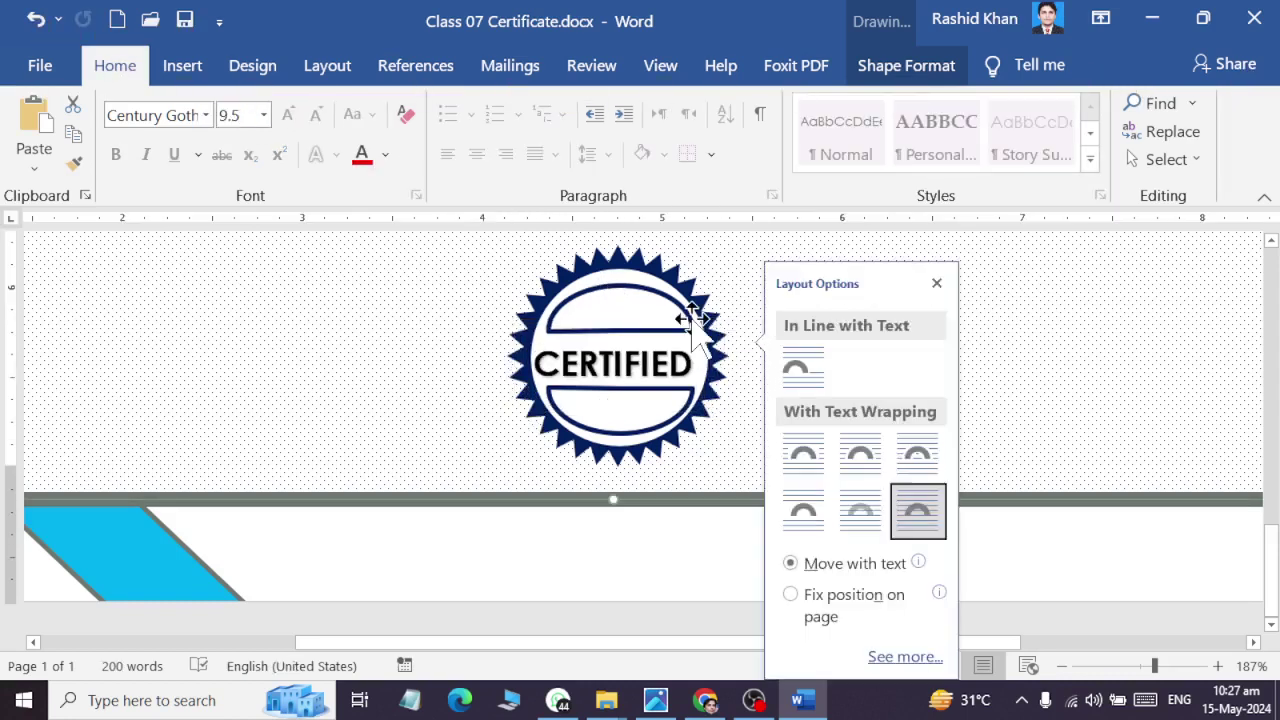
click(660, 270)
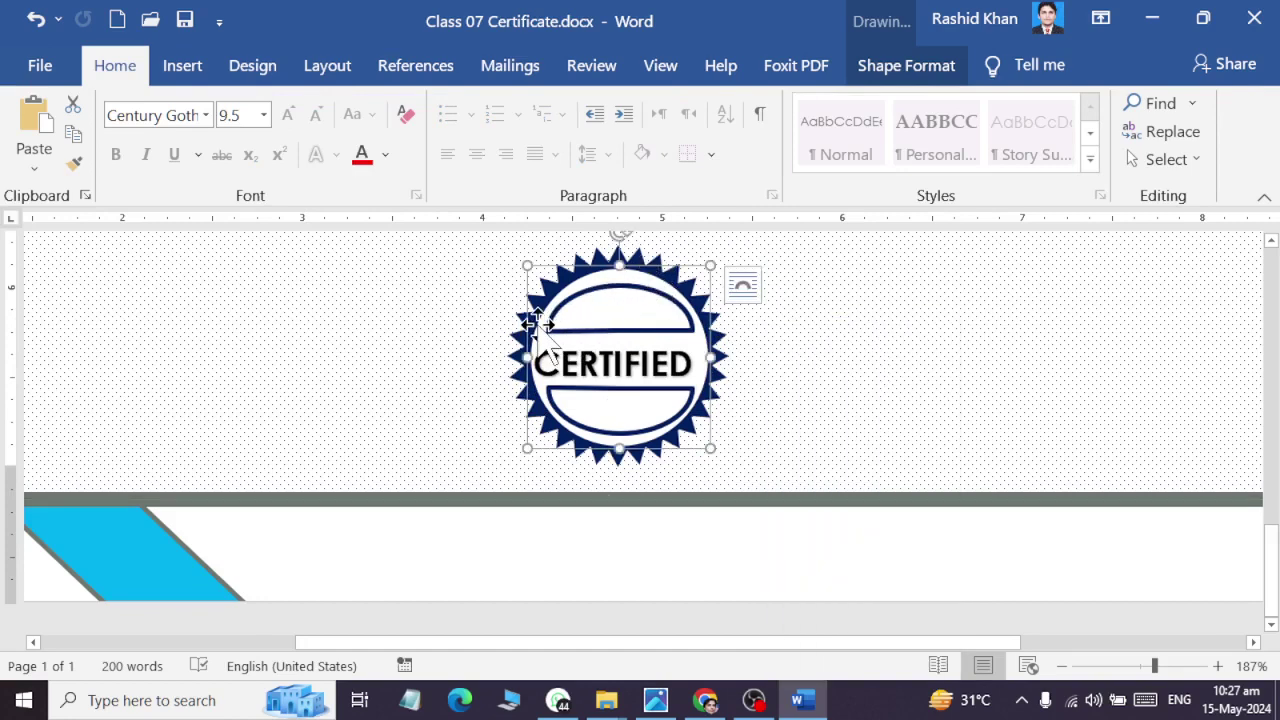
Step: Select the CERTIFIED text box, the inner circle, and both half-circle arcs together
ctrl+scroll(571, 337, down, 8)
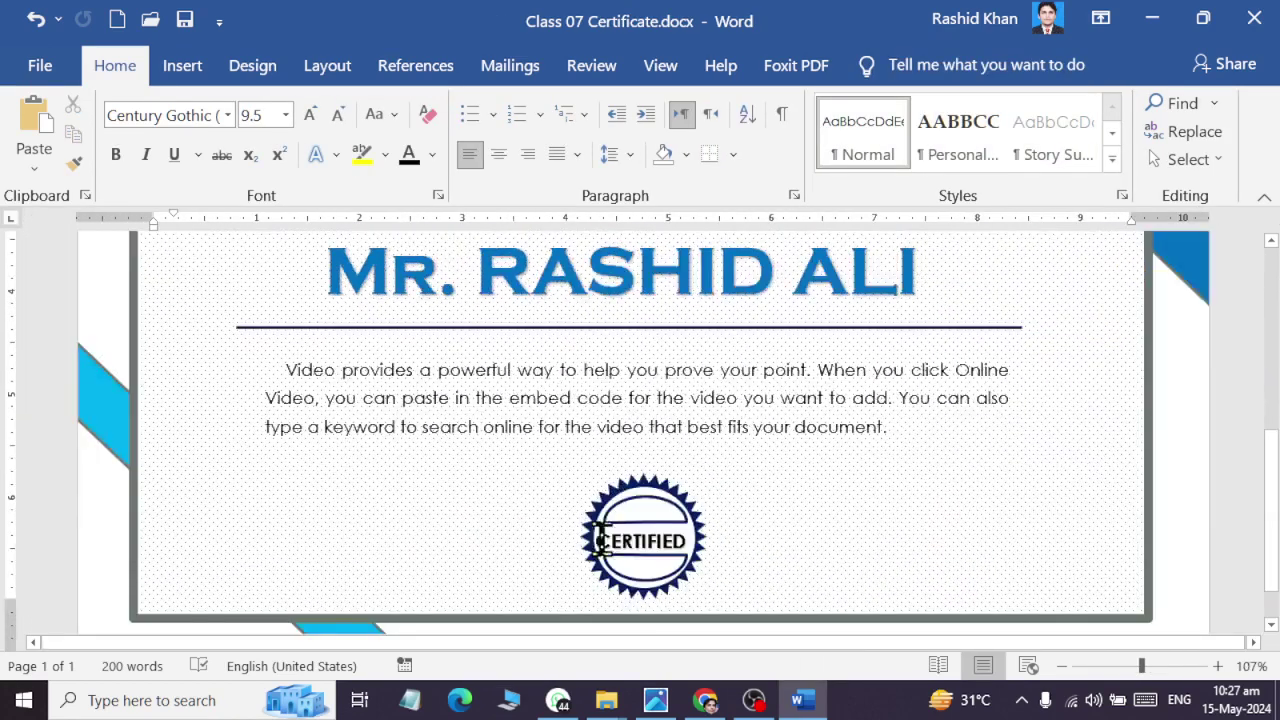
scroll(723, 603, up, 1)
scroll(746, 551, down, 1)
ctrl+scroll(766, 523, up, 1)
ctrl+scroll(740, 492, up, 9)
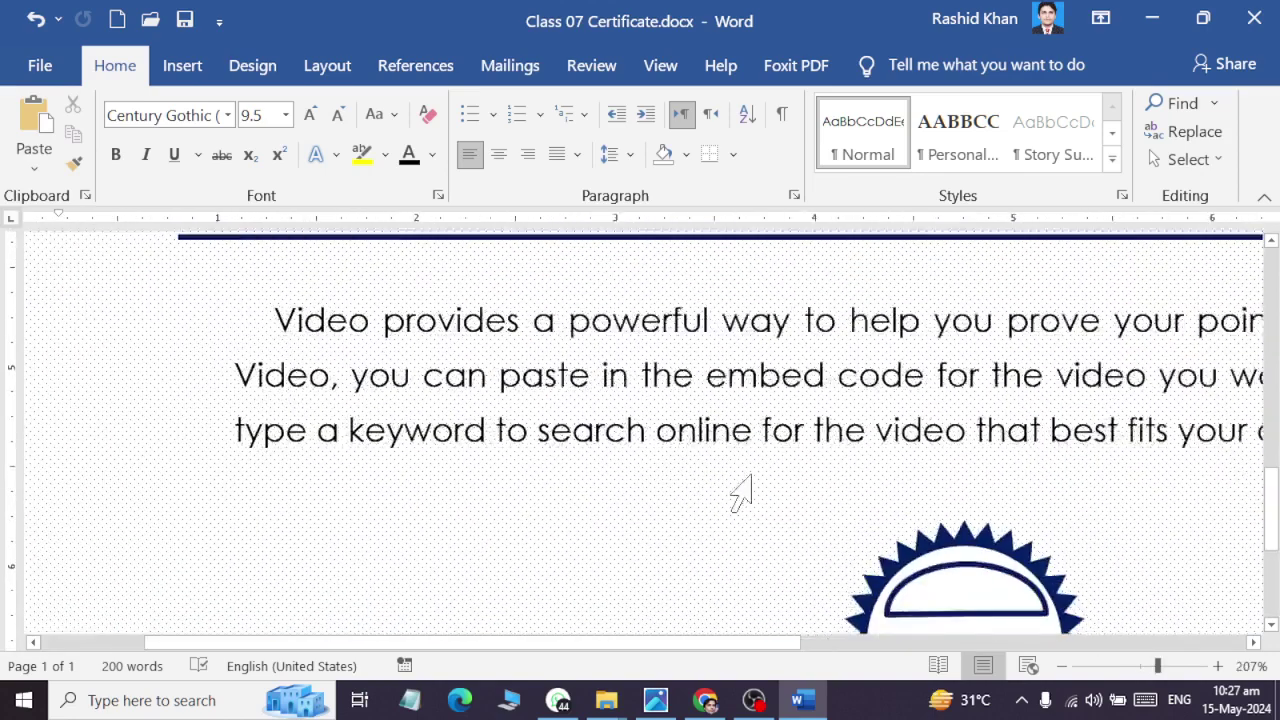
scroll(745, 480, down, 3)
ctrl+scroll(751, 471, up, 1)
ctrl+scroll(1148, 420, up, 2)
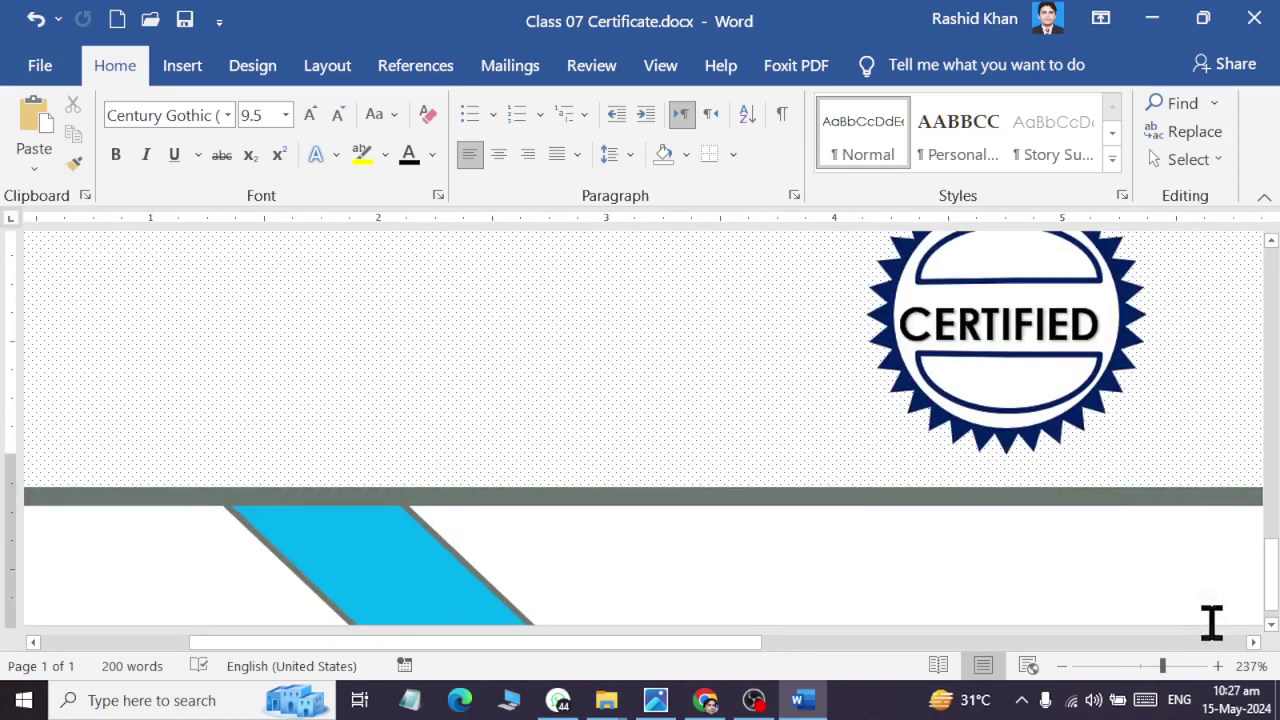
drag(737, 642, 946, 642)
scroll(803, 337, up, 2)
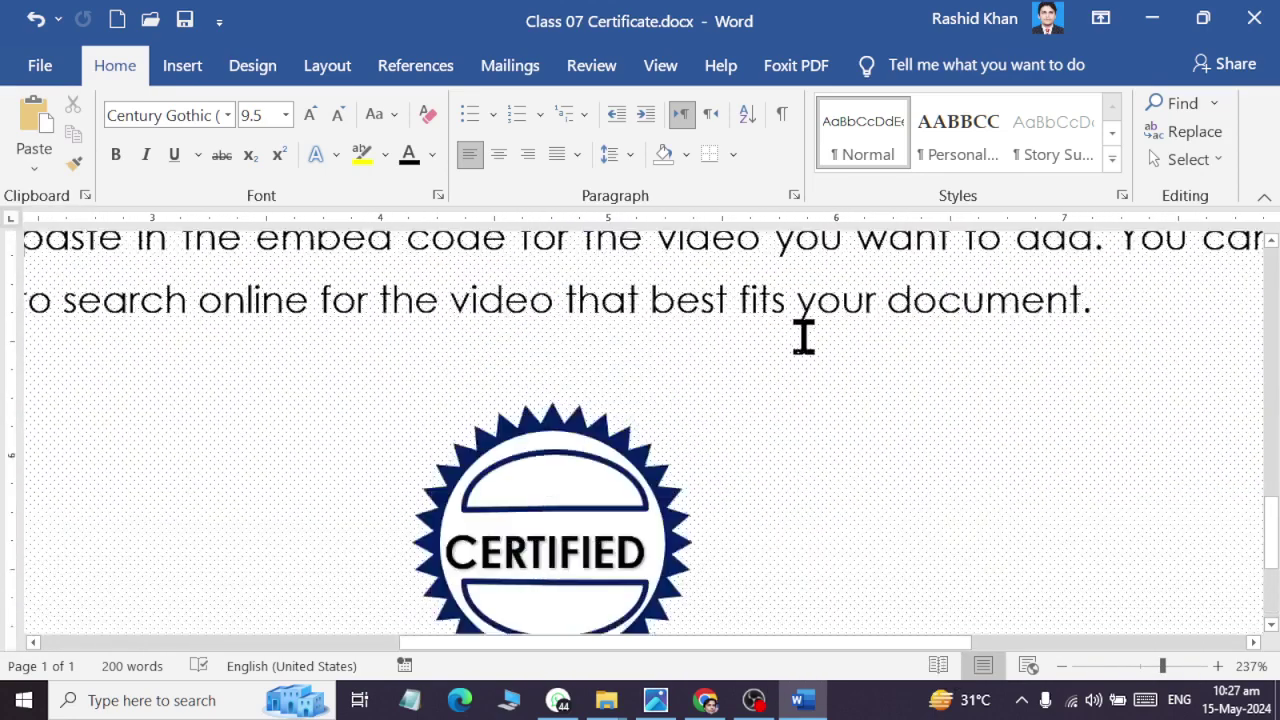
scroll(757, 420, down, 2)
click(686, 440)
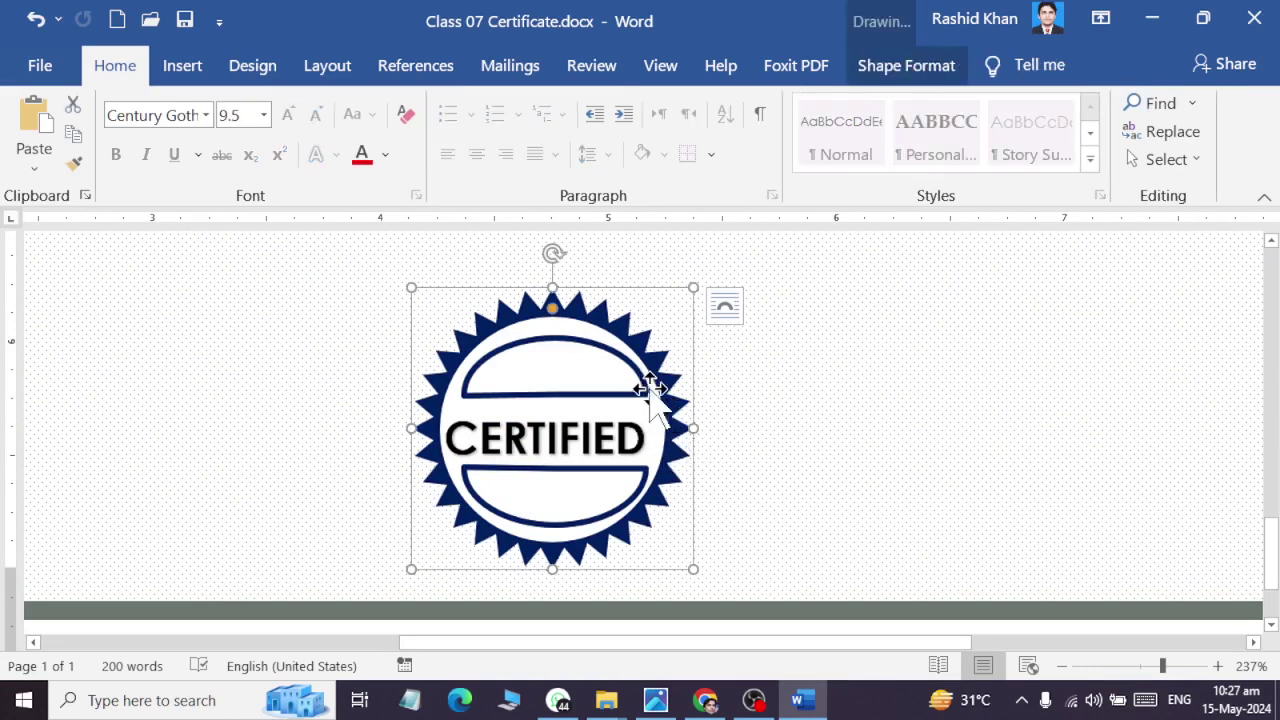
click(651, 404)
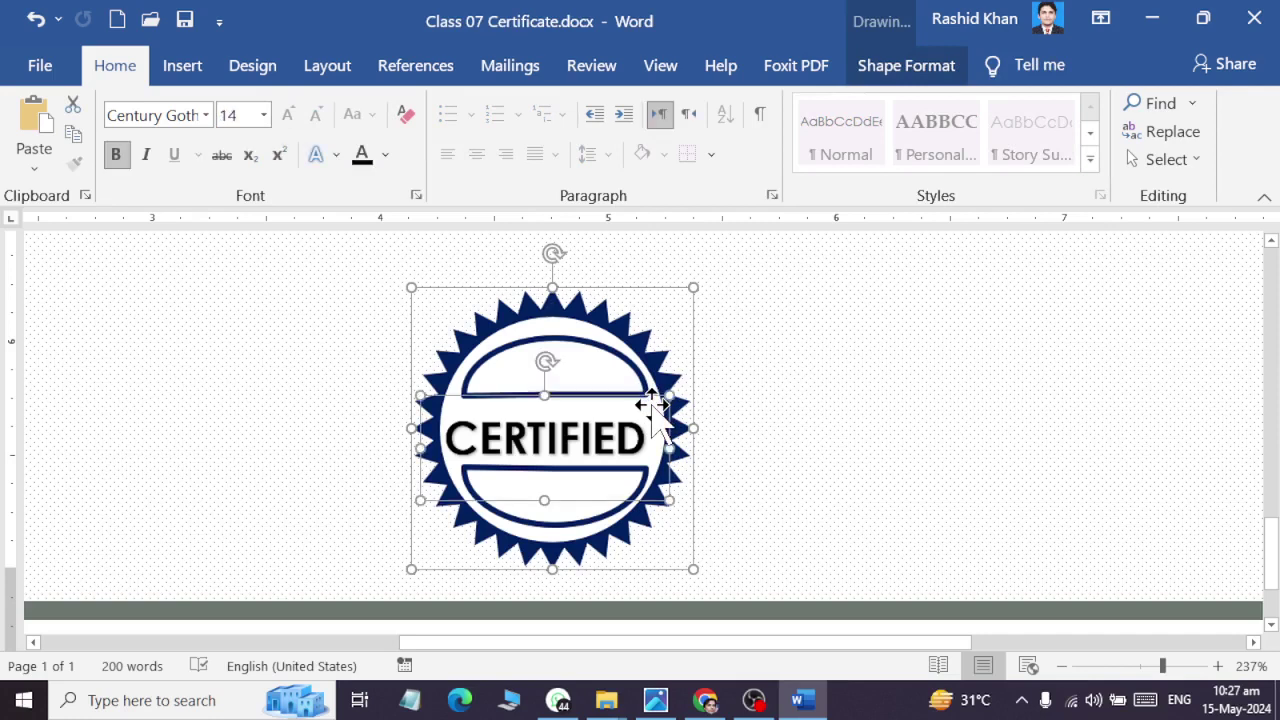
click(572, 322)
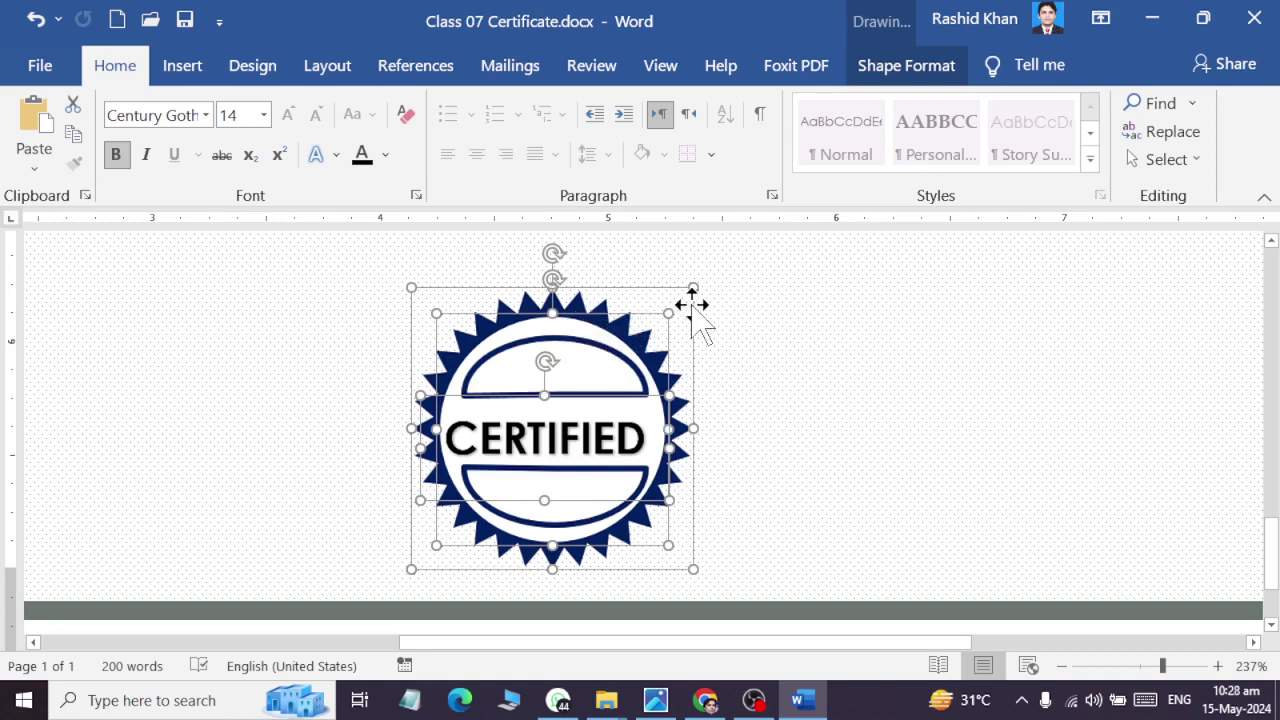
ctrl+click(584, 343)
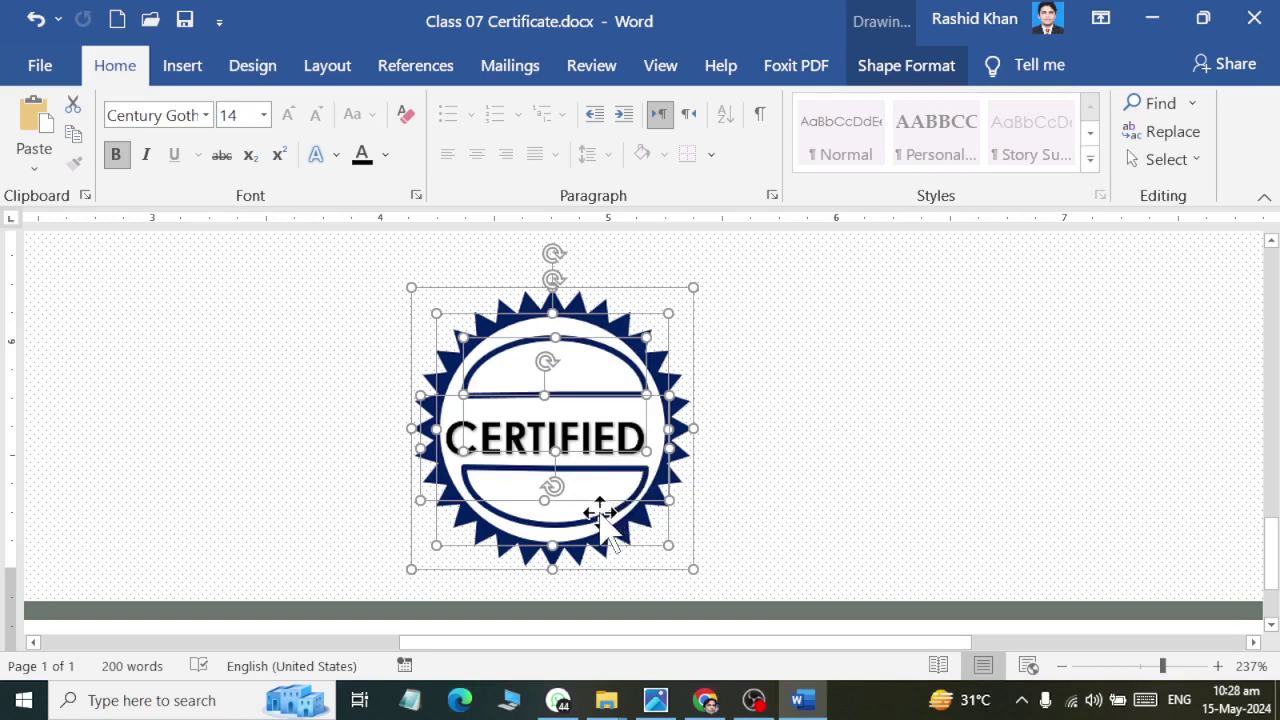
ctrl+click(597, 513)
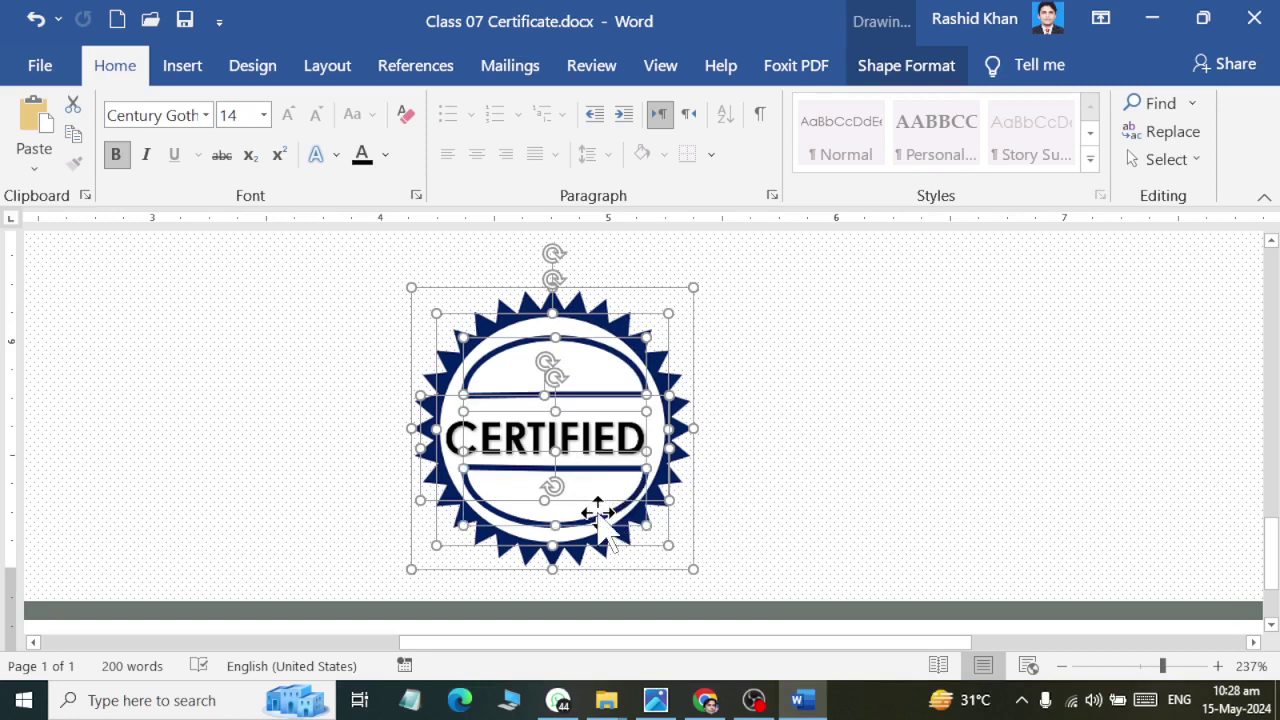
Step: Group the CERTIFIED text, inner circle and both arcs into one object
click(1045, 66)
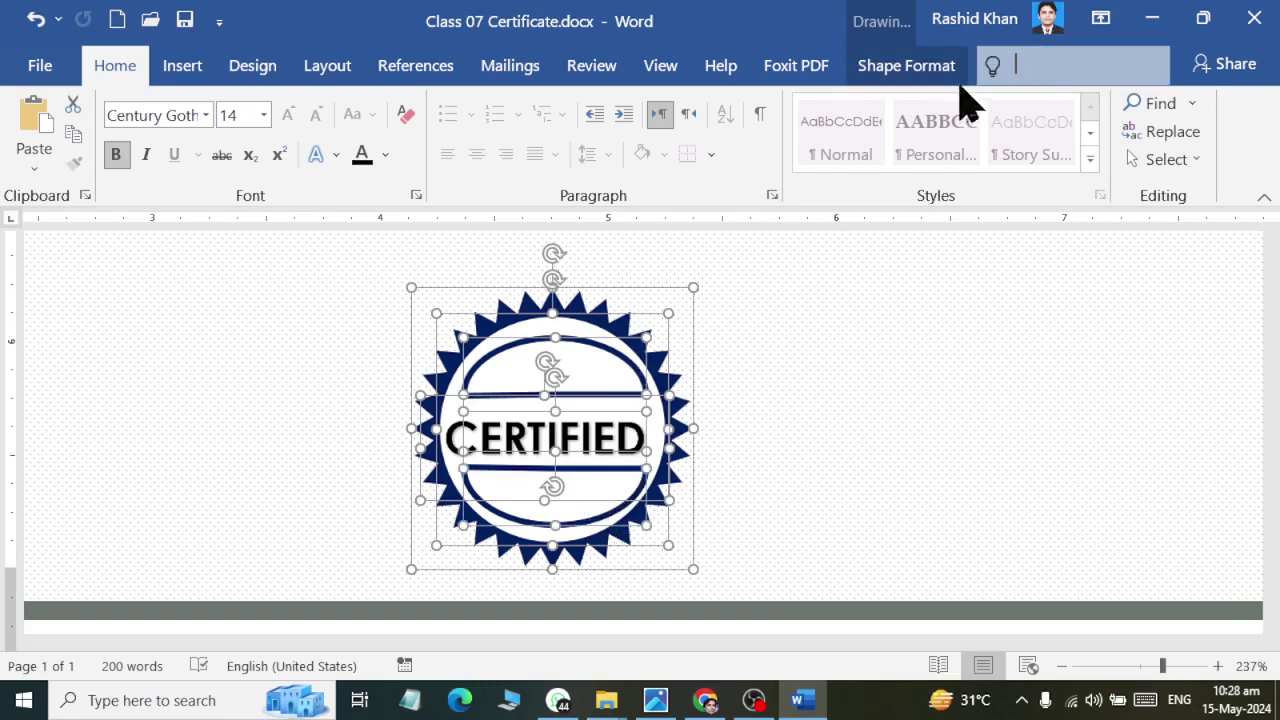
click(942, 72)
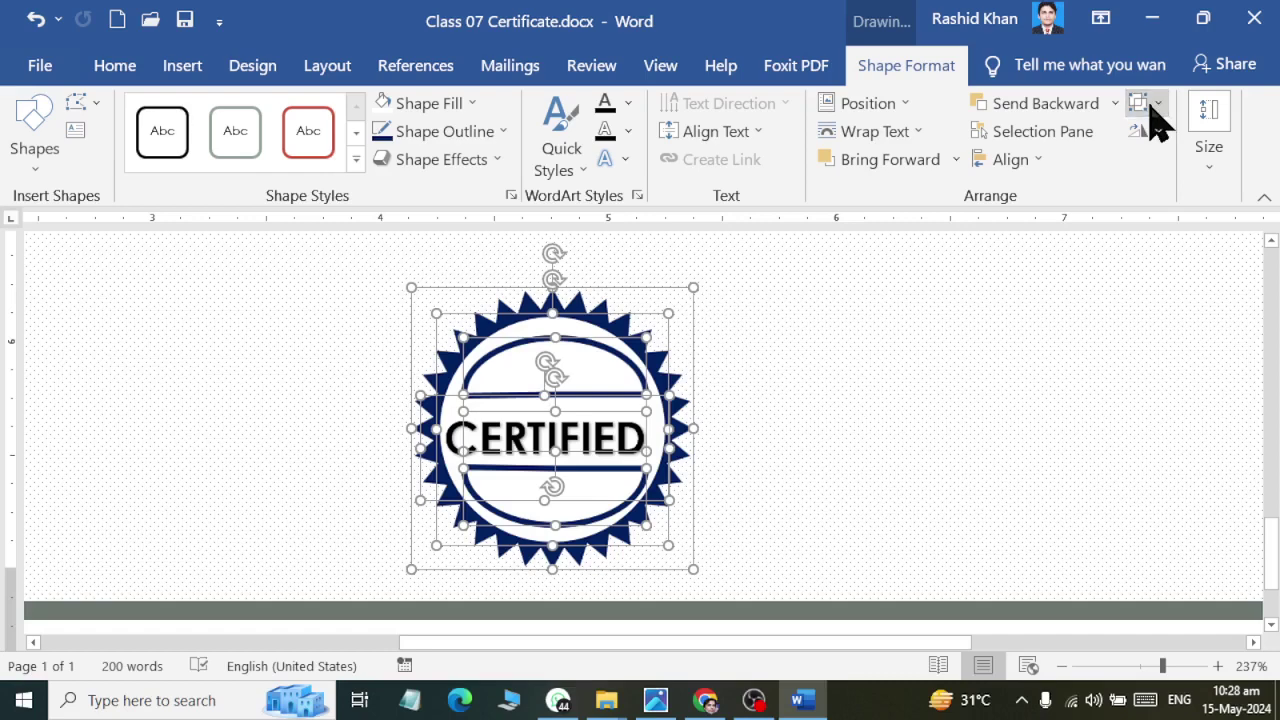
click(1152, 106)
click(1165, 140)
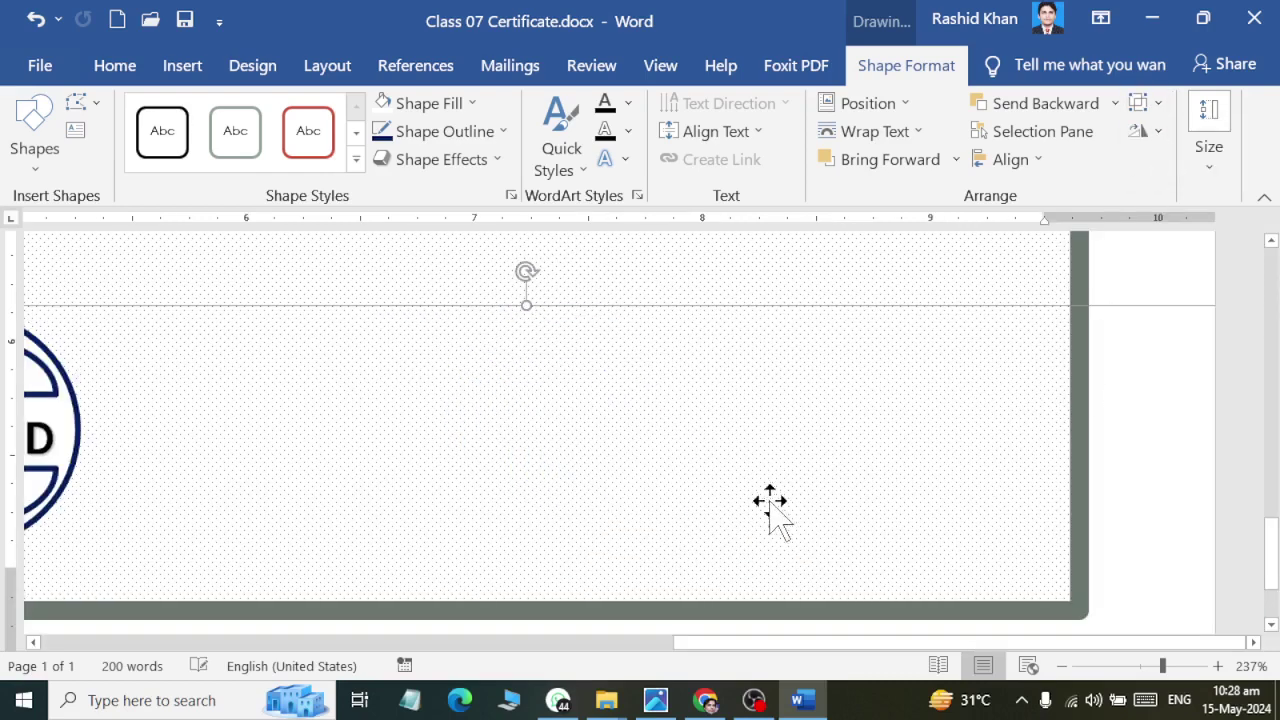
Step: Position the grouped seal centred below the body paragraph
scroll(760, 505, down, 5)
scroll(758, 510, down, 3)
scroll(740, 508, down, 3)
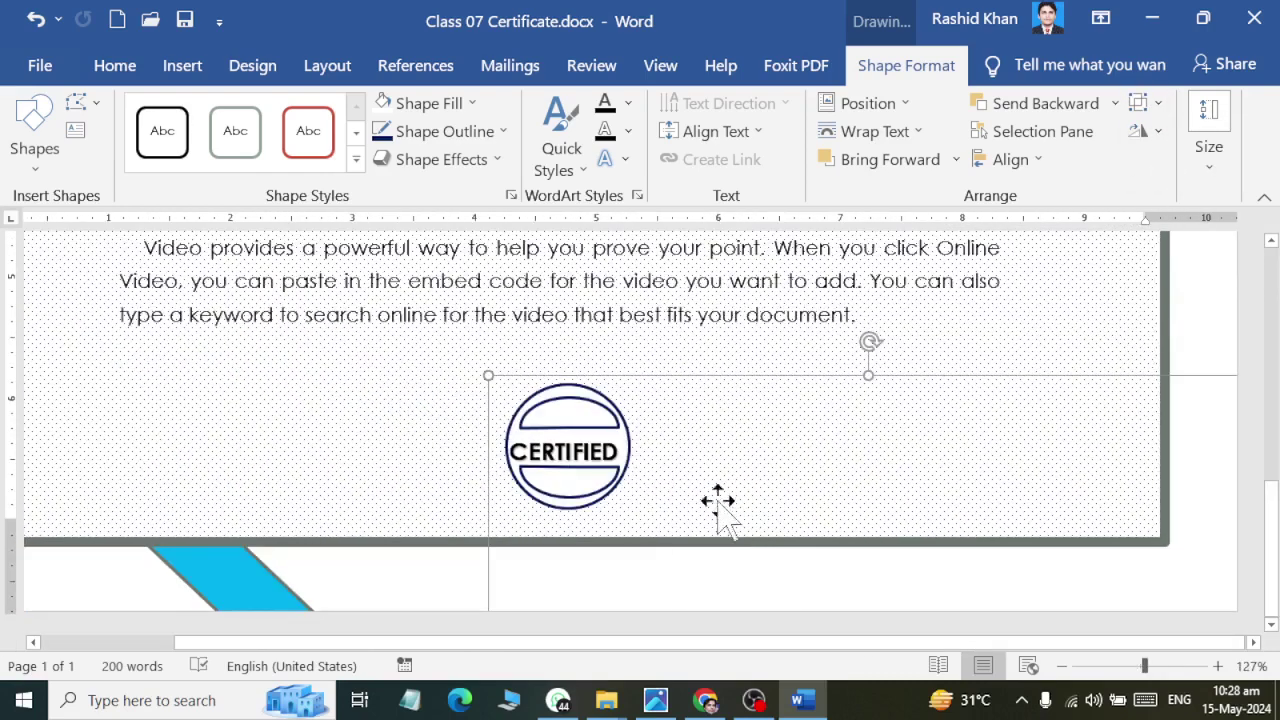
scroll(600, 462, down, 3)
scroll(605, 475, down, 3)
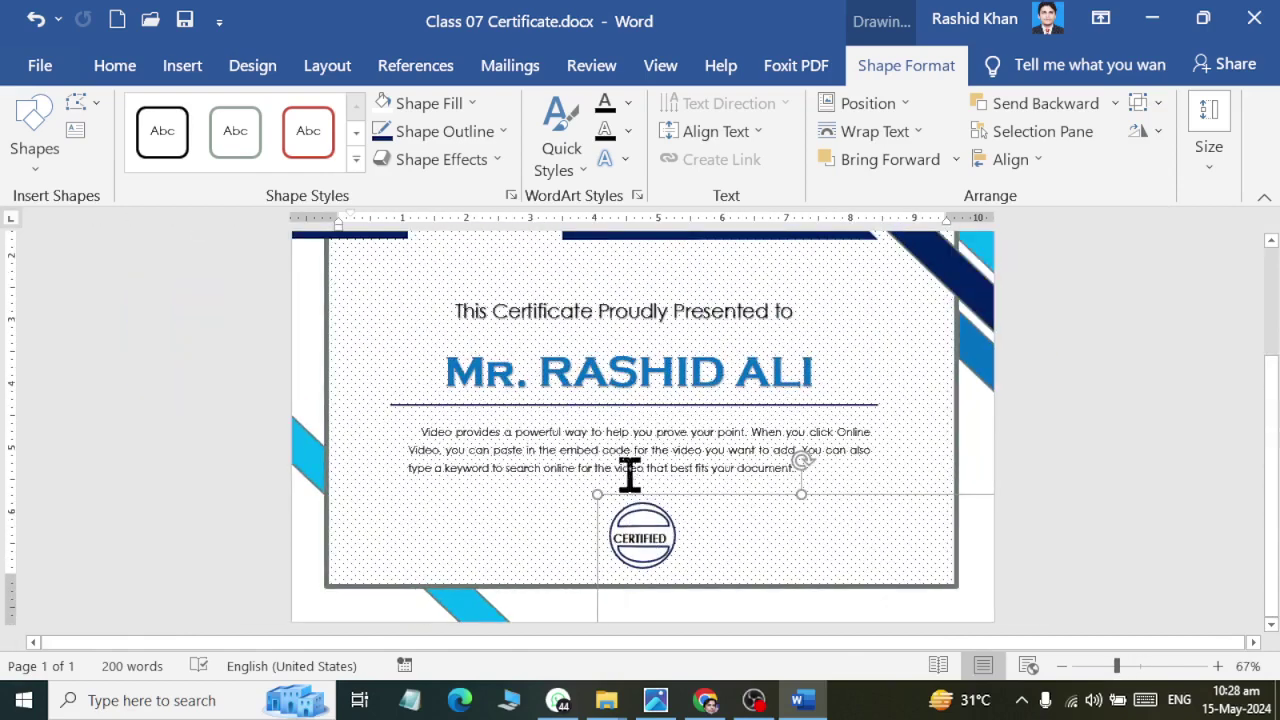
mouse_move(636, 509)
mouse_down()
mouse_move(640, 521)
mouse_move(628, 518)
mouse_up()
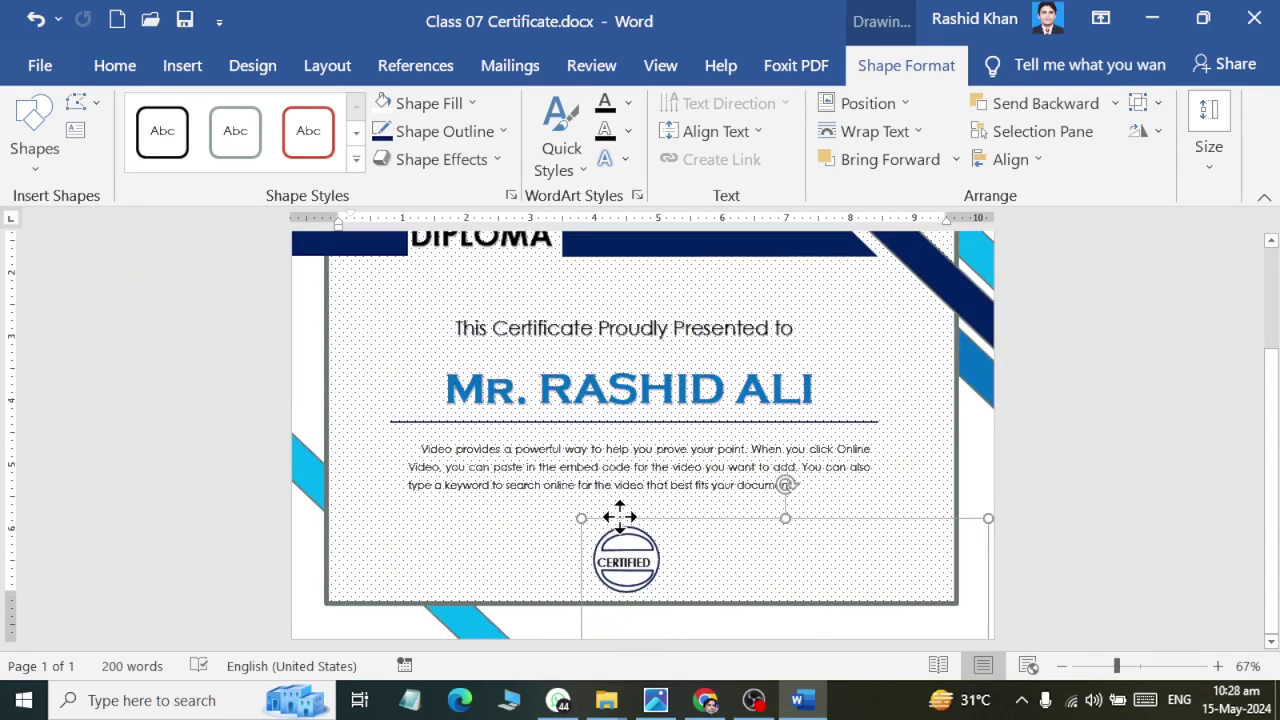
click(1048, 548)
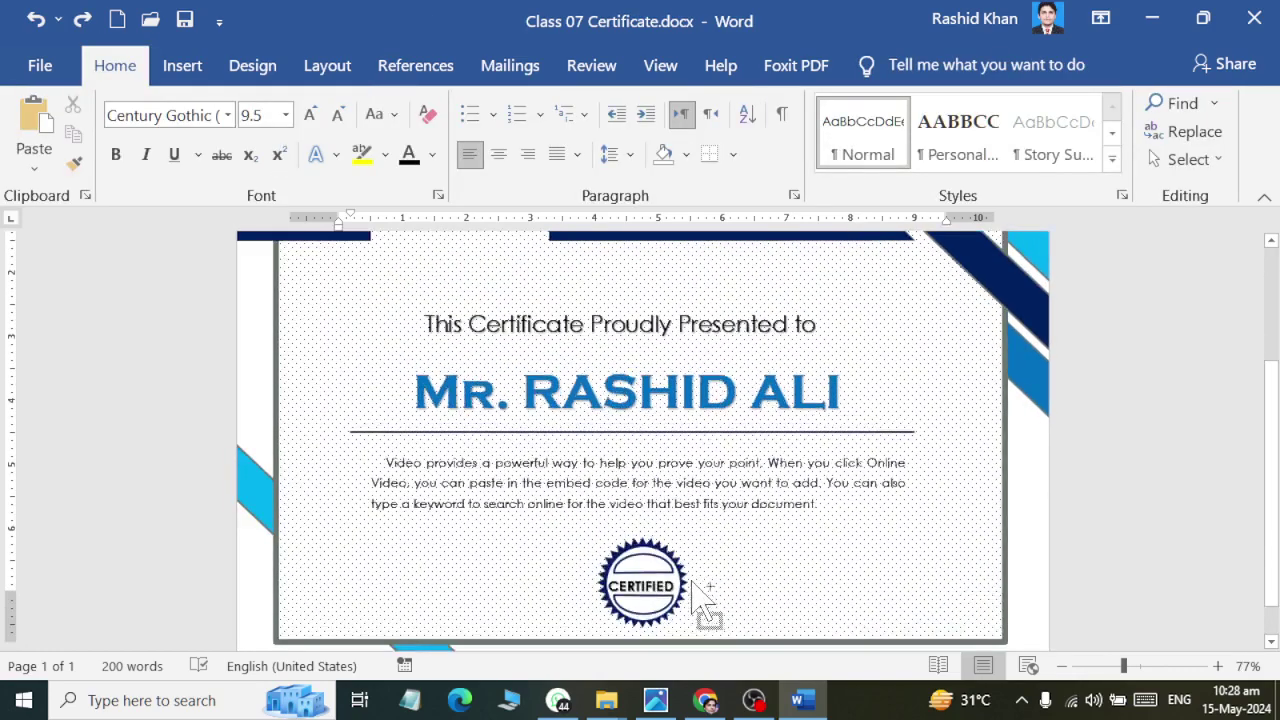
Step: Ungroup the seal into separate pieces, then move the navy starburst and undo the move
scroll(637, 509, up, 10)
scroll(792, 540, down, 1)
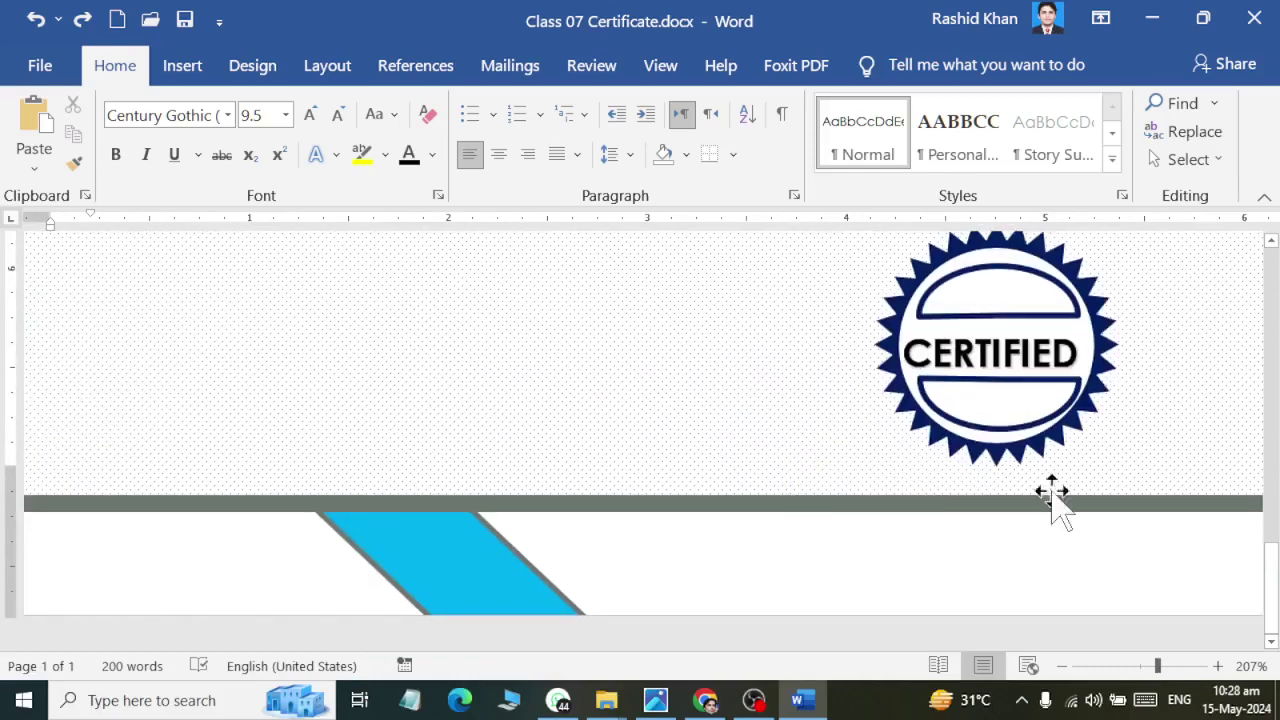
scroll(1150, 355, up, 1)
scroll(1145, 375, down, 1)
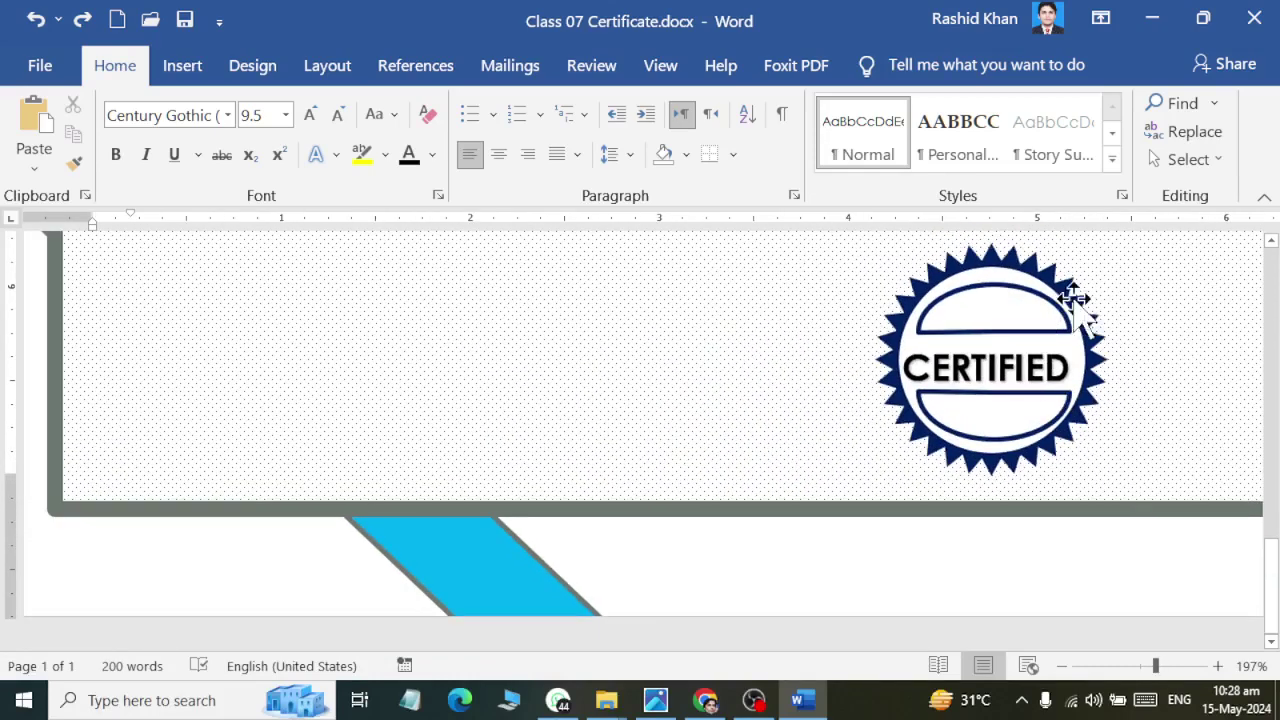
click(1020, 262)
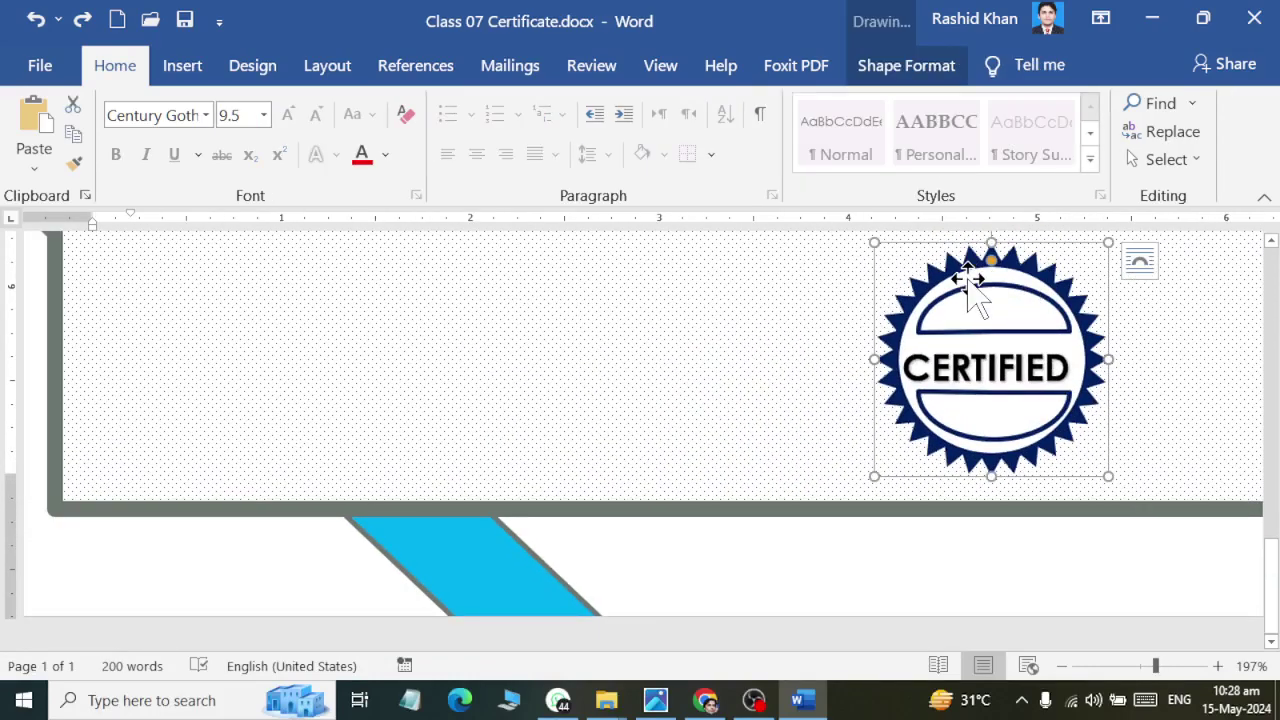
click(972, 266)
click(870, 67)
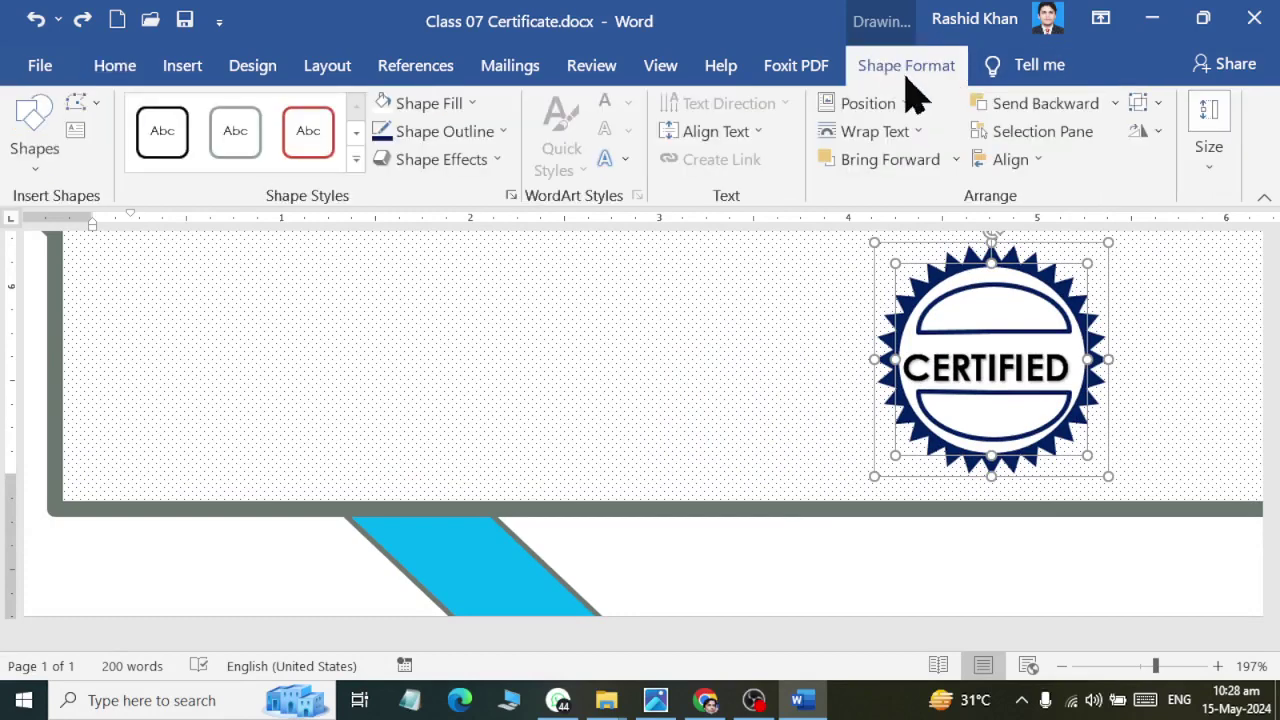
click(1143, 105)
click(1145, 168)
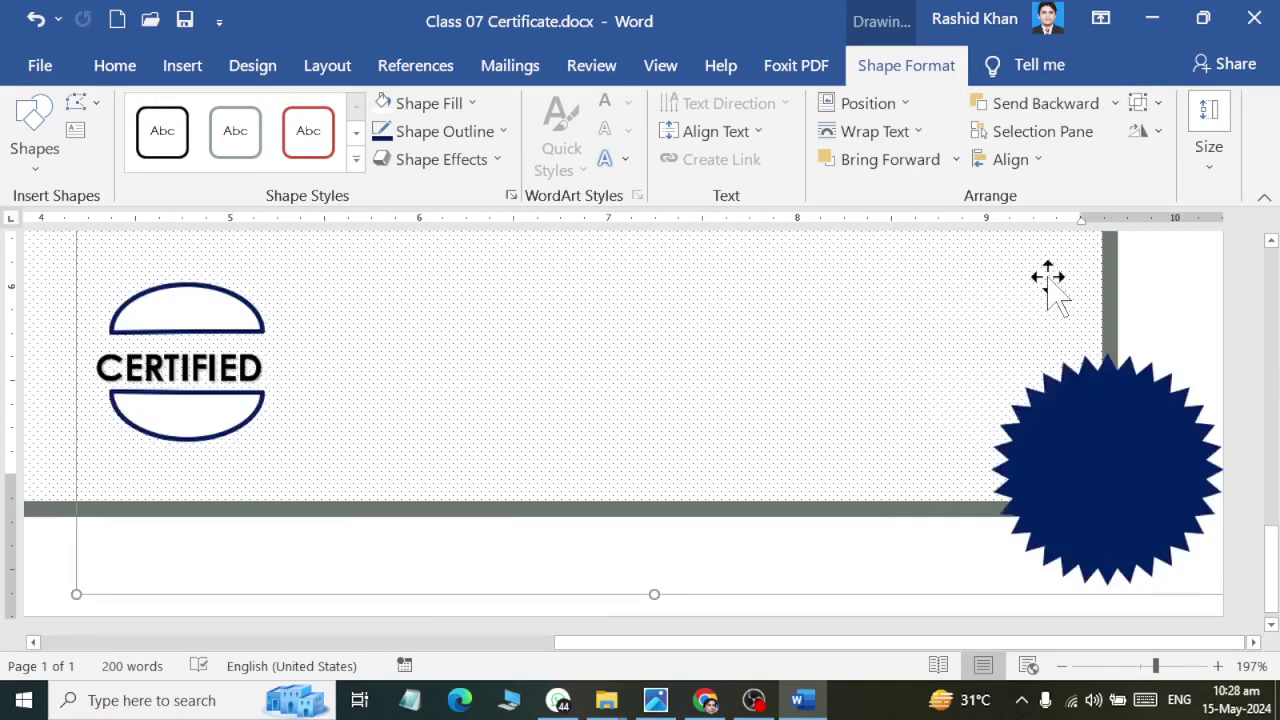
drag(1090, 478, 170, 365)
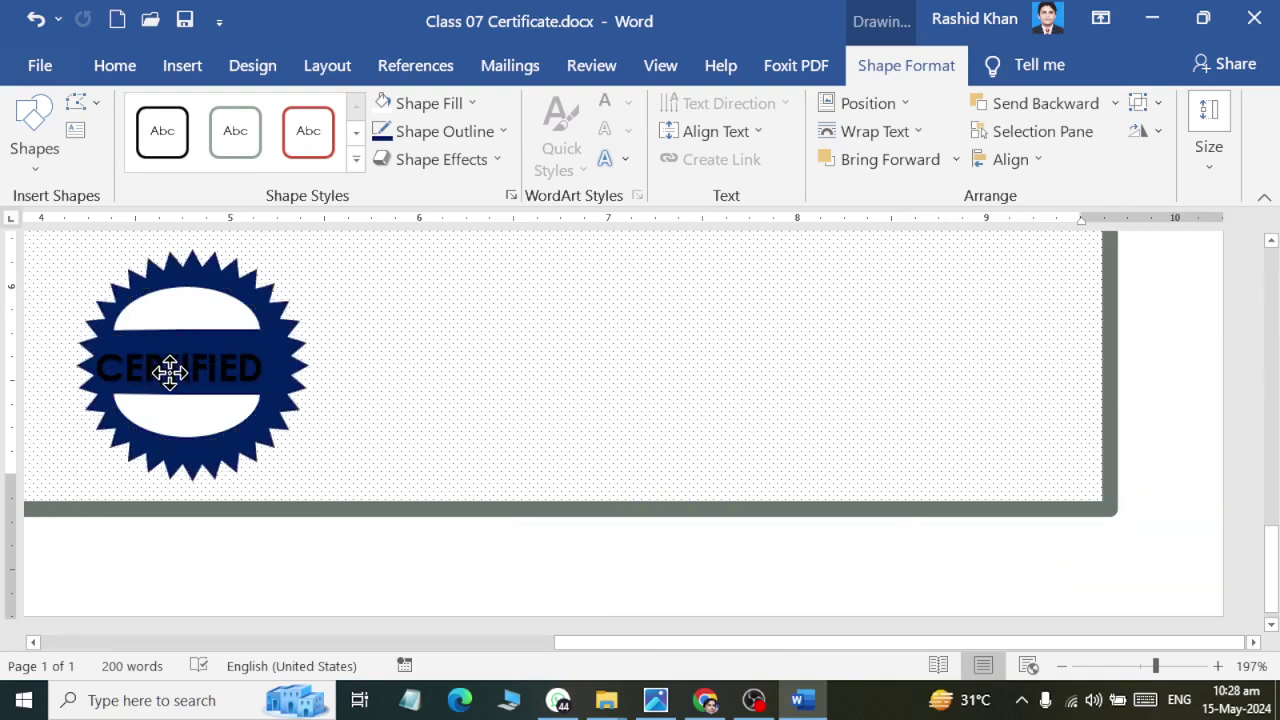
key(ctrl+z)
key(ctrl+z)
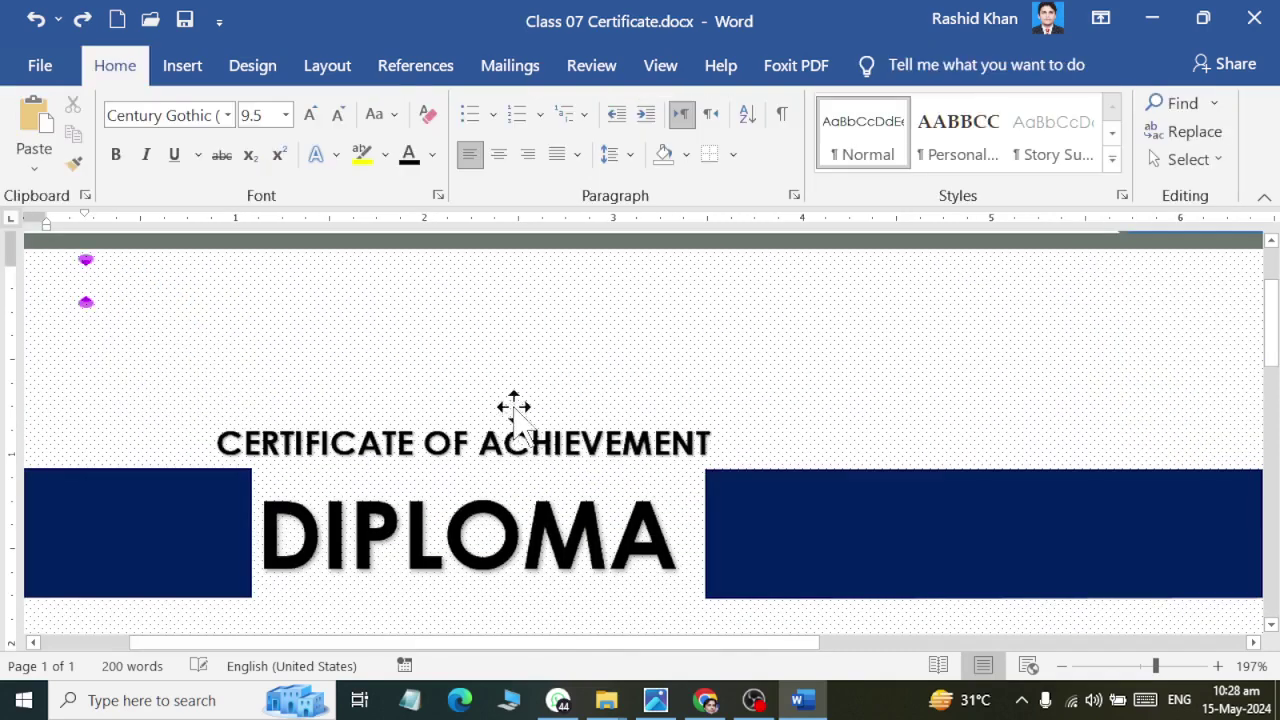
key(alt)
scroll(527, 430, down, 5)
scroll(528, 440, down, 5)
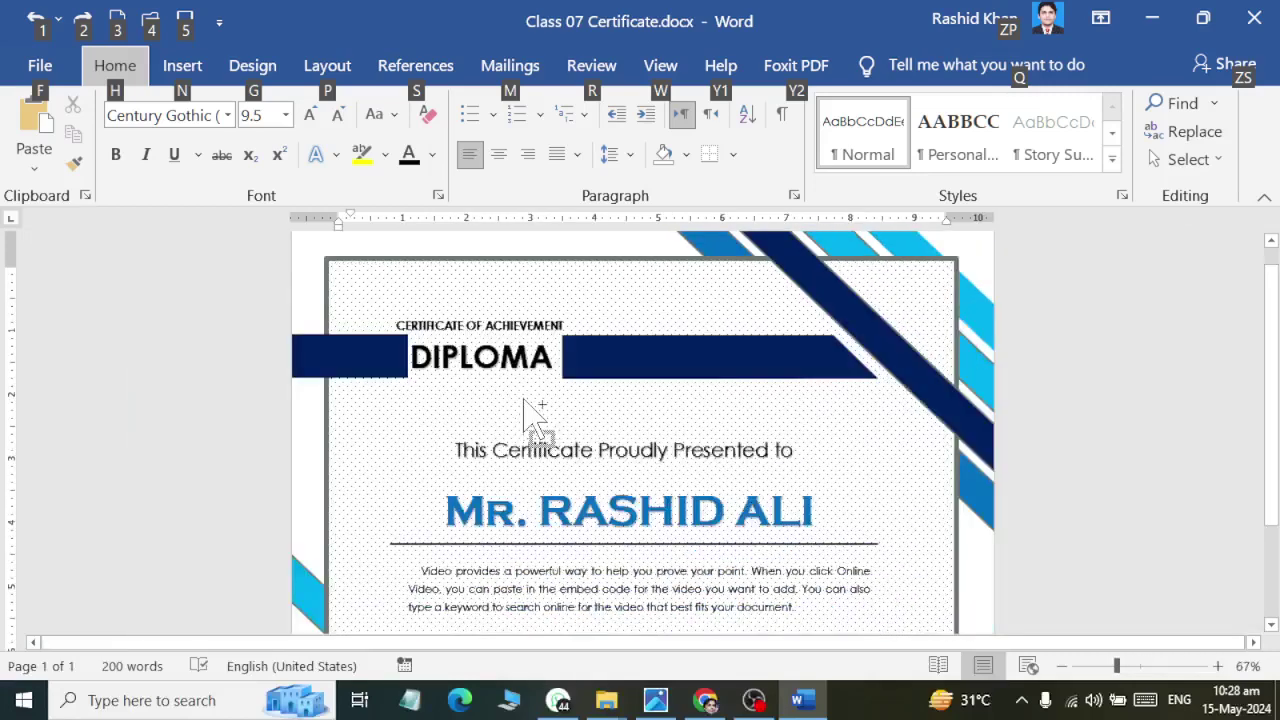
scroll(530, 458, down, 8)
scroll(705, 510, up, 5)
scroll(700, 480, up, 3)
scroll(705, 530, up, 2)
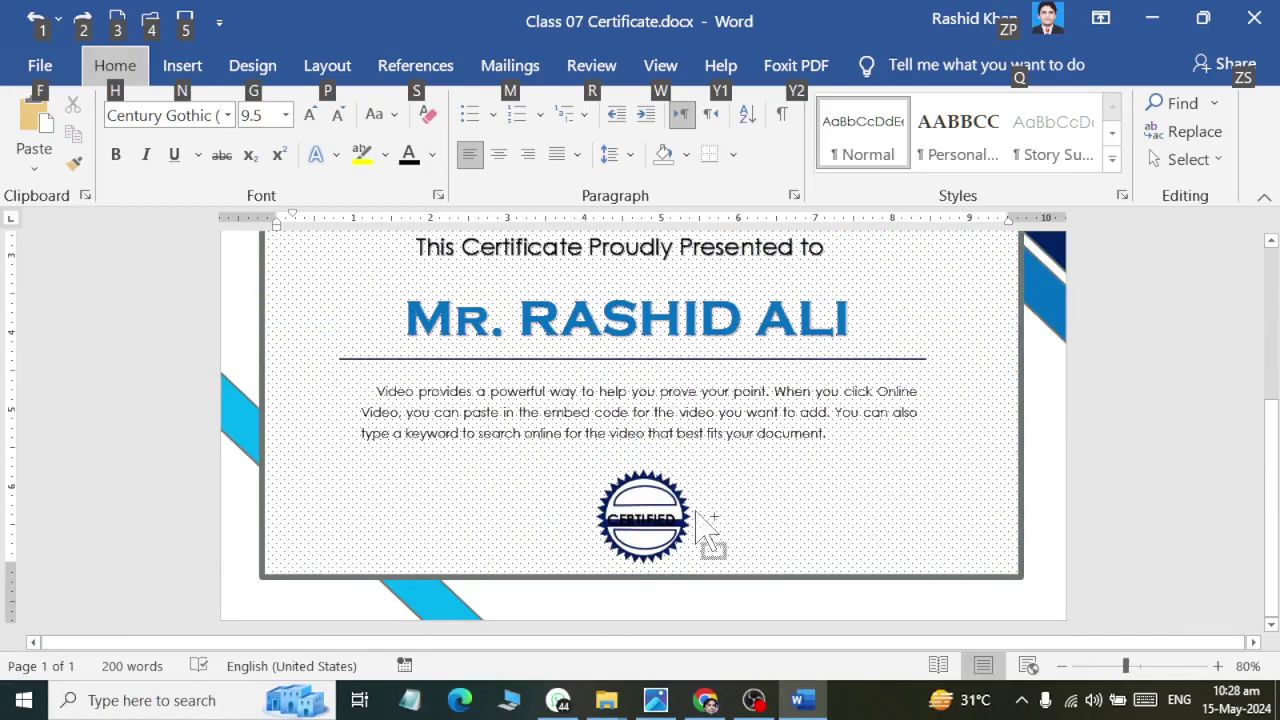
scroll(700, 530, down, 1)
scroll(706, 534, up, 2)
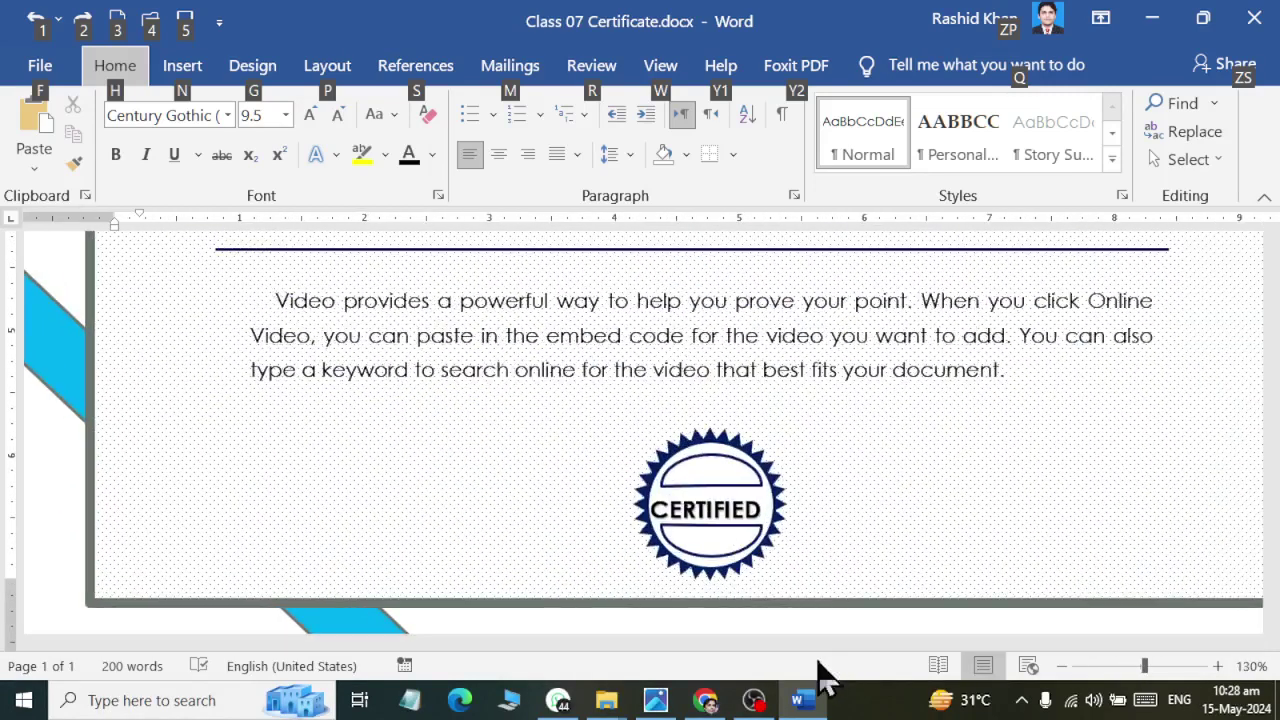